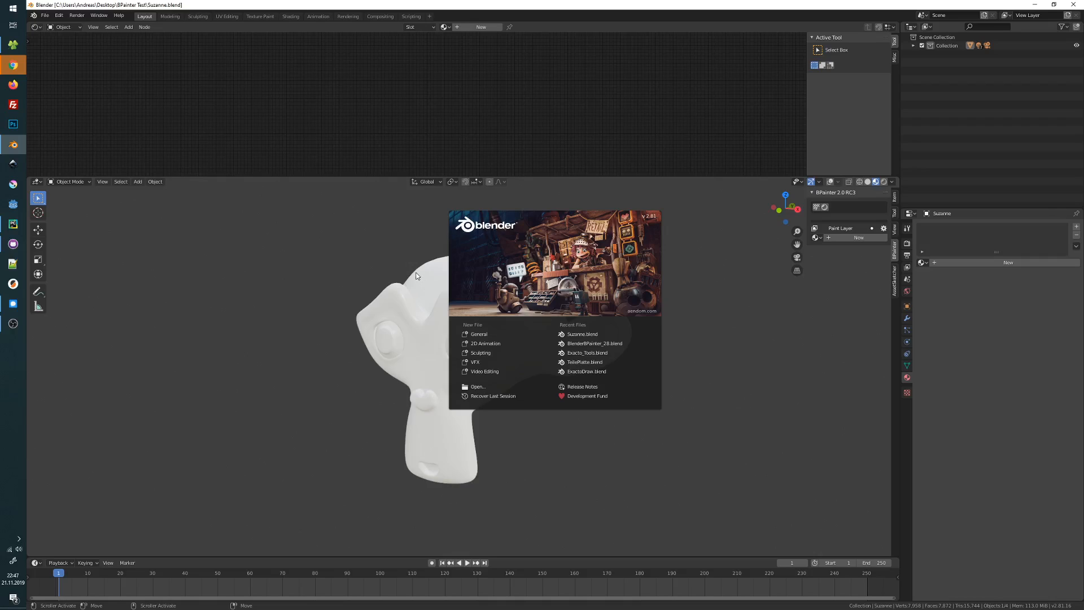
Step: Search the add-on preferences for "bpai" to check that the BPainter add-on is enabled
click(412, 252)
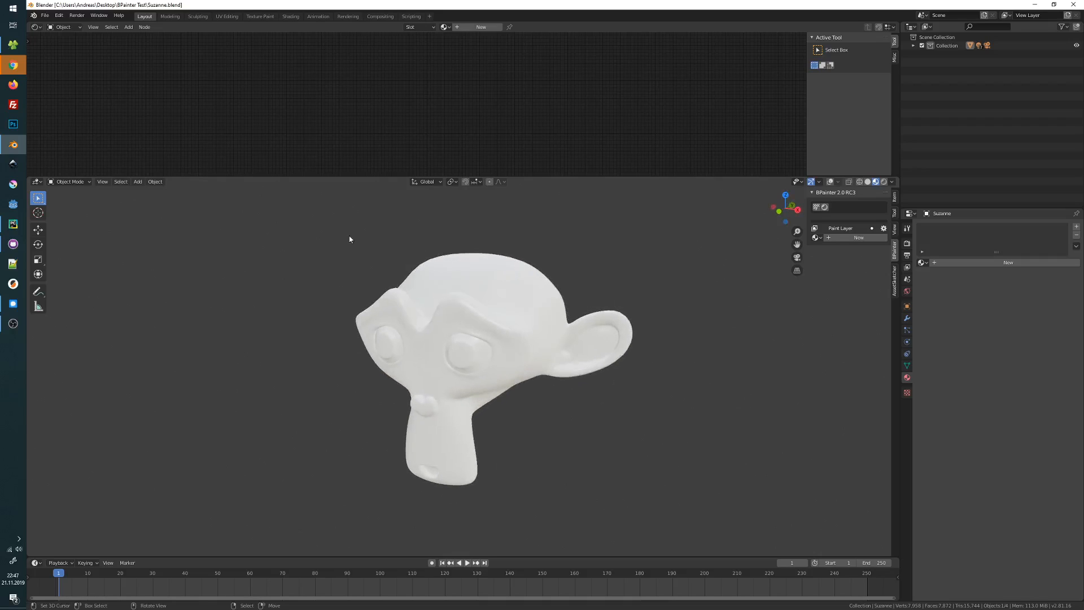
click(60, 17)
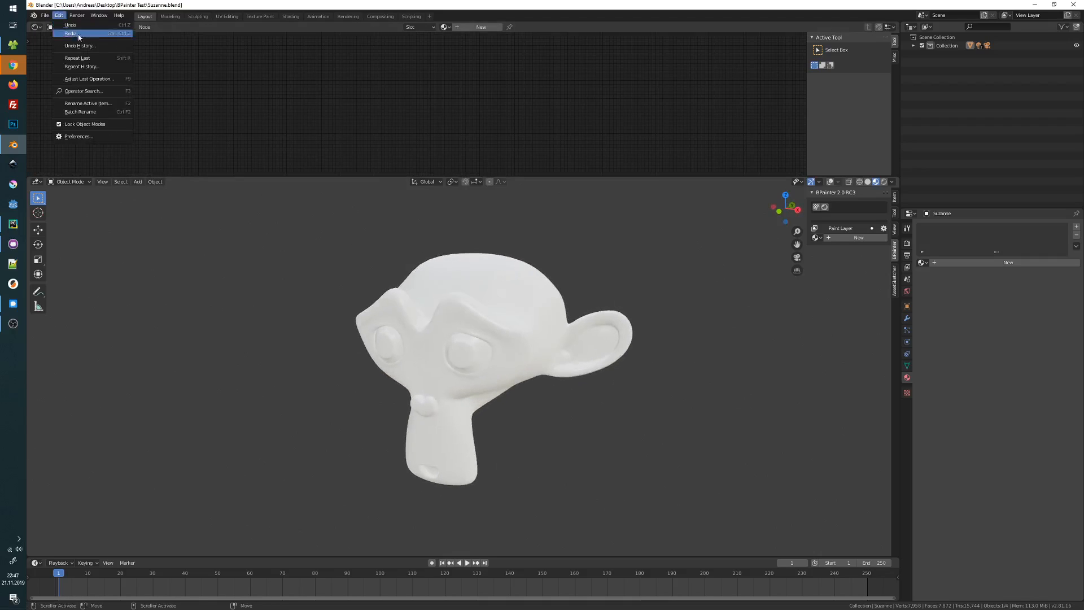
click(87, 137)
drag(214, 31, 450, 92)
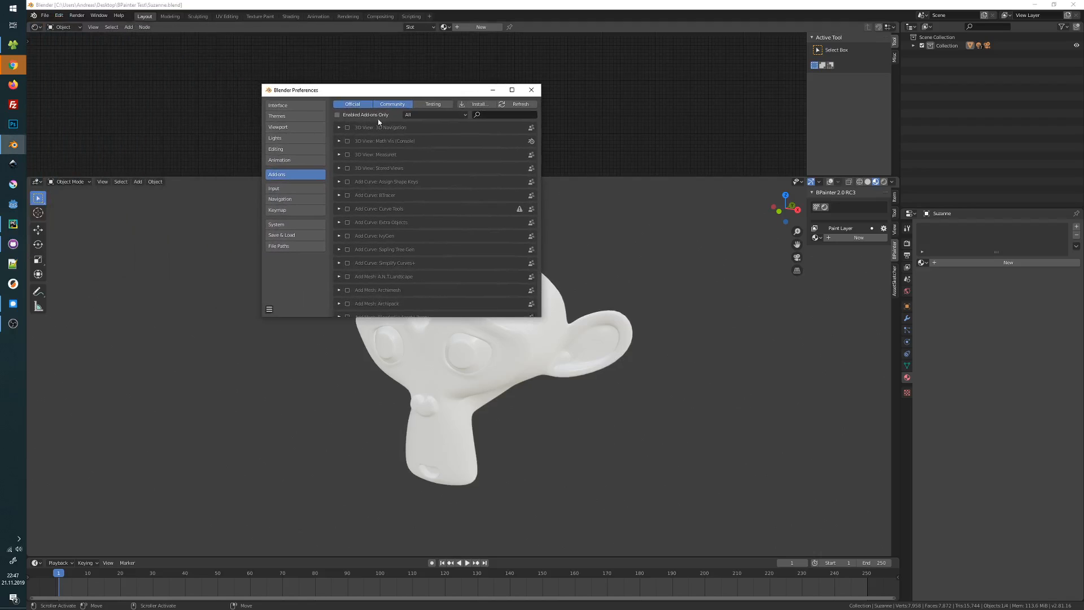
click(510, 113)
text(bapn)
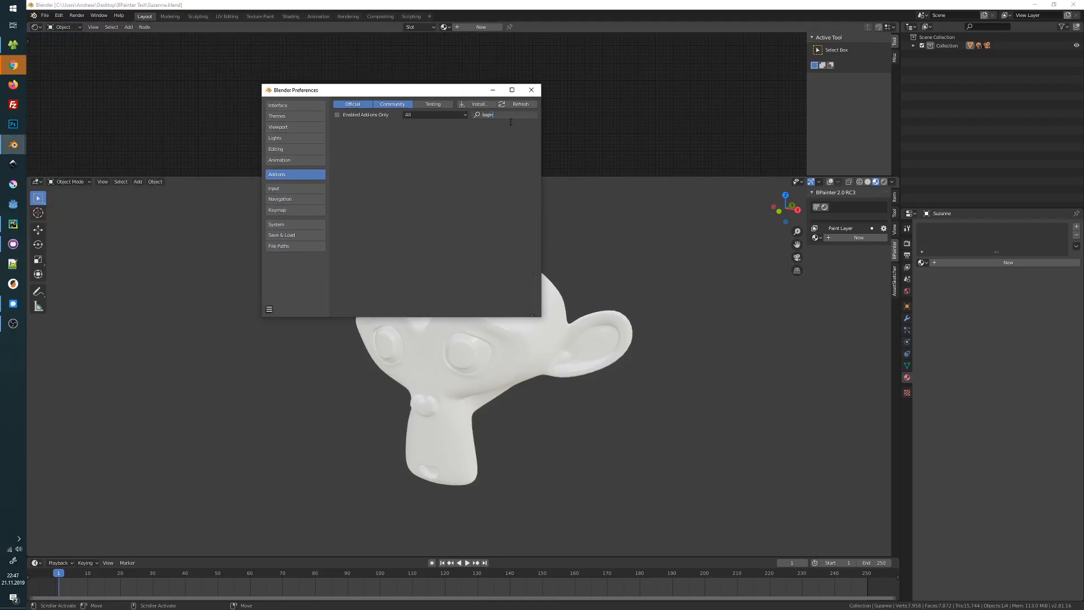
key(BackSpace)
key(BackSpace)
text(pai)
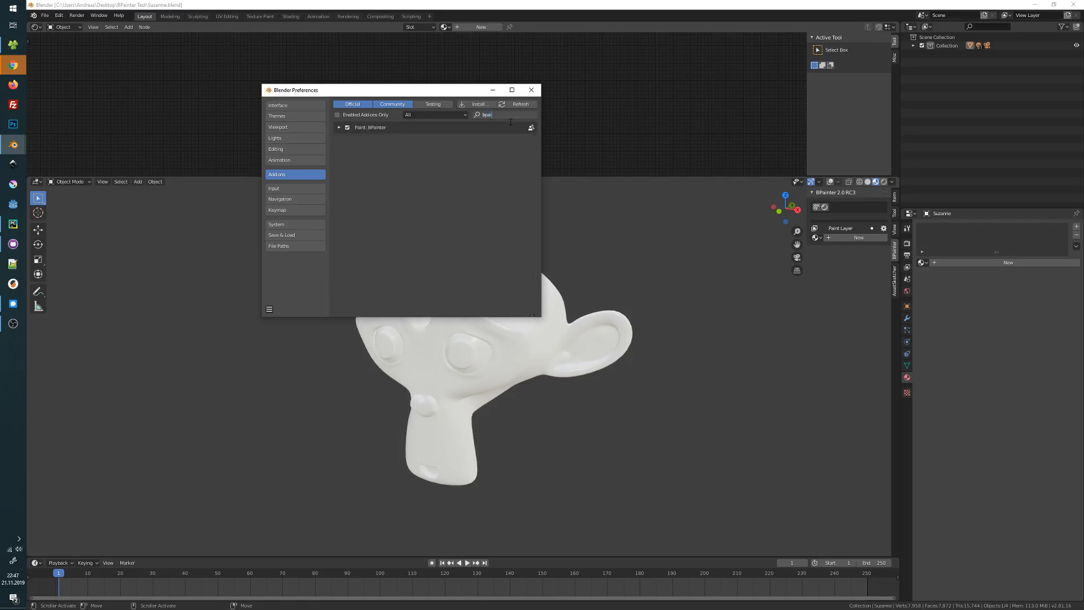
click(531, 90)
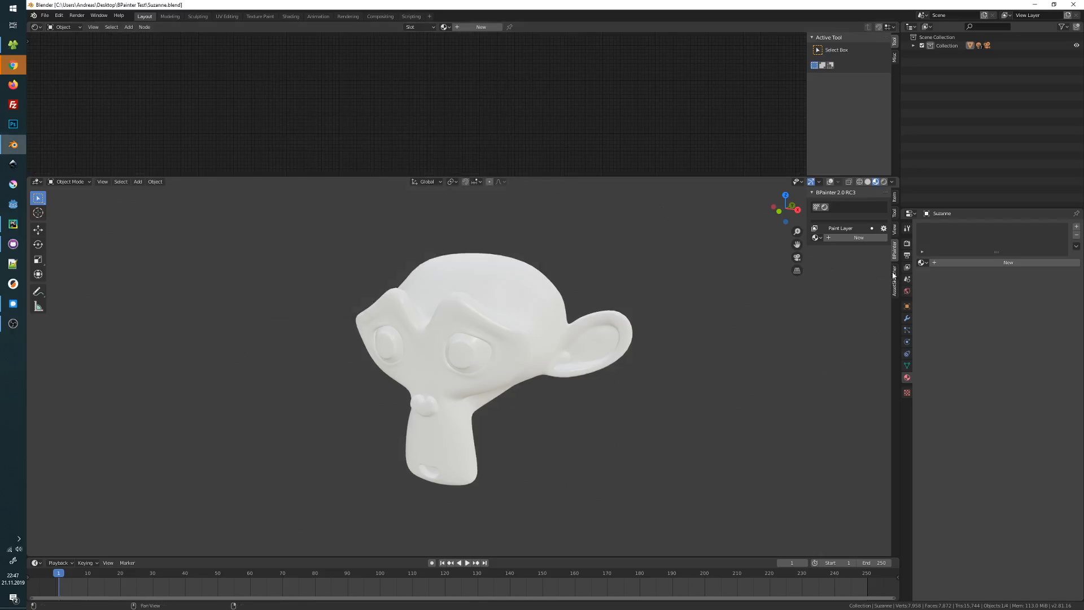
Step: Toggle the 3D viewport's sidebar off and on, and widen it to give the BPainter panel more room
key(n)
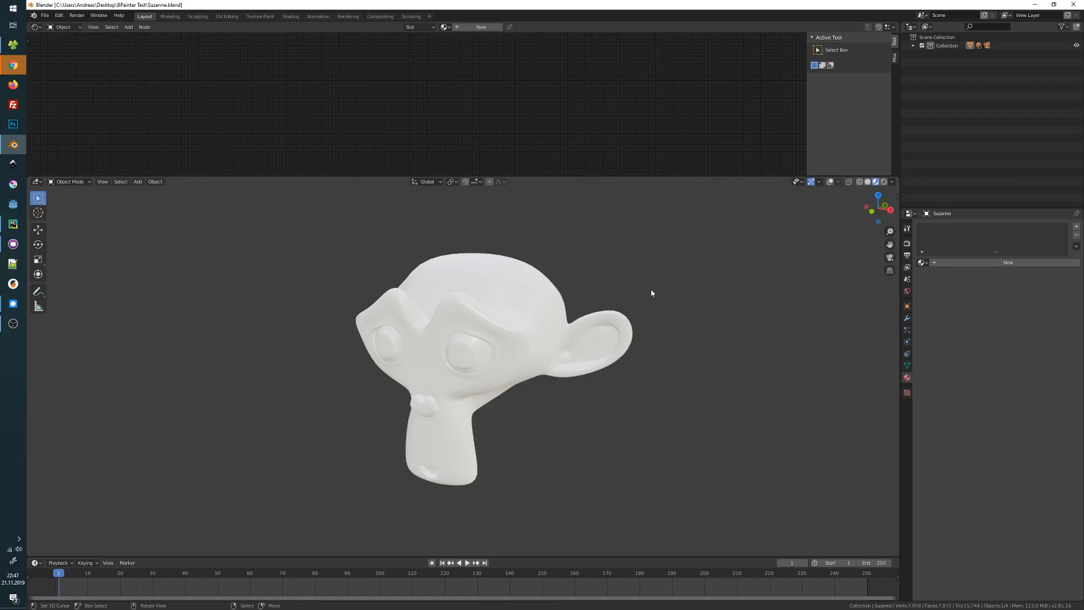
key(n)
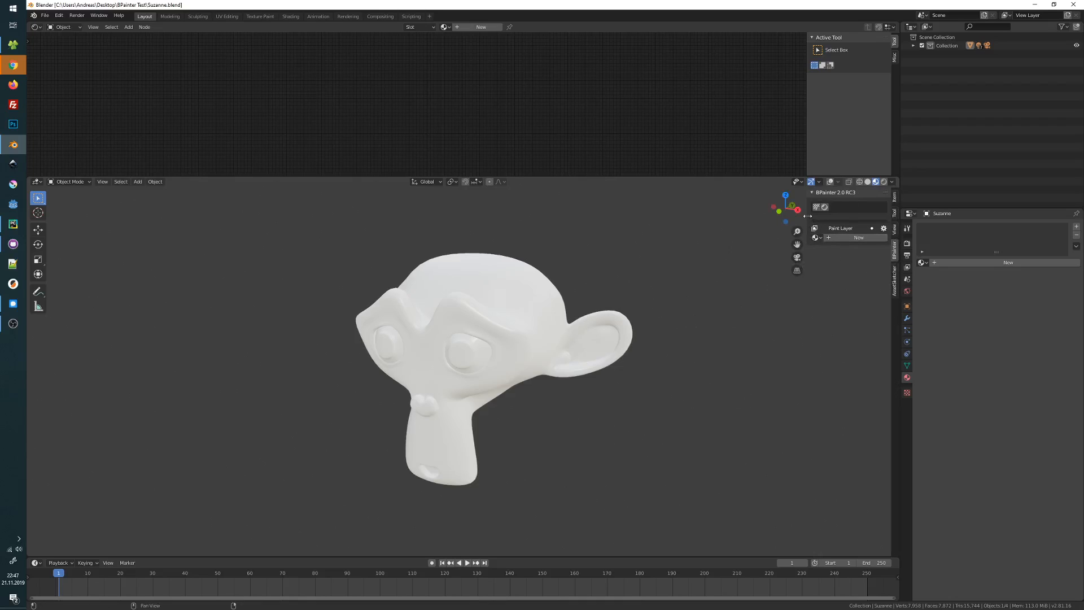
drag(806, 218, 766, 217)
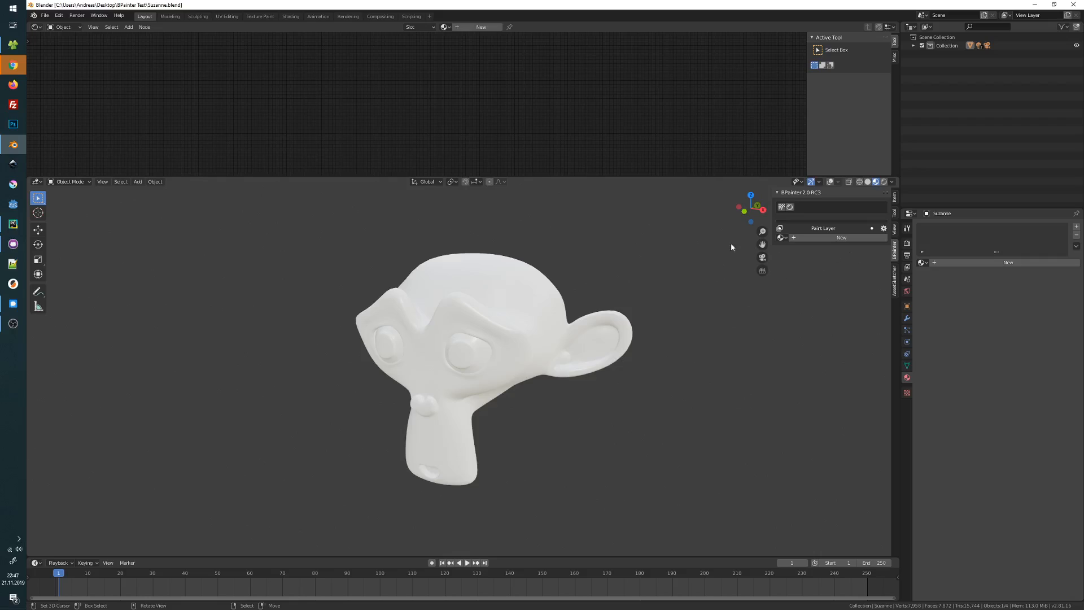
Step: Create a new material for the monkey head and refresh BPainter so its paint channel and layer controls load
middle_drag(458, 314, 462, 293)
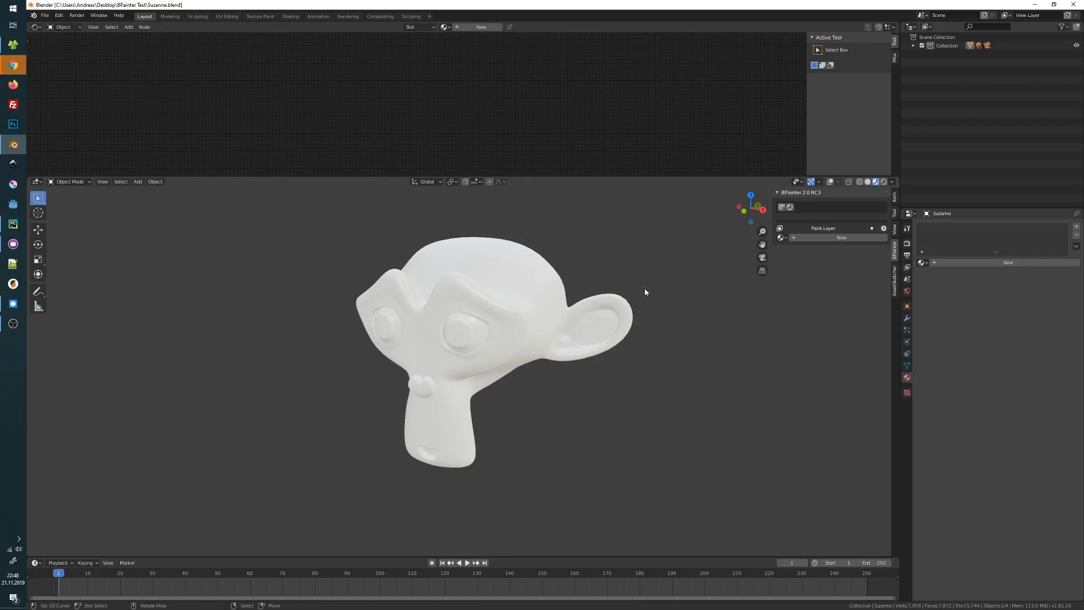
middle_drag(571, 305, 588, 301)
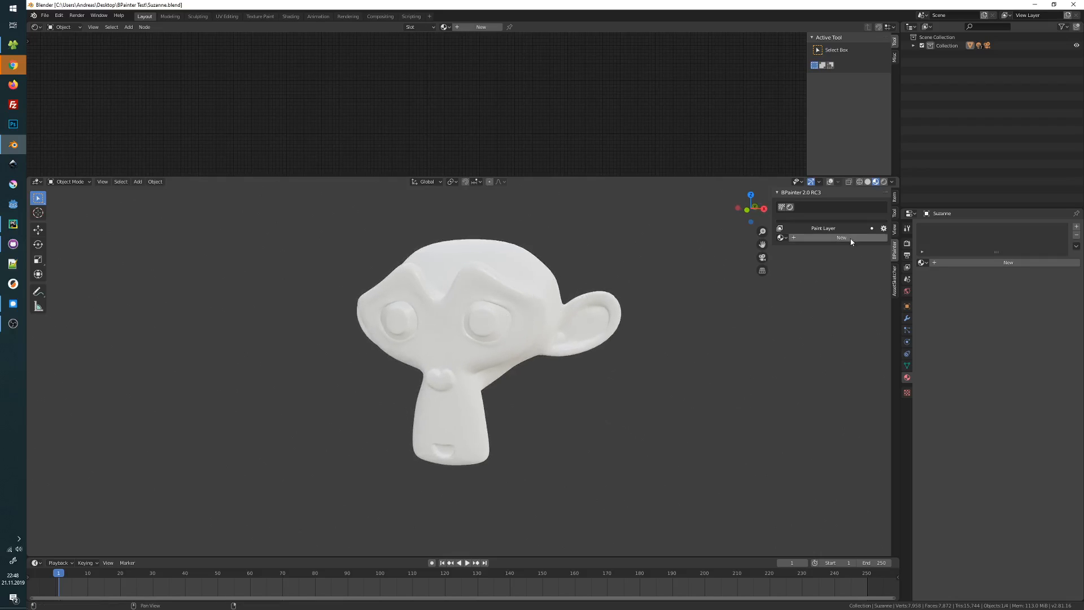
click(815, 237)
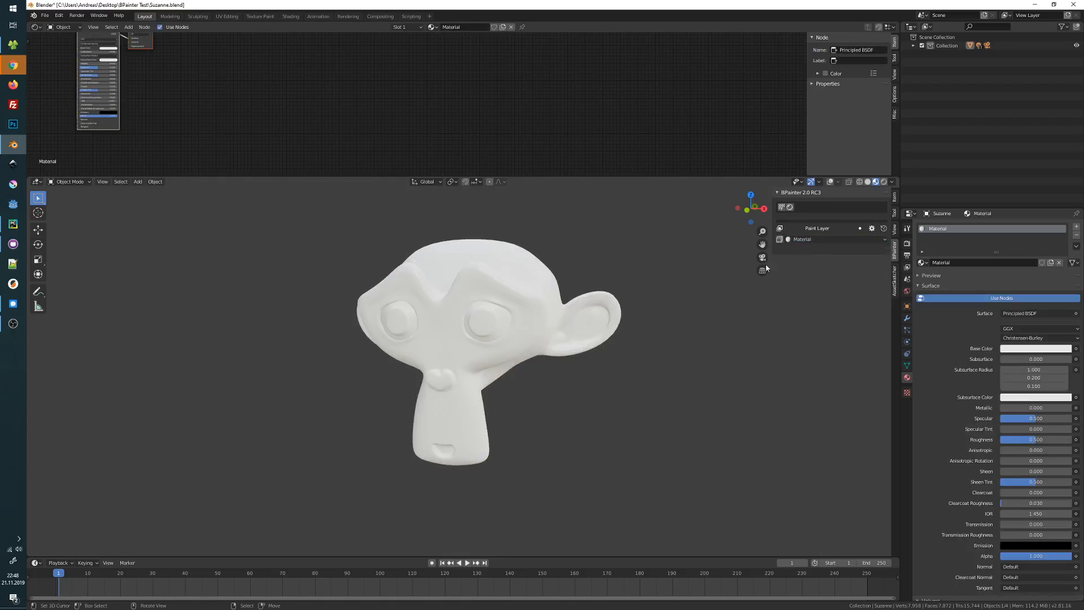
middle_drag(530, 306, 497, 299)
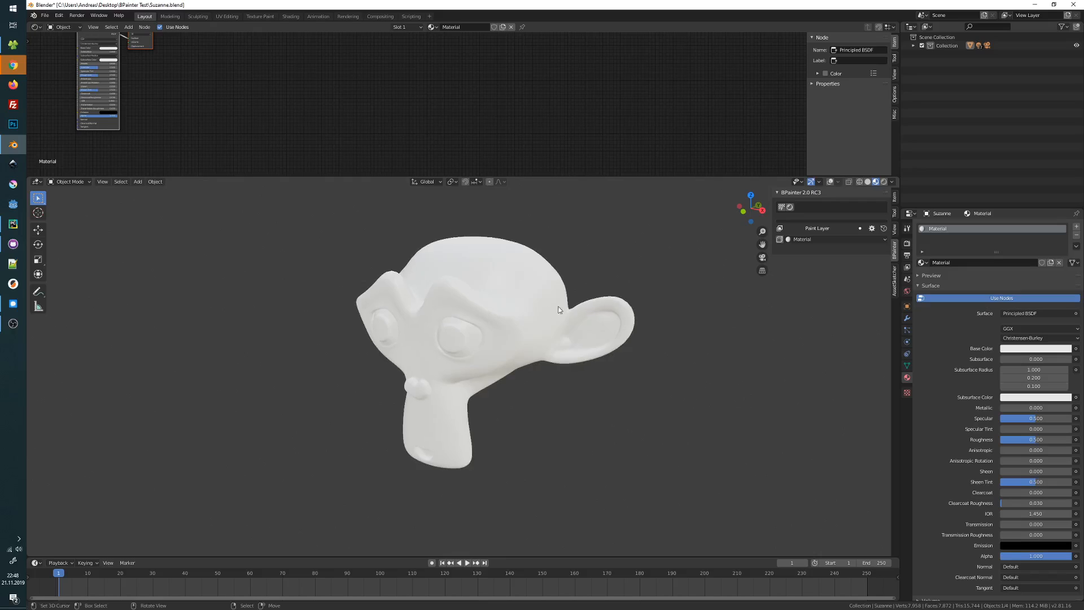
click(884, 229)
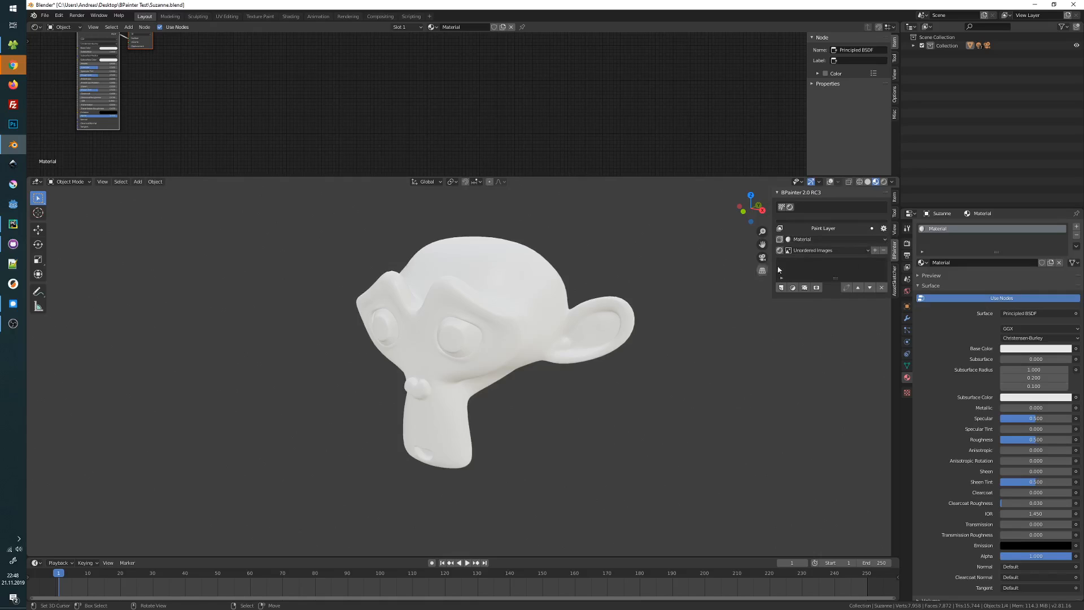
Step: Create a paint channel named Diffuse Channel connected to Base Color, and place its node beside the Principled BSDF
middle_drag(285, 75, 585, 109)
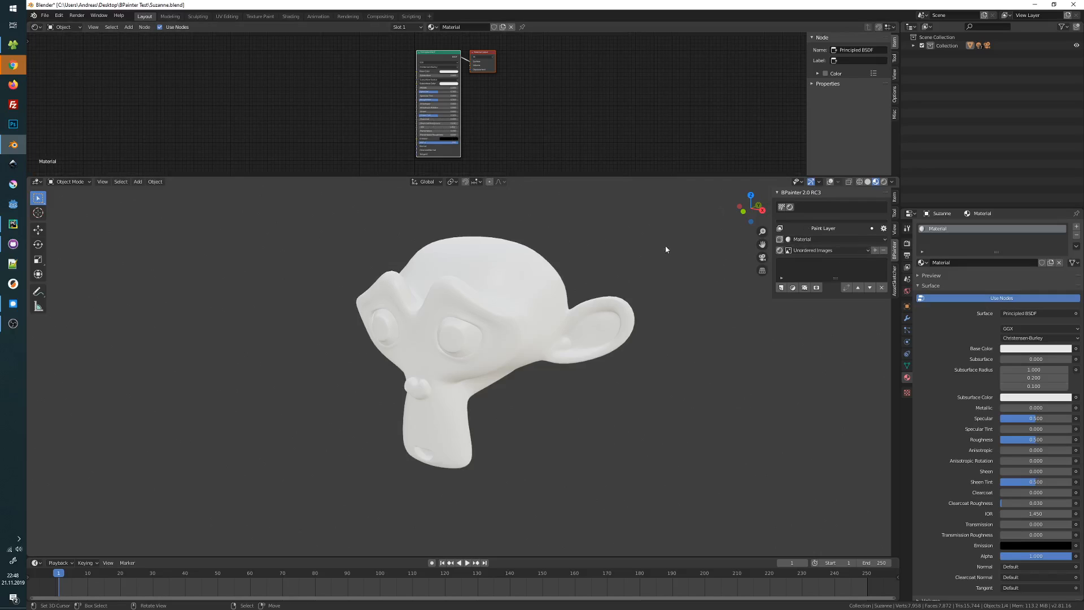
click(875, 250)
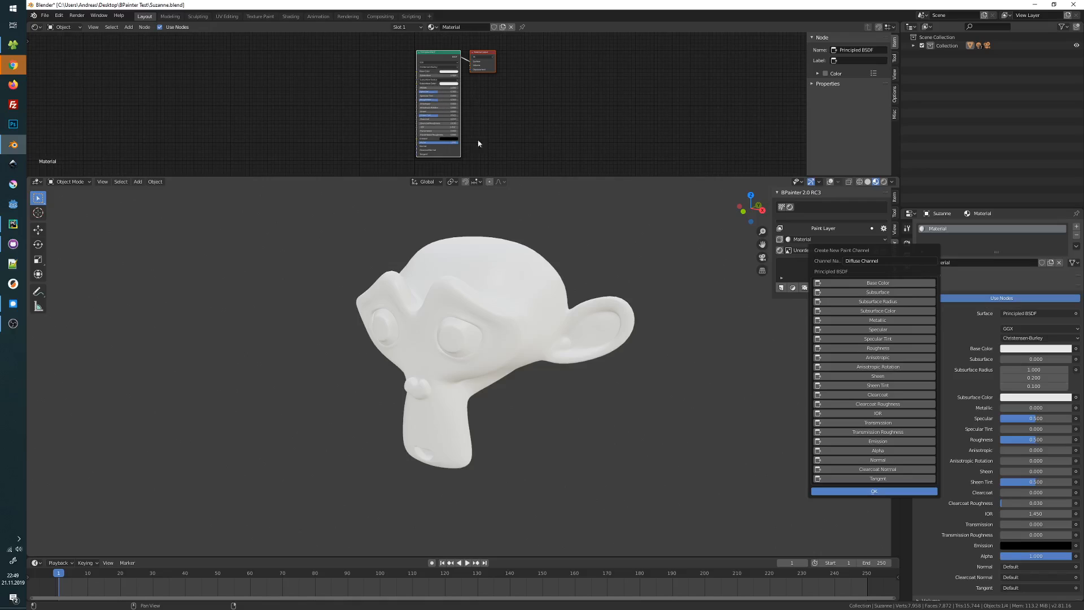
click(875, 283)
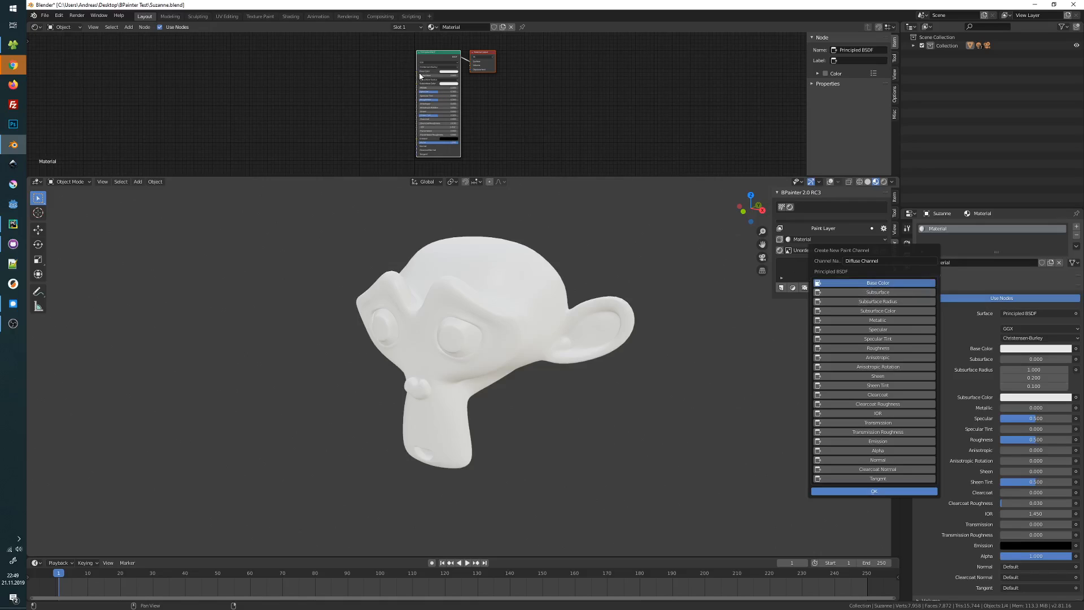
click(868, 492)
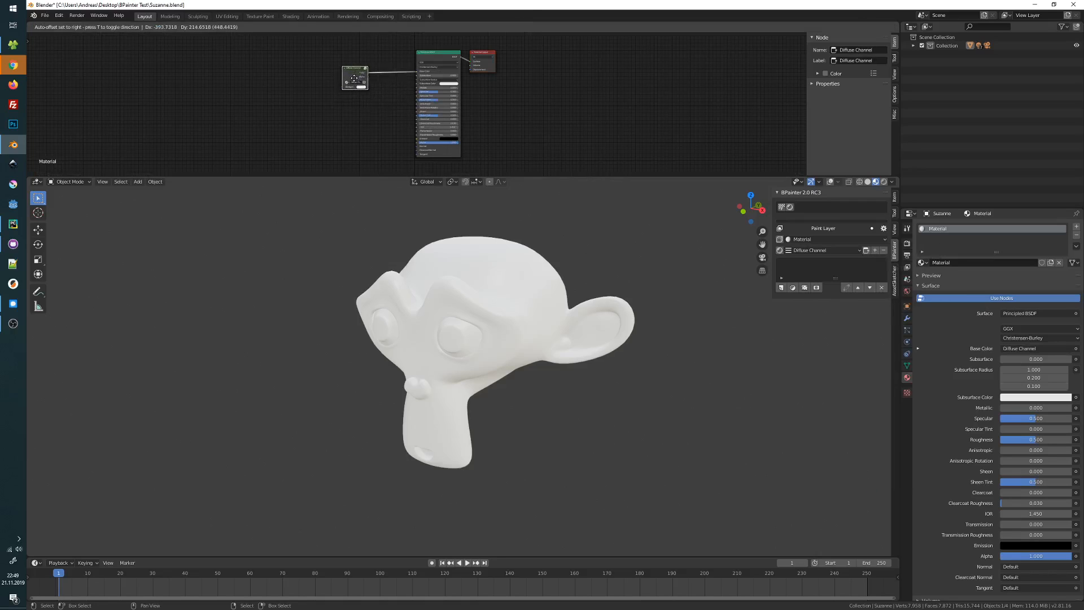
click(370, 68)
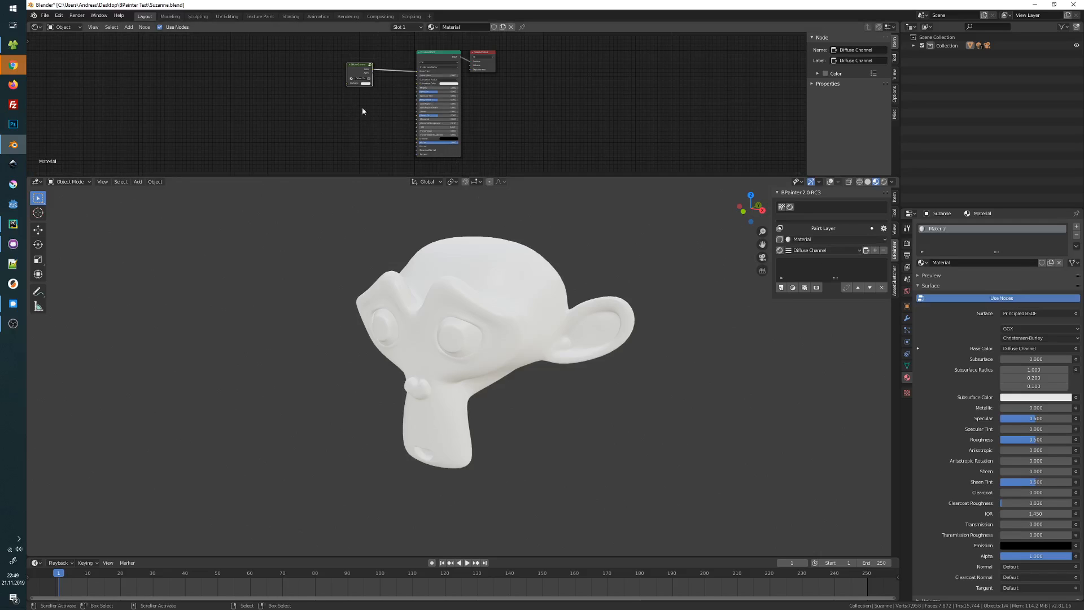
Step: Open the Diffuse Channel's link settings and move the dialog over the viewport beside the monkey head
scroll(508, 111, up, 3)
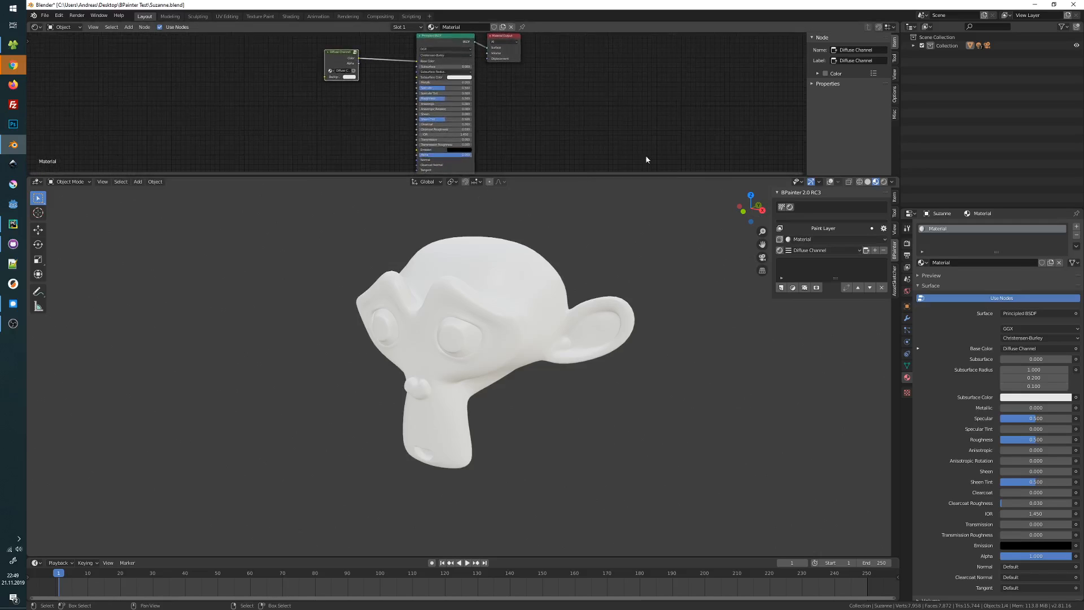
click(866, 250)
drag(864, 244, 631, 222)
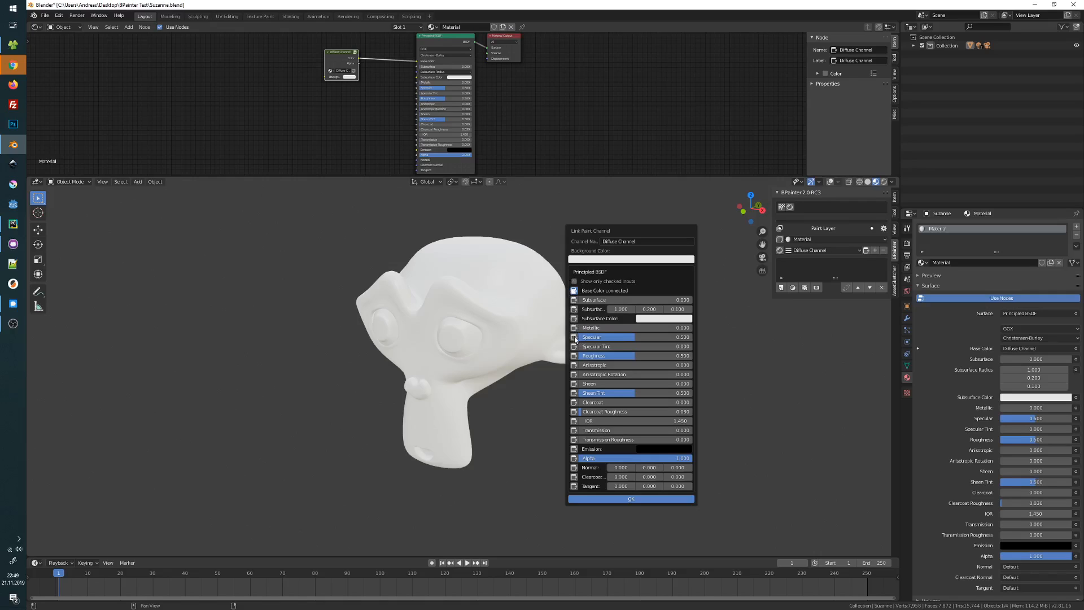
Step: Try linking the Diffuse Channel to Roughness with strength 0, unlink it, and toggle the Base Color link off and on
click(574, 357)
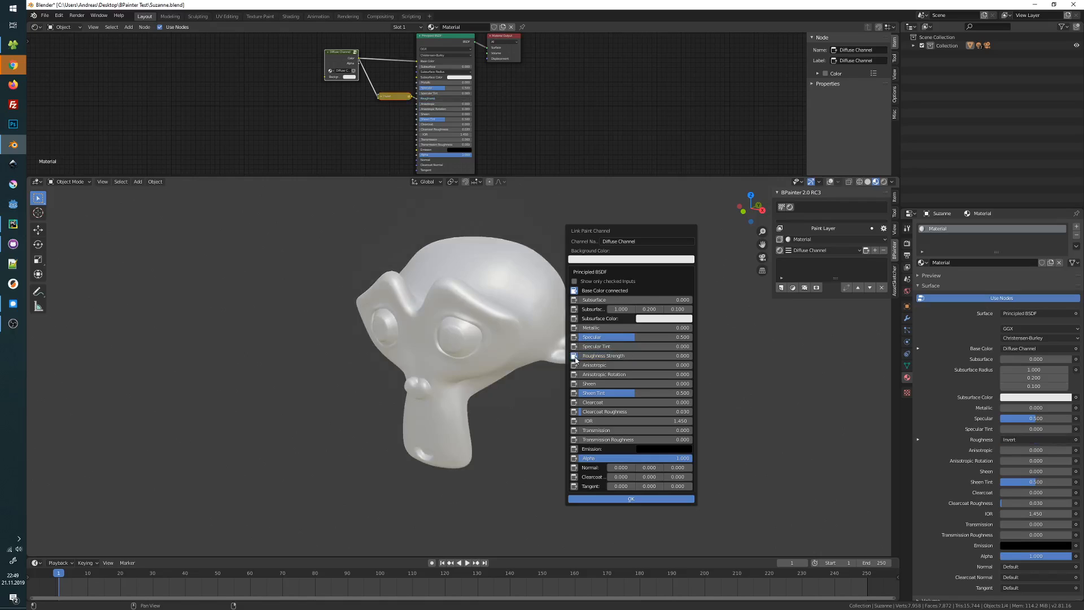
mouse_move(634, 358)
mouse_down()
mouse_move(703, 352)
mouse_move(581, 356)
mouse_up()
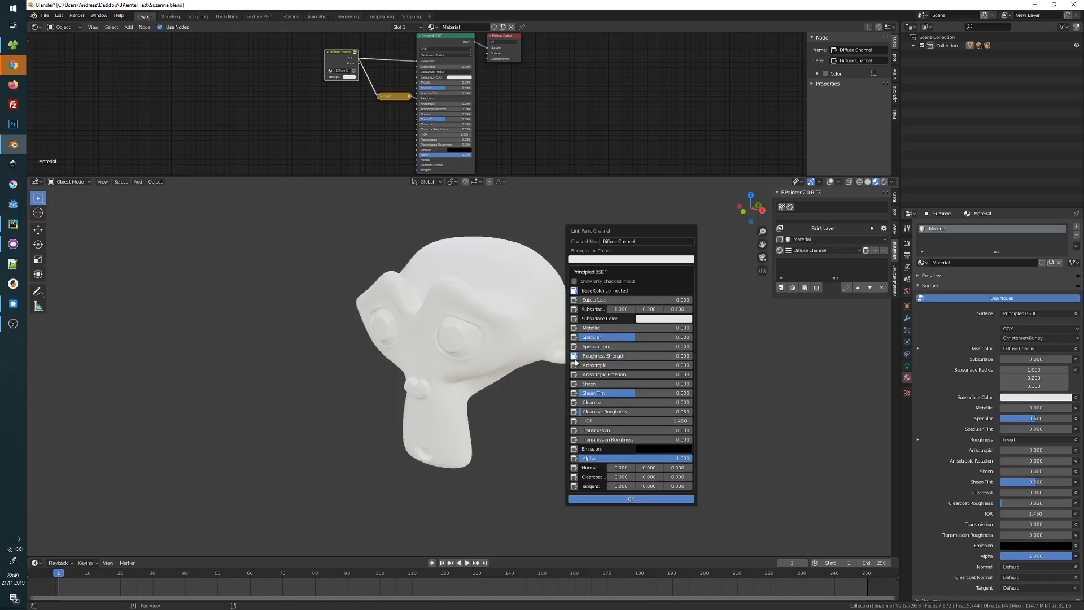
click(574, 356)
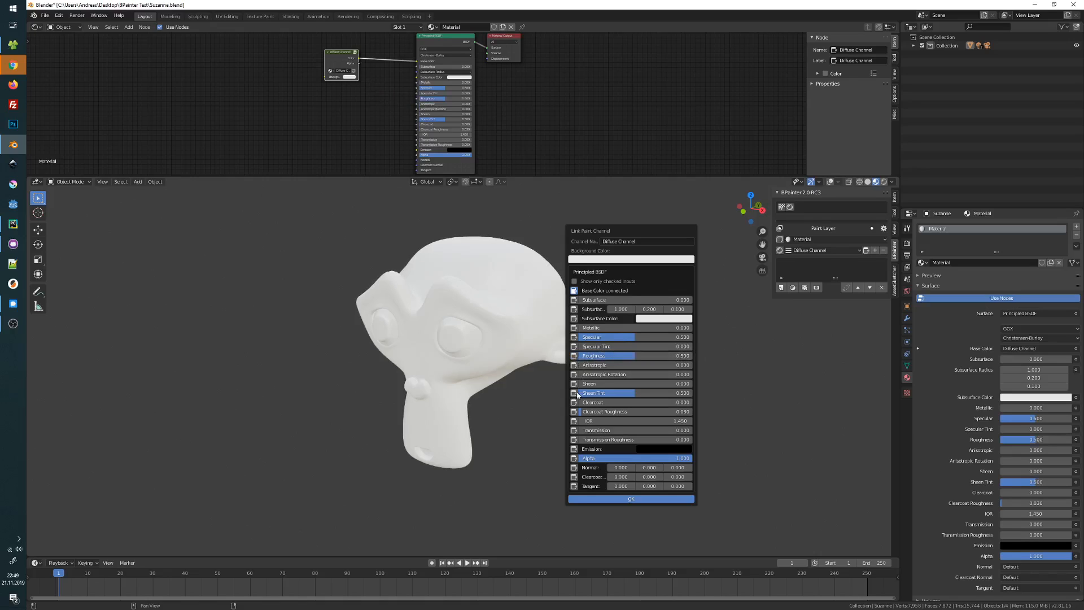
click(574, 290)
click(574, 290)
Step: Set the Diffuse Channel's background color to white using RGB values and accept the link settings
click(600, 259)
mouse_move(597, 172)
mouse_down()
mouse_move(592, 181)
mouse_move(594, 167)
mouse_move(612, 178)
mouse_move(613, 164)
mouse_move(590, 169)
mouse_move(603, 192)
mouse_move(601, 163)
mouse_move(642, 195)
mouse_move(643, 136)
mouse_move(641, 151)
mouse_move(604, 167)
mouse_up()
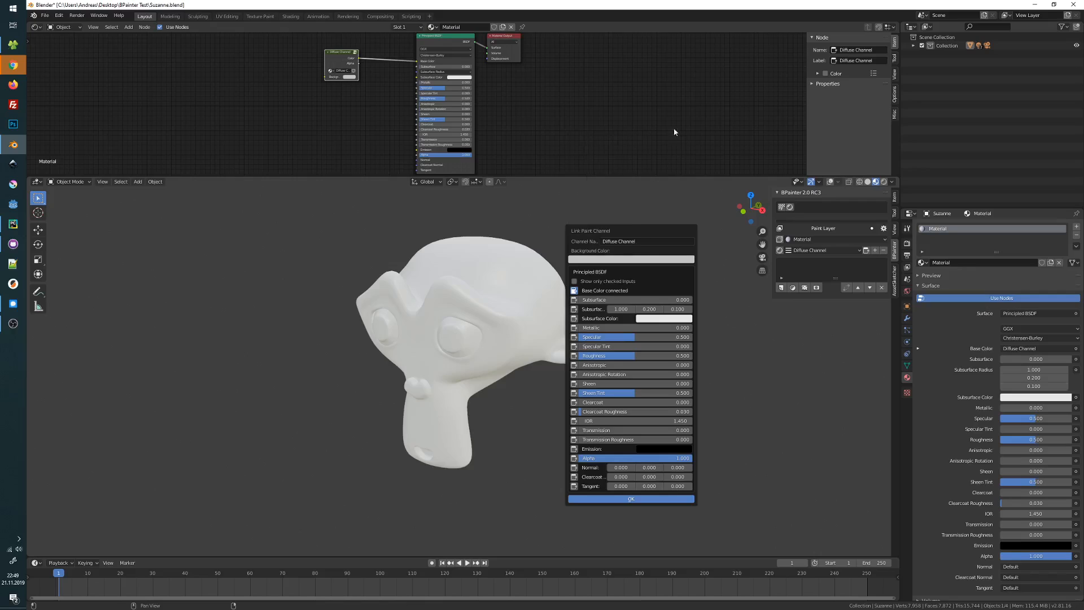
click(621, 260)
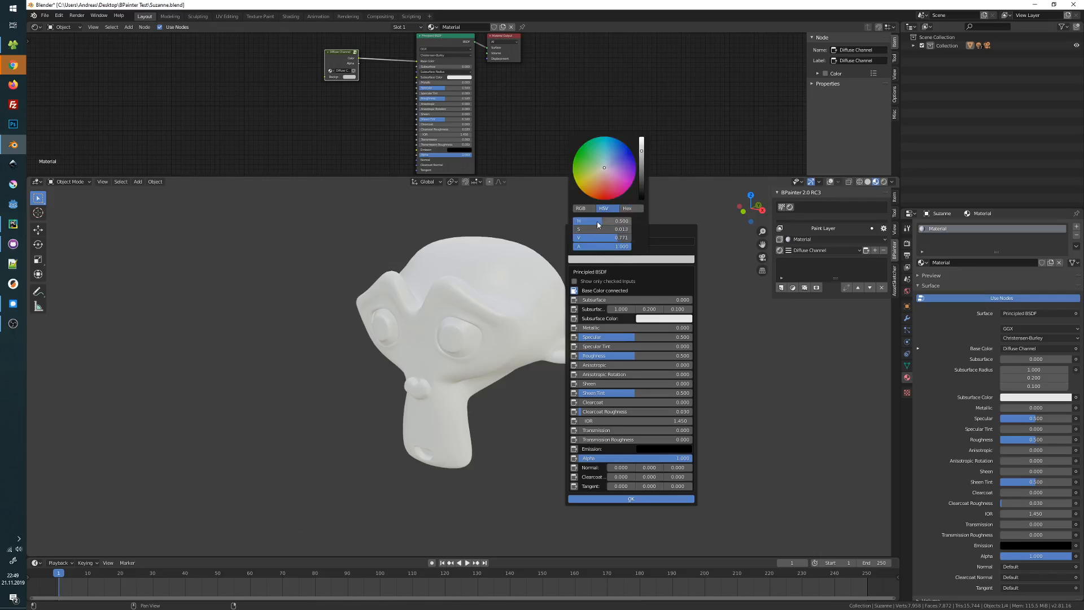
click(585, 209)
drag(612, 220, 643, 232)
drag(616, 238, 650, 241)
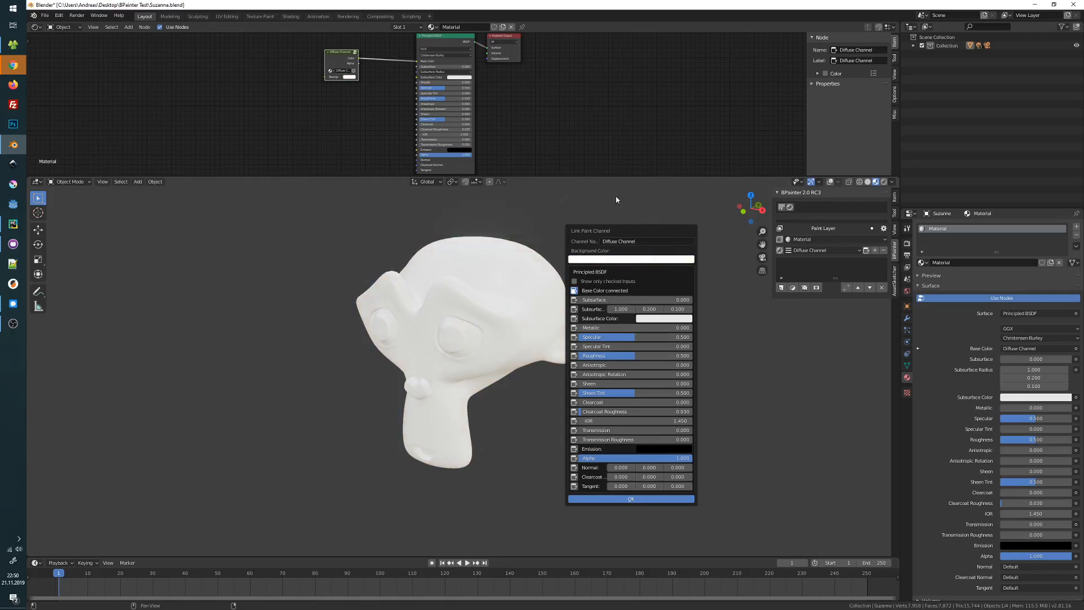
click(615, 502)
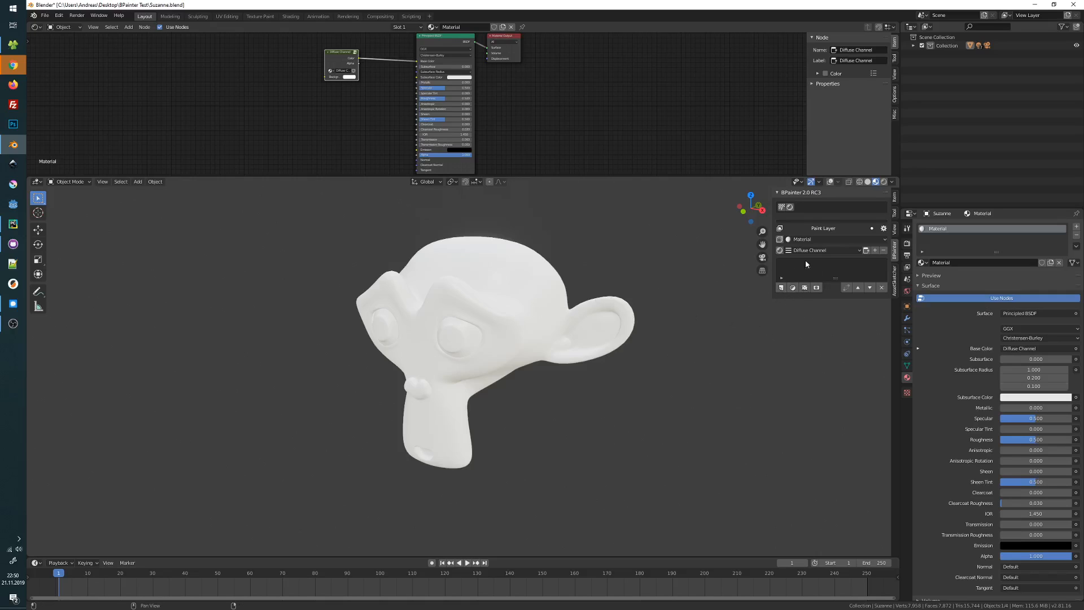
Step: Add a 1024 × 1024 paint layer to the Diffuse Channel, keeping the default transparent black layer color
click(781, 288)
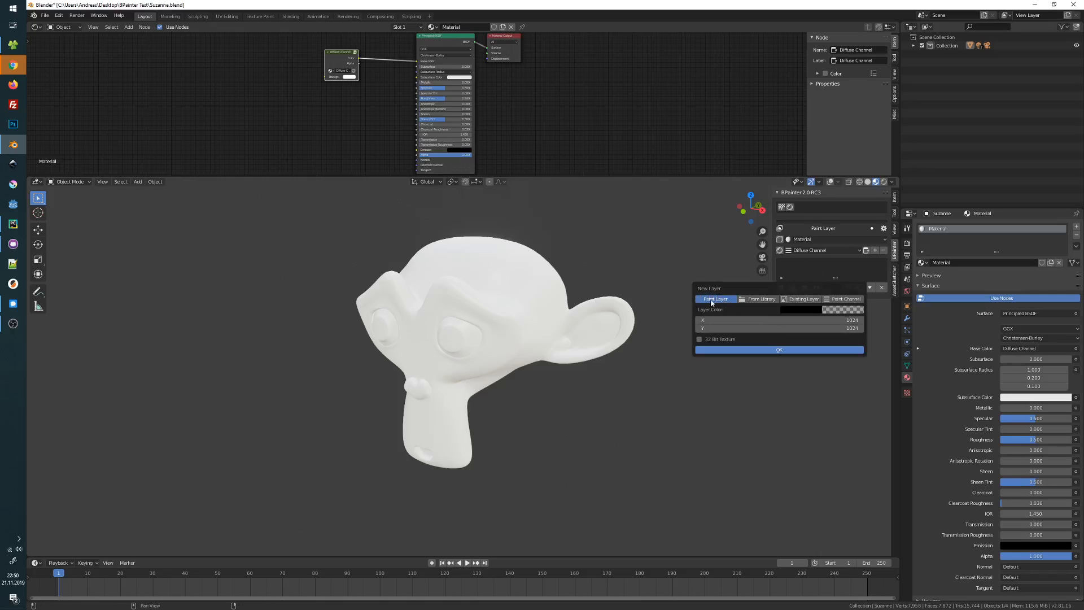
click(743, 351)
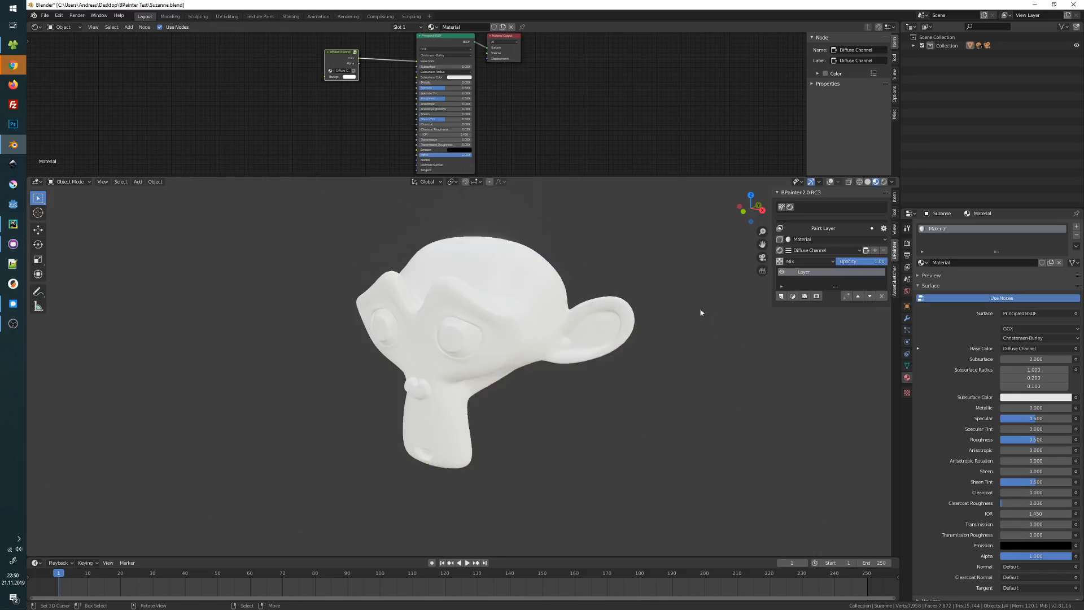
middle_drag(461, 317, 497, 319)
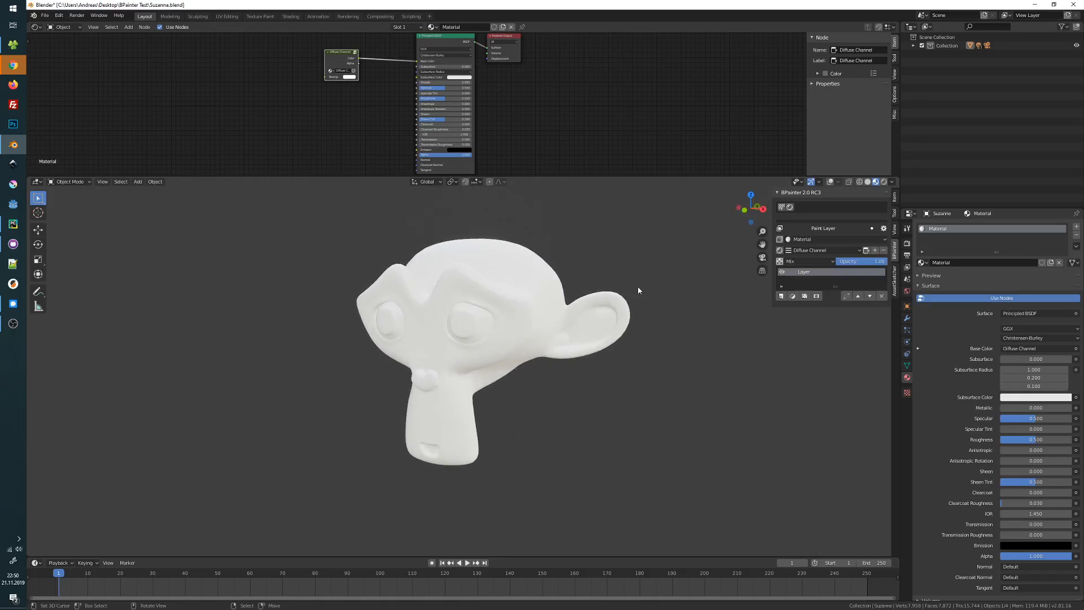
middle_drag(637, 287, 606, 293)
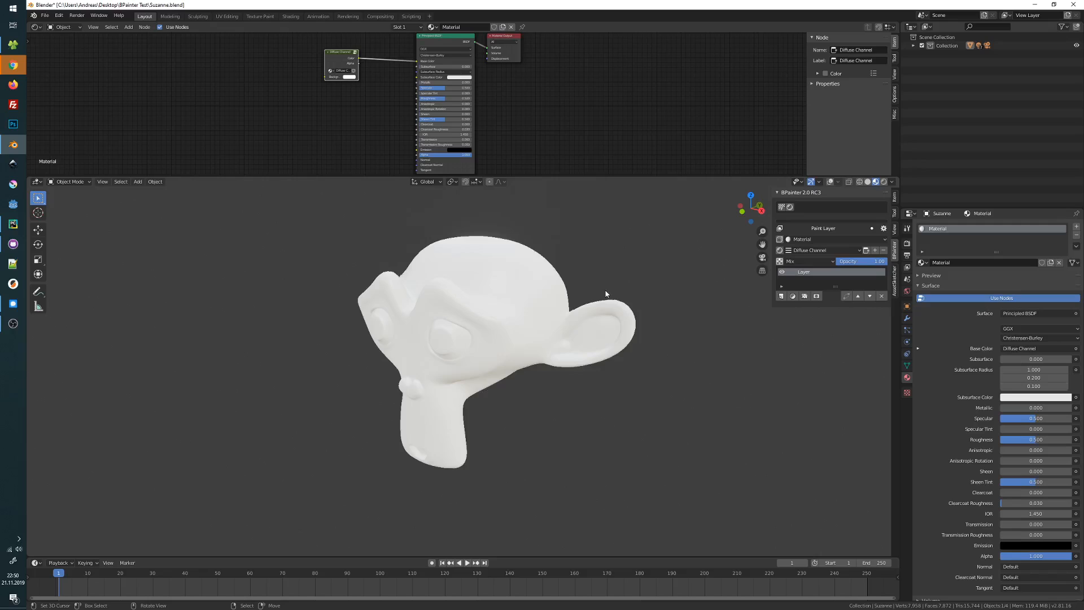
Step: Enter texture painting and paint freehand strokes in blue on the monkey head: a zigzag on the side and loops across the forehead
click(782, 207)
mouse_move(460, 290)
middle_down()
mouse_move(513, 274)
mouse_move(490, 272)
middle_up()
scroll(471, 272, up, 5)
click(813, 366)
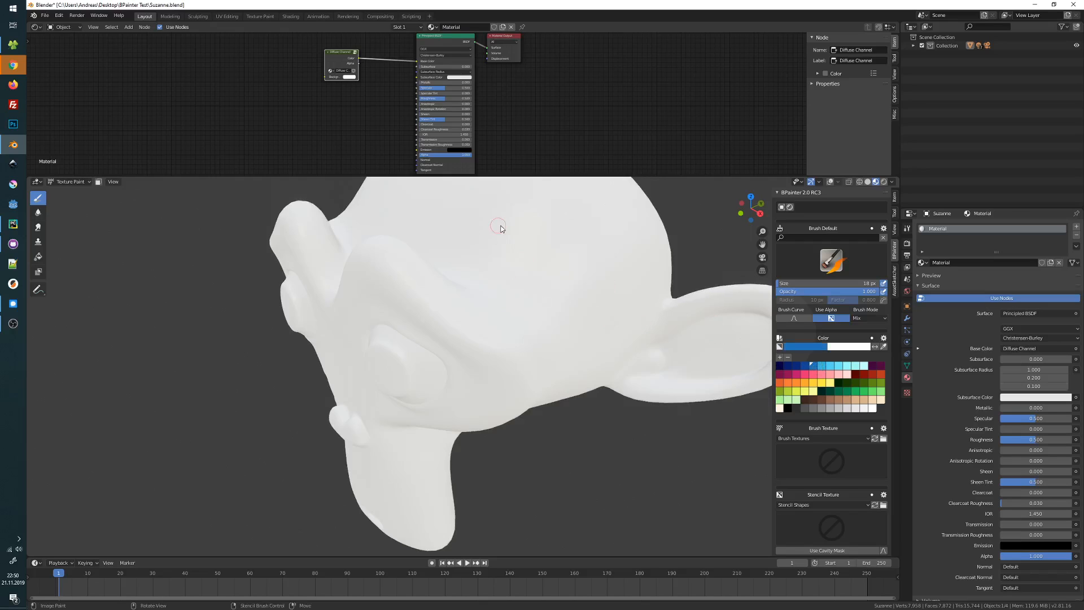
scroll(501, 228, down, 4)
drag(499, 294, 563, 399)
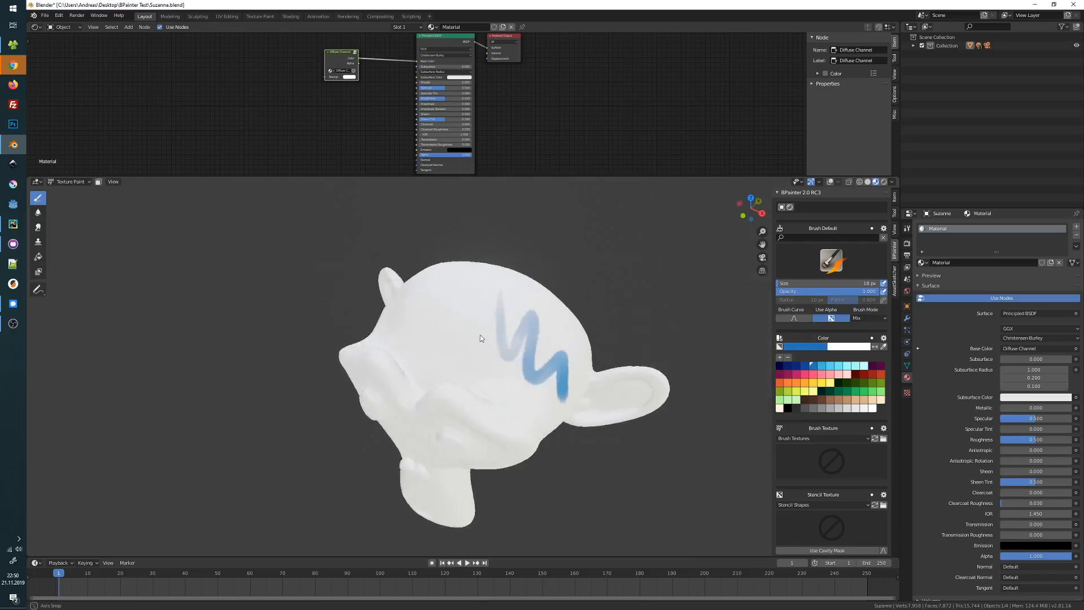
middle_drag(480, 338, 559, 338)
mouse_move(504, 300)
mouse_down()
mouse_move(508, 378)
mouse_move(431, 356)
mouse_move(430, 332)
mouse_up()
middle_drag(539, 348, 496, 302)
scroll(830, 338, down, 4)
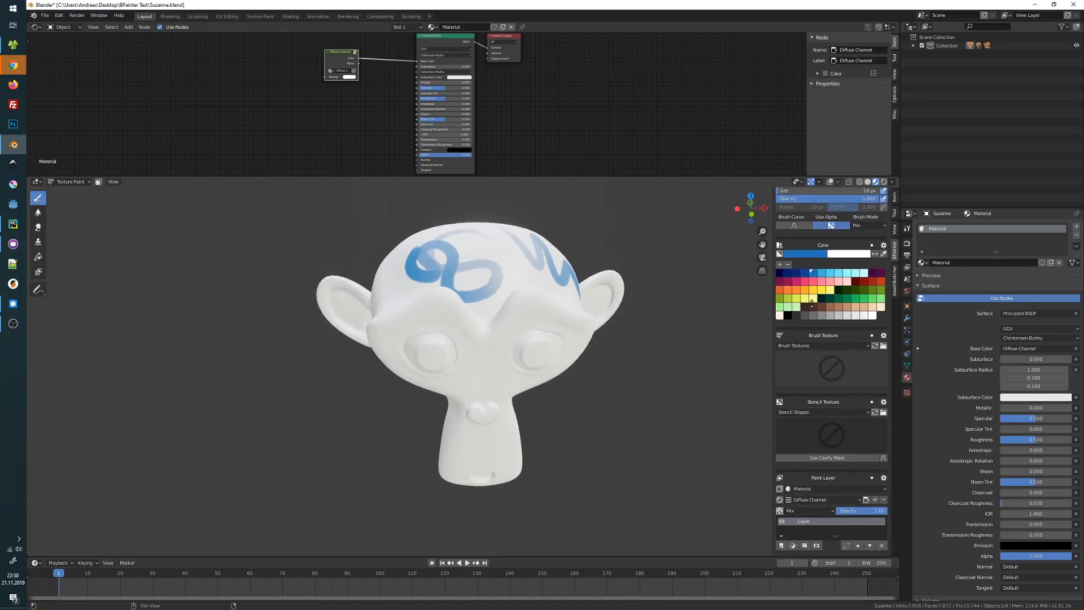
Step: Enlarge the 3D viewport and toggle the paint layer's visibility off and on
drag(731, 177, 731, 117)
scroll(828, 425, down, 1)
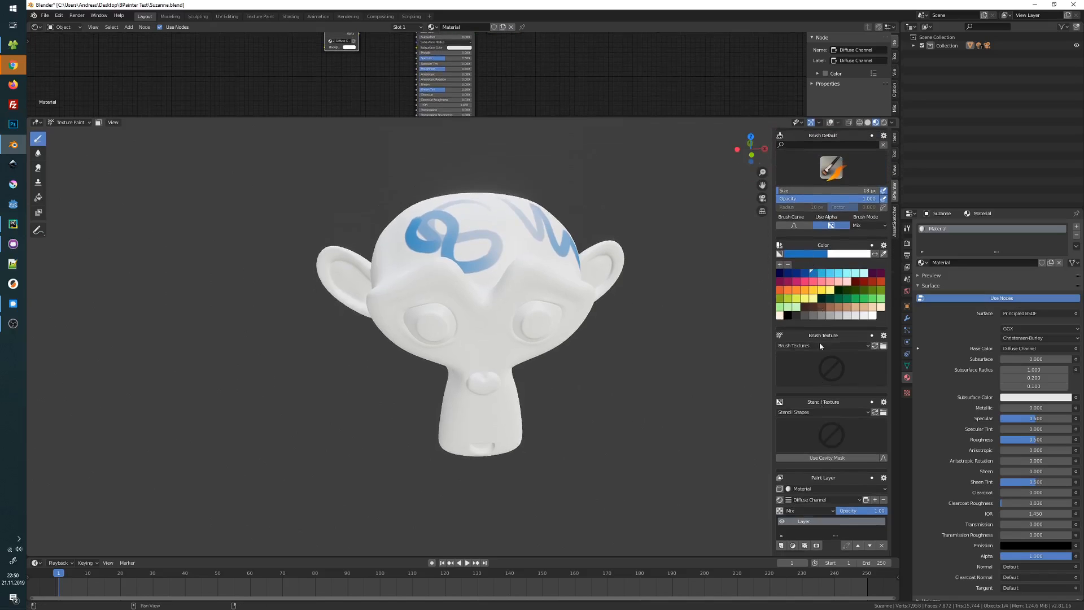
click(782, 522)
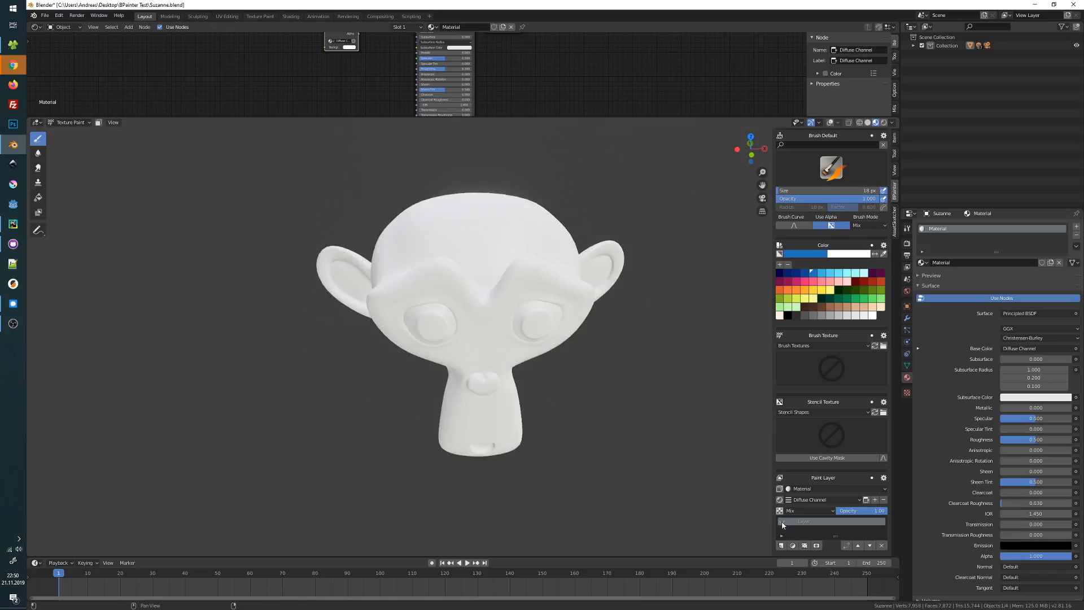
click(783, 522)
Step: Examine the paint layer's blending modes and opacity control, keeping the mode at Mix
click(808, 511)
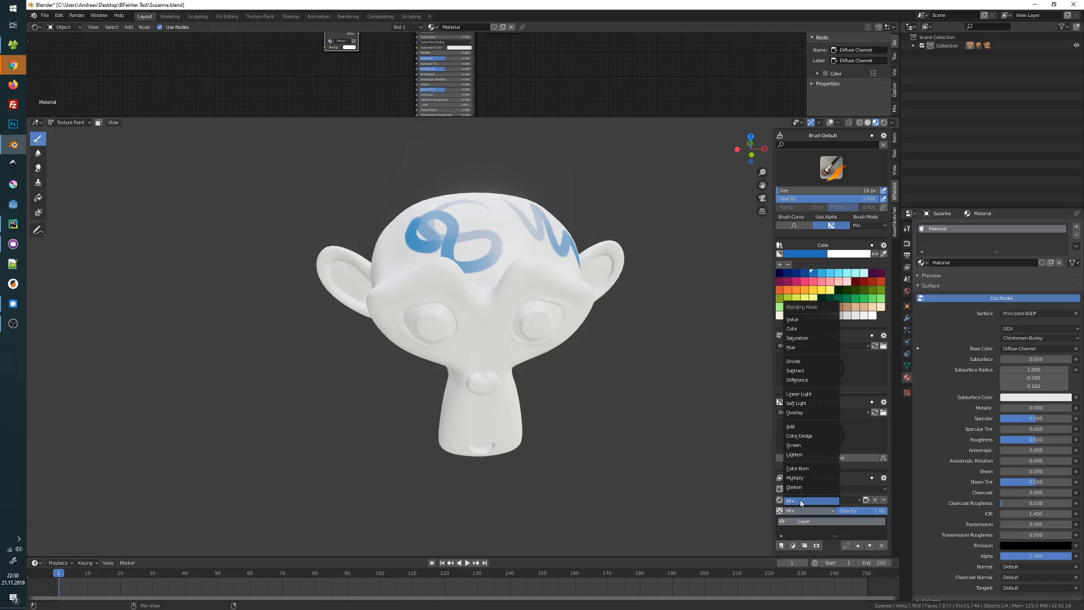
mouse_move(873, 513)
mouse_down()
mouse_move(853, 513)
mouse_move(880, 512)
mouse_up()
scroll(803, 396, up, 2)
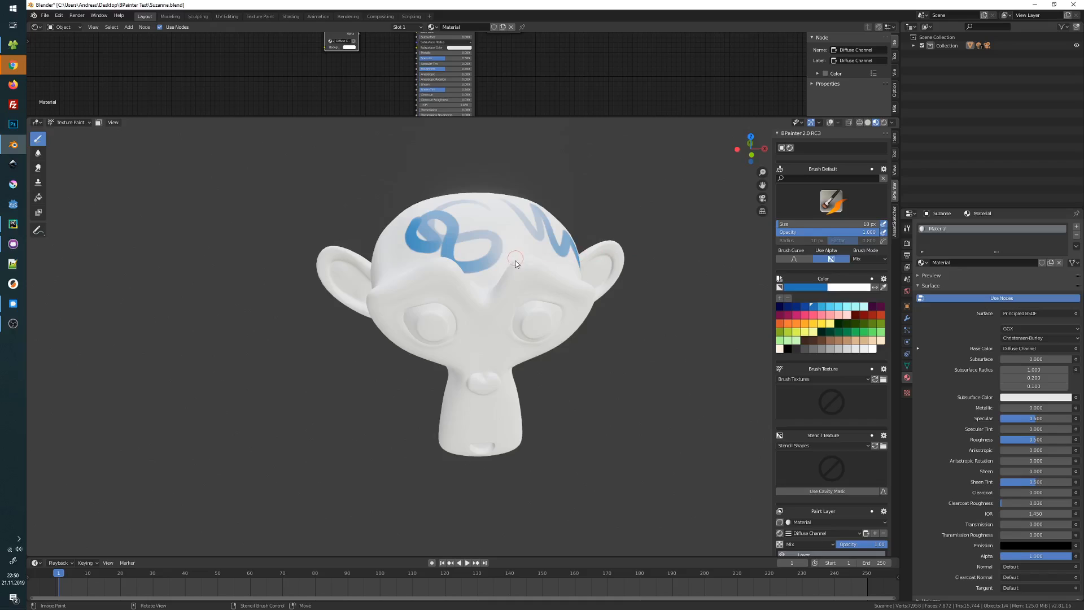
Step: Choose the Brush Structure preset and paint a thin textured stroke beside the zigzag on the head
middle_drag(516, 261, 807, 190)
click(833, 203)
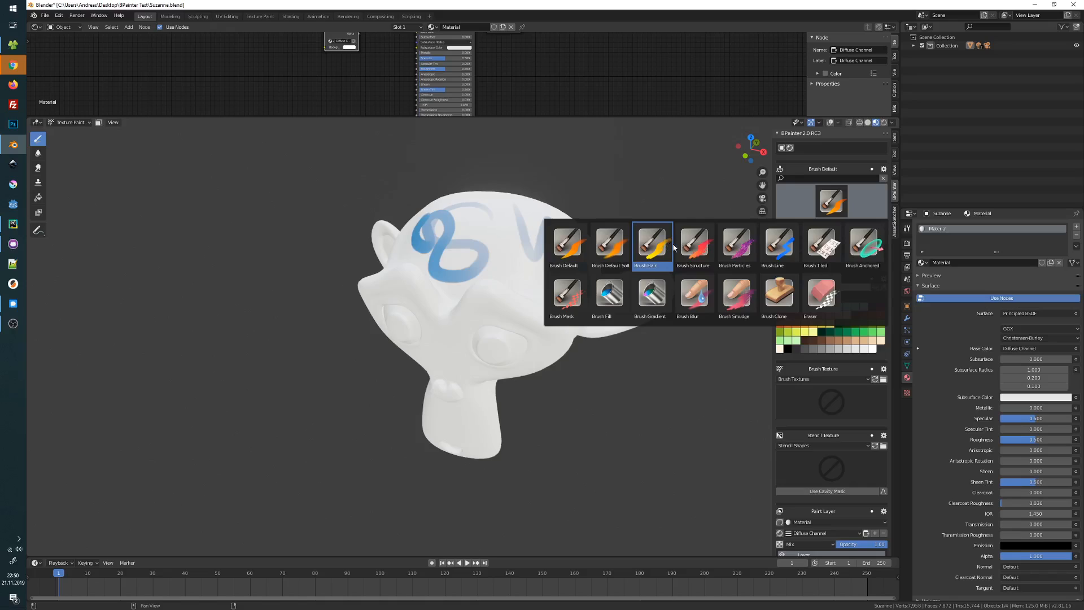
click(694, 242)
middle_drag(539, 280, 488, 247)
drag(518, 294, 520, 313)
Step: Enlarge the structure brush to 76 px and paint a broad textured patch over the zigzag on the head's side
middle_drag(532, 272, 495, 283)
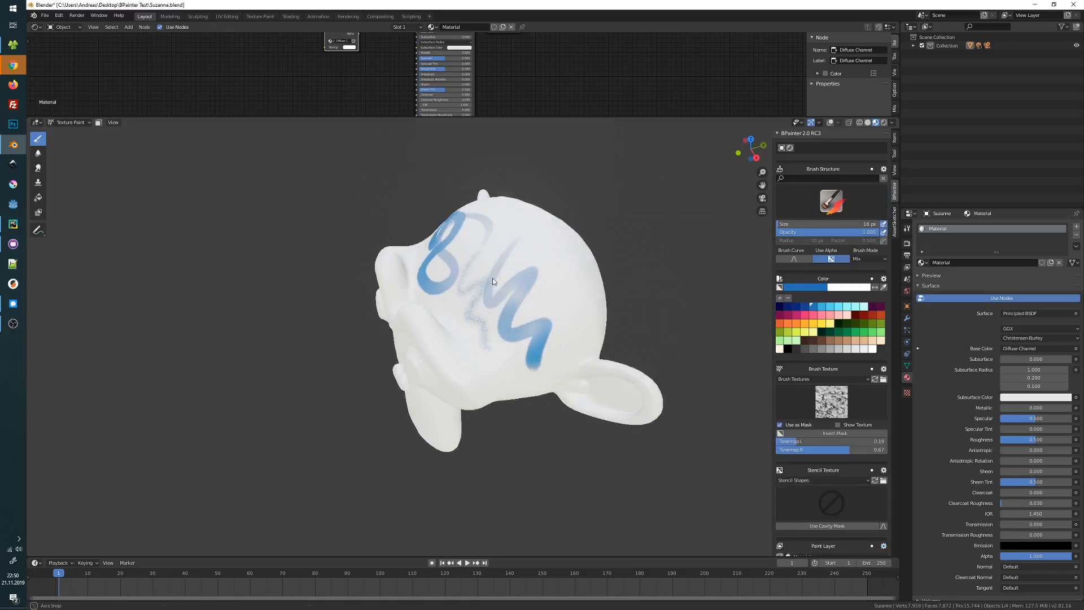
key(f)
click(528, 276)
mouse_move(525, 240)
mouse_down()
mouse_move(534, 259)
mouse_move(527, 252)
mouse_up()
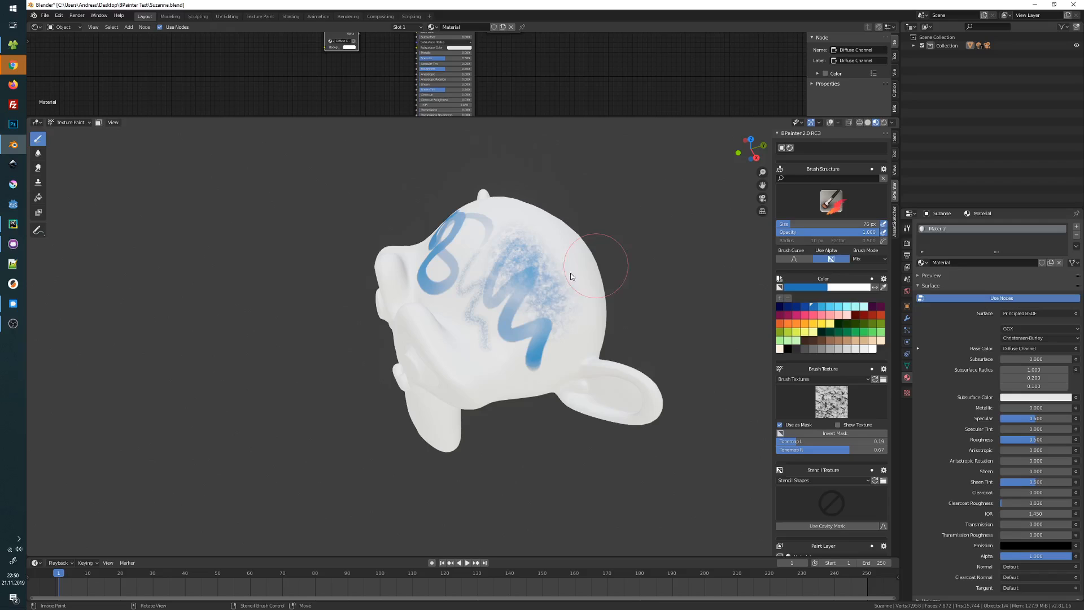
Step: Try changing the brush opacity interactively in the viewport, and set it back to 1.000
key(shift+f)
click(530, 280)
key(shift+f)
click(683, 243)
Step: Examine the available brush presets and the extended settings of the Brush Structure preset
mouse_move(625, 288)
middle_down()
mouse_move(624, 254)
mouse_move(493, 257)
mouse_move(588, 254)
middle_up()
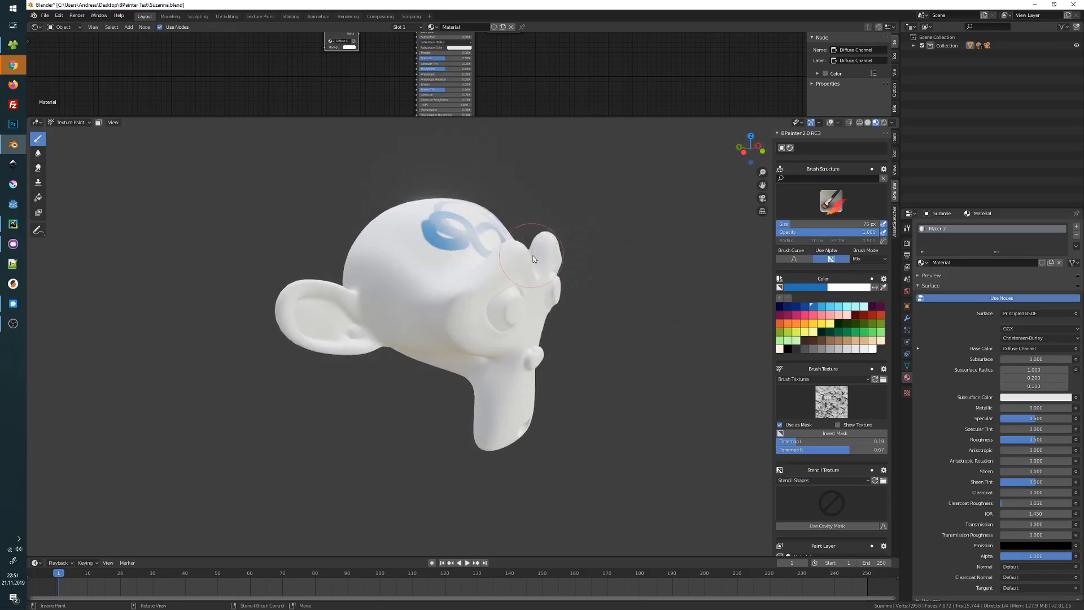
click(831, 200)
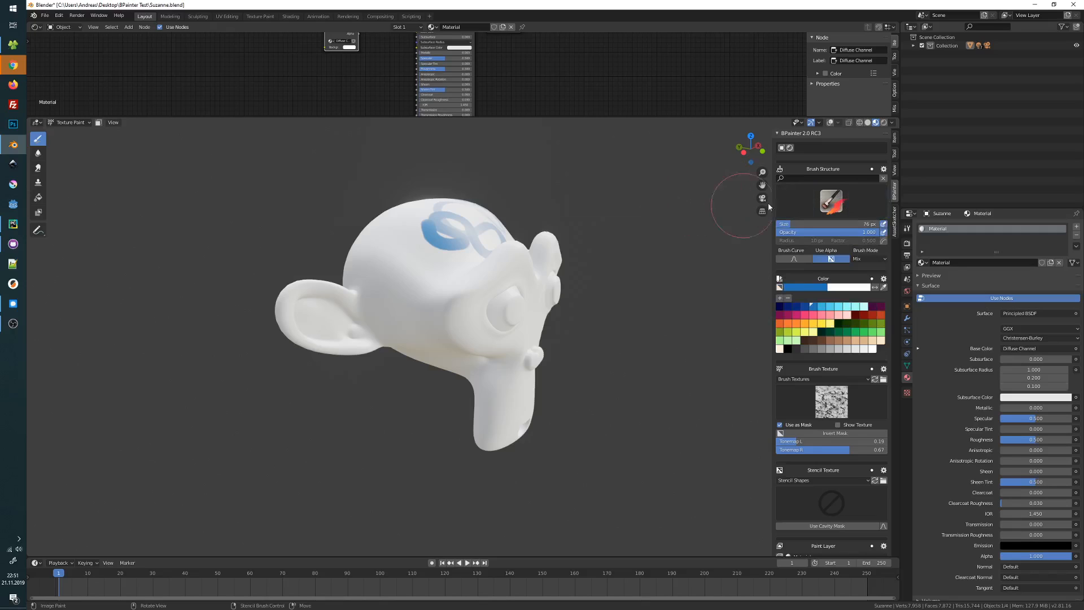
click(884, 171)
drag(892, 176, 621, 188)
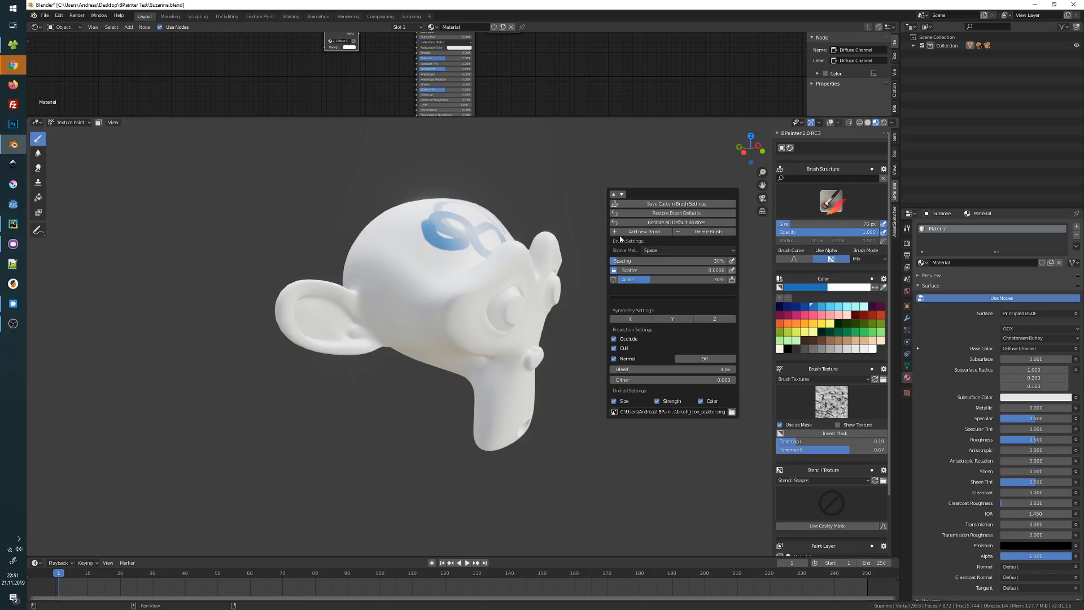
click(836, 204)
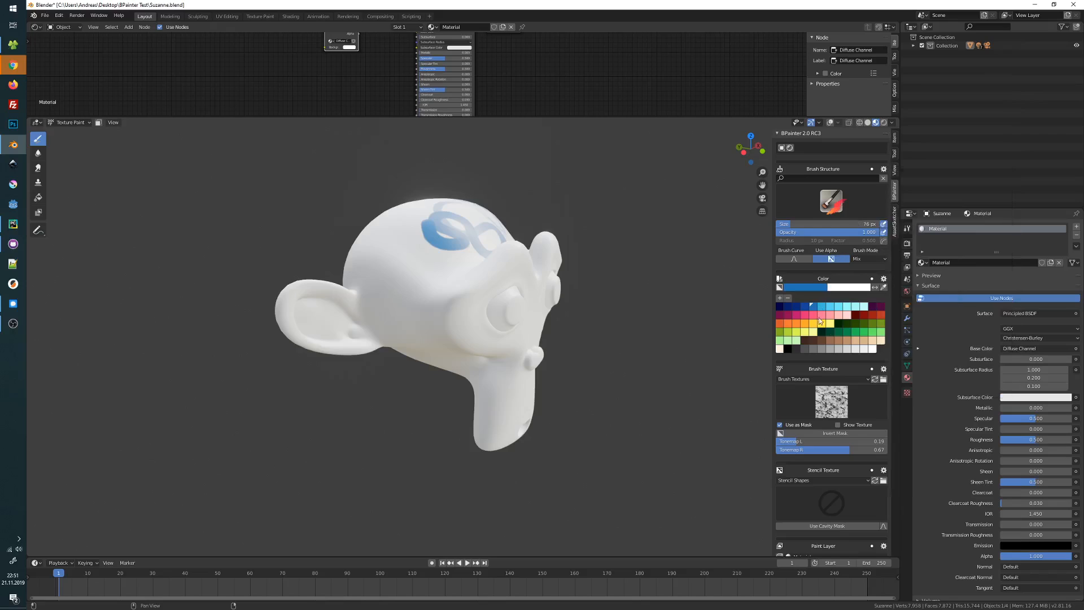
click(885, 169)
drag(900, 172, 542, 176)
click(826, 199)
Step: Set the structure brush size to 52 px and paint textured strokes on the back of the head
mouse_move(452, 273)
middle_down()
mouse_move(489, 282)
mouse_move(477, 261)
mouse_move(419, 274)
middle_up()
key(f)
click(444, 289)
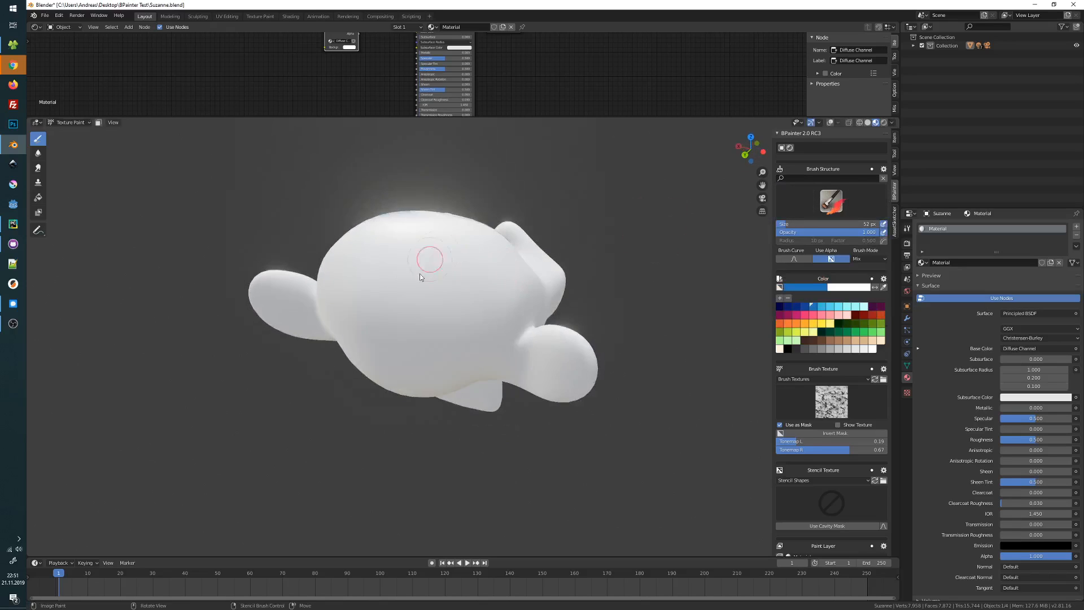
drag(419, 282, 458, 308)
Step: Switch to the Brush Default preset and paint broad blue strokes beside the textured patch on the back of the head
click(830, 200)
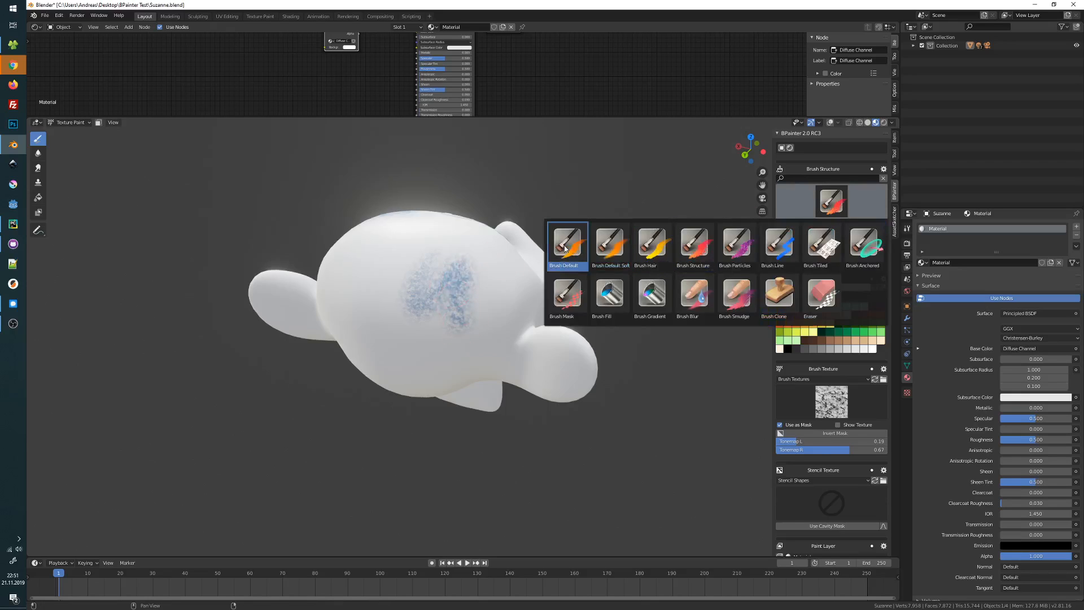
click(564, 248)
middle_drag(390, 278, 426, 285)
mouse_move(408, 259)
mouse_down()
mouse_move(409, 310)
mouse_move(441, 334)
mouse_up()
middle_drag(430, 276, 453, 287)
Step: Reduce the brush size to 16 px and paint a thin zigzag beside the broad strokes
key(f)
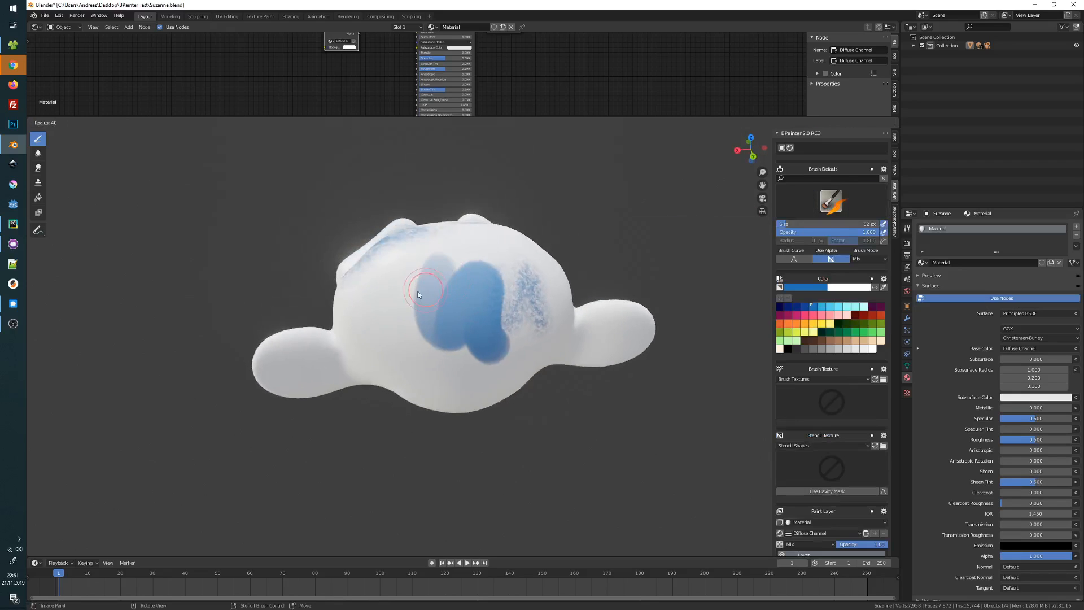
click(417, 290)
drag(386, 278, 407, 312)
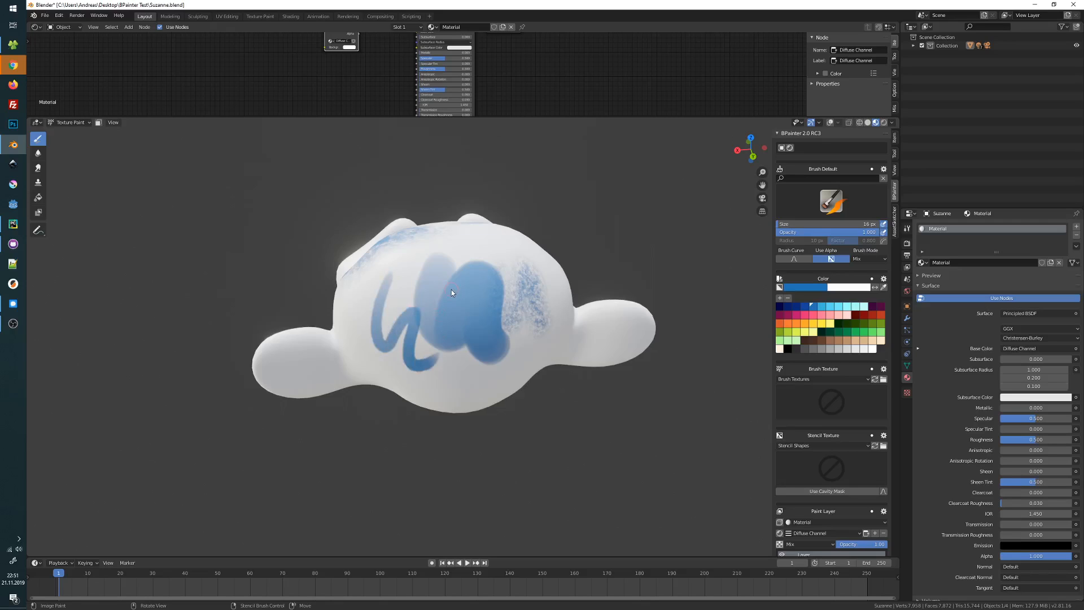
Step: Lower the brush opacity to 0.242 and set it back to 1.000
key(shift+f)
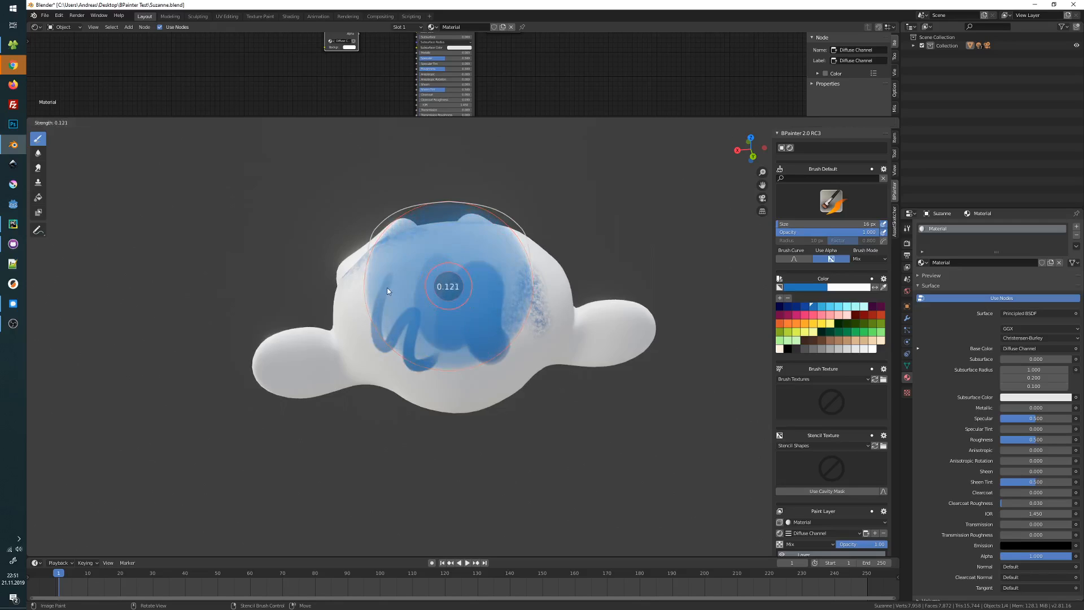
click(398, 290)
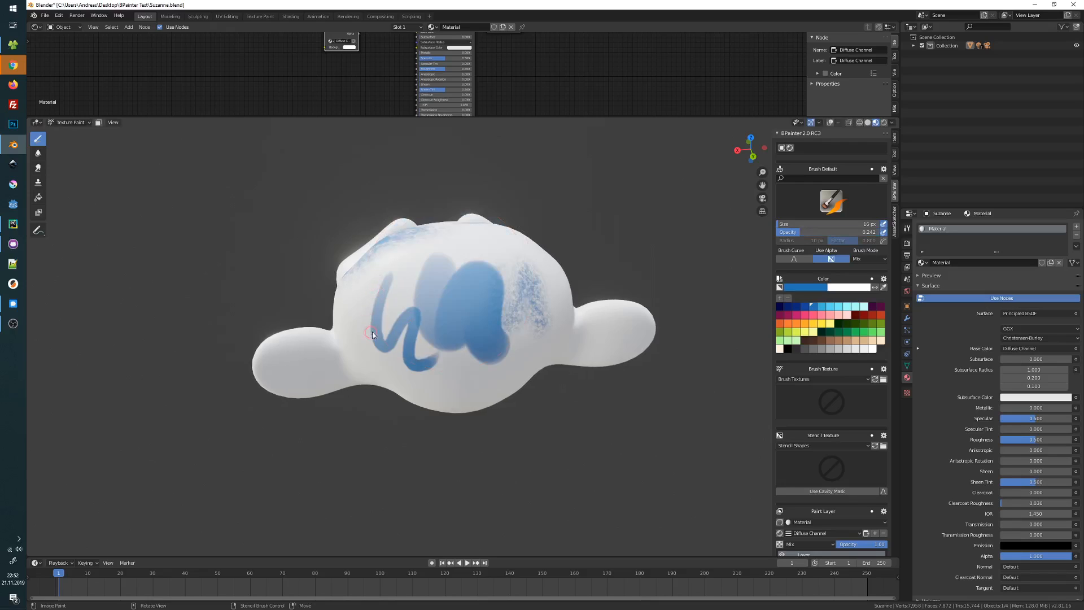
key(shift+f)
click(424, 301)
Step: Adjust the brush hardness for a crisp edge and paint a thin zigzag on the head behind the loops
middle_drag(477, 269, 469, 299)
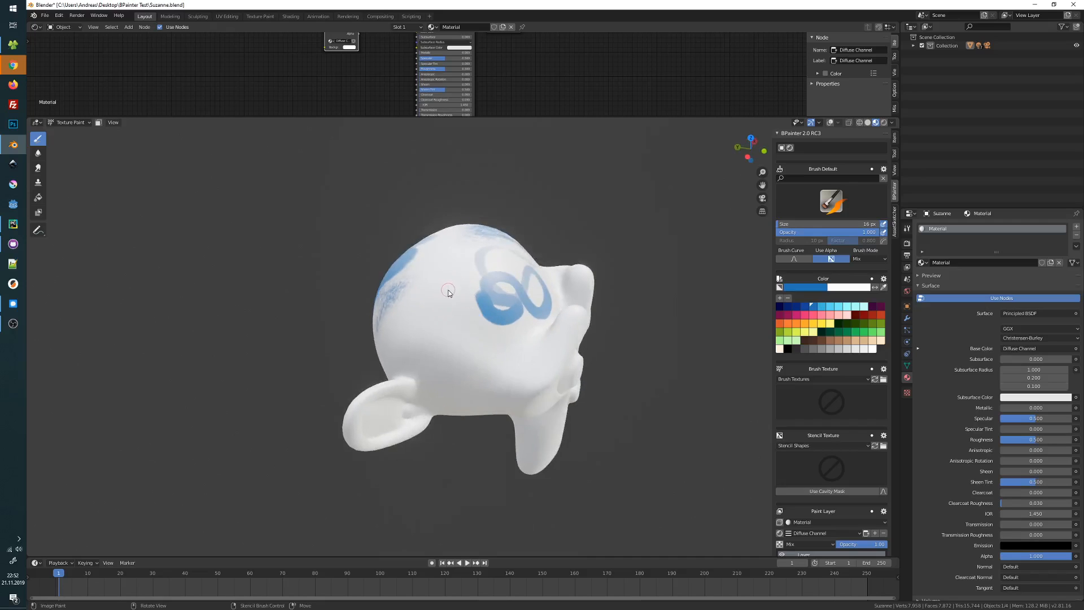
key(alt+f)
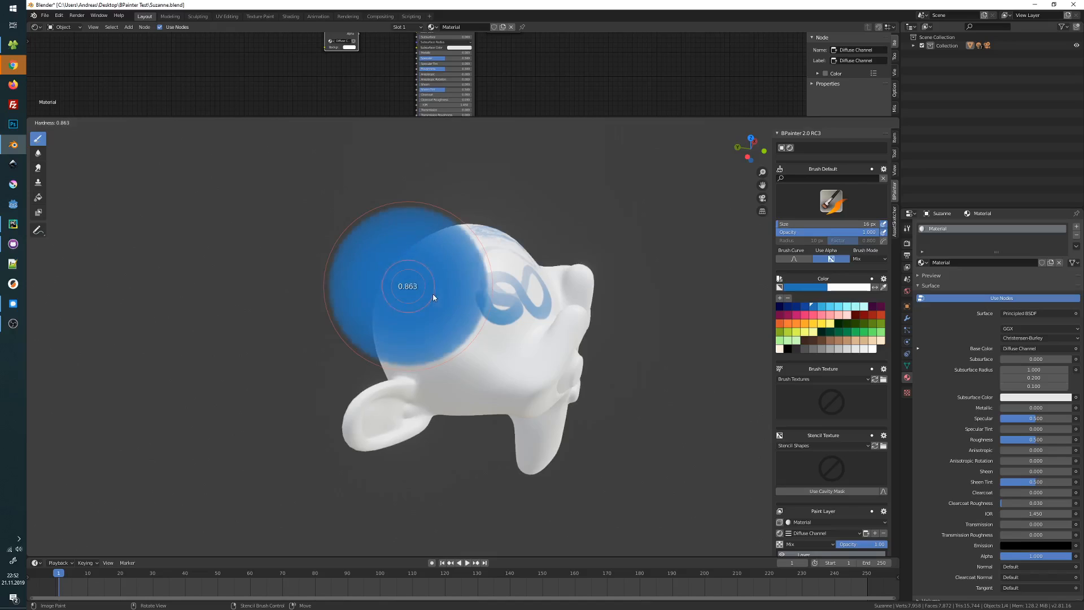
click(447, 298)
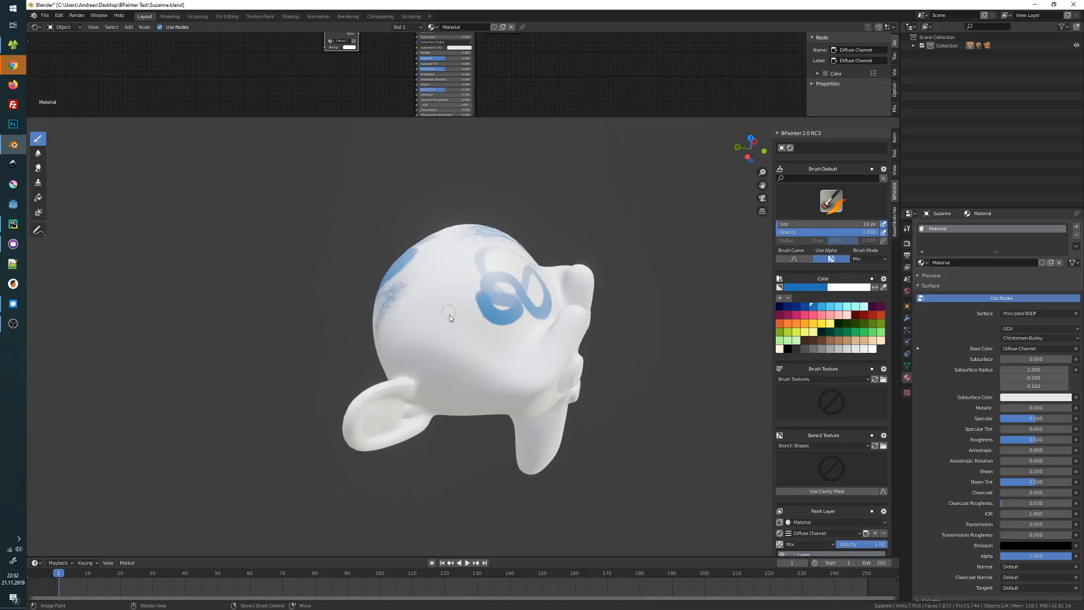
Step: Soften the brush hardness and paint blurry strokes beside the crisp zigzag, enlarging the brush to 68 px
key(ctrl+f)
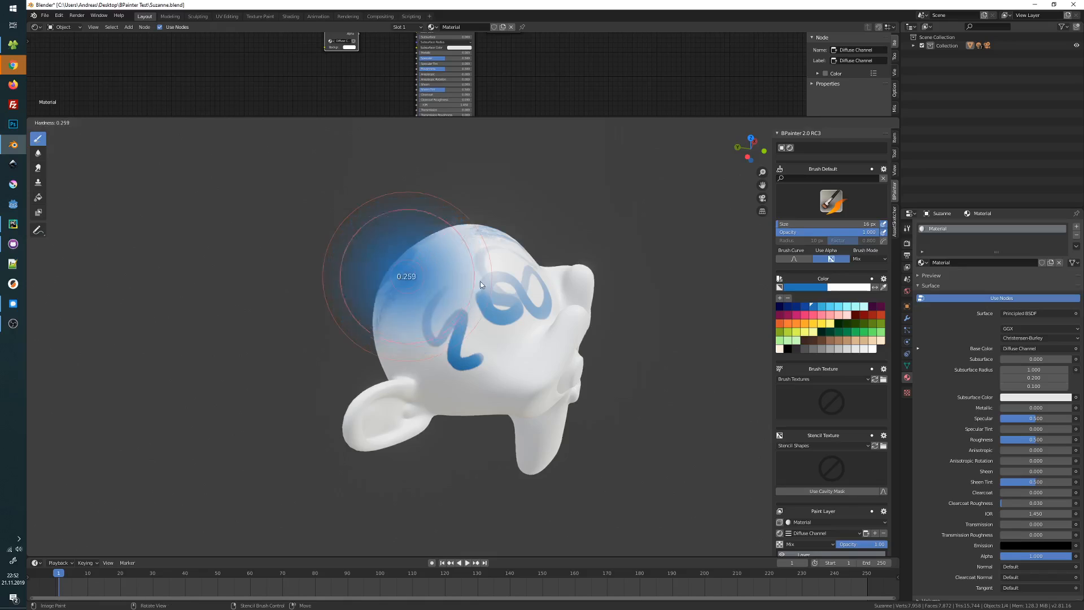
click(456, 273)
drag(433, 286, 452, 317)
middle_drag(450, 308, 468, 311)
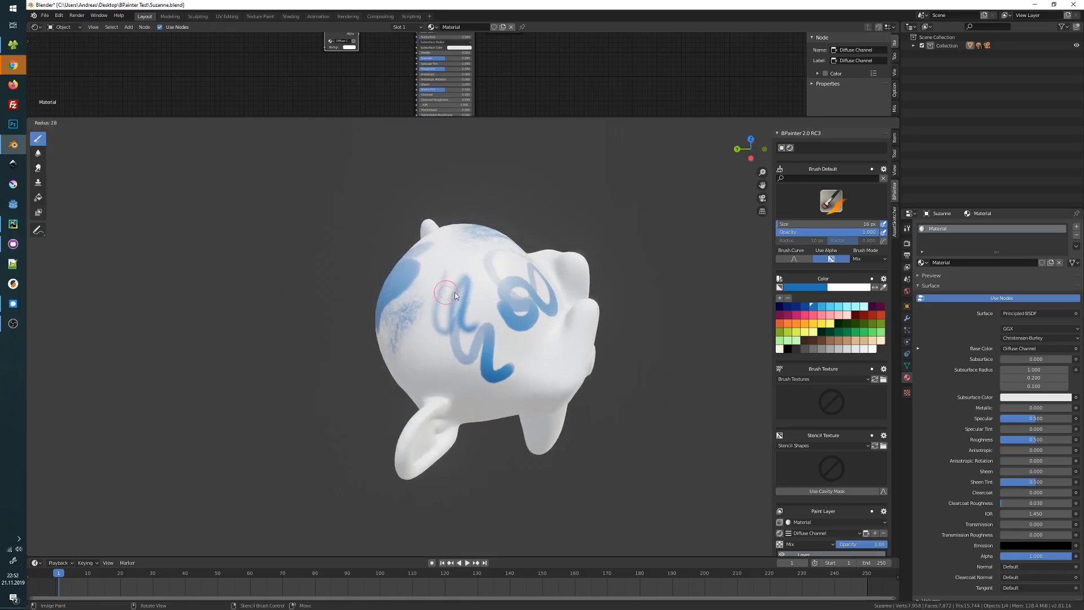
Step: Change the brush hardness several times and check the brush curve after each change
click(795, 257)
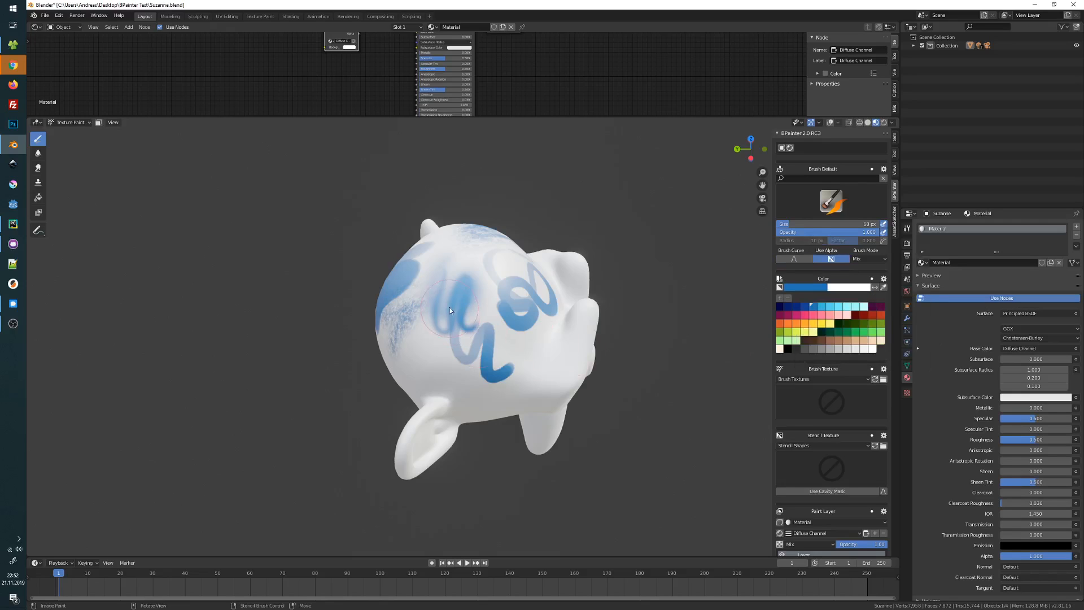
middle_drag(454, 274, 466, 303)
key(alt+f)
click(404, 304)
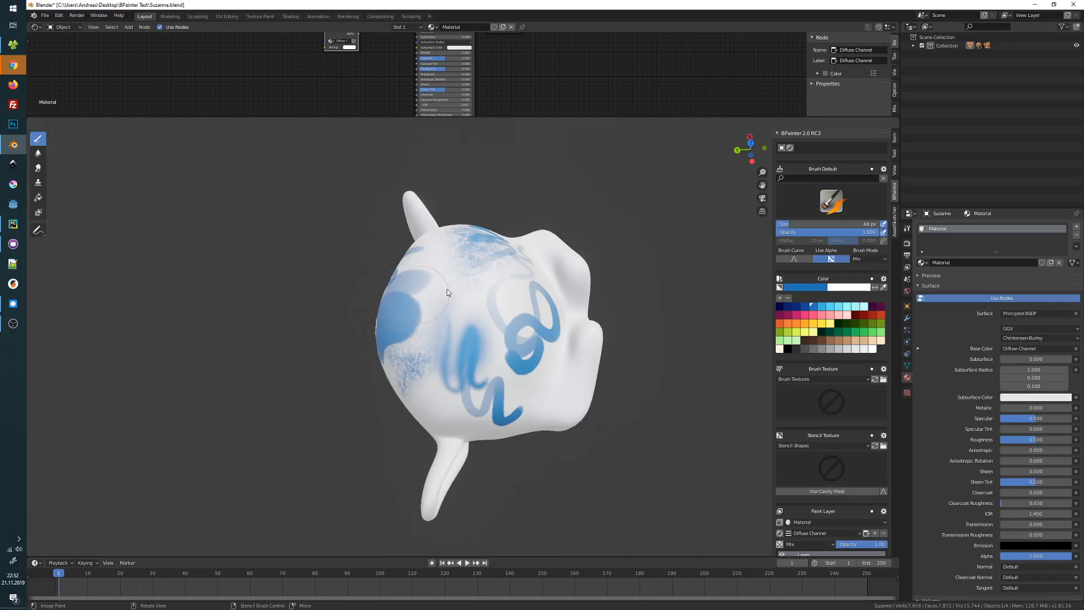
click(796, 257)
mouse_move(432, 298)
middle_down()
mouse_move(419, 297)
mouse_move(447, 292)
middle_up()
key(alt+f)
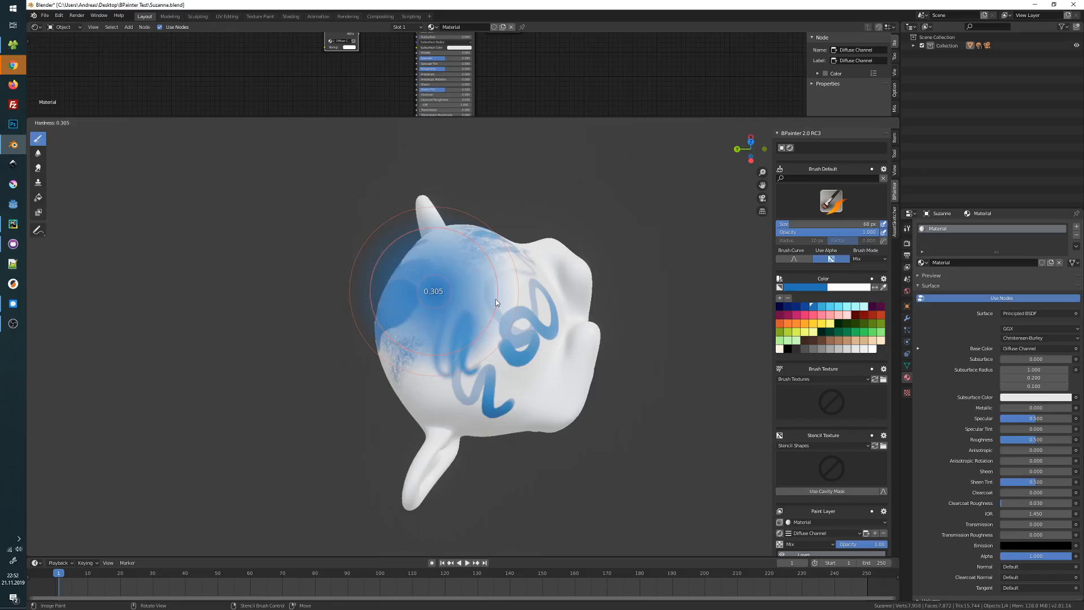
click(498, 300)
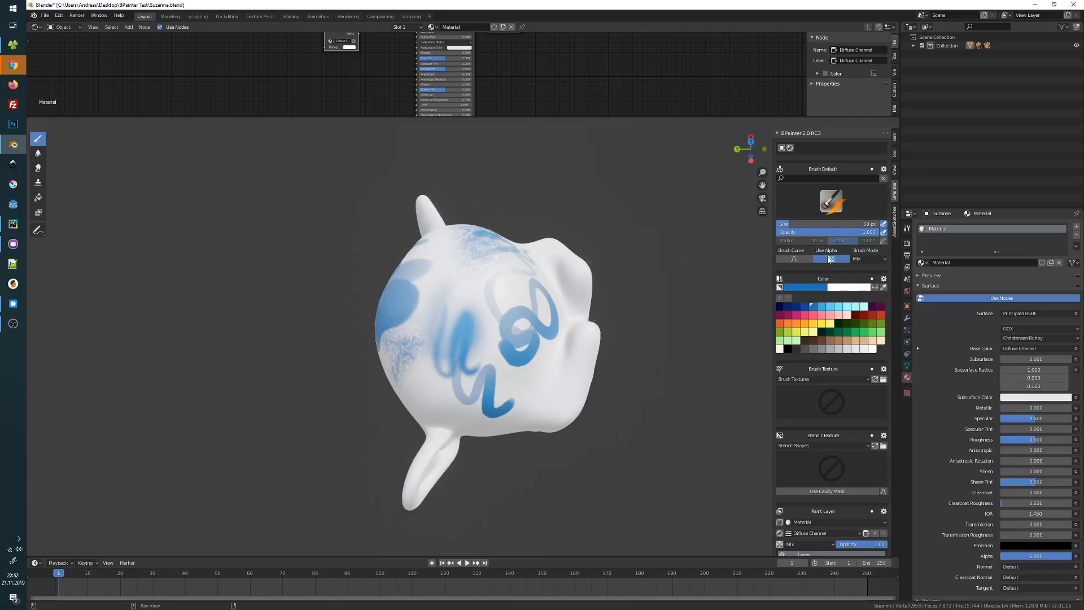
click(804, 261)
Step: Sample blue shades from the painted head as the brush color and paint pale blue over the start of the zigzag
middle_drag(530, 293, 446, 291)
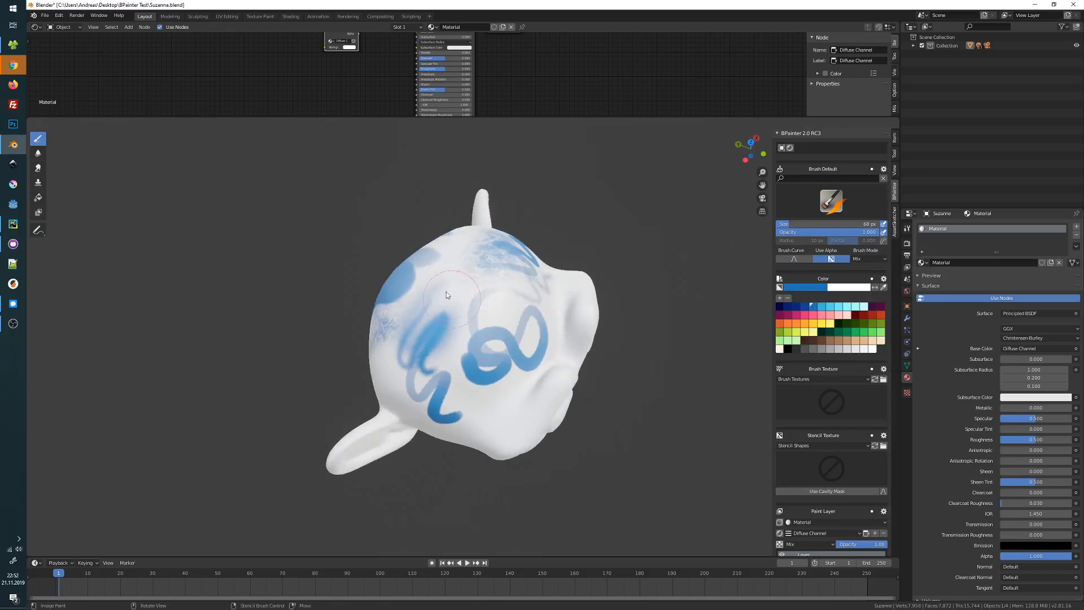
mouse_move(479, 355)
middle_down()
mouse_move(494, 293)
mouse_move(445, 331)
mouse_move(529, 292)
mouse_move(497, 310)
mouse_move(509, 317)
mouse_move(428, 290)
mouse_move(364, 290)
mouse_move(452, 337)
mouse_move(453, 319)
middle_up()
key(s)
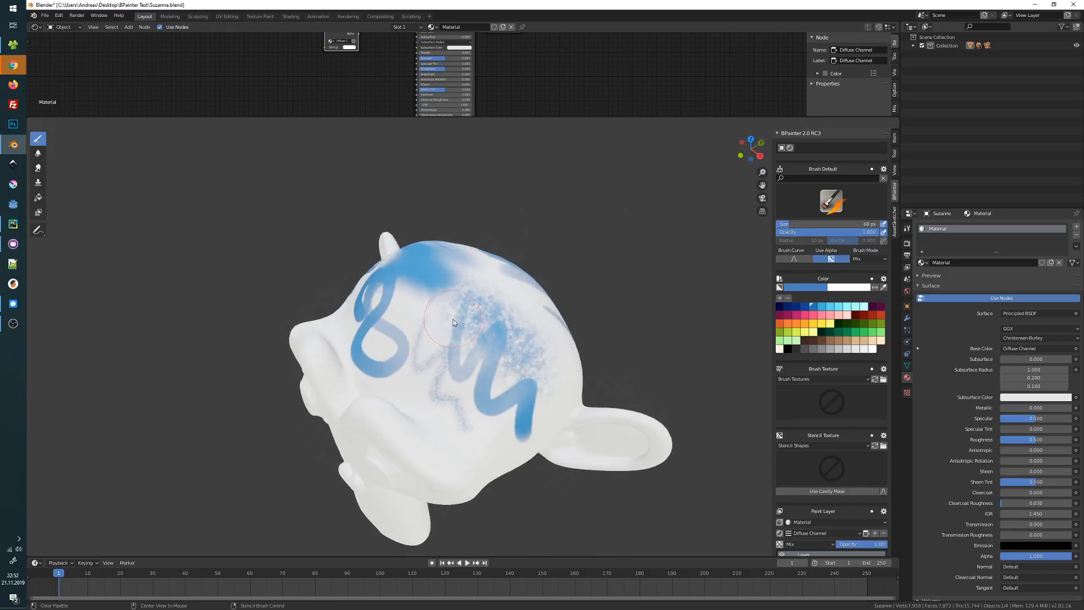
key(s)
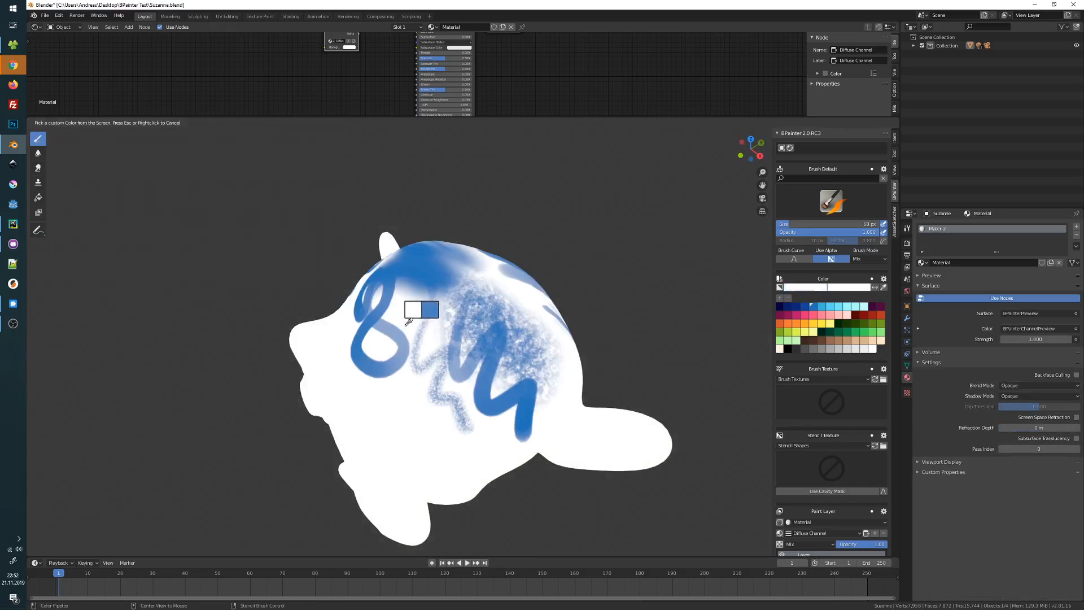
alt+drag(418, 347, 420, 345)
middle_drag(436, 334, 458, 284)
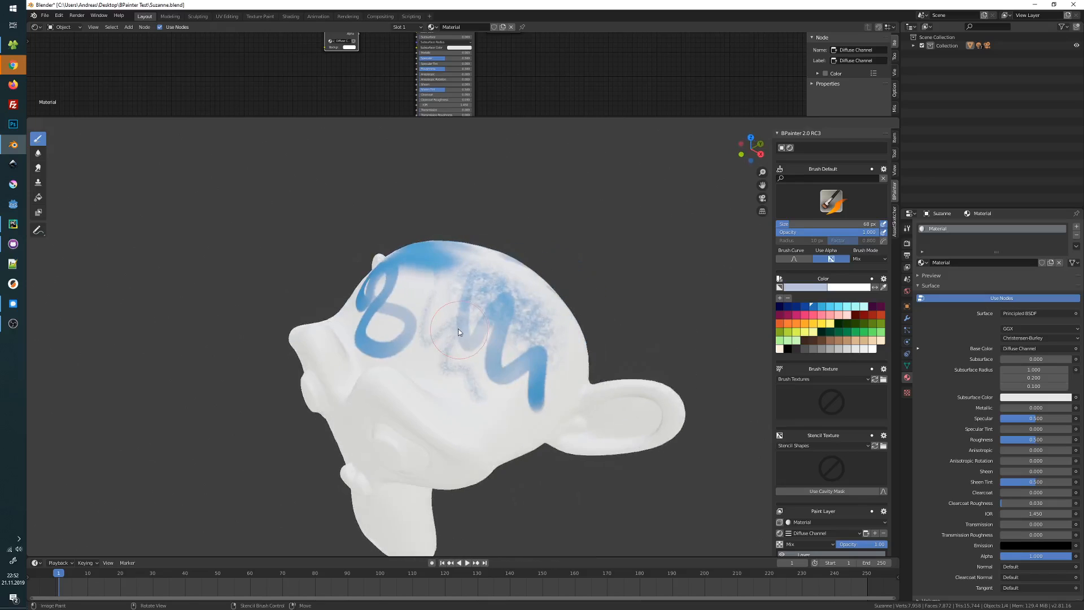
mouse_move(459, 289)
alt+mouse_down()
mouse_move(471, 328)
mouse_move(427, 276)
mouse_move(442, 274)
mouse_move(498, 337)
alt+mouse_up()
Step: Sample a medium blue from the existing paint and brush it softly beside the zigzag and over the upper loop
mouse_move(499, 336)
middle_down()
mouse_move(508, 316)
mouse_move(489, 303)
mouse_move(473, 324)
middle_up()
key(s)
drag(478, 306, 480, 348)
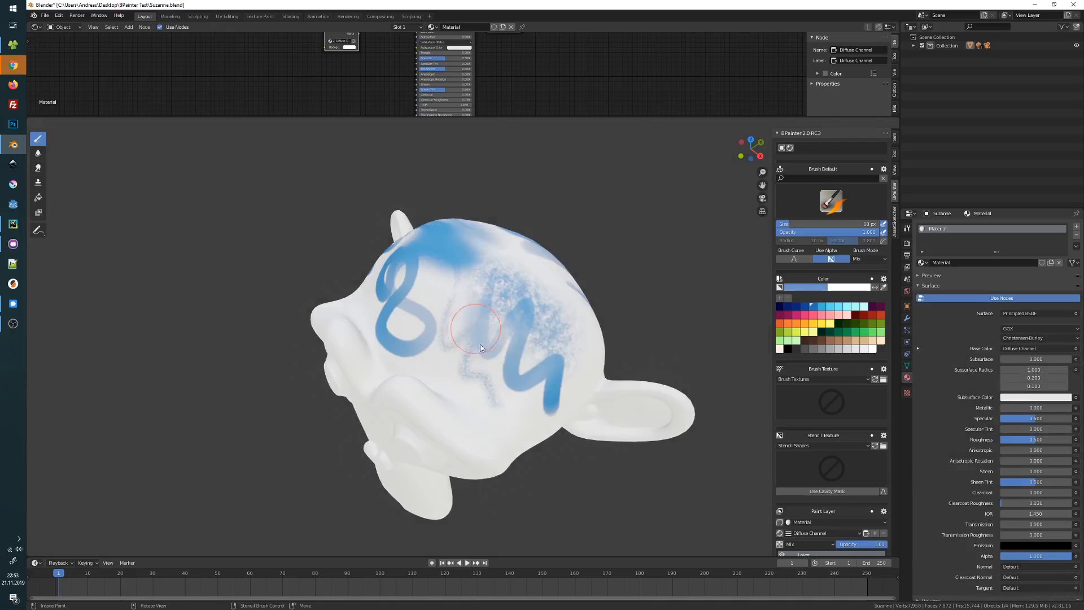
key(s)
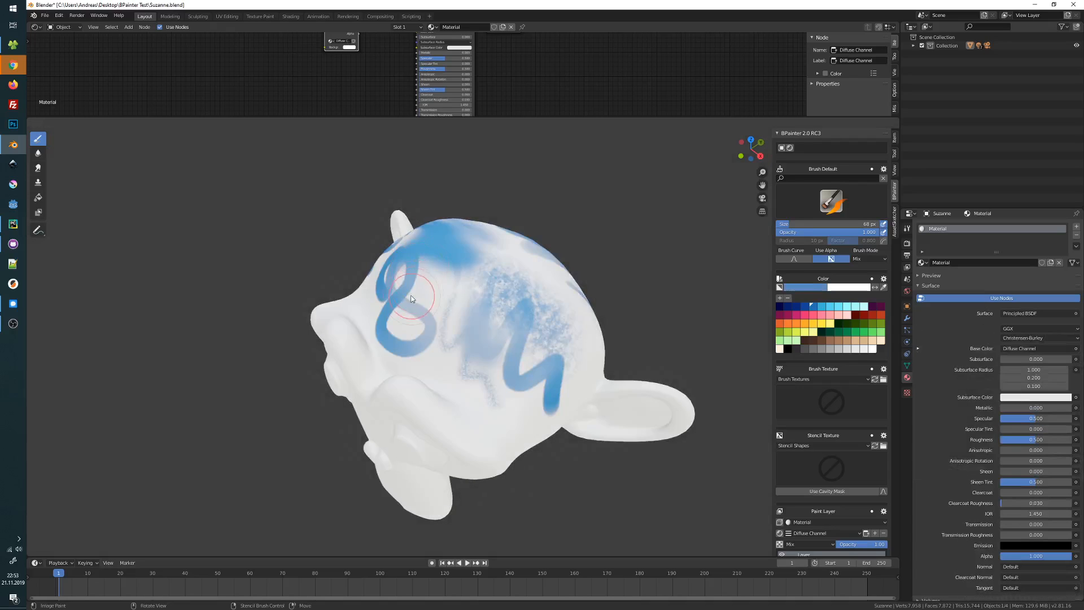
drag(422, 280, 410, 295)
Step: Sample a lighter blue from the painted top of the head and paint it softly across the forehead beside the loop
key(s)
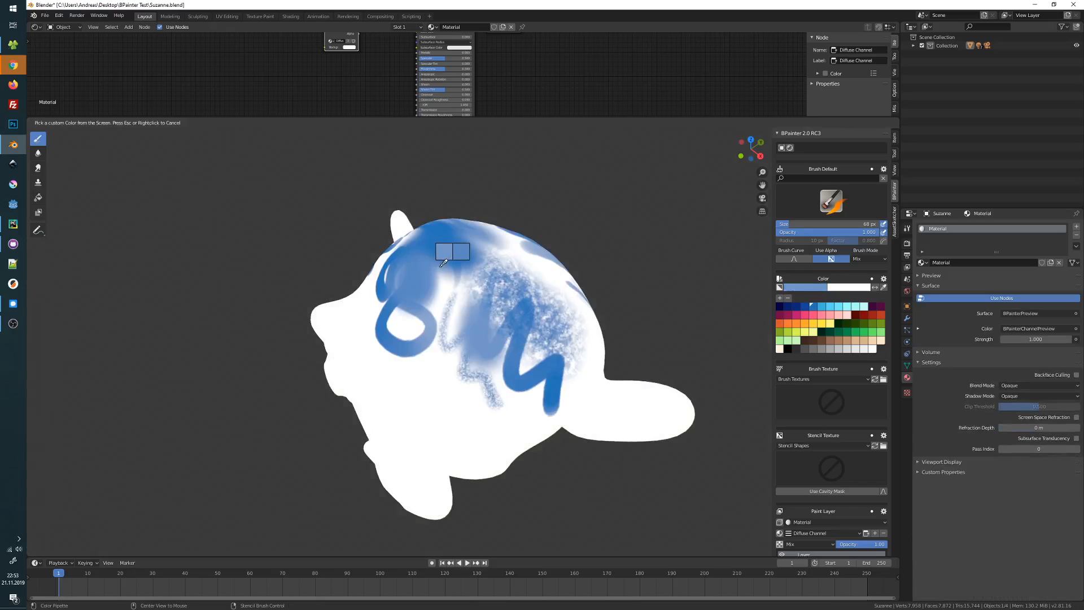
mouse_move(451, 254)
middle_down()
mouse_move(517, 280)
mouse_move(469, 303)
middle_up()
drag(469, 305, 452, 350)
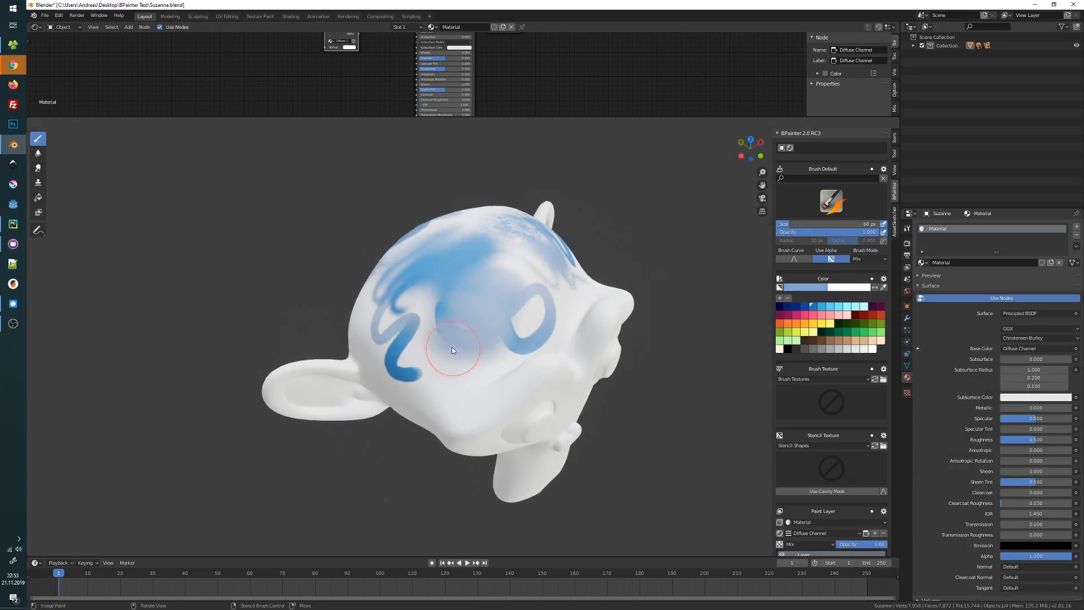
Step: Sample a pale blue from the forehead paint as the new brush color
mouse_move(449, 319)
middle_down()
mouse_move(512, 303)
mouse_move(460, 329)
middle_up()
key(s)
key(s)
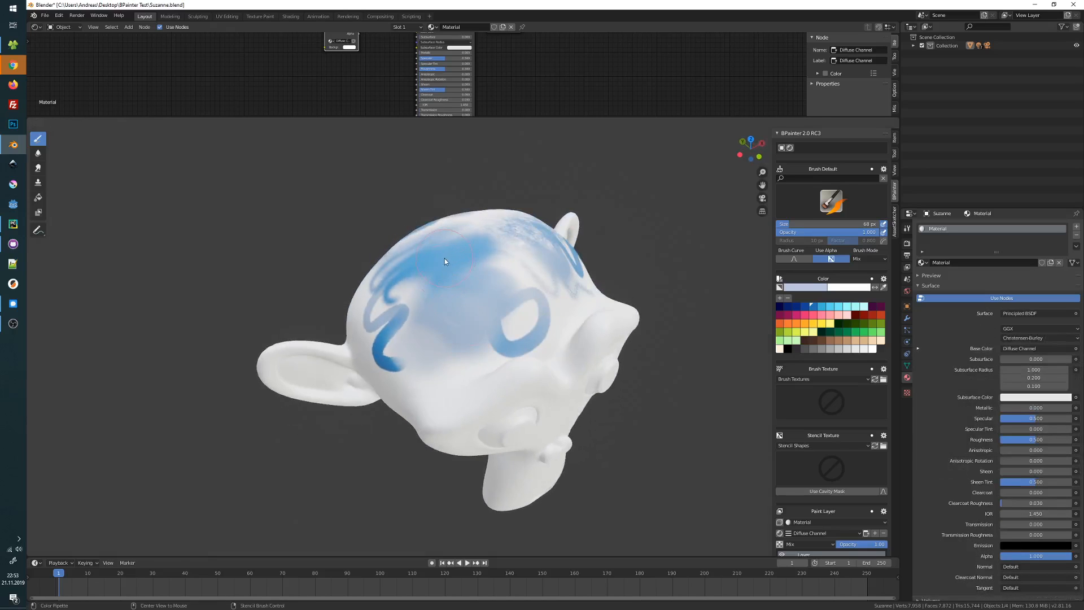
Step: Sample a stronger blue from the paint on the head as the brush color
click(442, 305)
middle_drag(474, 306, 440, 293)
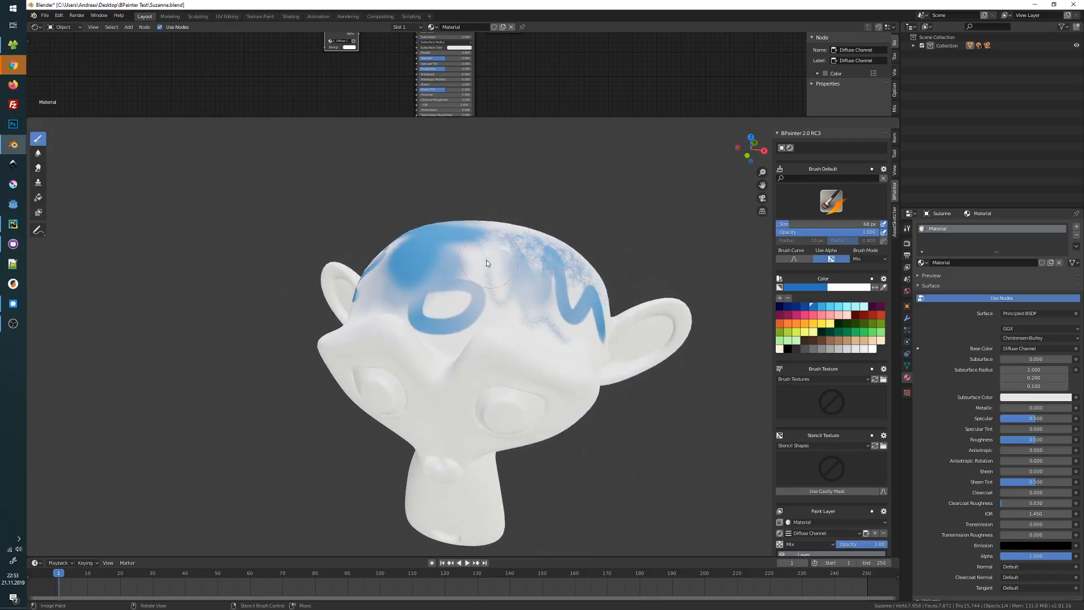
mouse_move(486, 263)
middle_down()
mouse_move(470, 279)
mouse_move(485, 285)
middle_up()
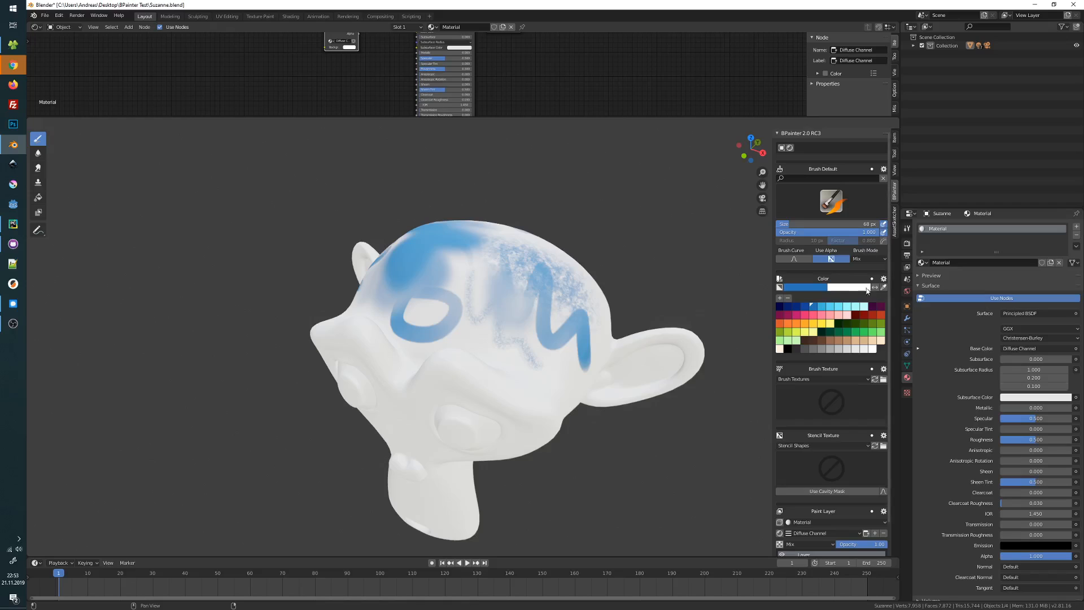
Step: Change the primary brush color to a muted purple with the color wheel
scroll(829, 254, down, 2)
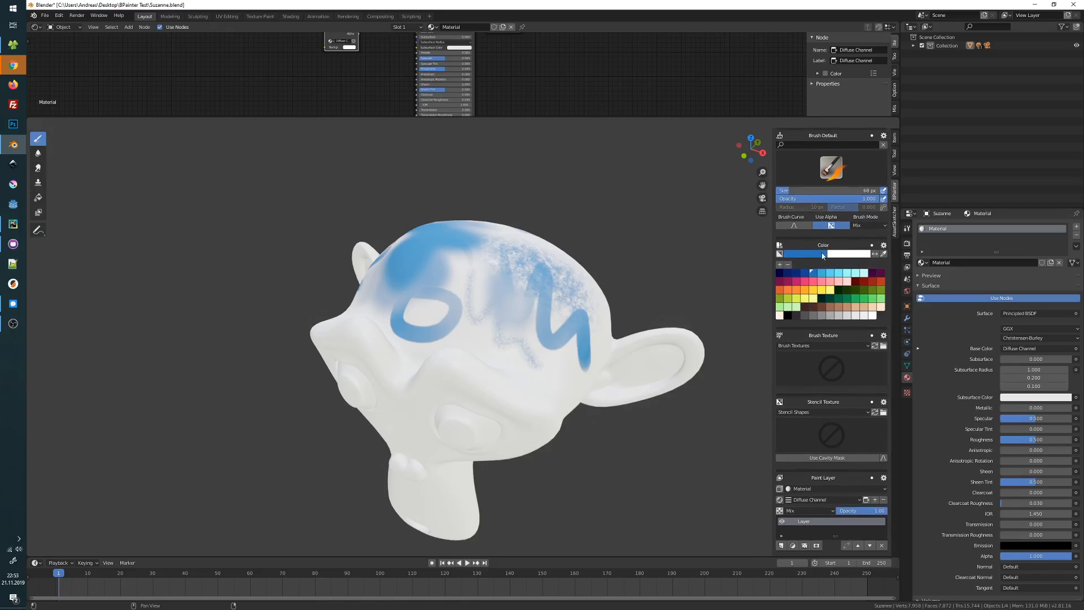
click(821, 255)
drag(813, 170, 833, 164)
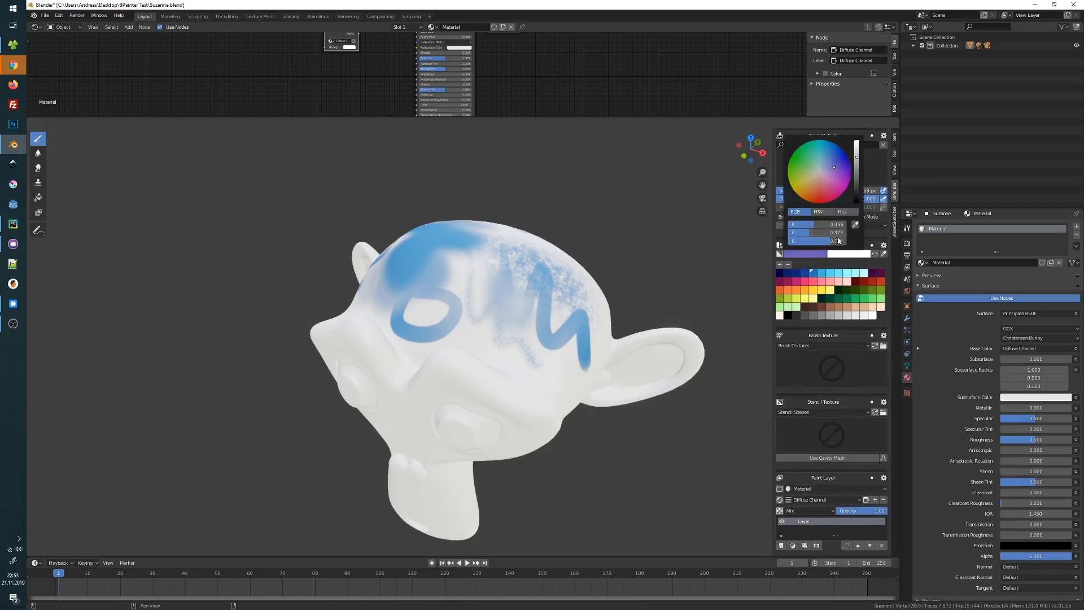
Step: Swap the primary and secondary brush colors back and forth, and reset them to black and white
click(874, 255)
click(875, 255)
click(875, 255)
click(875, 255)
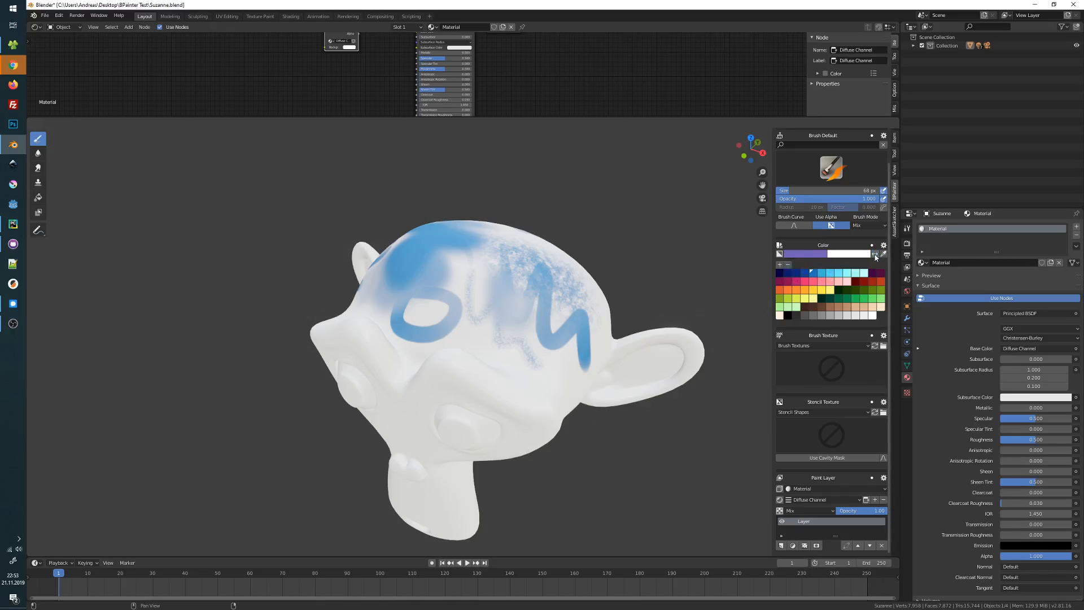
click(875, 255)
click(875, 256)
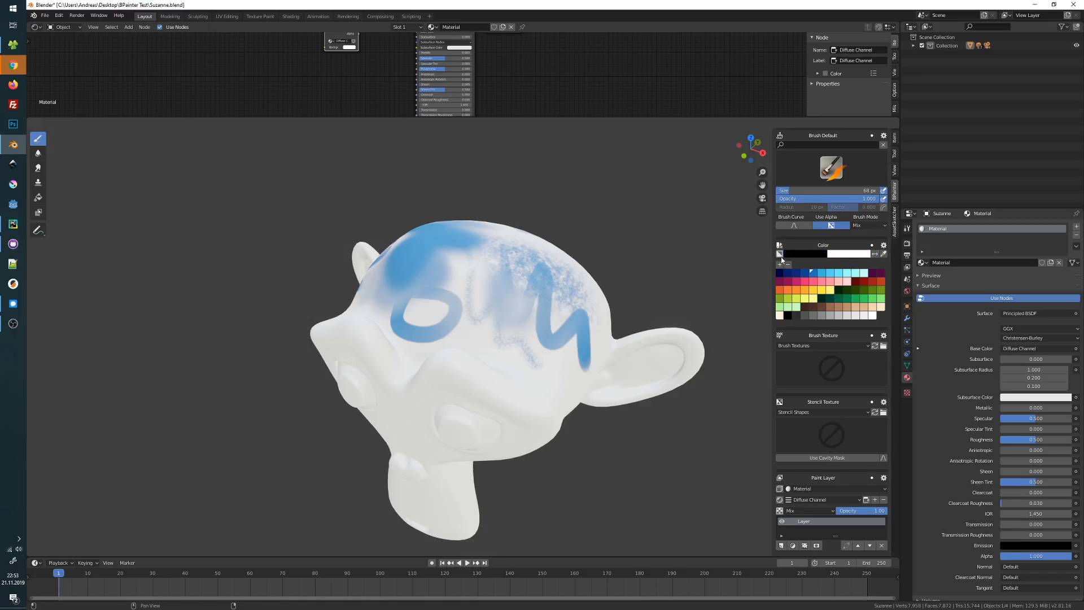
Step: Open the color palette settings to review the palette save, restore and display options
click(883, 254)
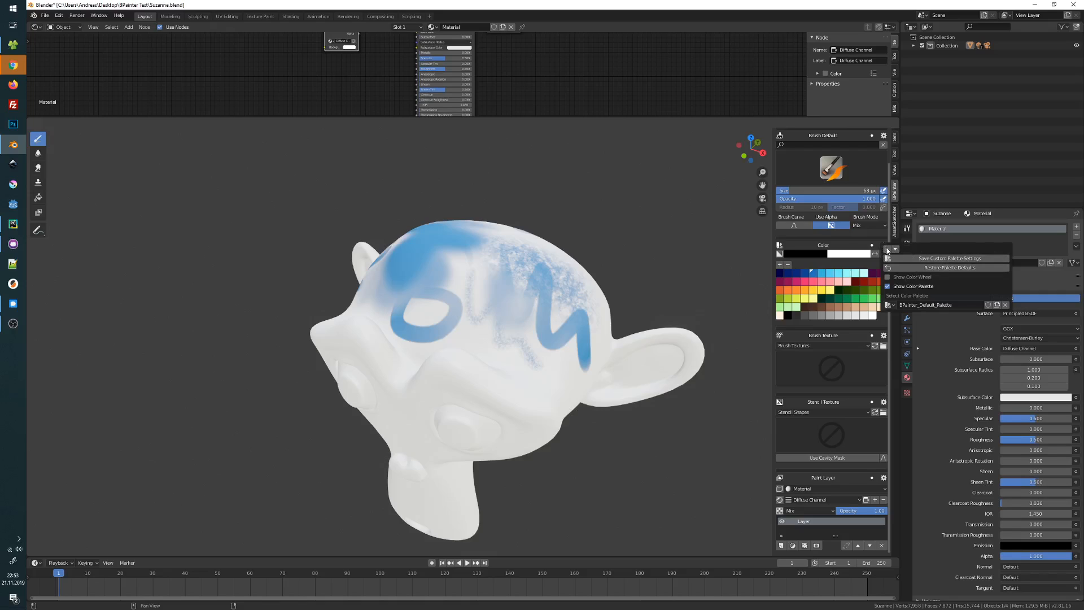
drag(887, 250, 602, 244)
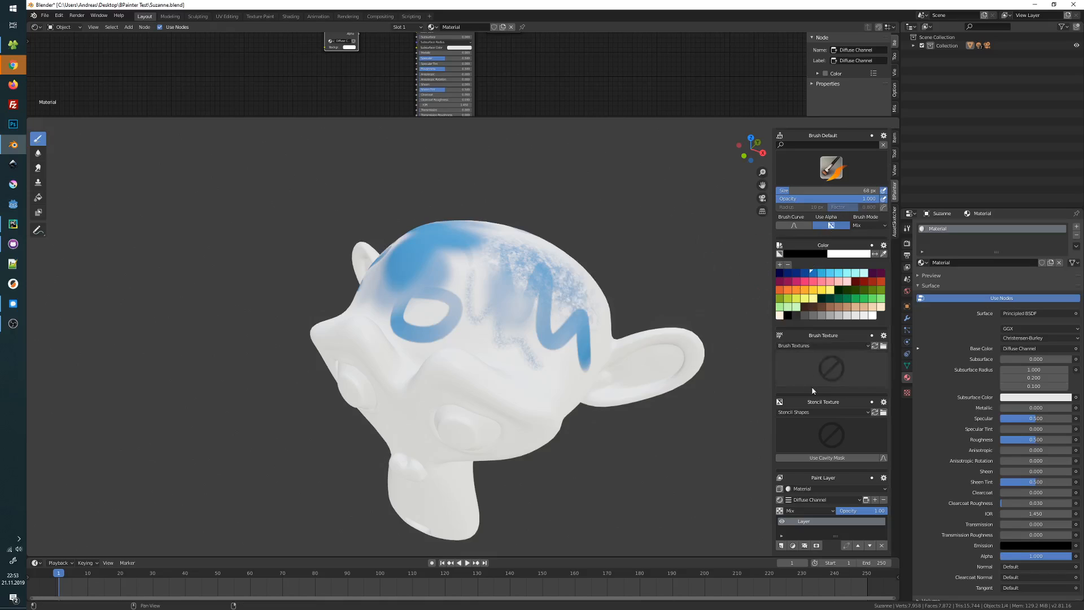
Step: Assign grunge_02.png as the brush texture and paint a black textured patch on the forehead between the loop and the zigzag
click(827, 367)
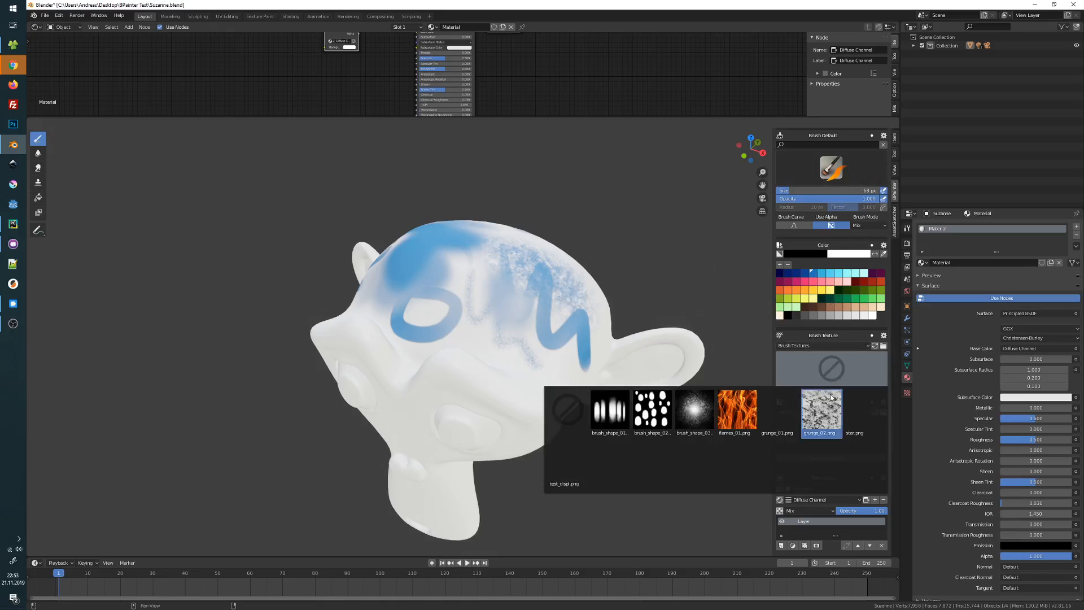
click(831, 168)
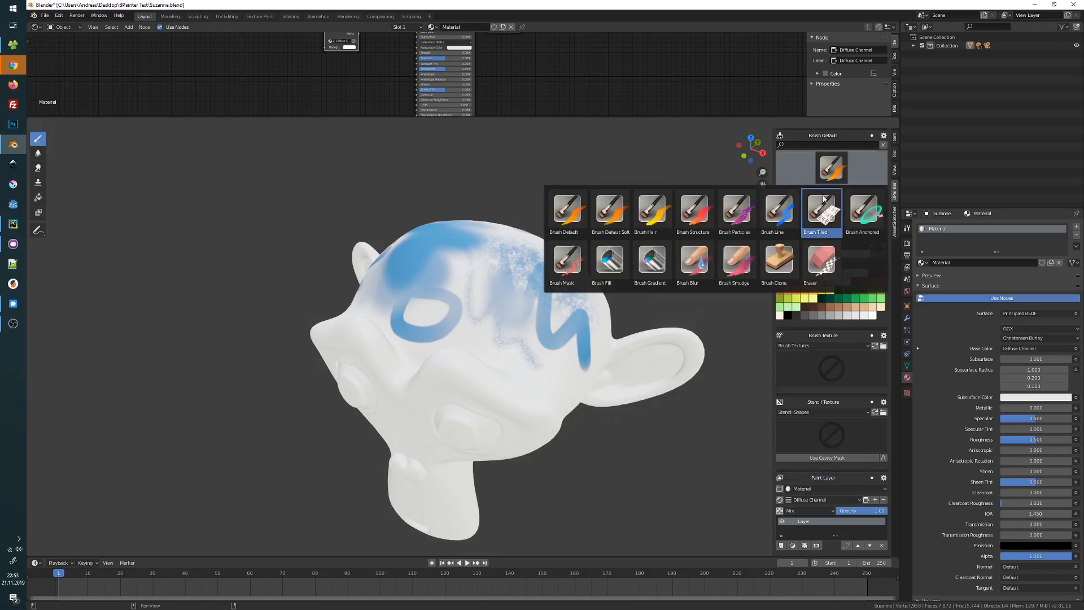
click(830, 368)
click(821, 409)
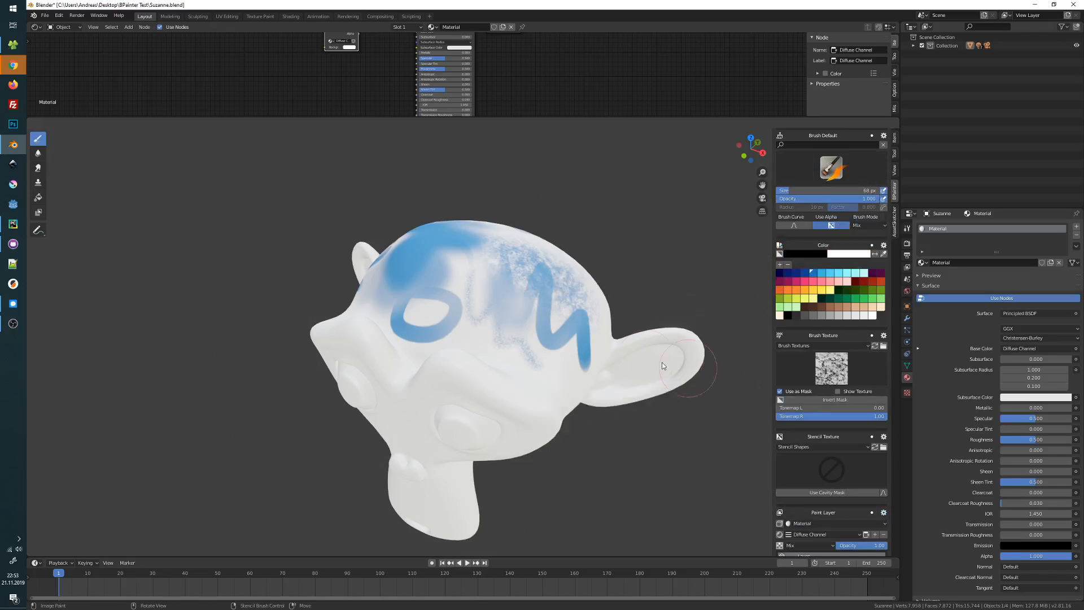
mouse_move(483, 311)
mouse_down()
mouse_move(533, 353)
mouse_move(507, 308)
mouse_up()
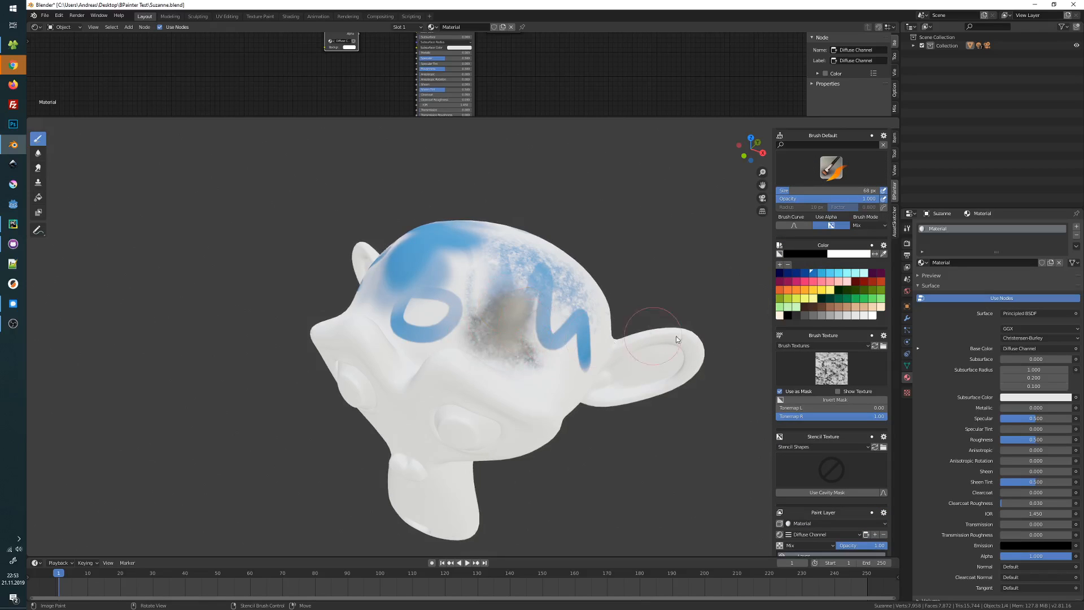
Step: Open the BPainter textures folder in the file explorer and examine its Brush Textures, Textures and Stencil Shapes subfolders
click(883, 346)
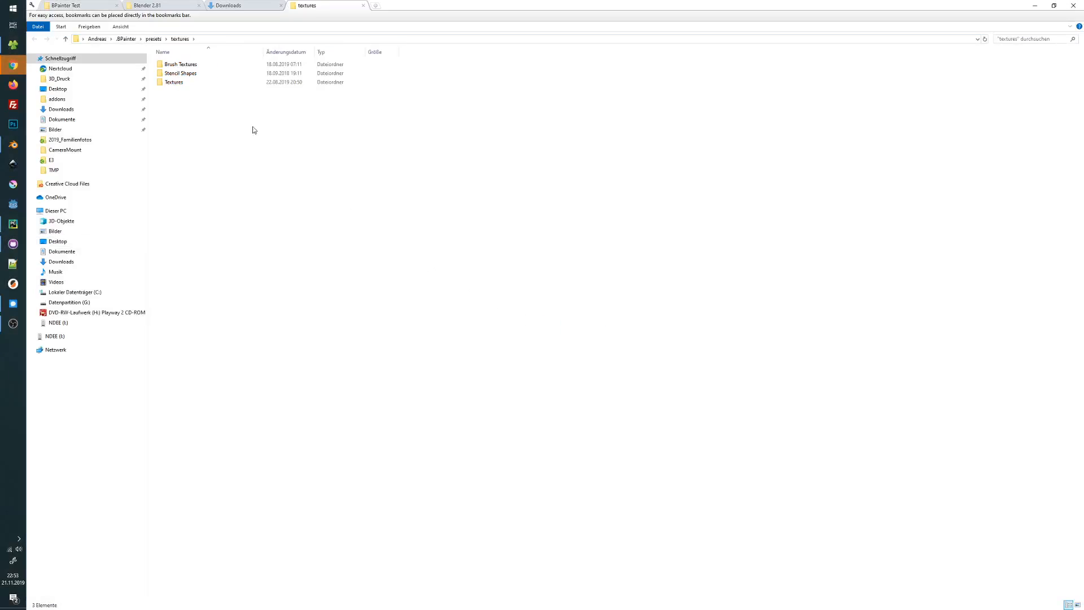
double_click(179, 66)
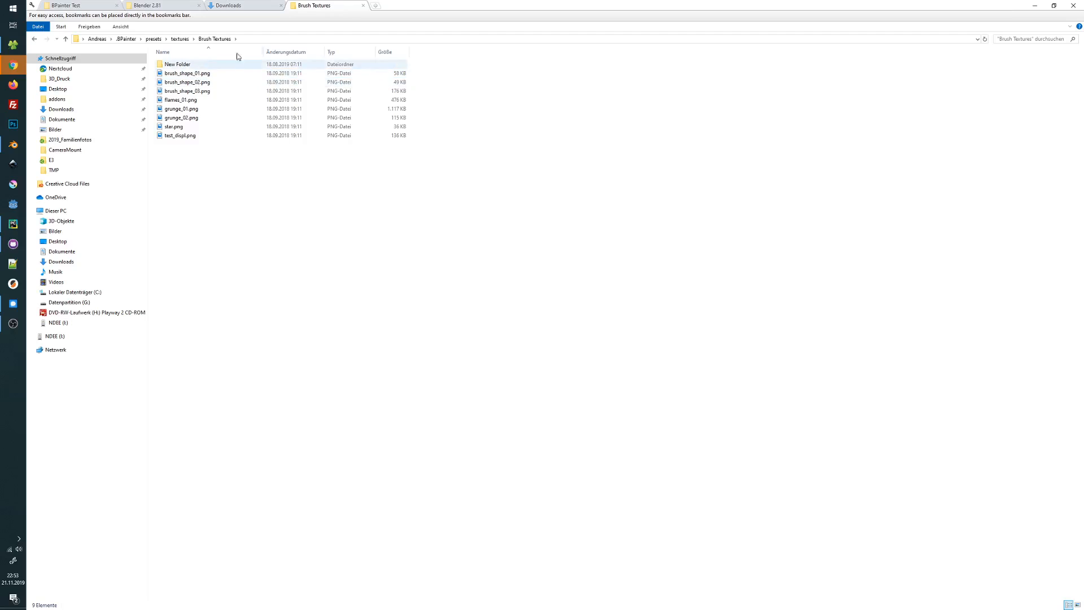
click(180, 38)
click(175, 83)
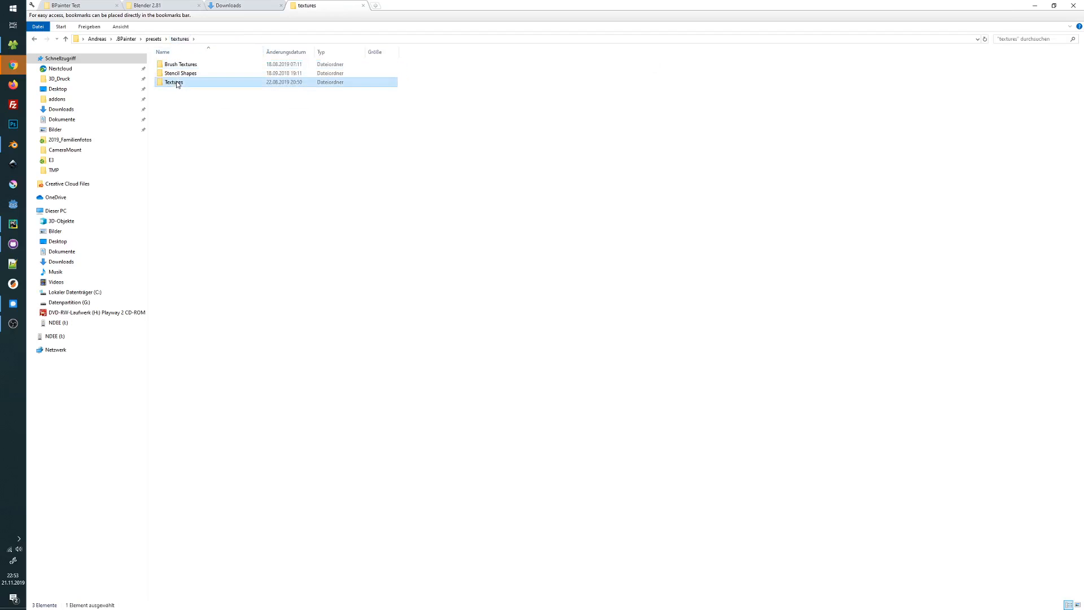
double_click(176, 83)
click(179, 39)
double_click(184, 73)
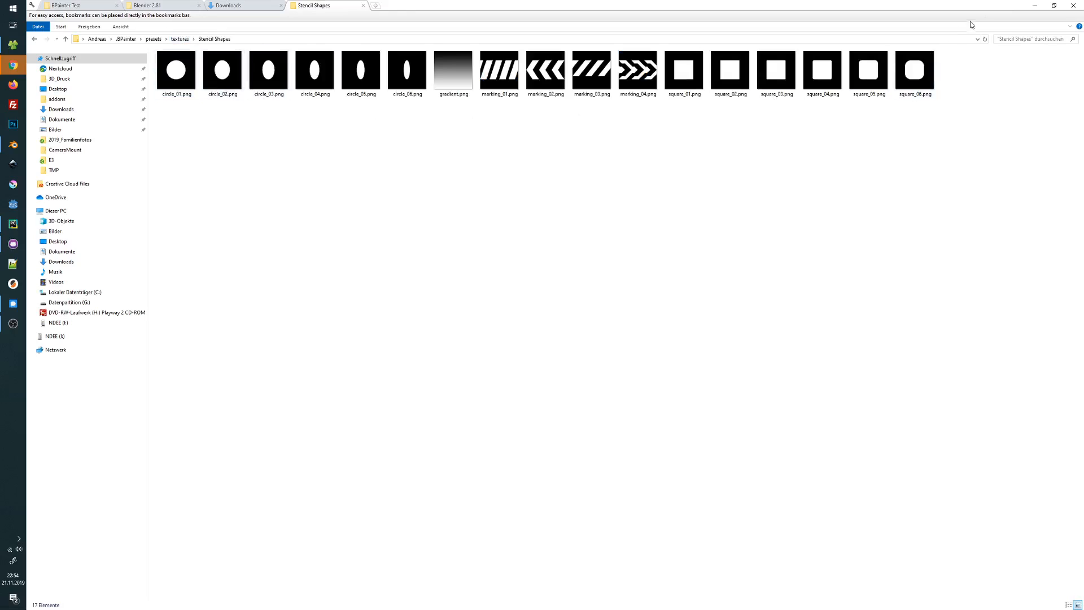
click(1034, 5)
Step: Choose the Brush Textures category and clear the brush texture so the brush paints without one
click(804, 346)
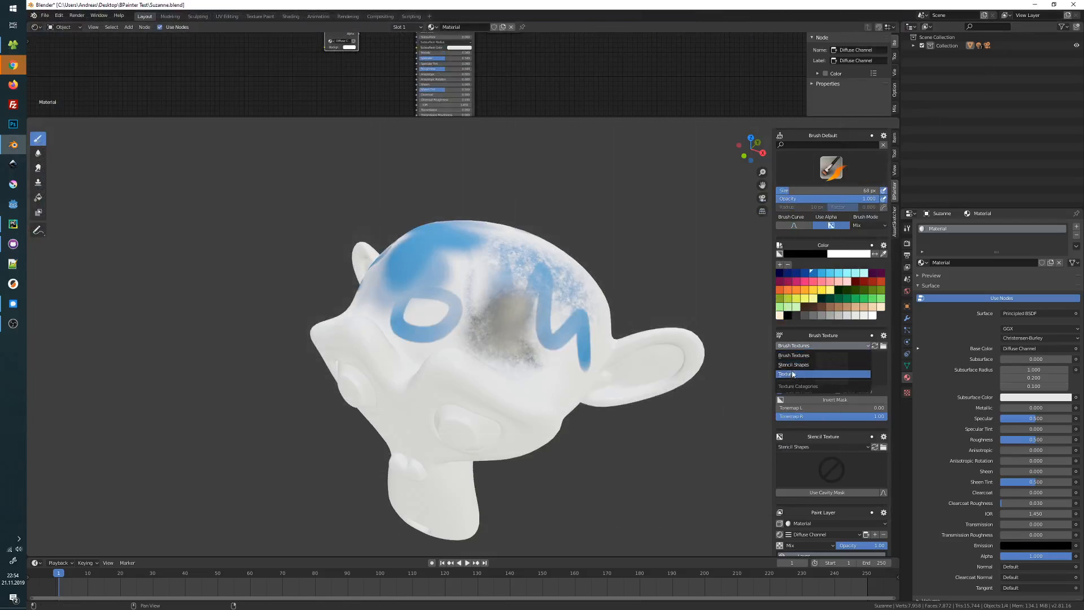
click(801, 355)
click(831, 368)
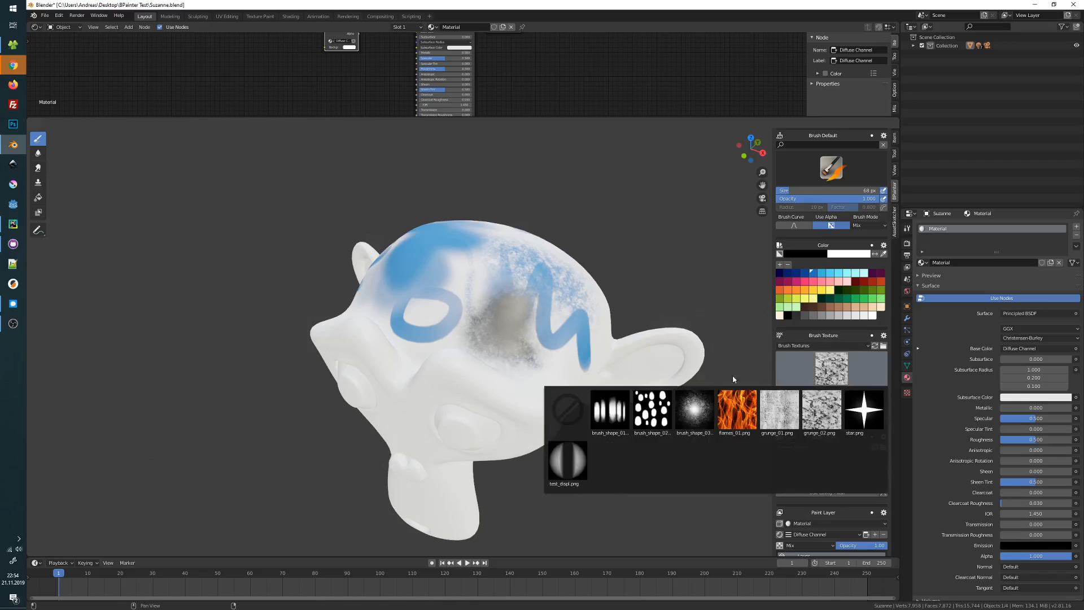
click(568, 411)
middle_drag(520, 326, 474, 312)
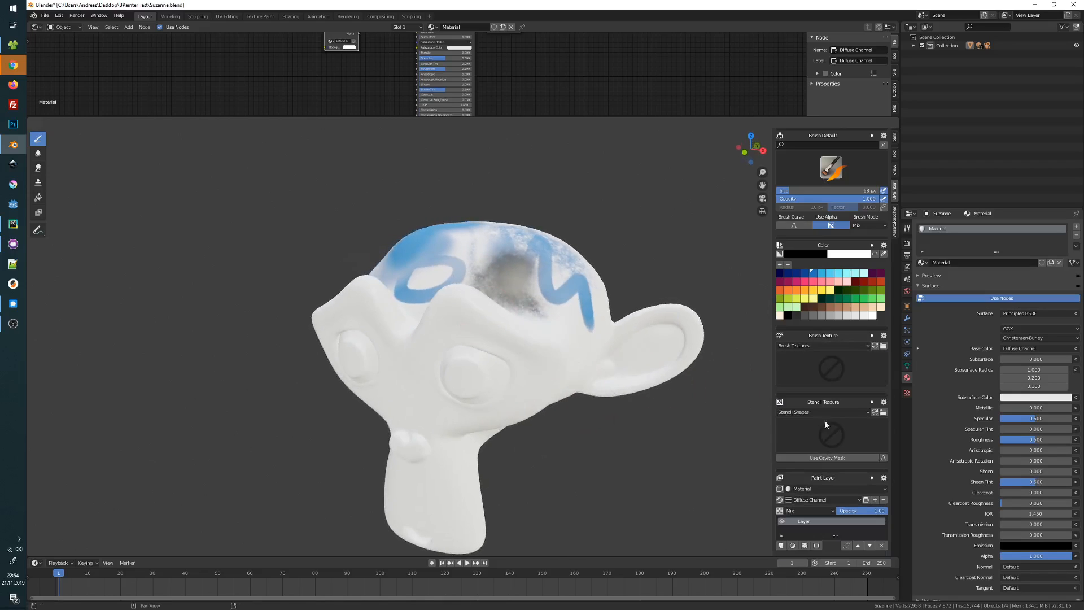
Step: Load circle_03.png as the stencil, position it over the forehead and paint black around the oval shape
click(831, 432)
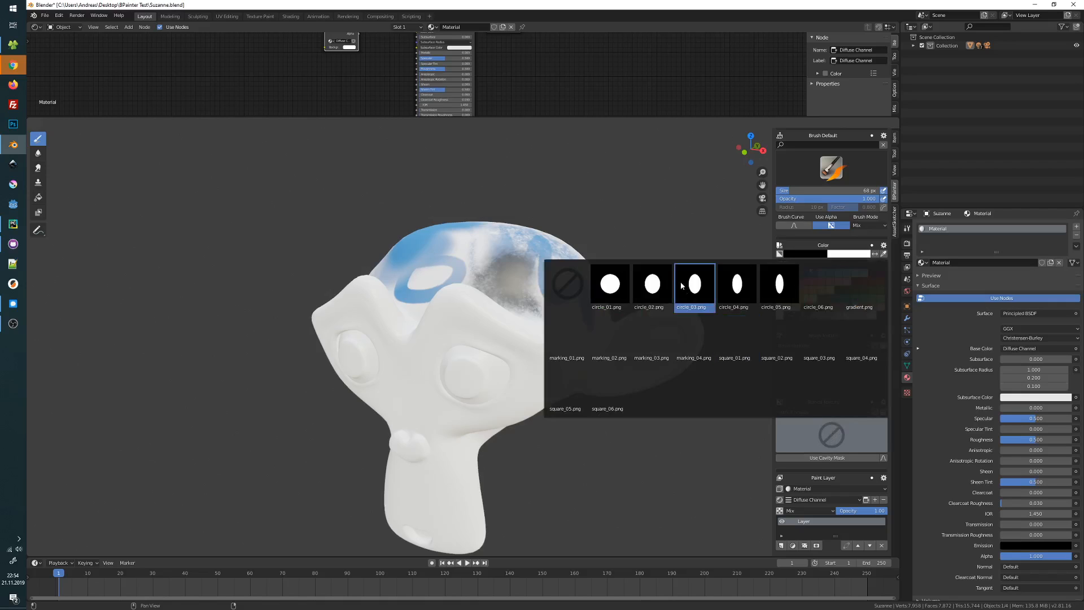
click(691, 284)
right_drag(161, 431, 504, 291)
middle_drag(495, 298, 475, 323)
mouse_move(443, 313)
mouse_down()
mouse_move(434, 308)
mouse_move(460, 268)
mouse_up()
mouse_move(525, 312)
middle_down()
mouse_move(482, 313)
mouse_move(564, 350)
middle_up()
scroll(830, 423, down, 2)
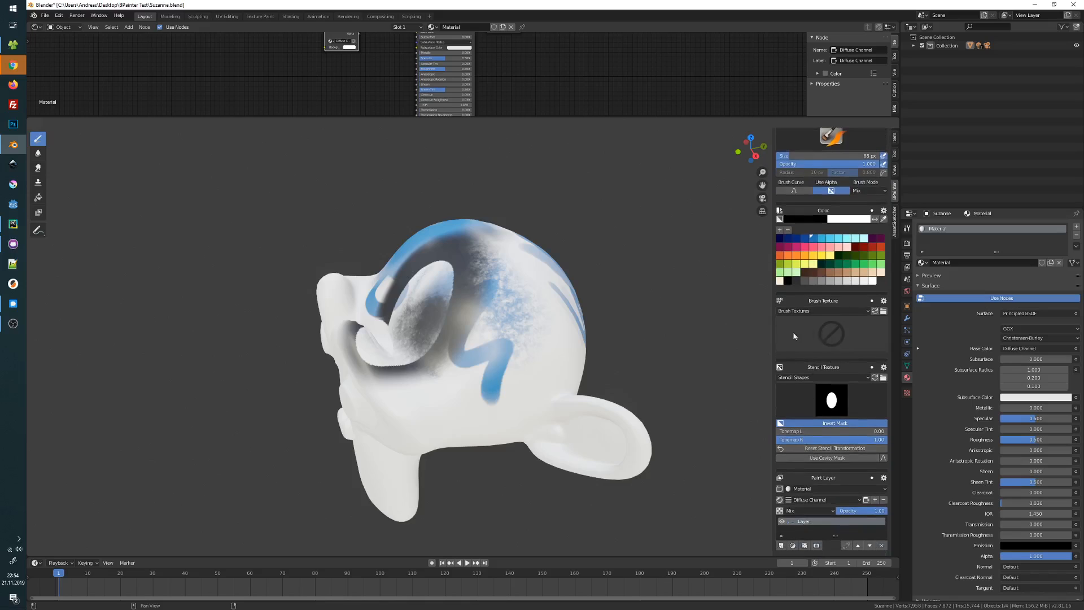
Step: Remove the stencil texture from the brush
key(ctrl+z)
click(831, 399)
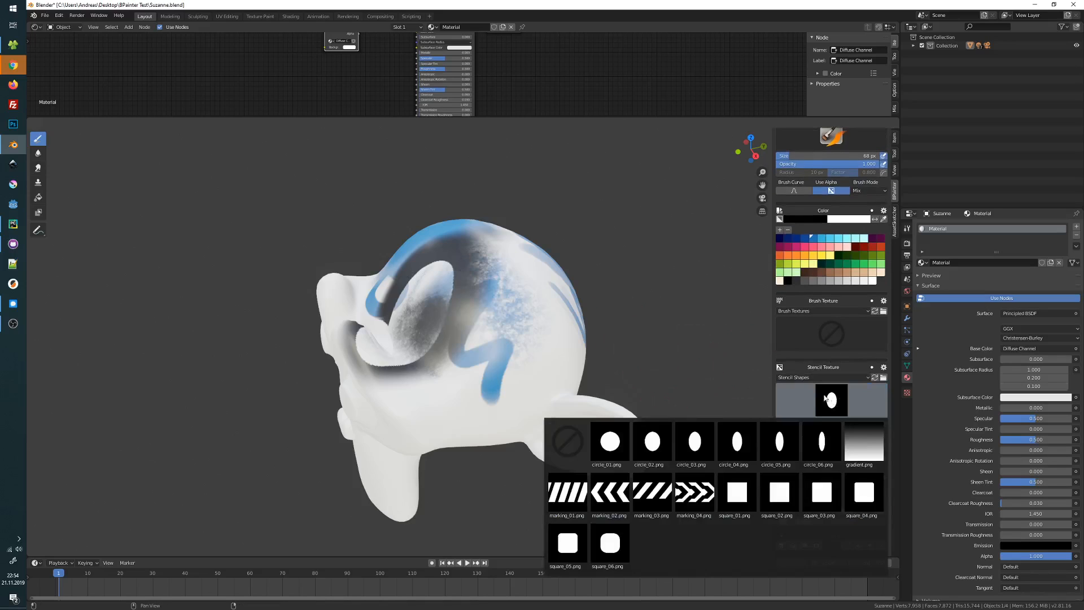
click(566, 447)
middle_drag(586, 382, 540, 320)
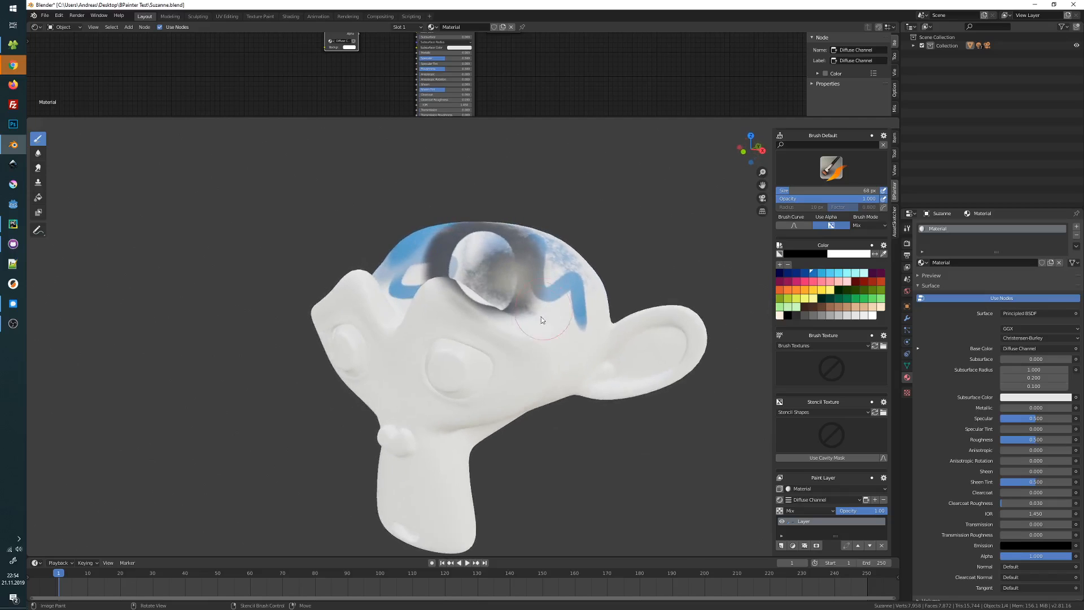
mouse_move(430, 315)
middle_down()
mouse_move(463, 316)
mouse_move(395, 319)
mouse_move(441, 325)
middle_up()
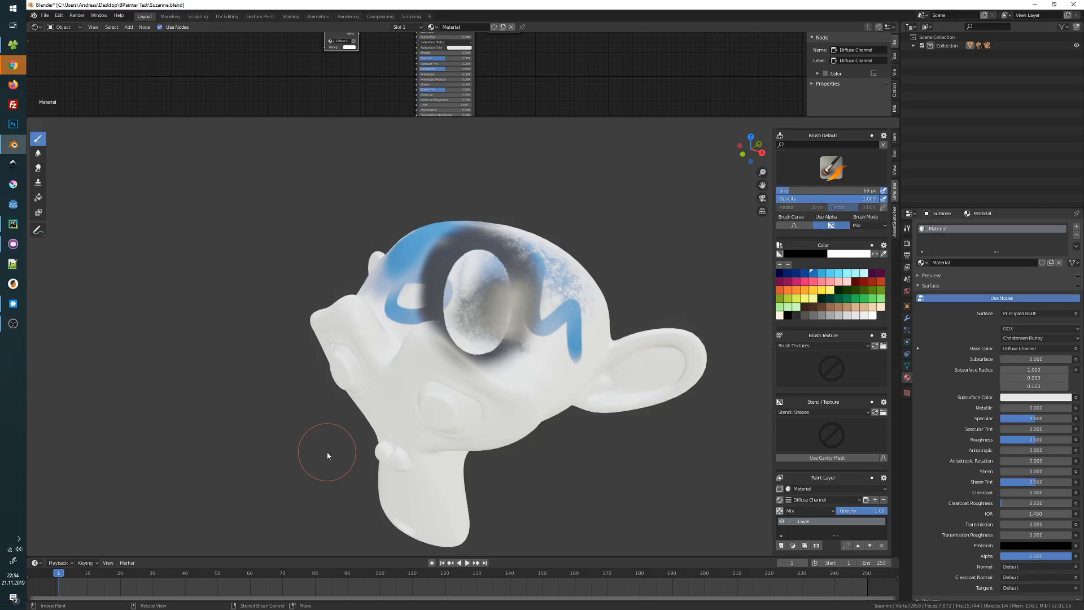
mouse_move(428, 319)
middle_down()
mouse_move(494, 306)
mouse_move(429, 332)
mouse_move(429, 322)
middle_up()
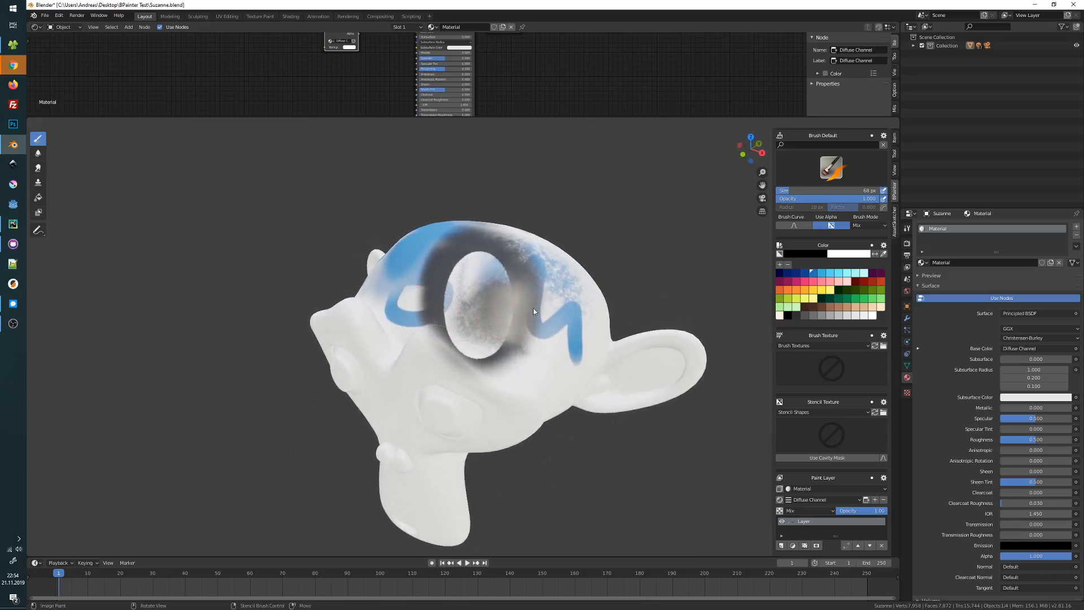
Step: Leave texture paint mode and delete the painted layer from the Diffuse Channel
mouse_move(502, 294)
middle_down()
mouse_move(547, 272)
mouse_move(546, 283)
mouse_move(483, 270)
middle_up()
scroll(797, 178, up, 2)
click(781, 148)
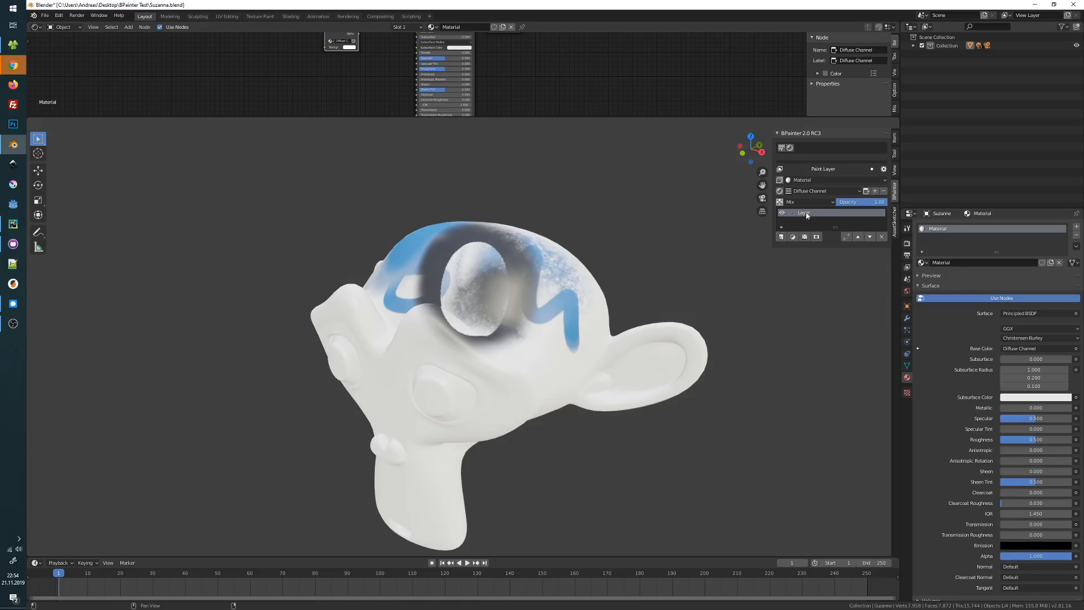
click(882, 237)
middle_drag(537, 279, 570, 270)
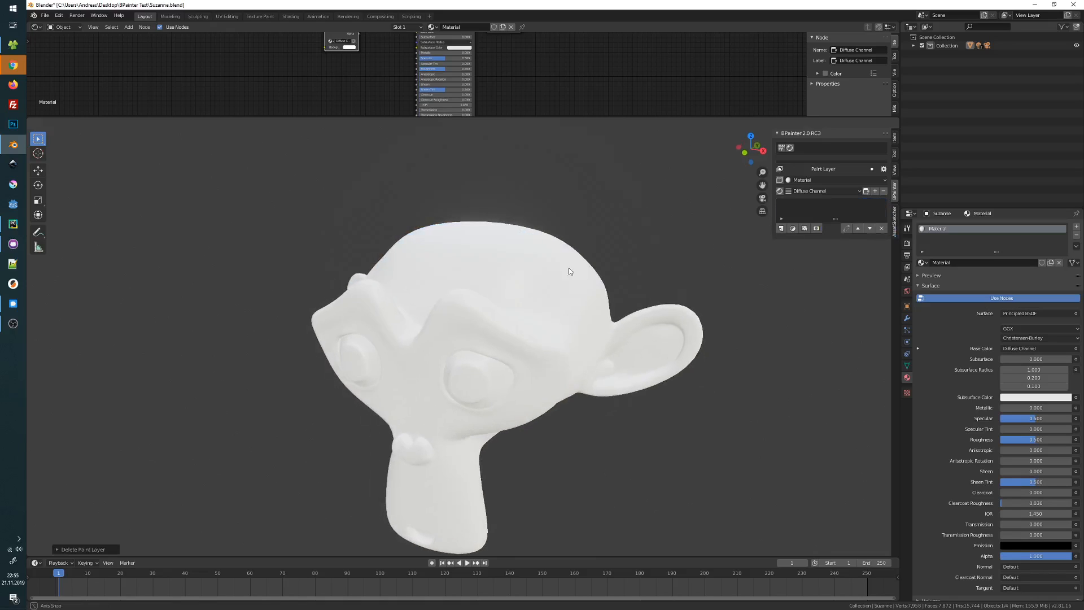
Step: Start a new Diffuse Channel layer from the library and browse to the BPainter Test folder
click(781, 229)
drag(783, 241, 504, 219)
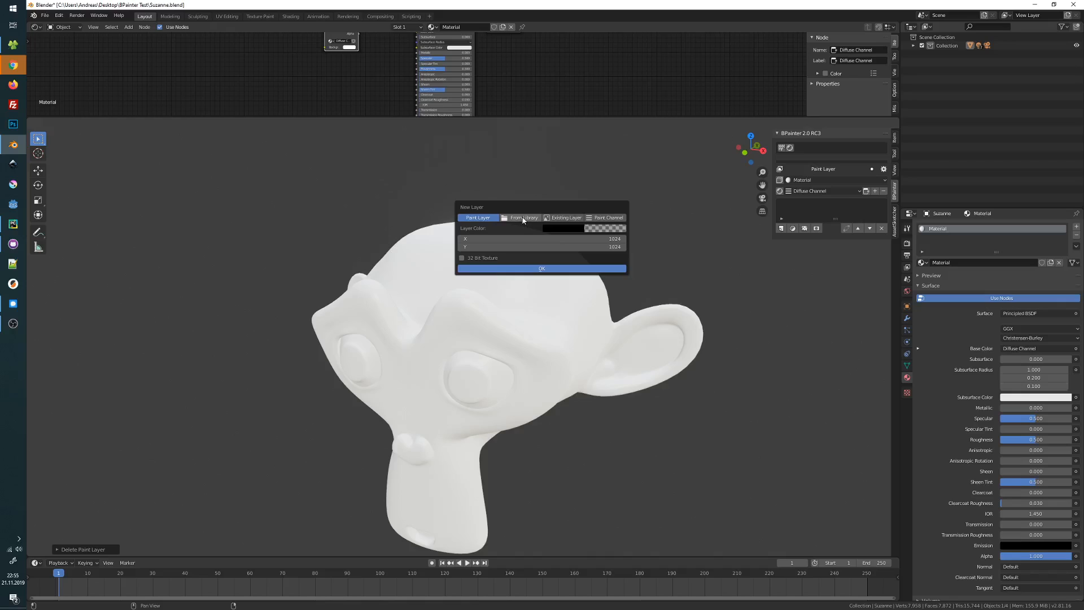
click(522, 219)
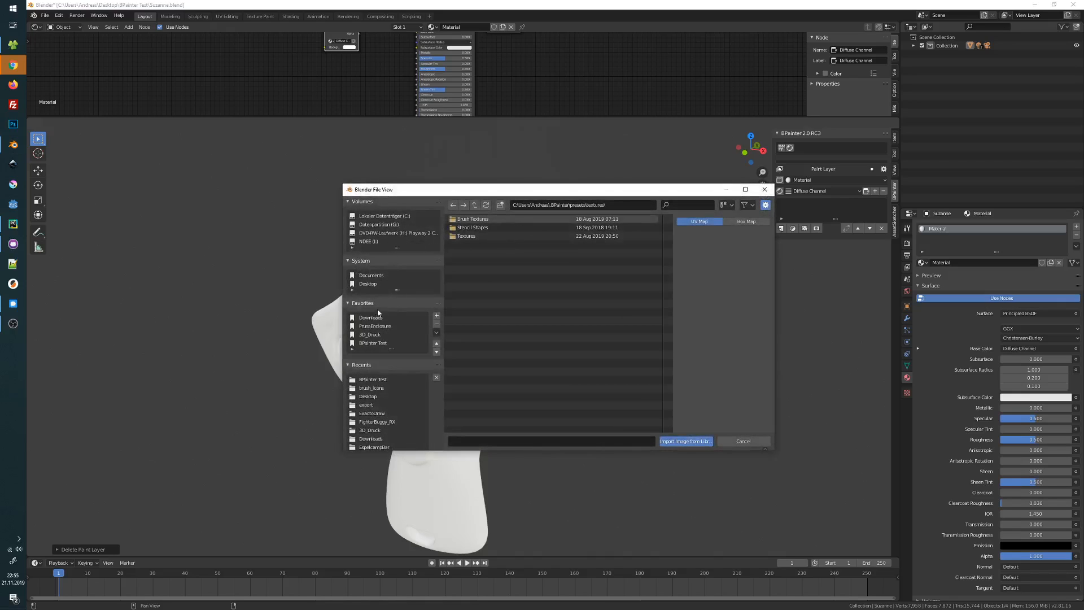
click(374, 345)
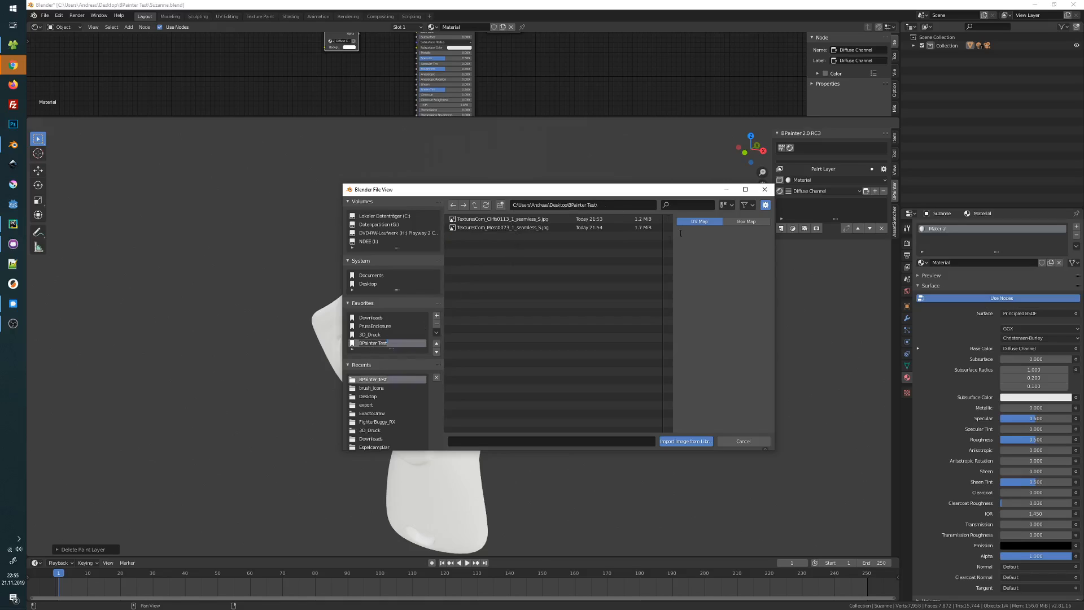
click(641, 255)
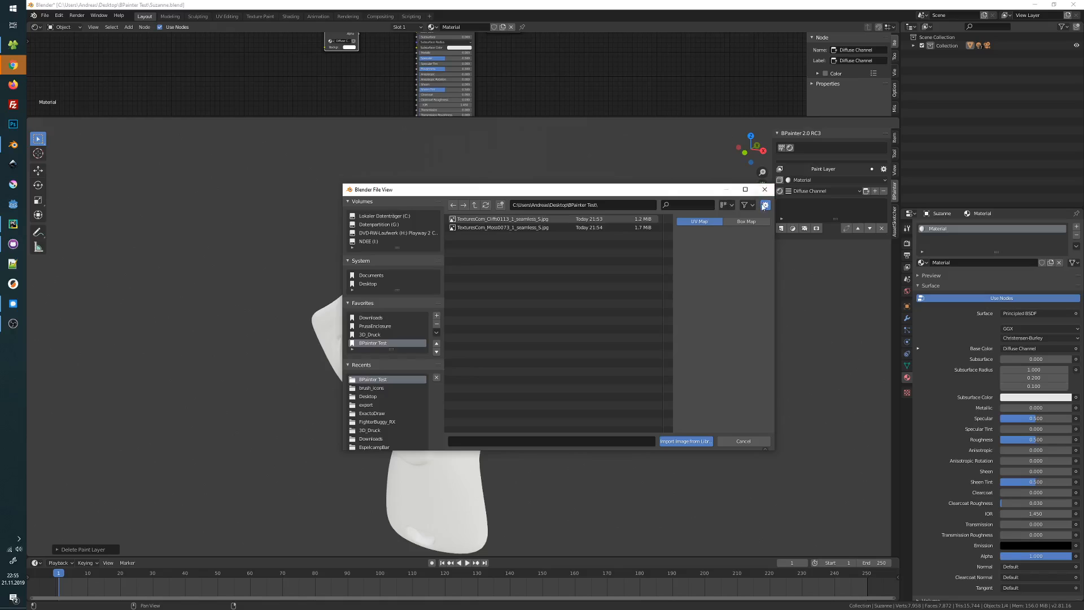
Step: Show the files as thumbnails and import TexturesCom_Cliffs0113_1_seamless_S.jpg as a UV-mapped layer
click(732, 206)
click(714, 250)
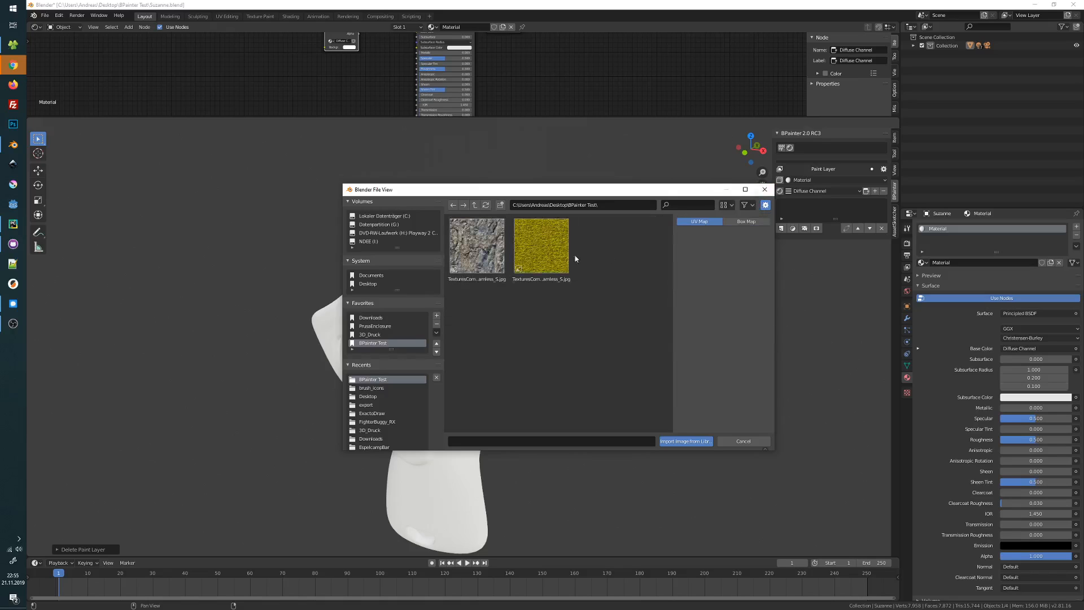
click(479, 249)
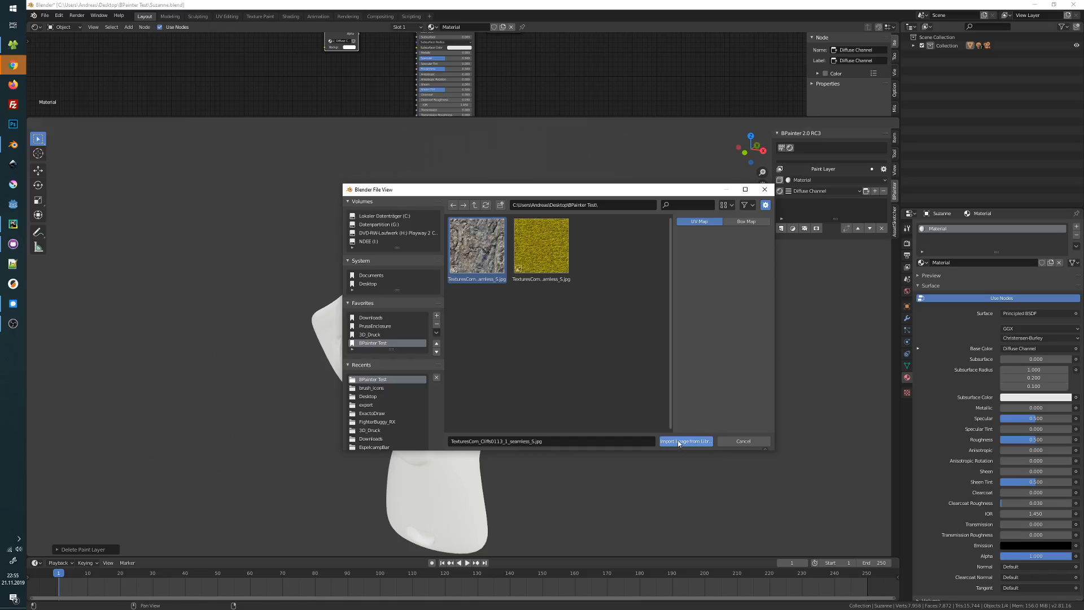
click(681, 442)
middle_drag(534, 303, 465, 276)
scroll(467, 285, down, 2)
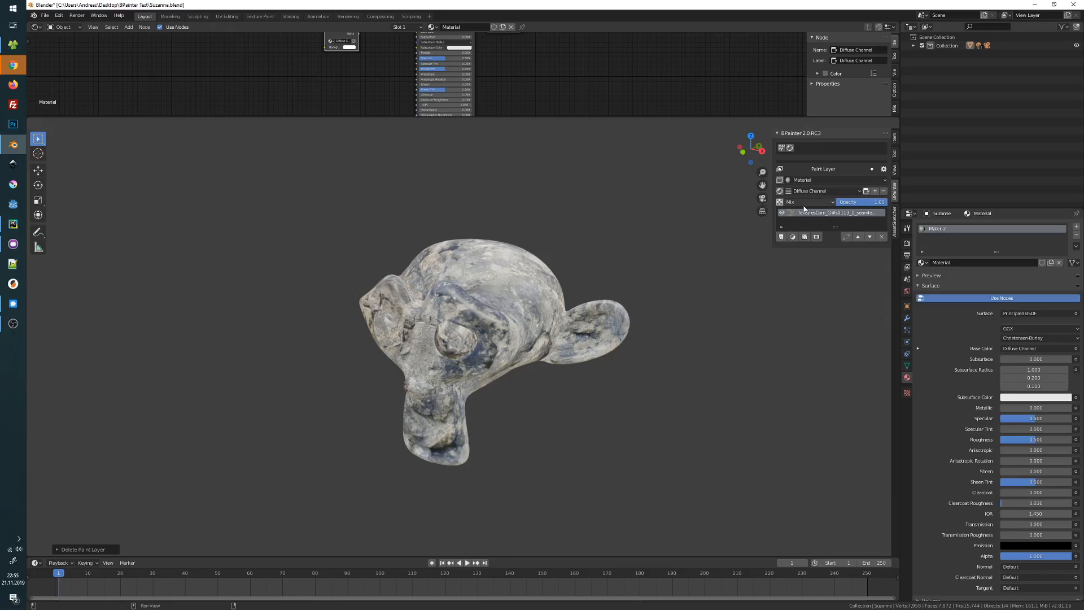
Step: Configure the cliff paint layer to use Box Map projection instead of UV Map
click(790, 215)
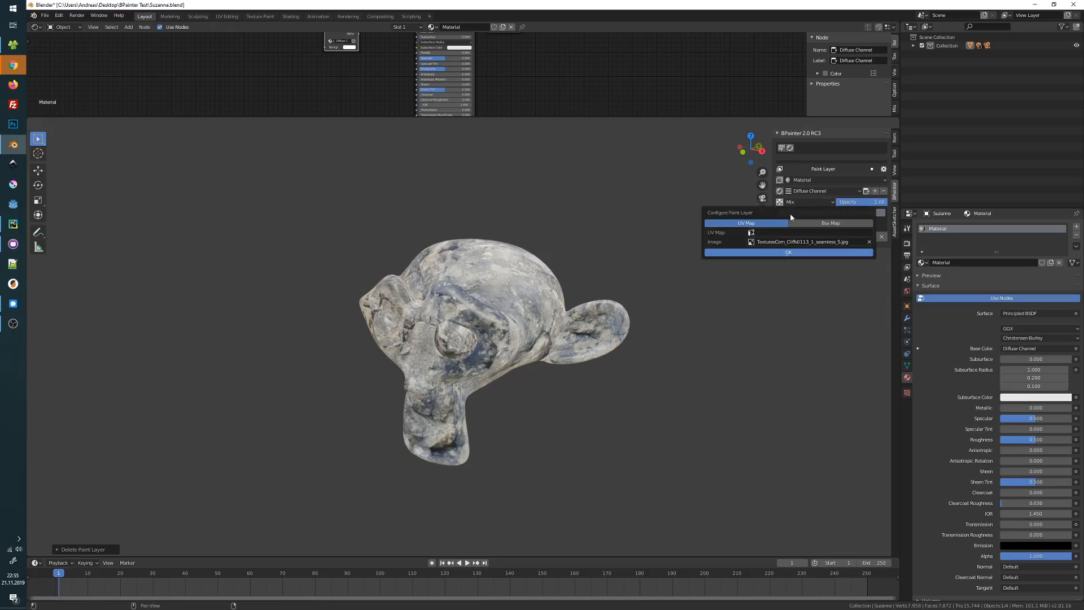
drag(790, 214, 472, 176)
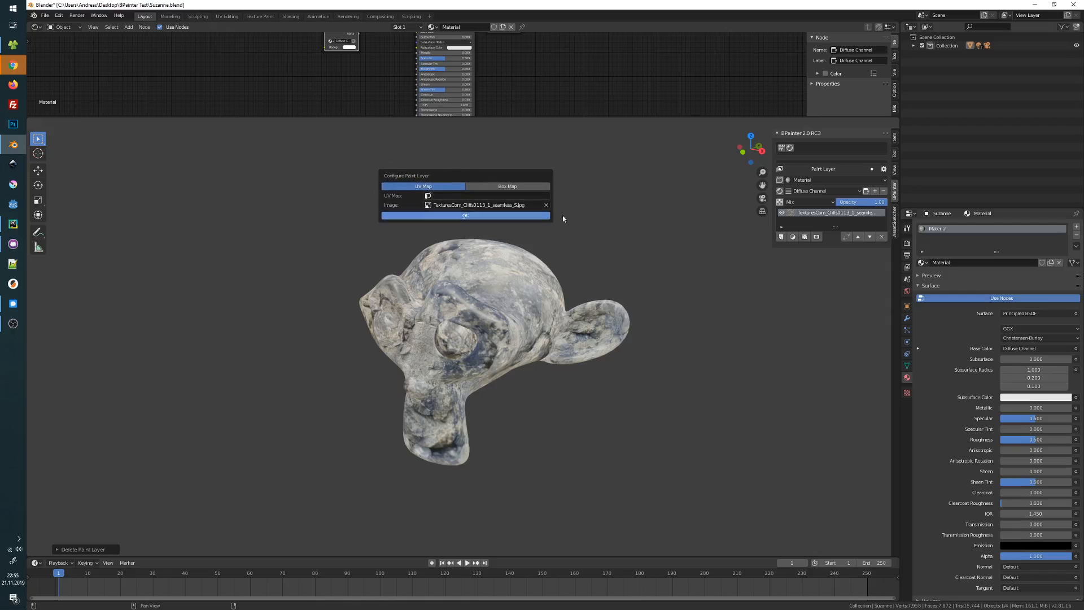
click(792, 215)
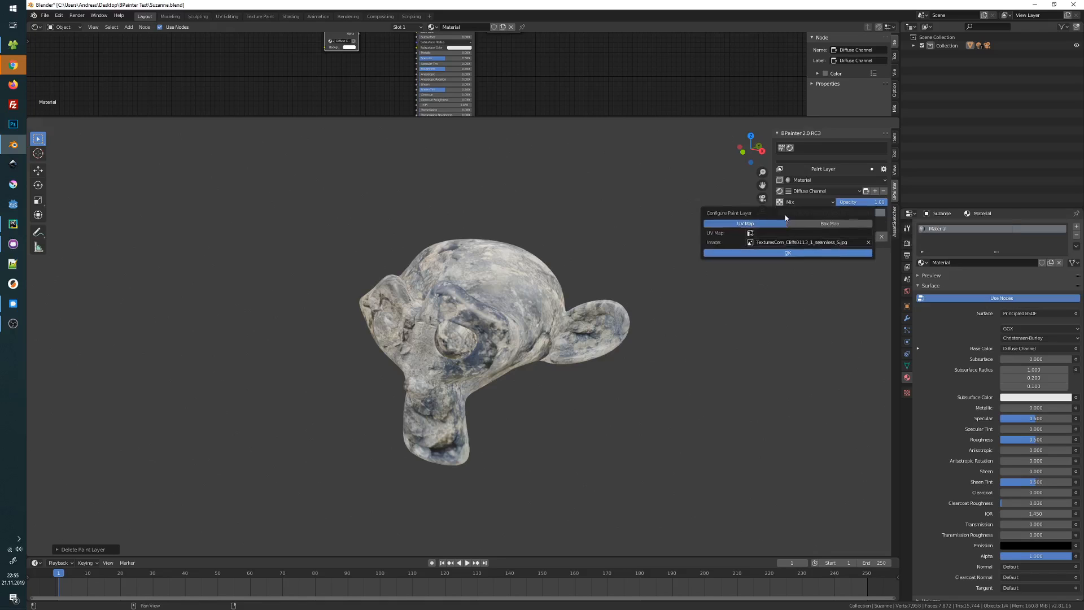
drag(792, 215, 441, 185)
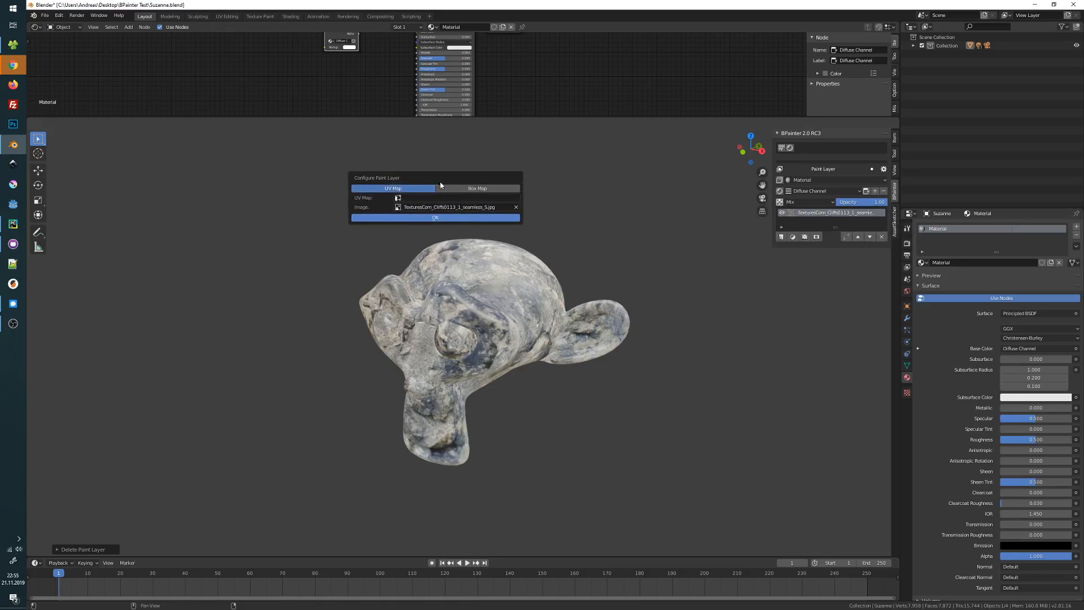
click(468, 192)
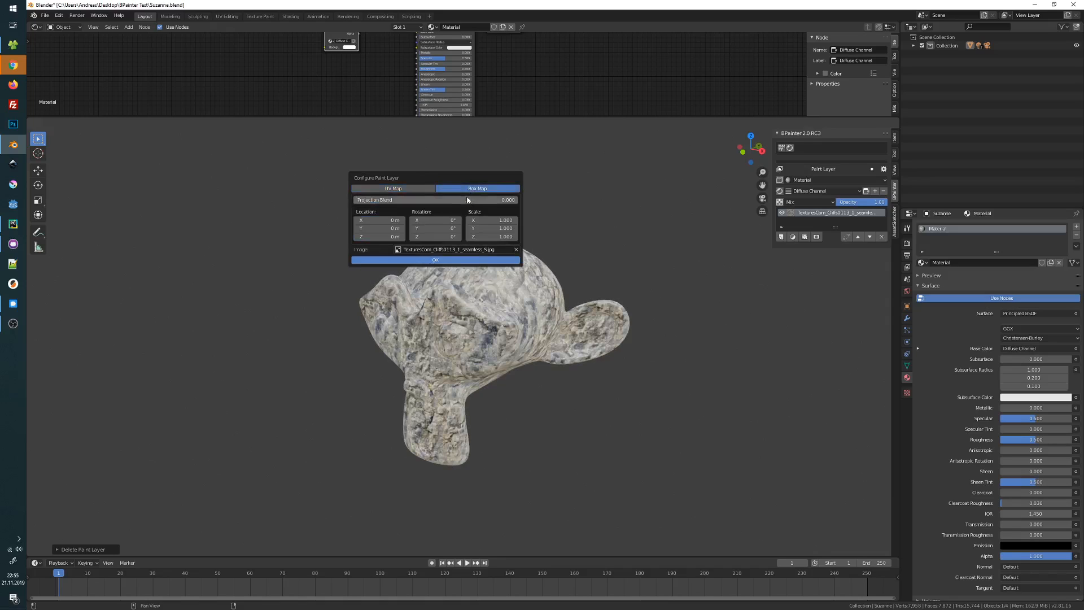
drag(397, 202, 398, 201)
middle_drag(591, 292, 574, 323)
scroll(575, 323, up, 4)
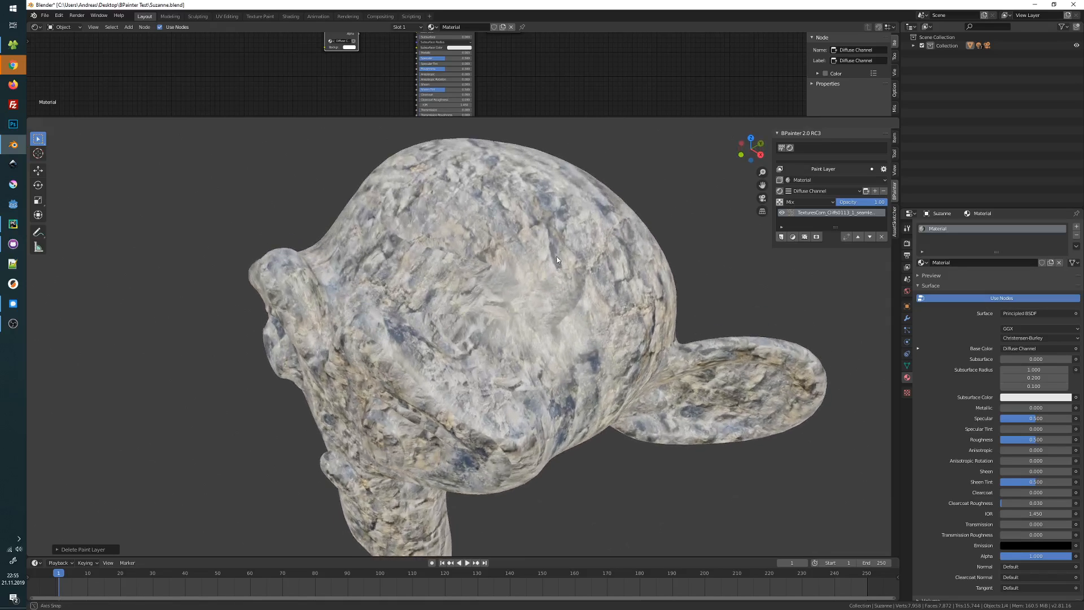
Step: Set the cliff layer's projection blend to about 0.056 and its X, Y and Z scale to about 1.4
click(792, 212)
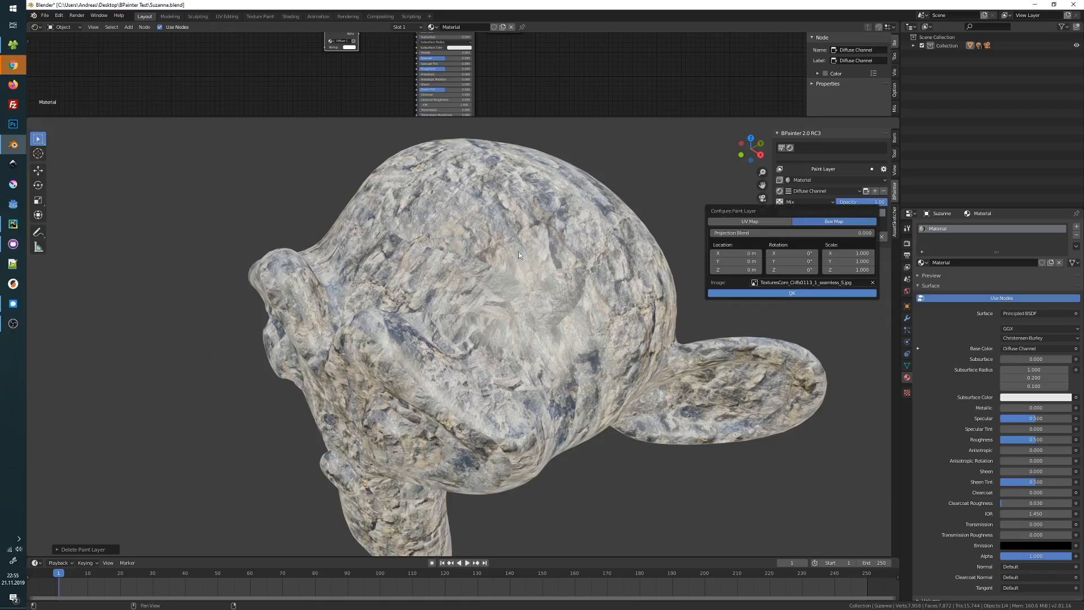
mouse_move(747, 210)
mouse_down()
mouse_move(572, 159)
mouse_move(593, 184)
mouse_move(578, 185)
mouse_up()
drag(673, 202, 678, 218)
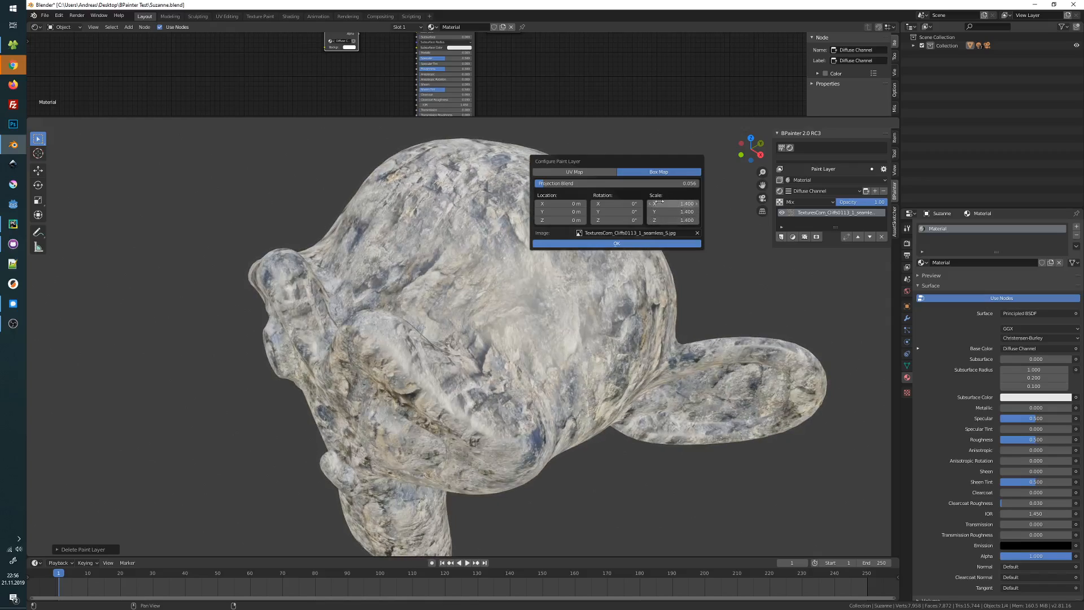
mouse_move(608, 220)
mouse_down()
mouse_move(630, 220)
mouse_move(560, 220)
mouse_up()
click(424, 283)
mouse_move(424, 283)
middle_down()
mouse_move(492, 295)
mouse_move(532, 227)
mouse_move(499, 271)
mouse_move(590, 308)
mouse_move(446, 282)
mouse_move(621, 286)
mouse_move(513, 277)
mouse_move(537, 230)
mouse_move(516, 245)
middle_up()
scroll(498, 271, down, 4)
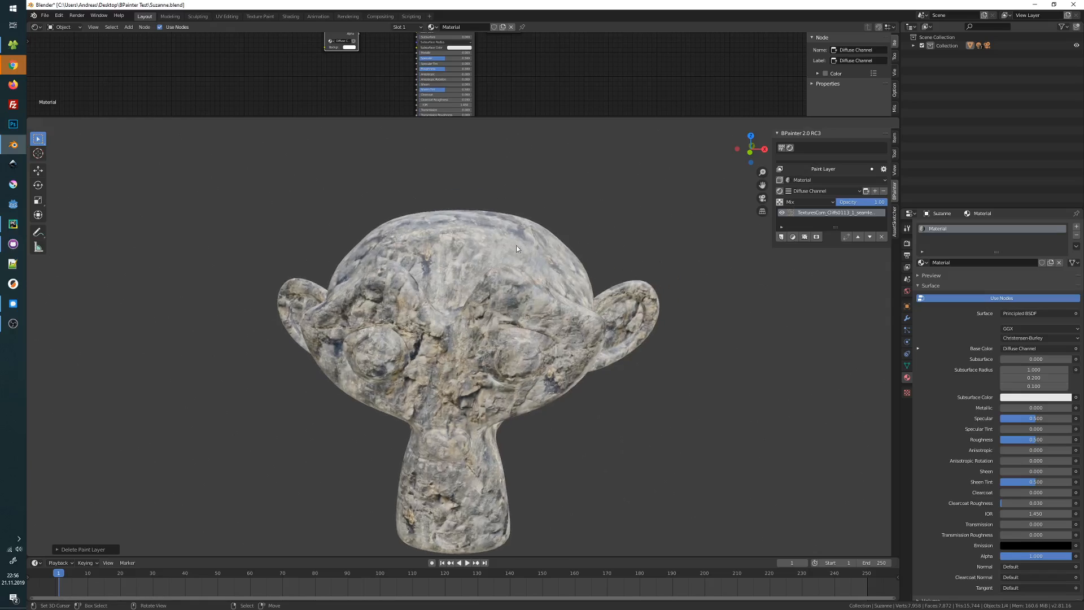
Step: Import TexturesCom_Moss0073_1_seamless_S.jpg from the BPainter Test folder as a new Box Map layer, raising its seam blend
click(782, 238)
click(751, 252)
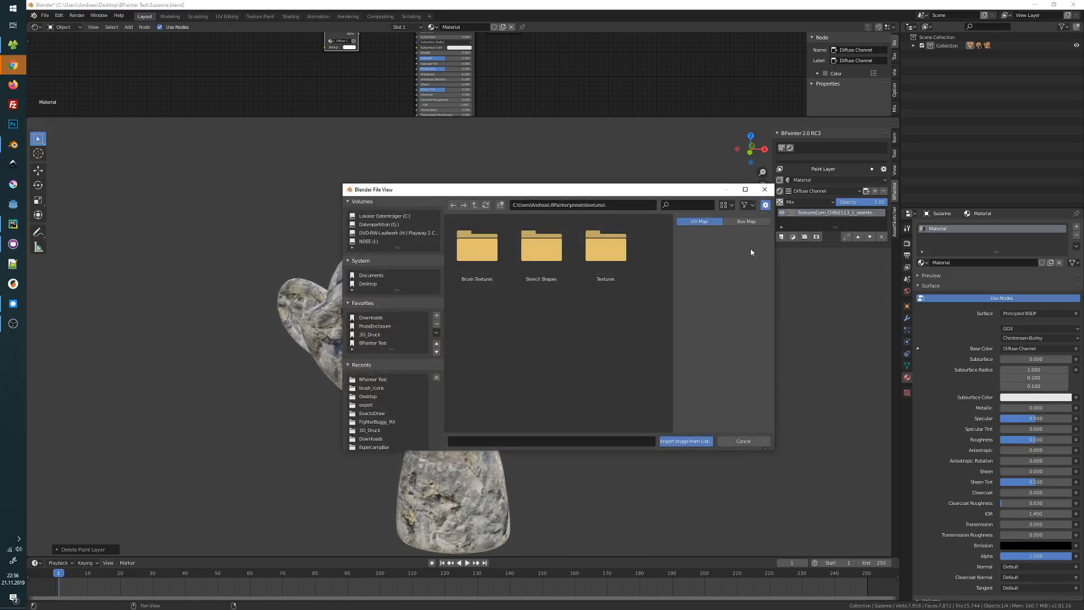
click(378, 343)
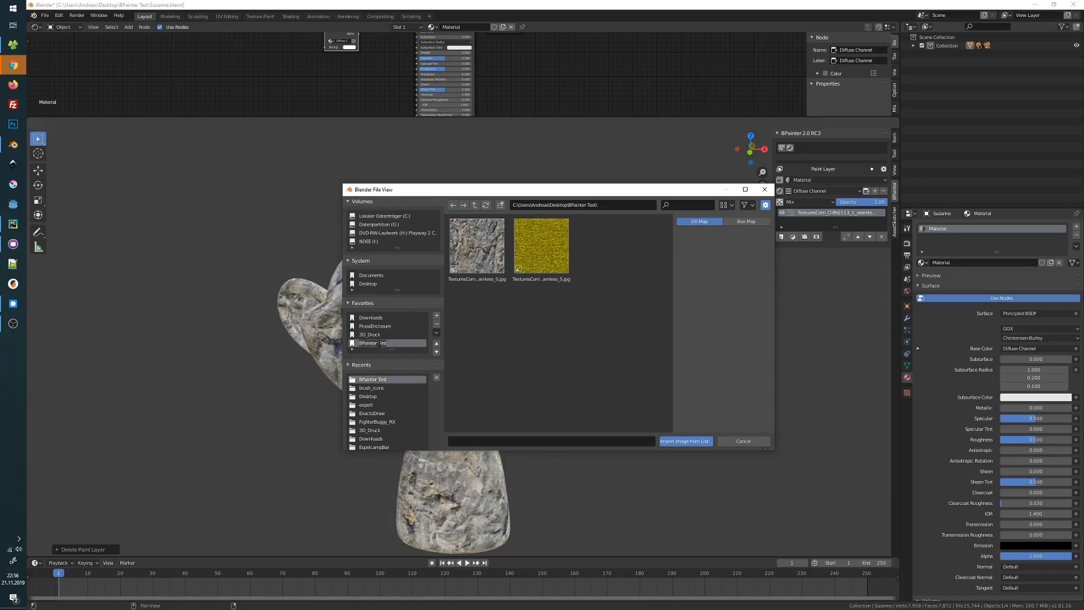
click(587, 246)
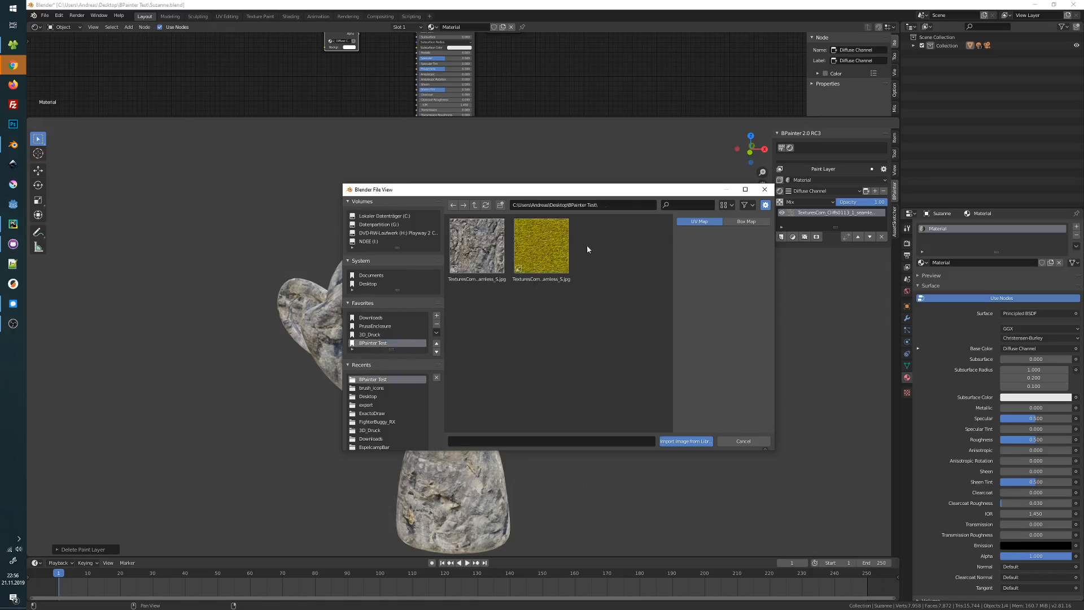
click(549, 252)
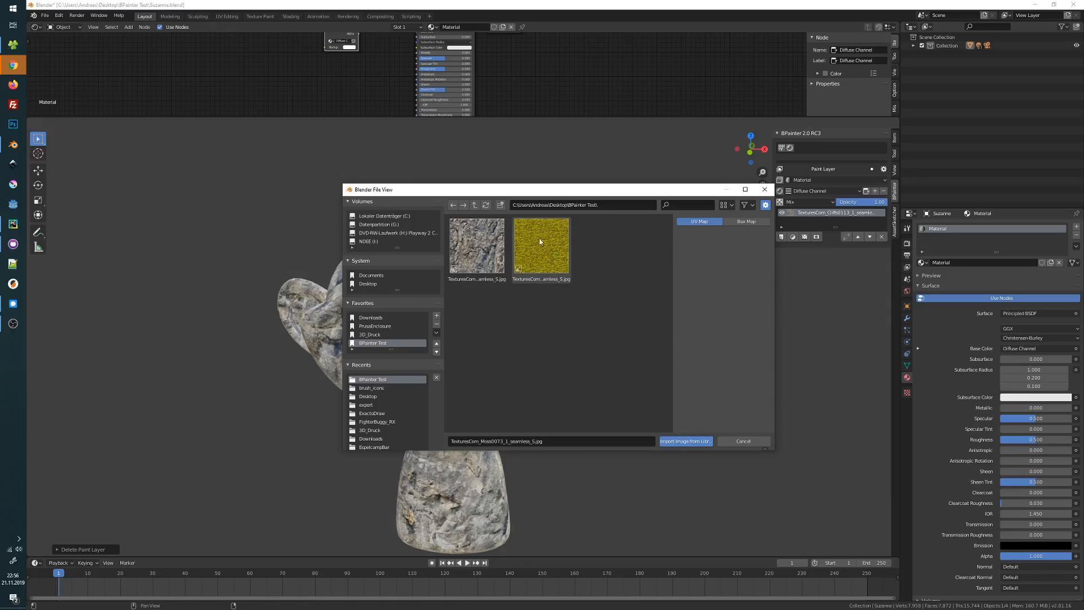
click(745, 222)
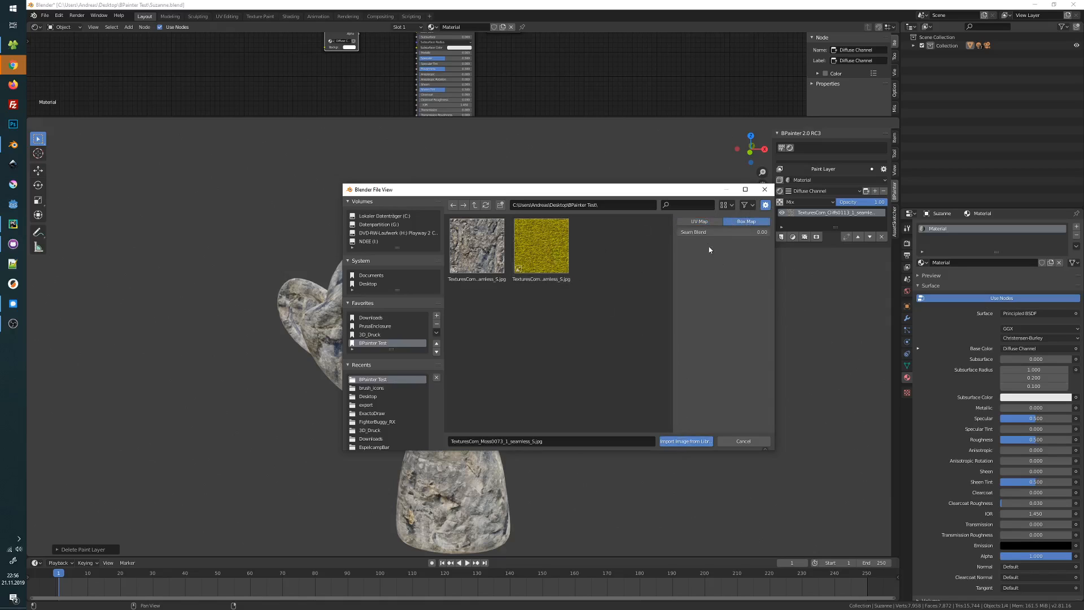
drag(715, 231, 722, 231)
click(688, 441)
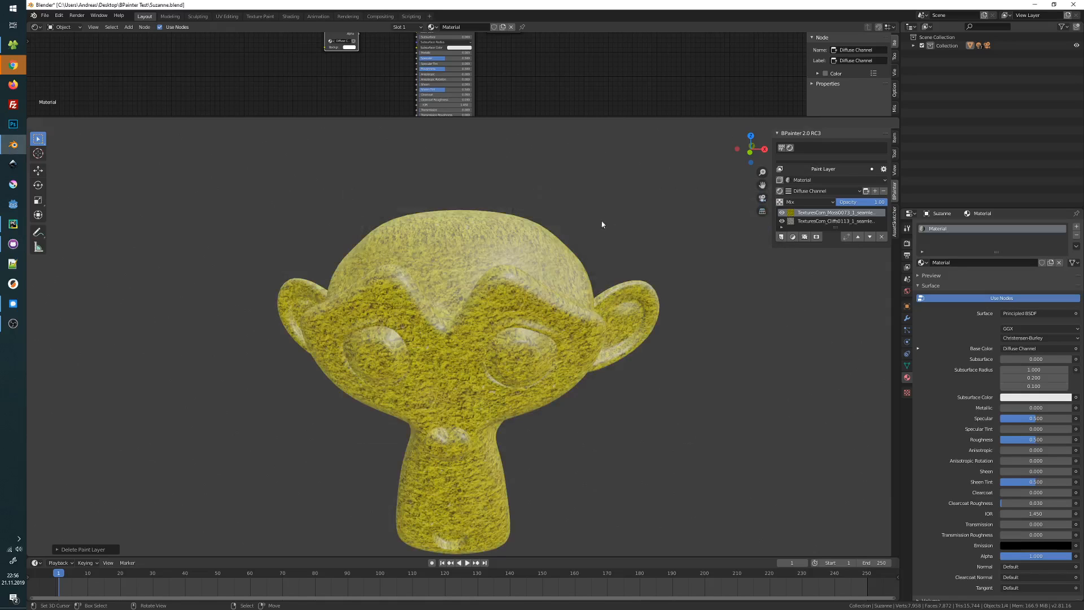
middle_drag(601, 224, 446, 331)
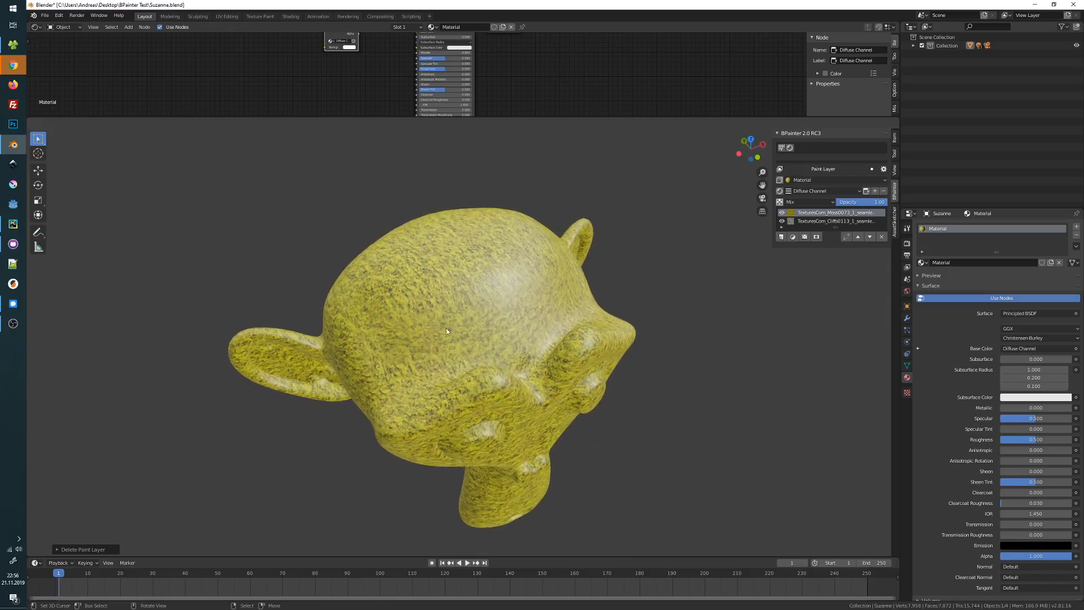
middle_drag(651, 306, 593, 288)
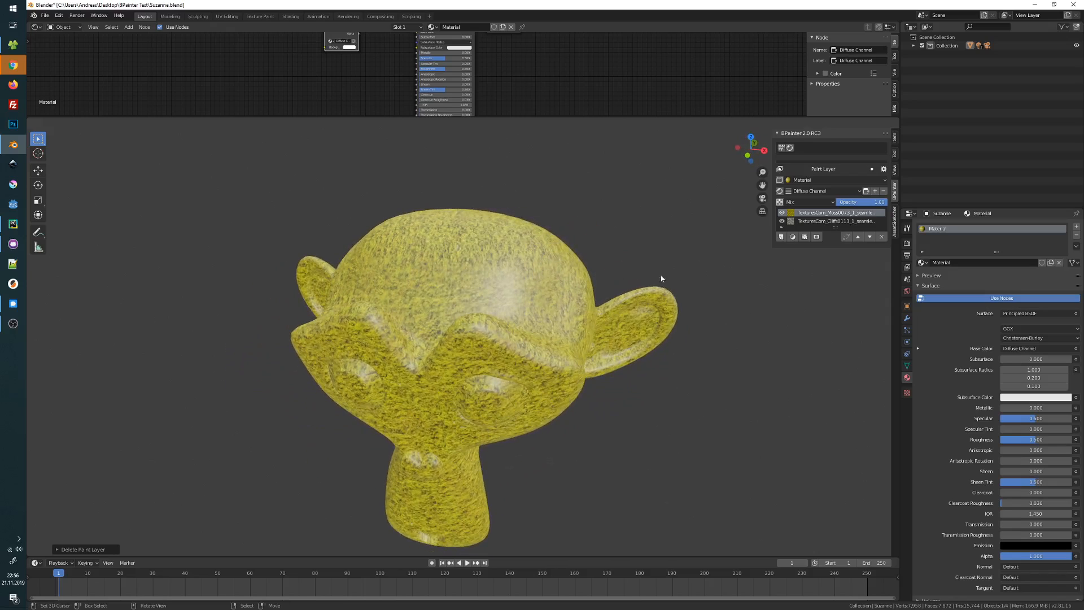
Step: Add a black layer mask to the moss layer
click(818, 238)
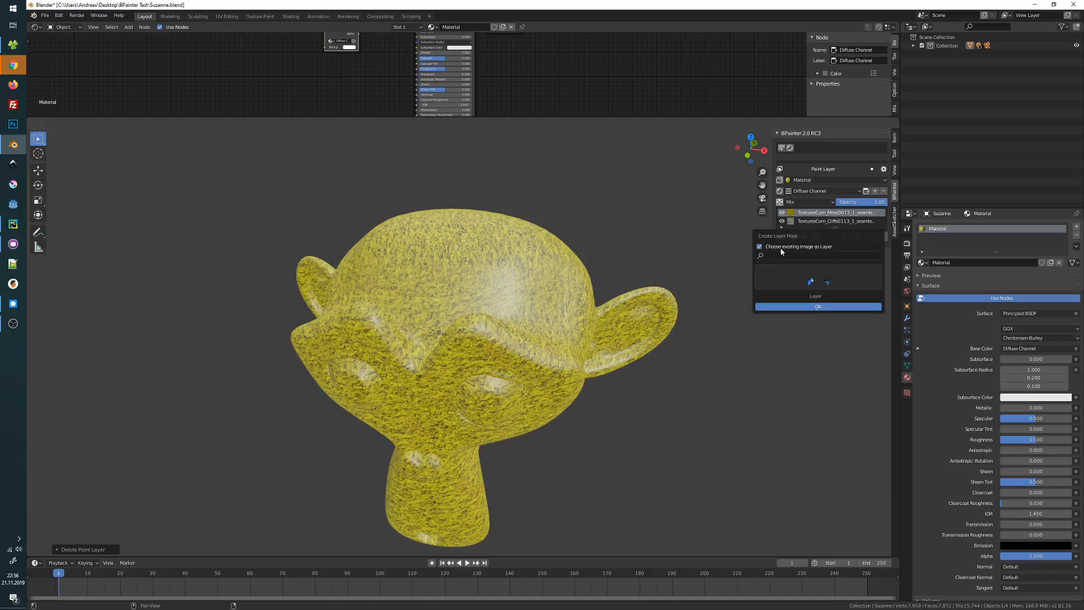
click(818, 286)
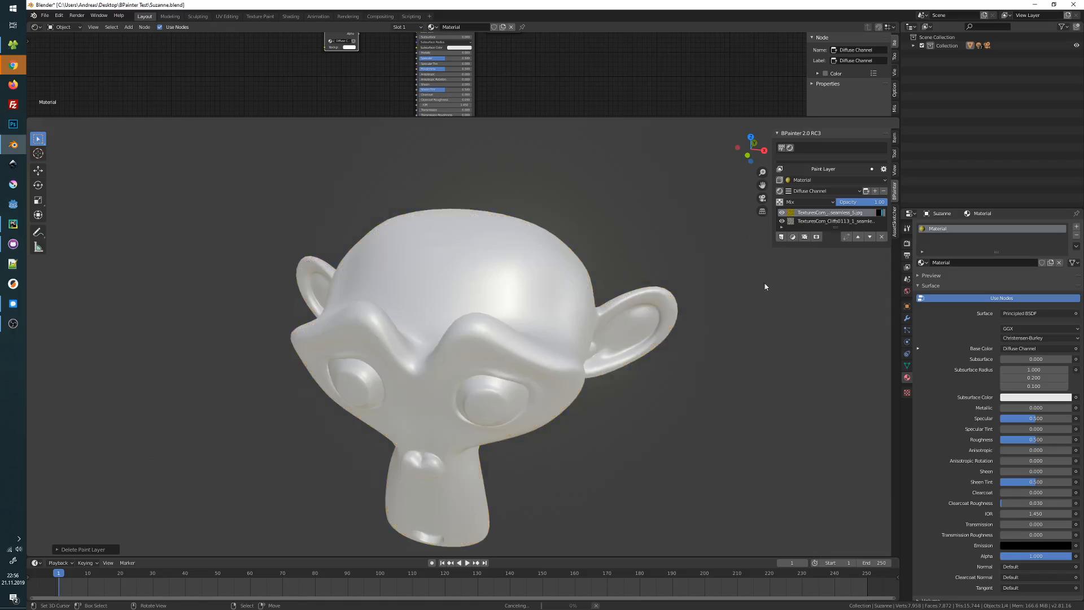
middle_drag(506, 310, 514, 310)
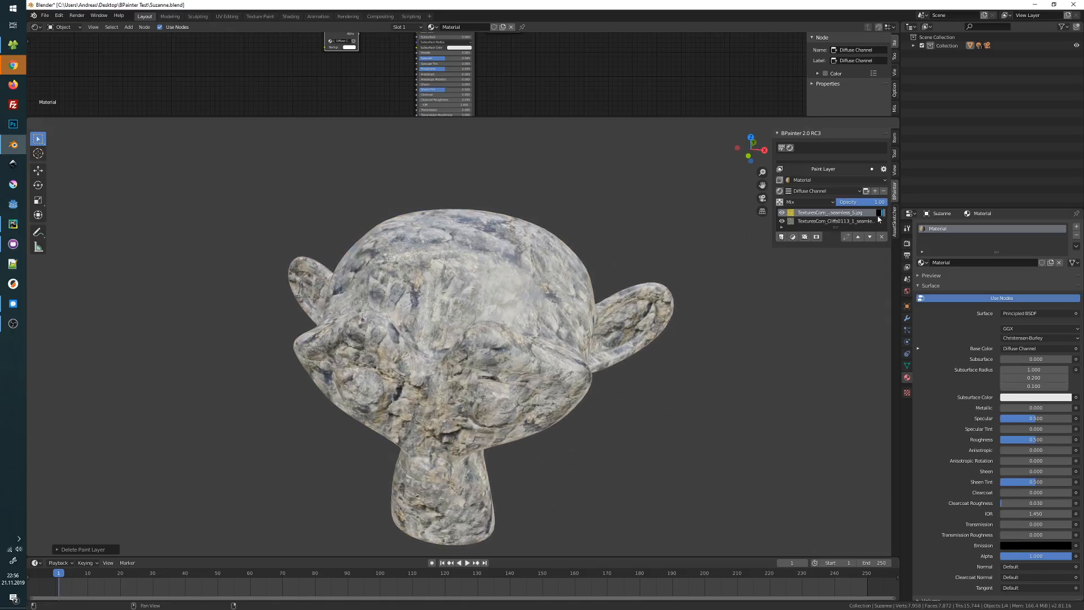
Step: Paint white on the moss layer's mask across Suzanne's forehead to reveal the moss there
click(880, 212)
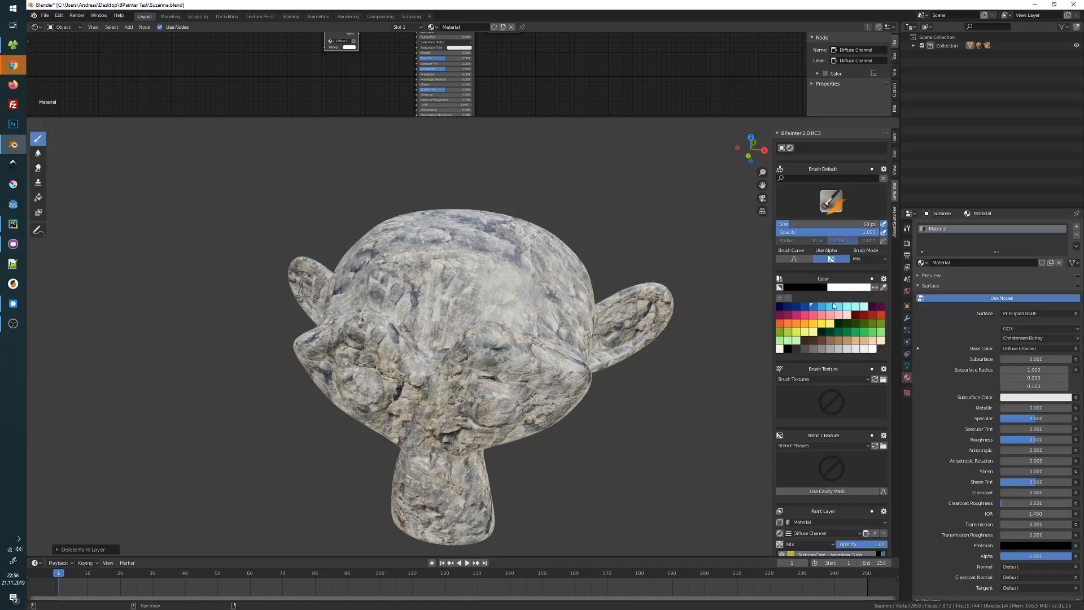
click(872, 348)
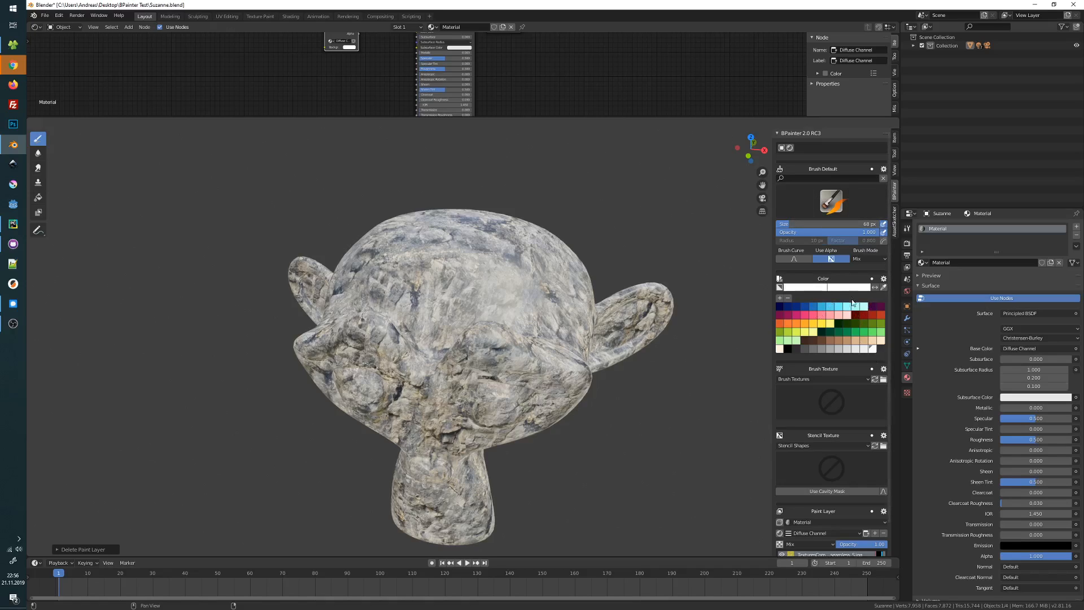
drag(528, 287, 485, 268)
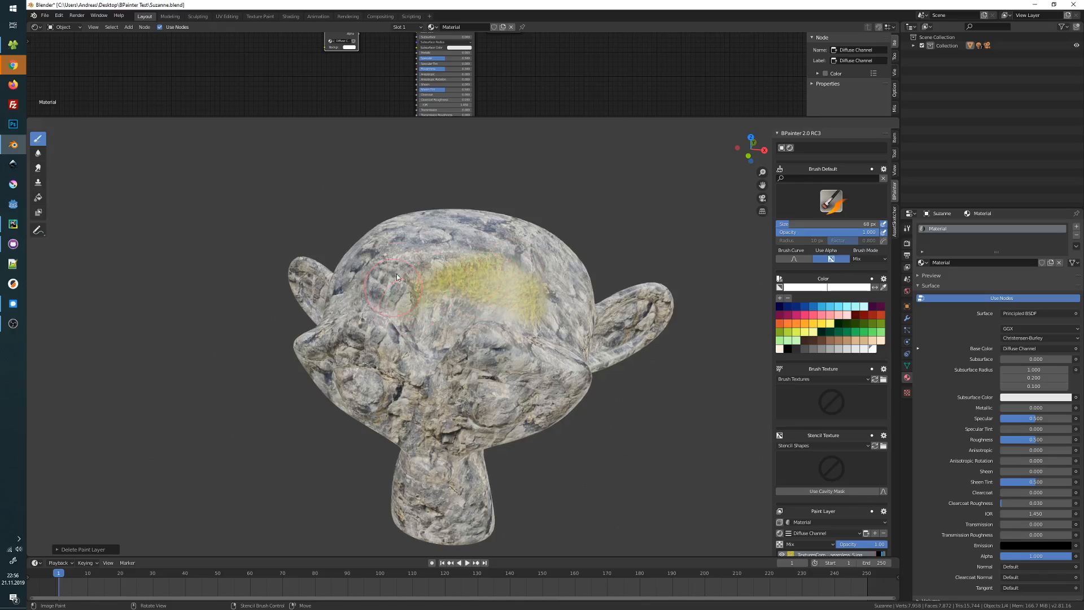
mouse_move(396, 273)
mouse_down()
mouse_move(440, 257)
mouse_move(468, 266)
mouse_up()
mouse_move(467, 267)
middle_down()
mouse_move(469, 312)
mouse_move(401, 280)
mouse_move(456, 282)
middle_up()
mouse_move(701, 290)
middle_down()
mouse_move(558, 275)
mouse_move(497, 305)
mouse_move(450, 303)
middle_up()
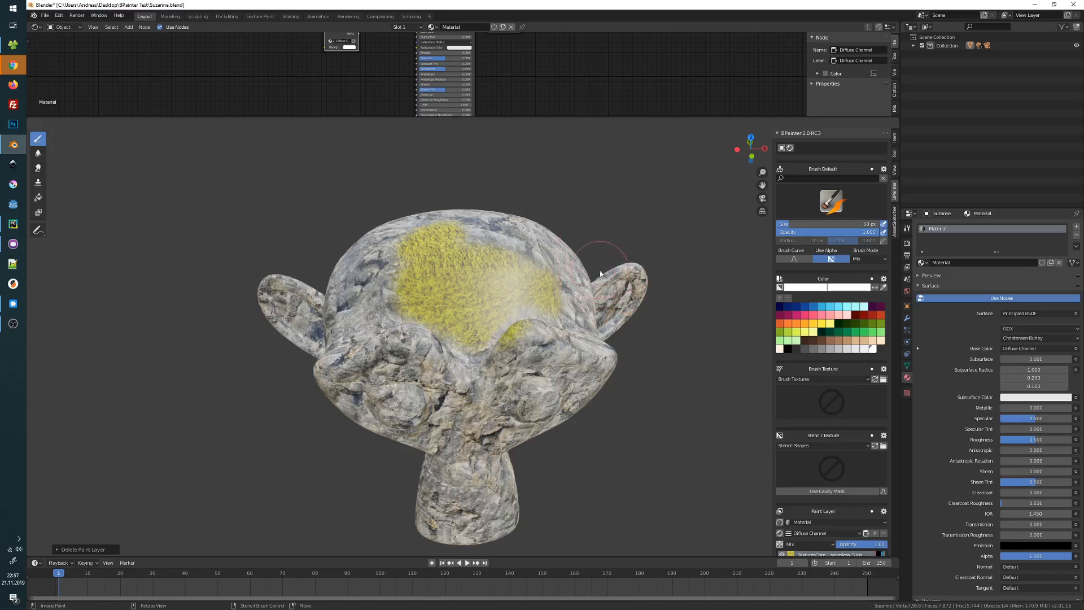
middle_drag(464, 298, 481, 300)
scroll(879, 531, down, 2)
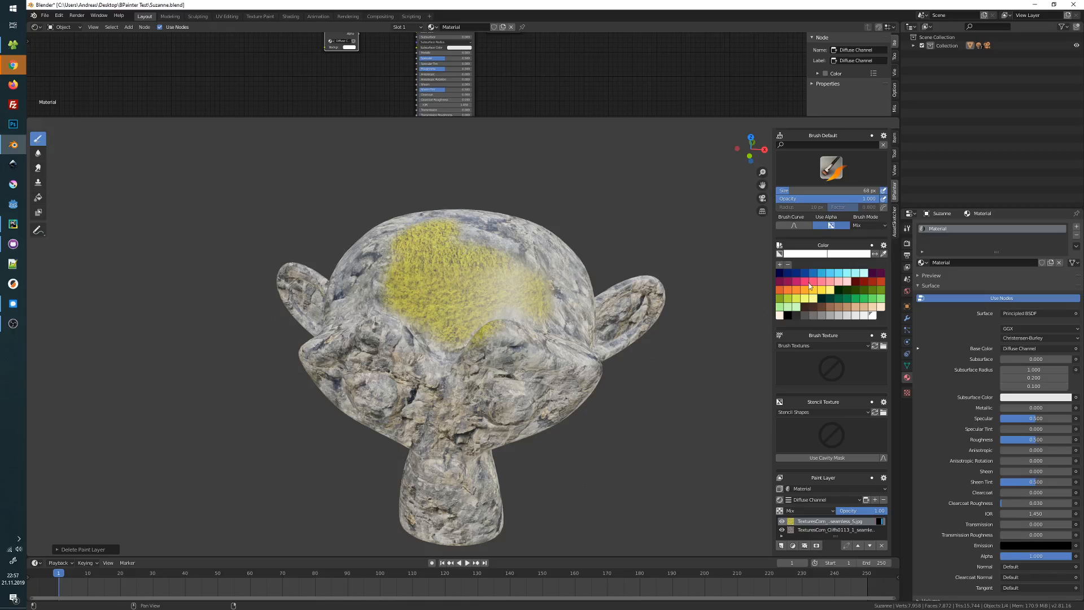
Step: Remove the painted mask from the moss layer
click(881, 546)
click(855, 546)
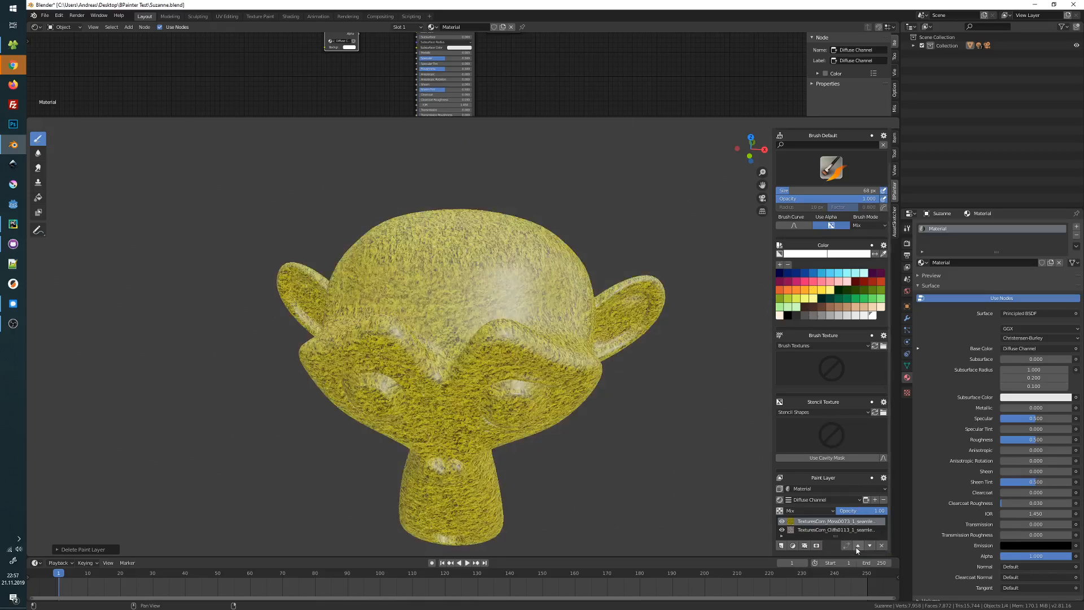
middle_drag(573, 315, 568, 301)
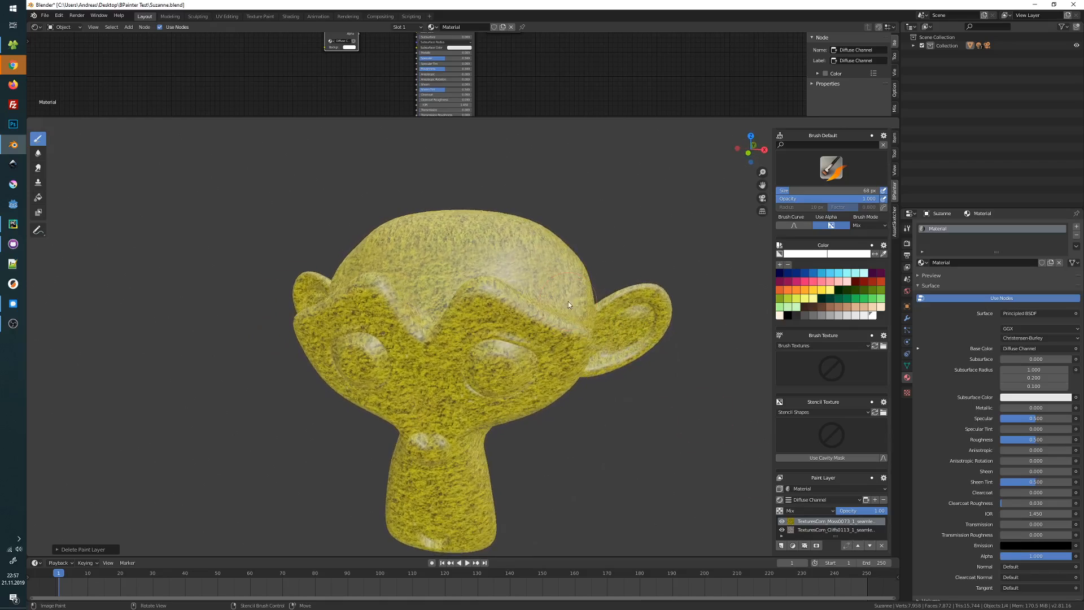
Step: Add a map named Curvature in the BPainter Map Generator of the render settings
click(907, 243)
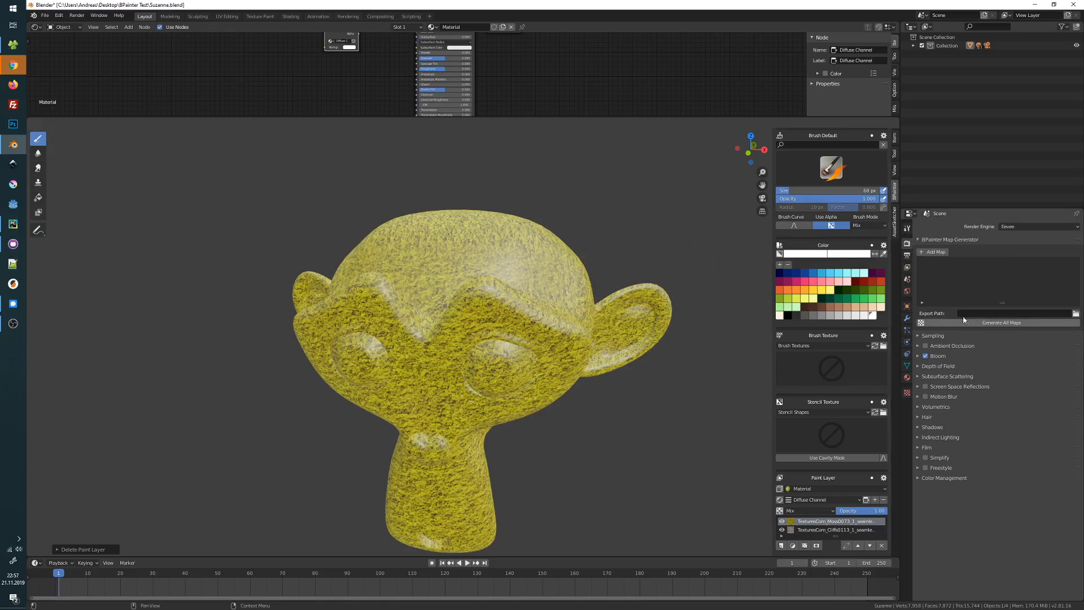
middle_drag(728, 305, 704, 306)
click(929, 266)
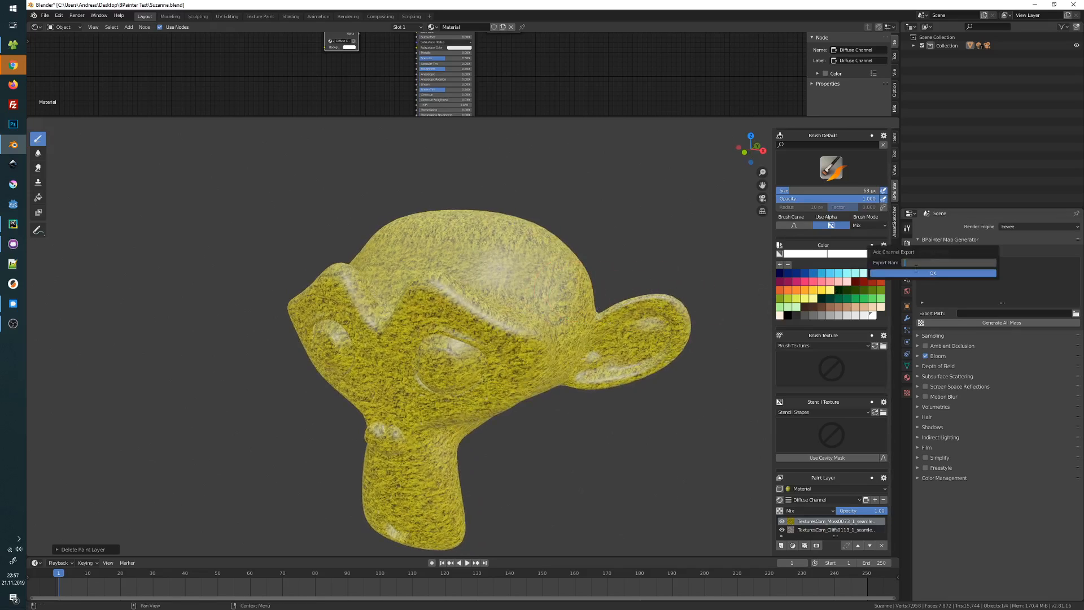
text(Curvature)
key(Return)
click(922, 273)
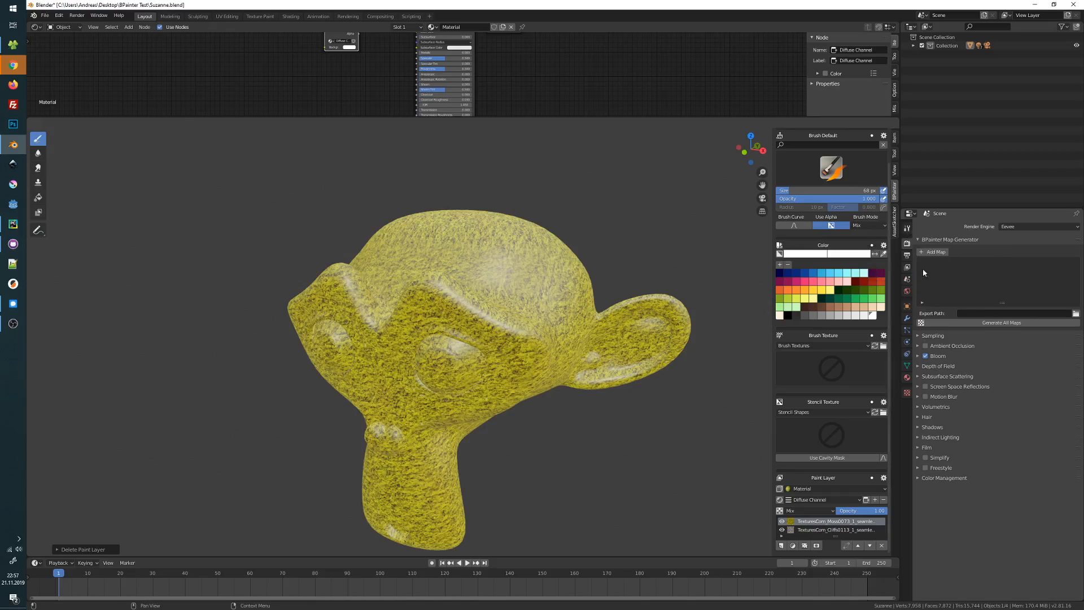
Step: Use the Internal save mode for the Curvature map and assign BPainter Curvature as its RGB channel
click(1019, 265)
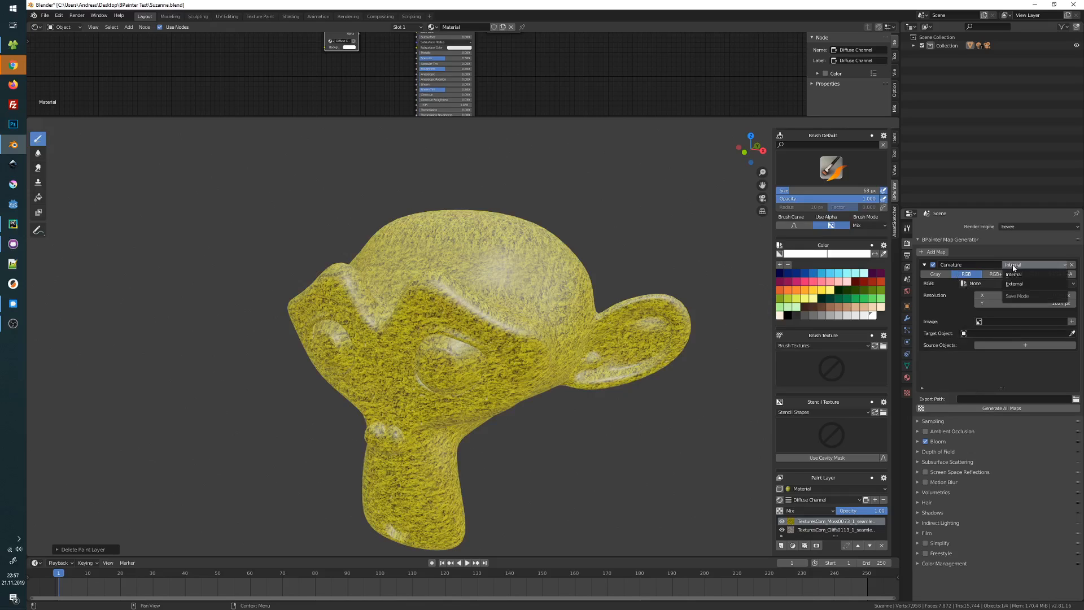
click(1021, 274)
click(977, 284)
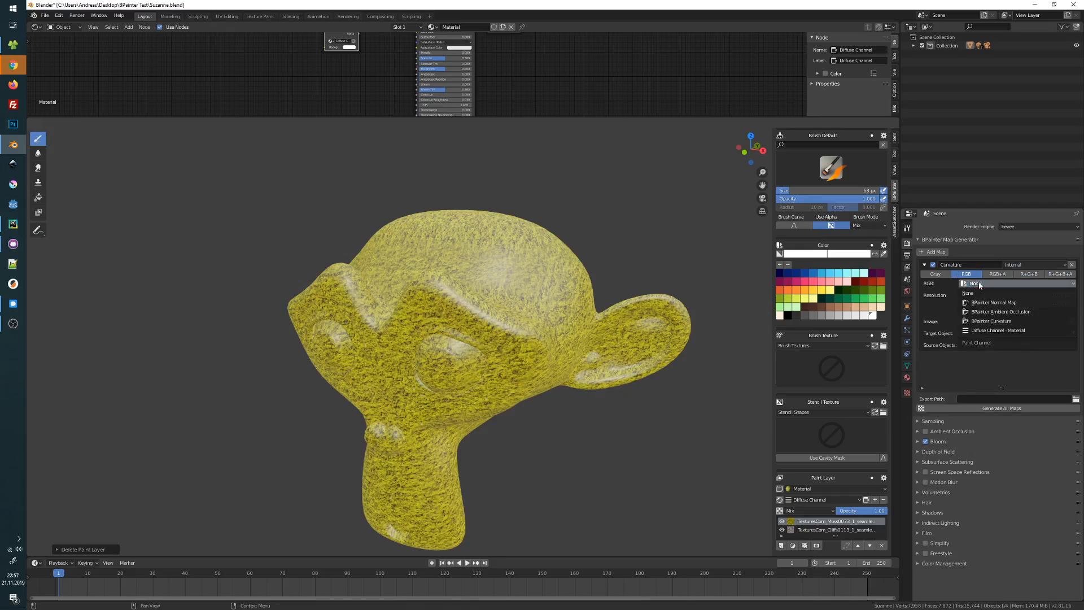
click(985, 321)
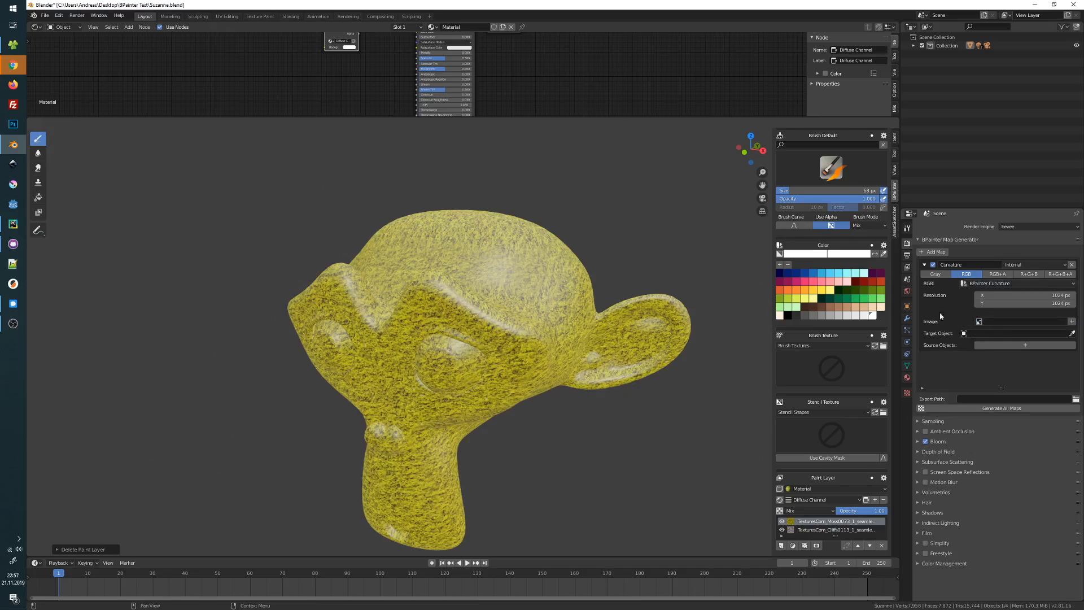
Step: Set Suzanne as the Curvature map's target object with UVMap as its target UV, and generate all maps
click(1069, 334)
click(525, 282)
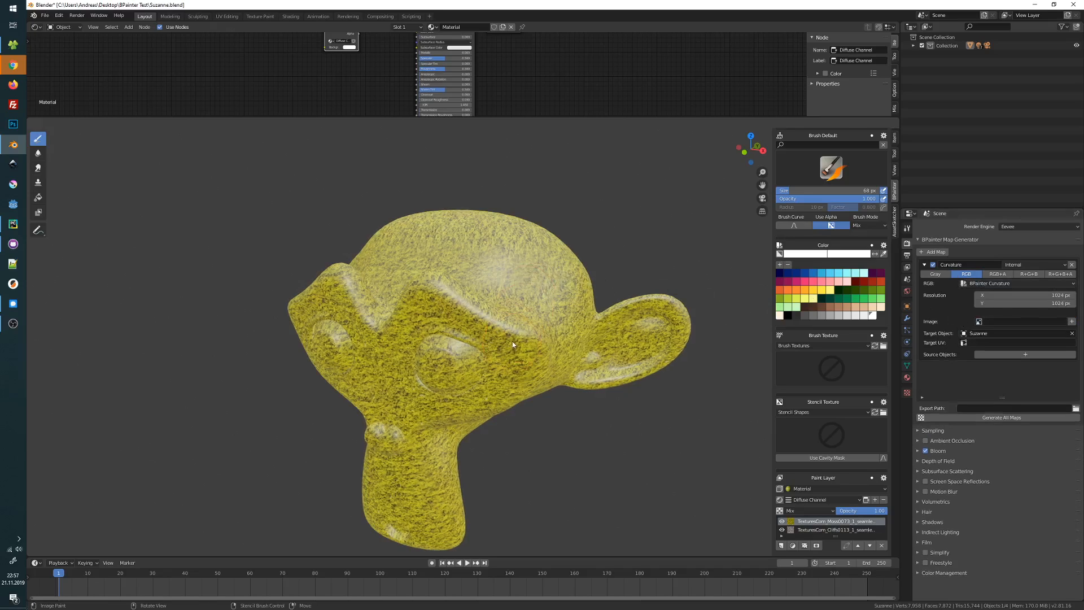
click(993, 343)
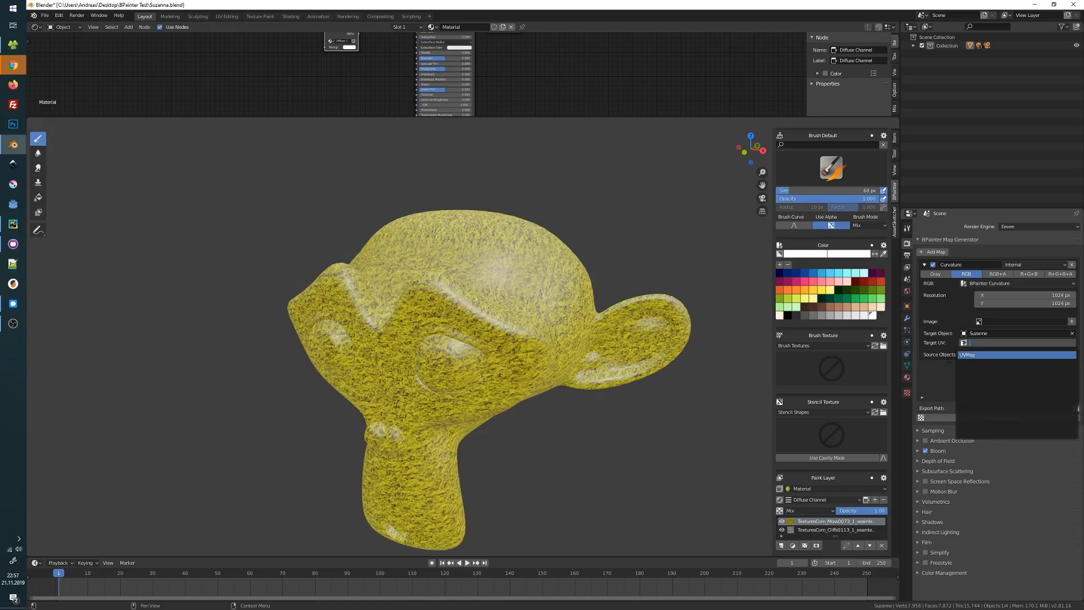
click(967, 355)
middle_drag(516, 340, 558, 322)
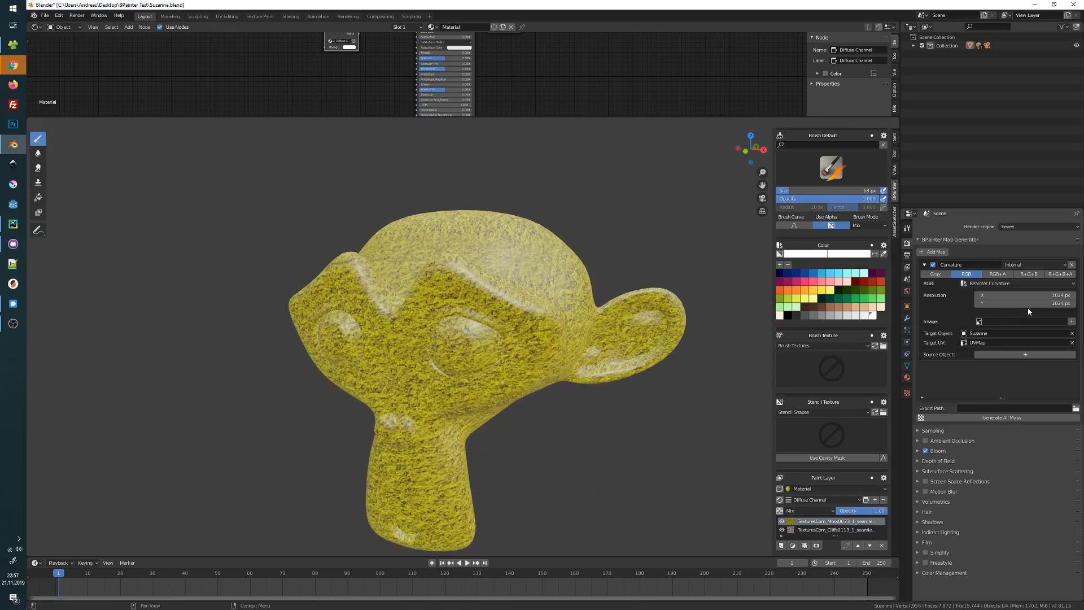
click(985, 418)
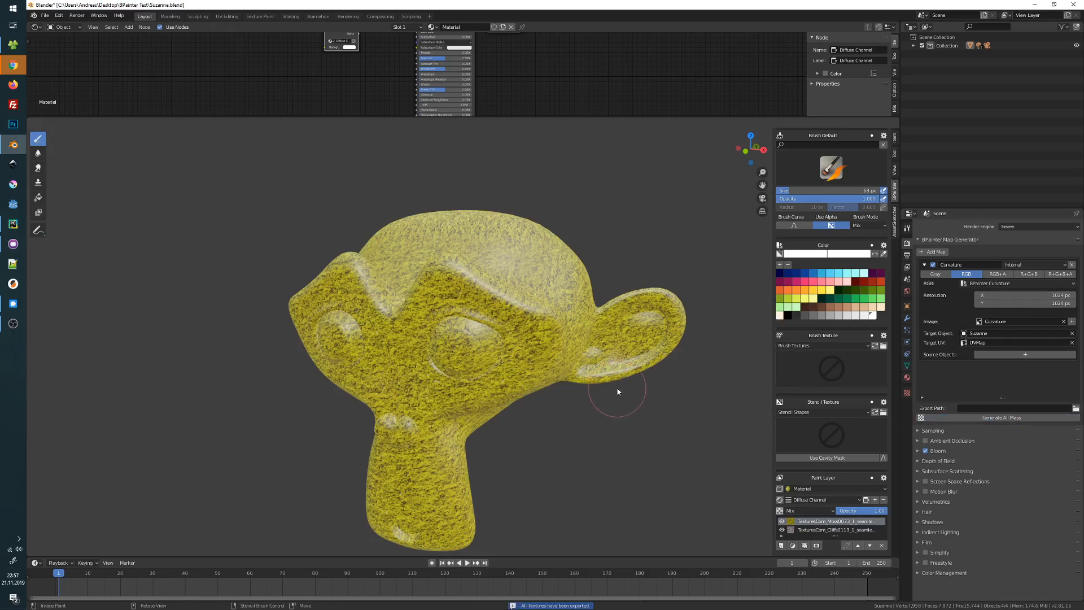
Step: Leave texture paint mode on Suzanne
middle_drag(700, 358, 716, 354)
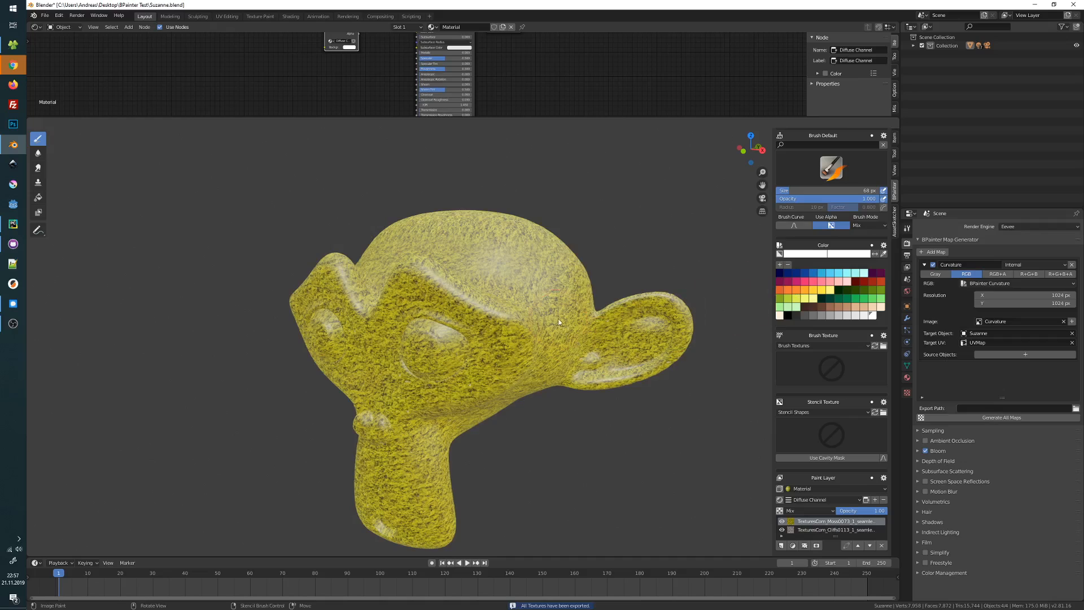
scroll(796, 209, up, 3)
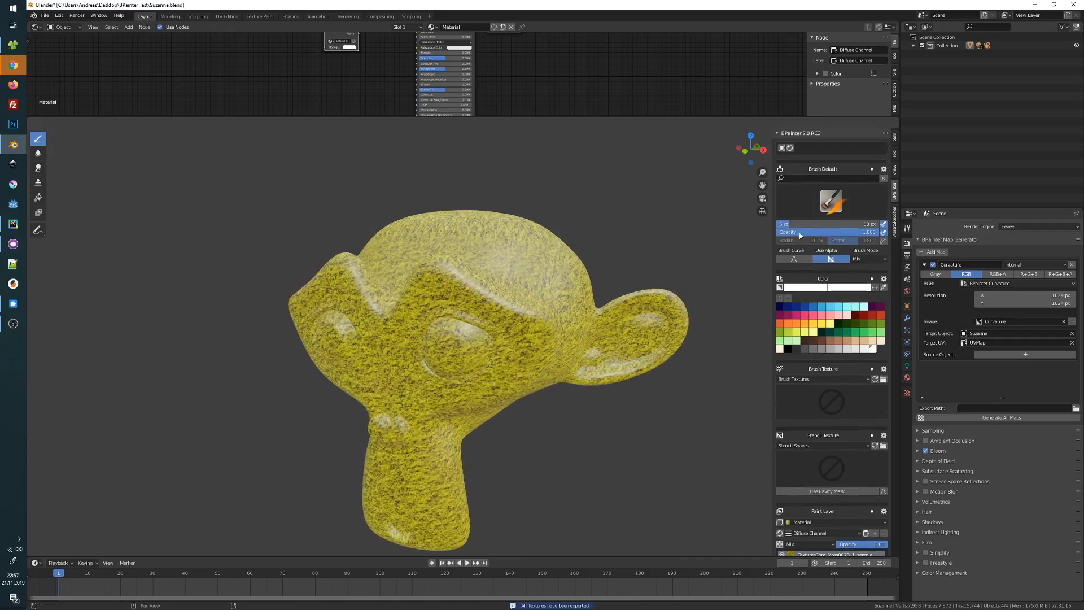
click(782, 149)
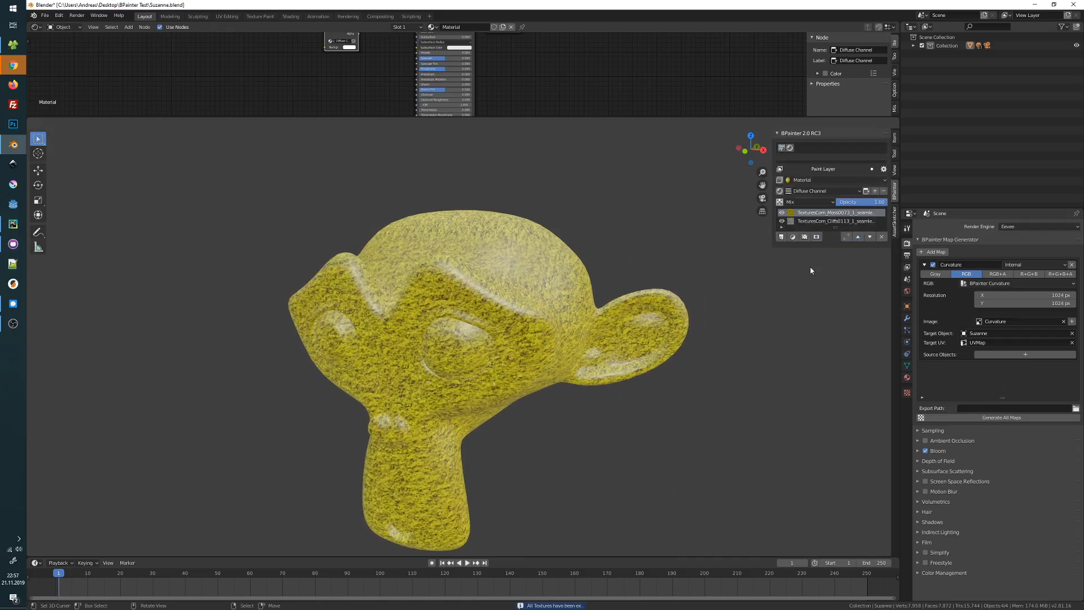
Step: Create a mask on the moss layer from the existing image TexturesCom_Cliffs0113_1_seamless_S.jpg
click(816, 237)
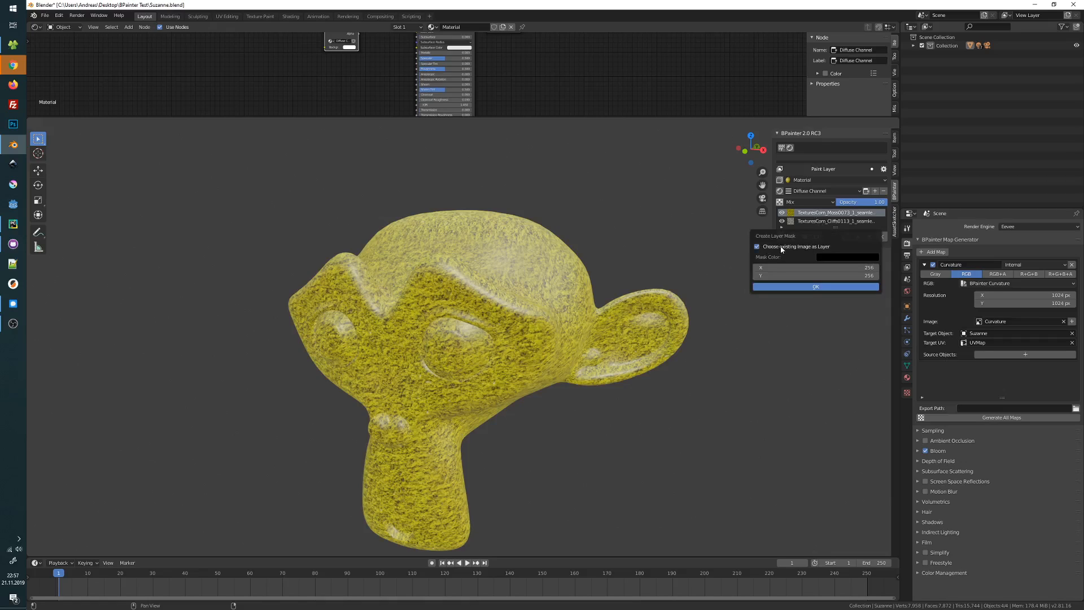
click(801, 273)
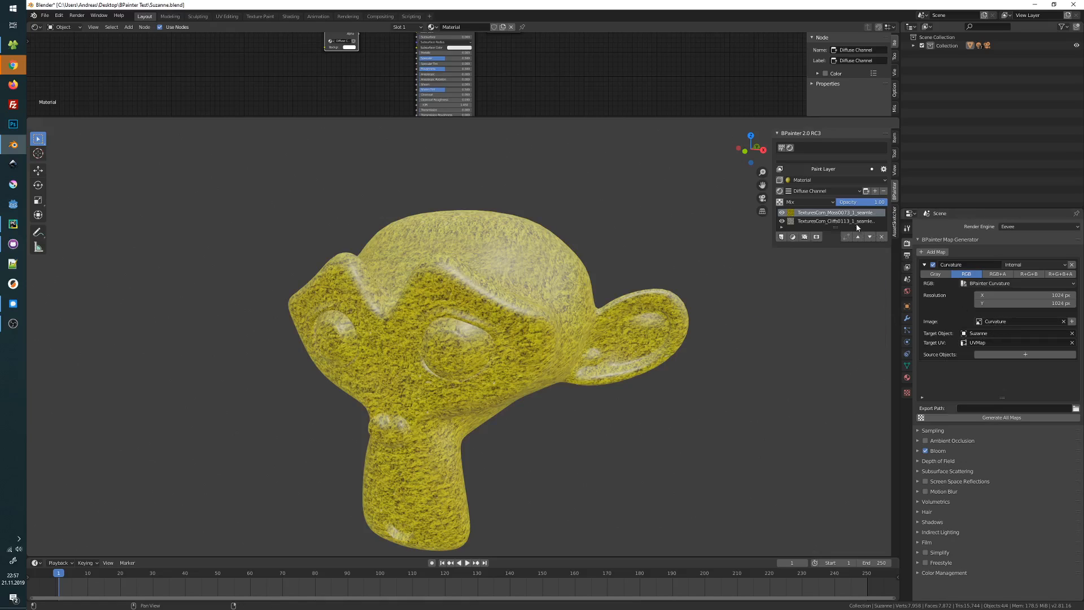
click(816, 237)
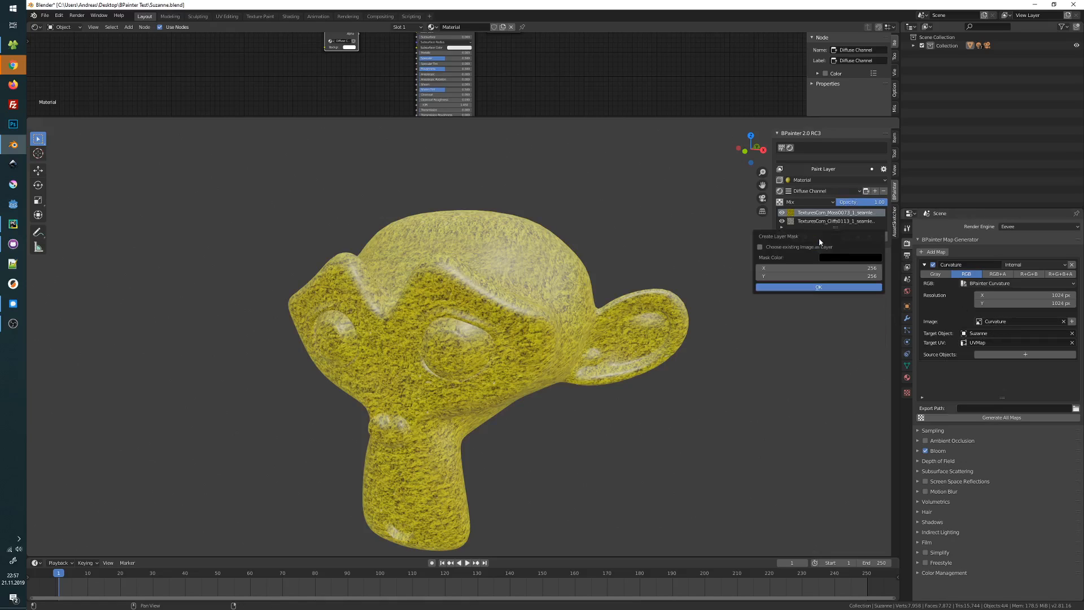
click(785, 248)
click(811, 277)
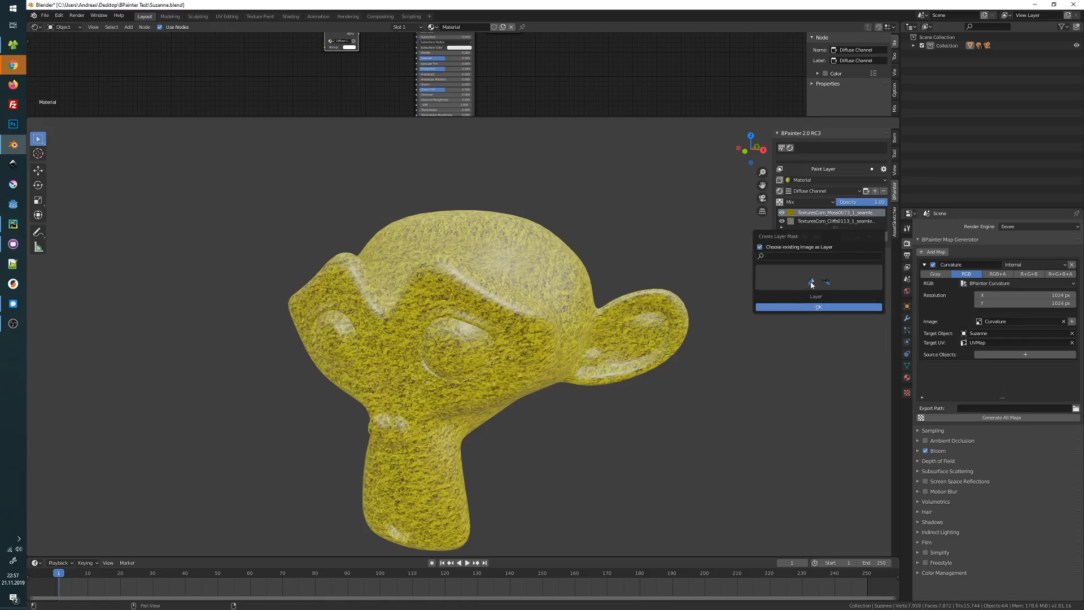
click(815, 299)
click(812, 296)
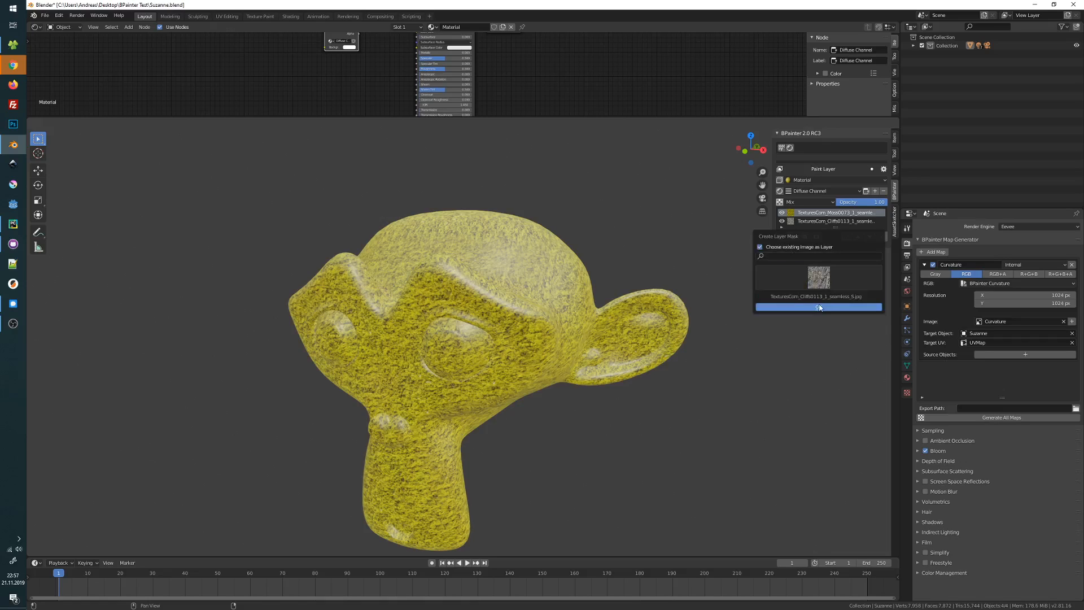
click(819, 308)
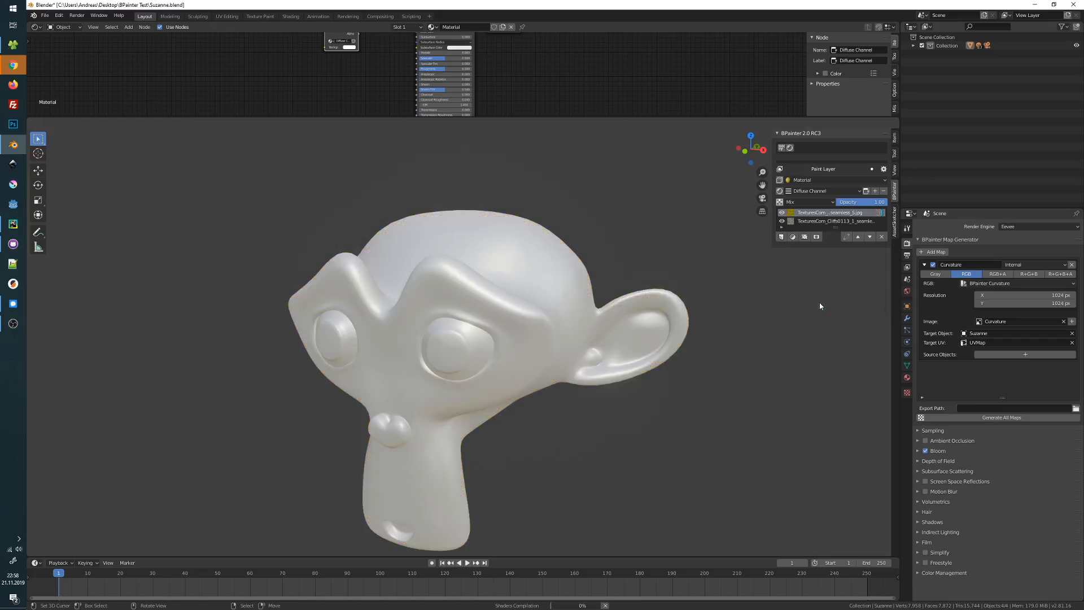
Step: Delete the cliff image mask from the moss layer
click(880, 213)
click(881, 237)
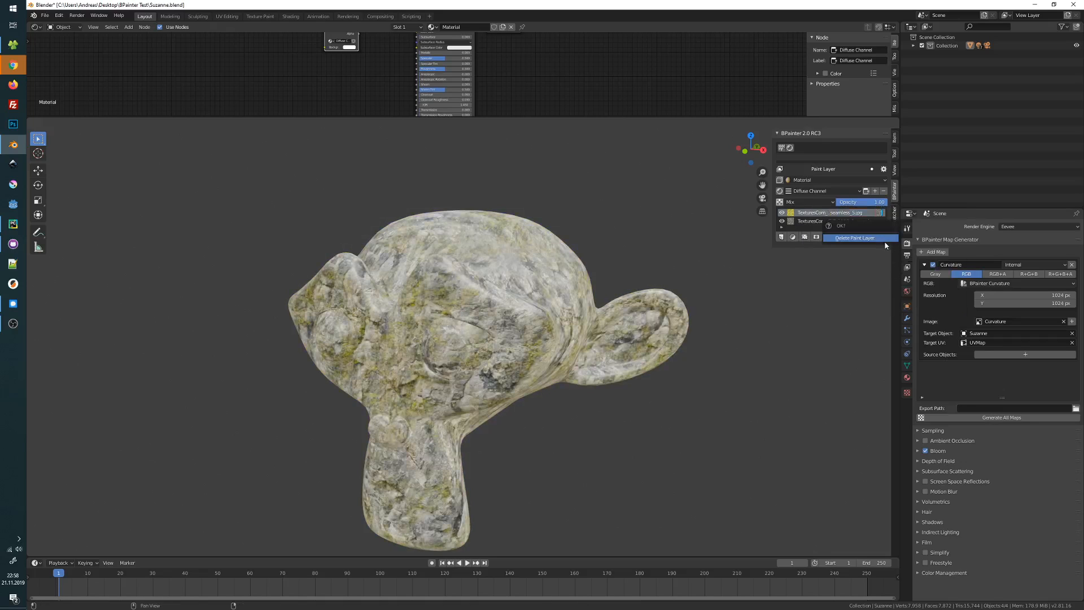
click(878, 239)
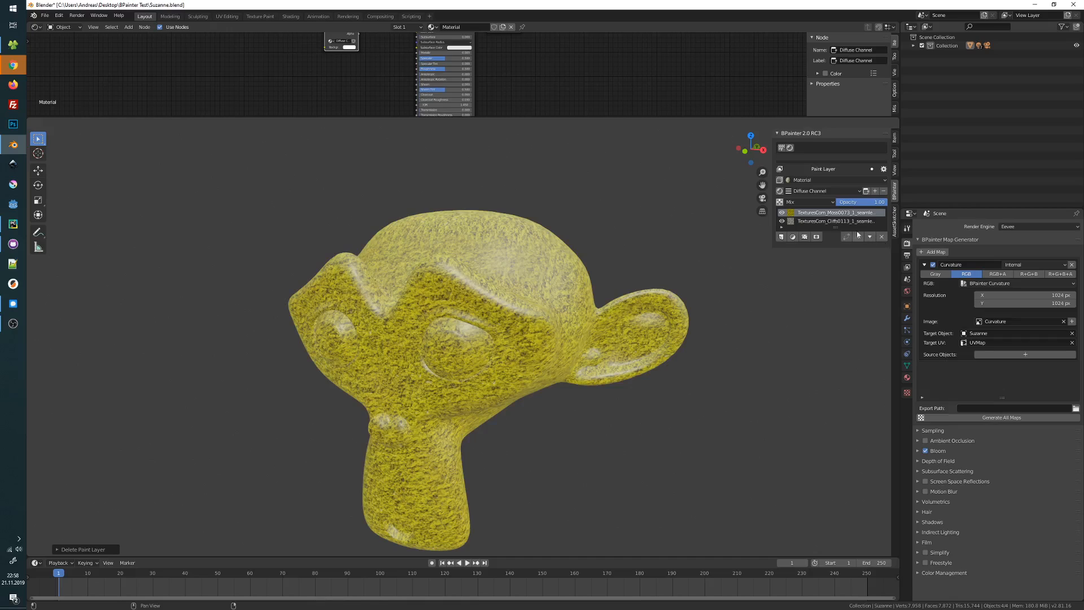
Step: Create a mask on the moss layer from the existing Curvature image
click(865, 191)
click(816, 237)
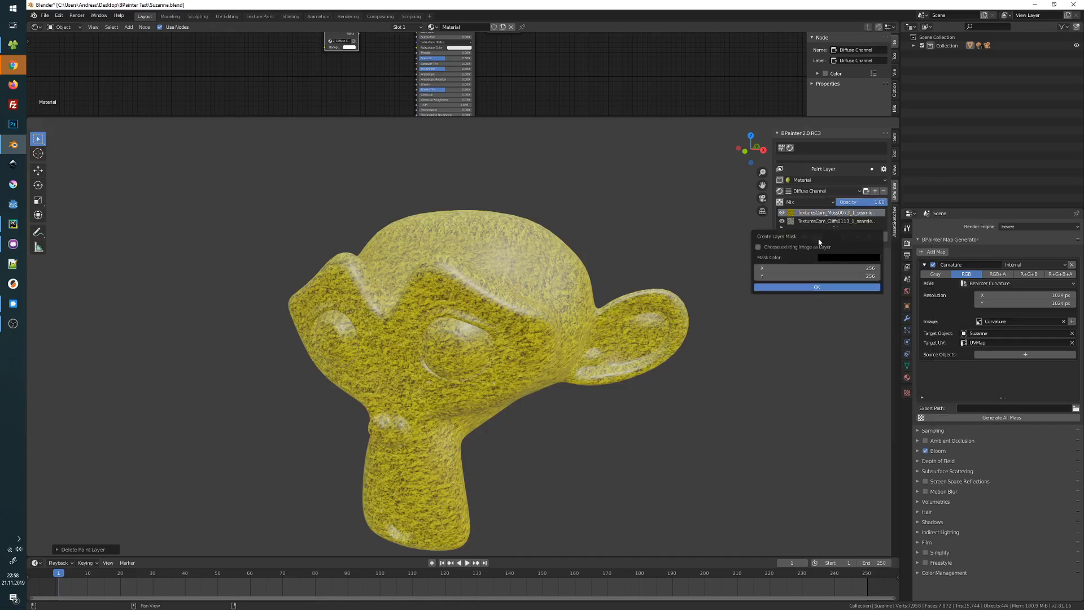
click(799, 248)
click(814, 275)
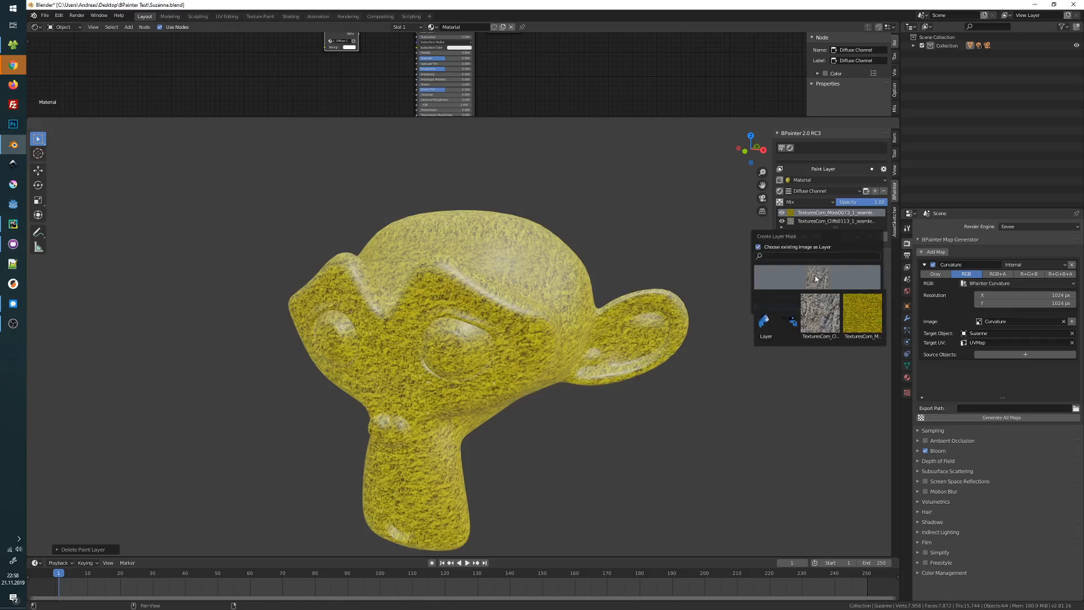
click(797, 256)
text(asd)
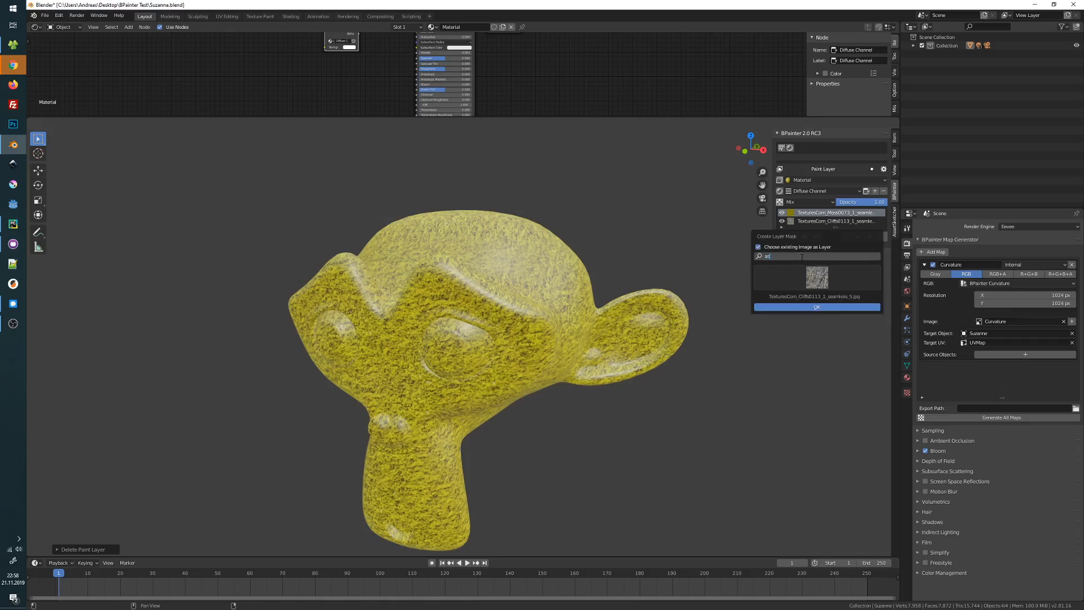
click(815, 275)
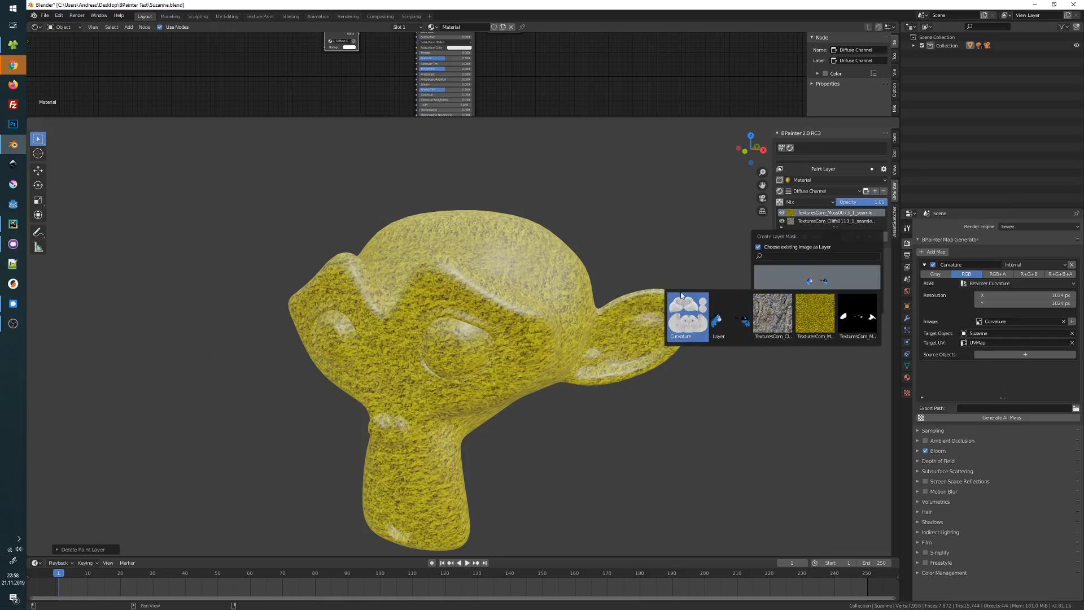
click(763, 284)
click(820, 272)
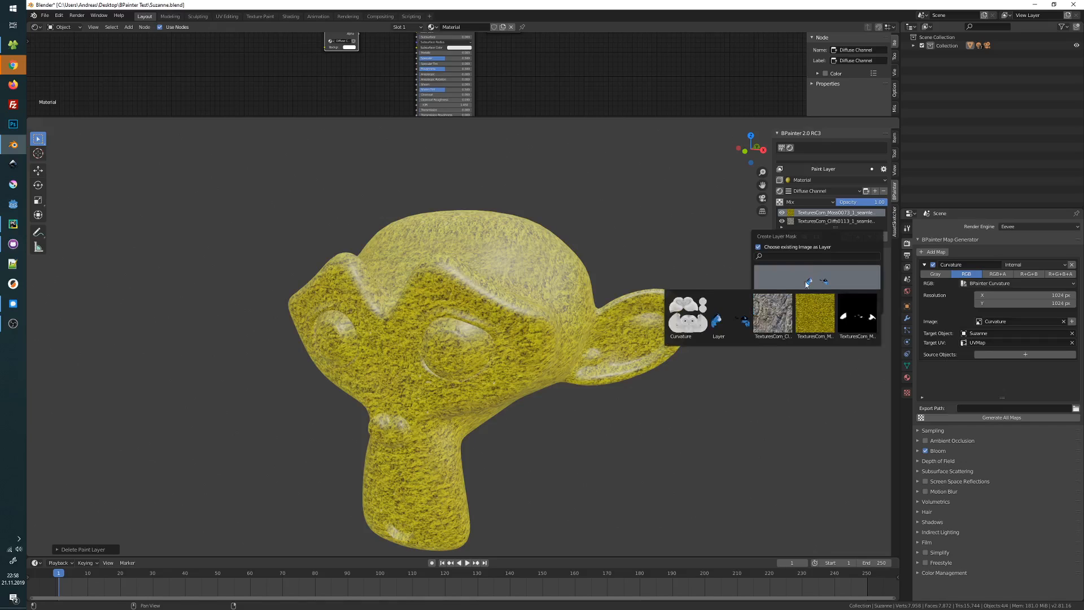
click(687, 320)
click(821, 306)
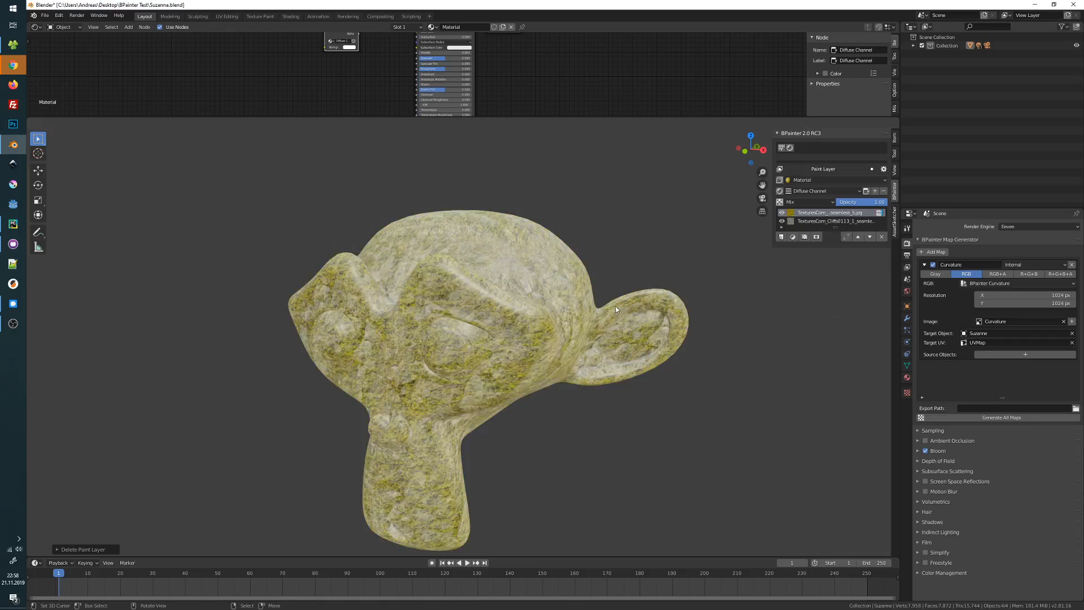
Step: Reverse and tighten the Curvature mask's color ramp, placing the white stop just before the black stop near the middle to confine moss to the creases
click(879, 213)
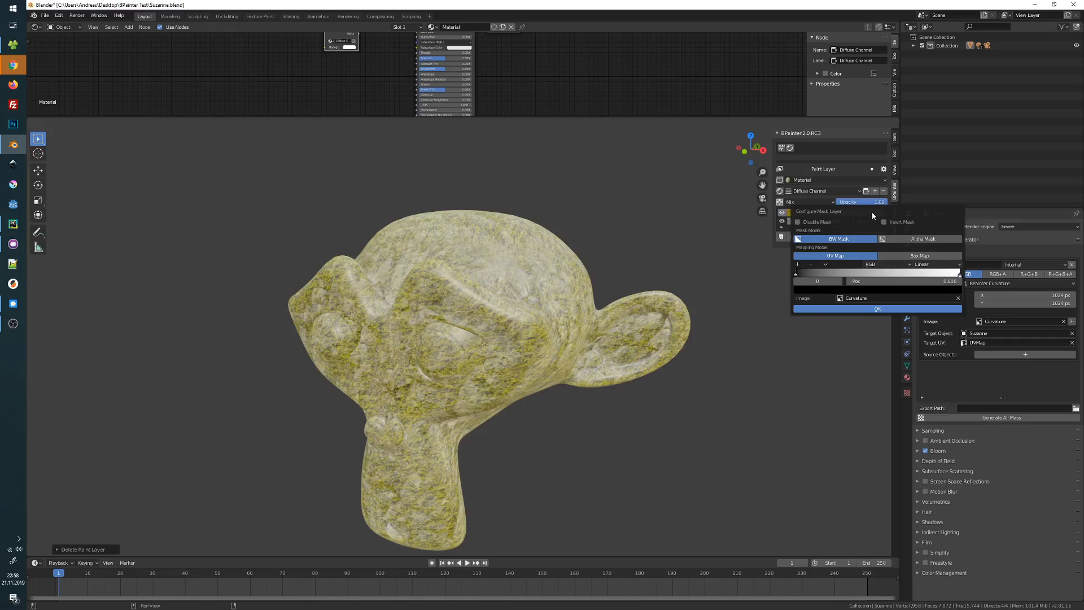
drag(871, 211, 632, 203)
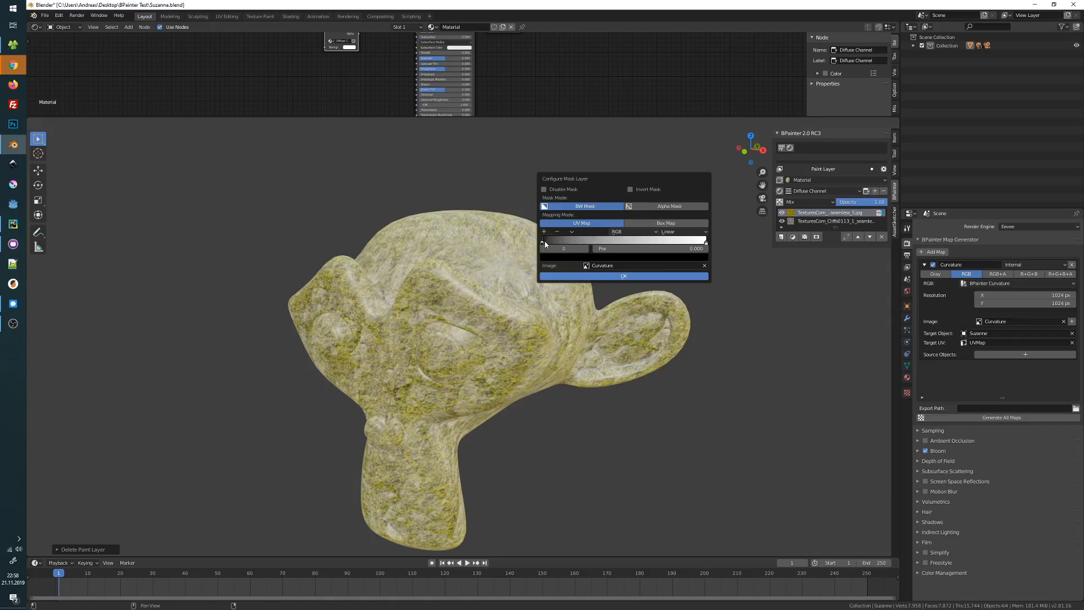
drag(545, 244, 585, 244)
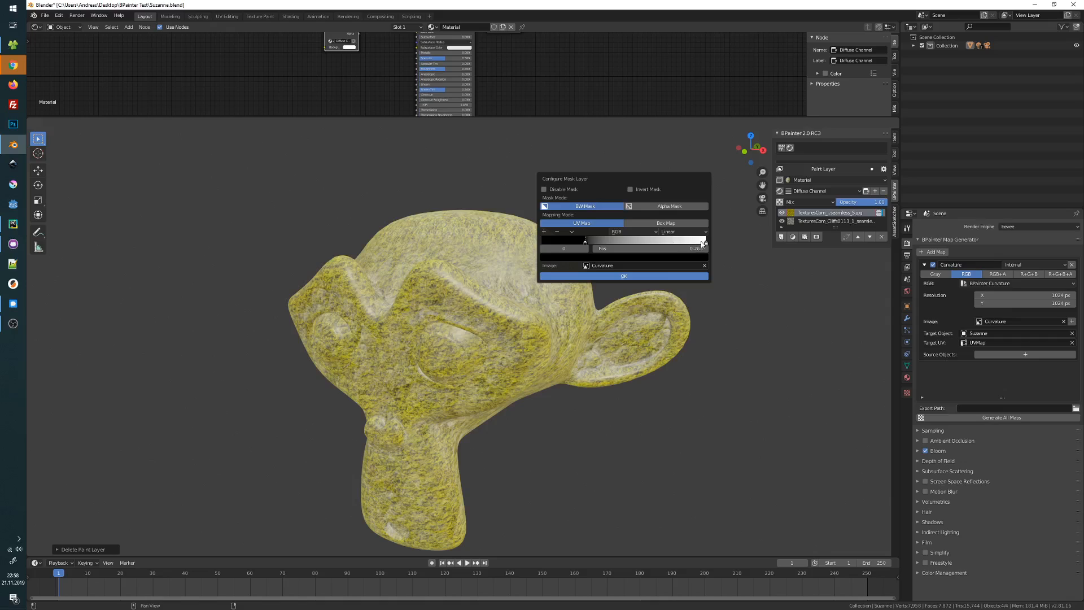
drag(705, 242, 592, 243)
mouse_move(606, 243)
mouse_down()
mouse_move(597, 246)
mouse_move(642, 244)
mouse_move(623, 242)
mouse_up()
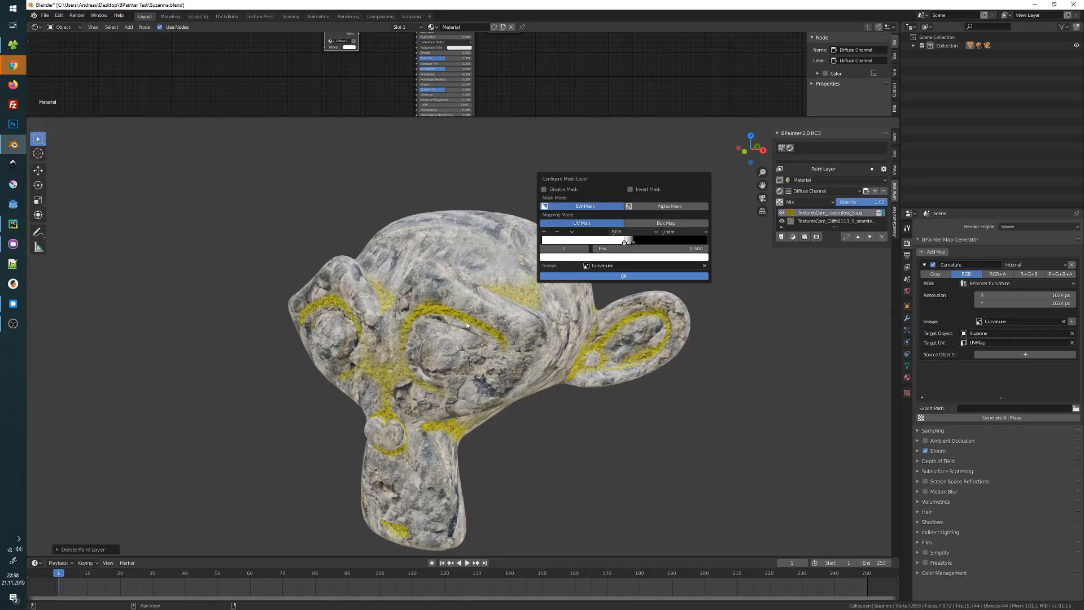
click(633, 242)
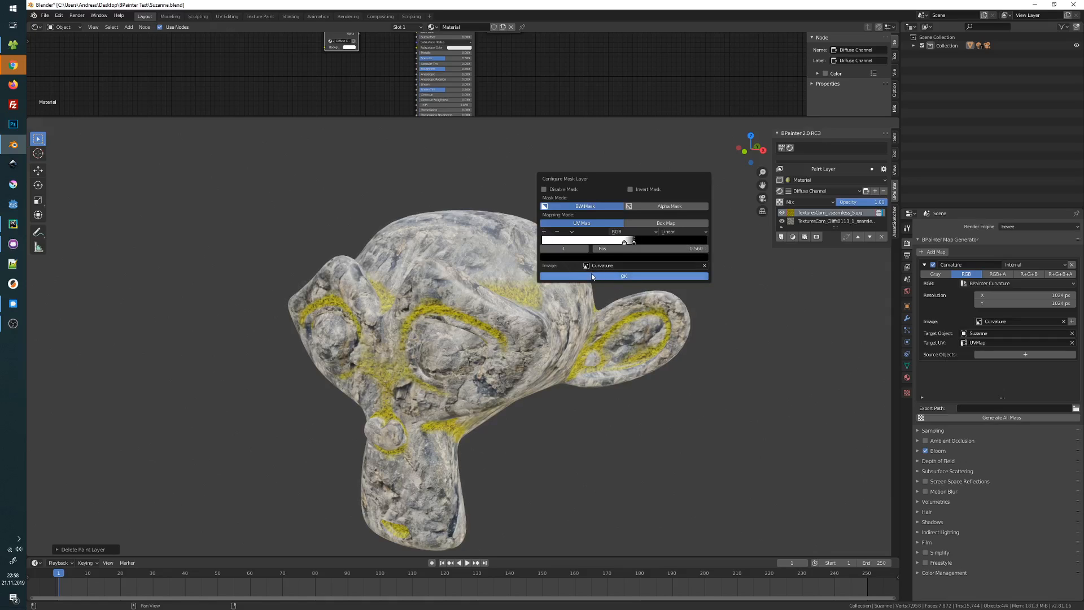
click(620, 279)
mouse_move(588, 281)
middle_down()
mouse_move(533, 279)
mouse_move(513, 296)
mouse_move(593, 277)
middle_up()
Step: Add a new layer from the existing image TexturesCom_Moss0073_1_seamless_S.jpg
click(781, 237)
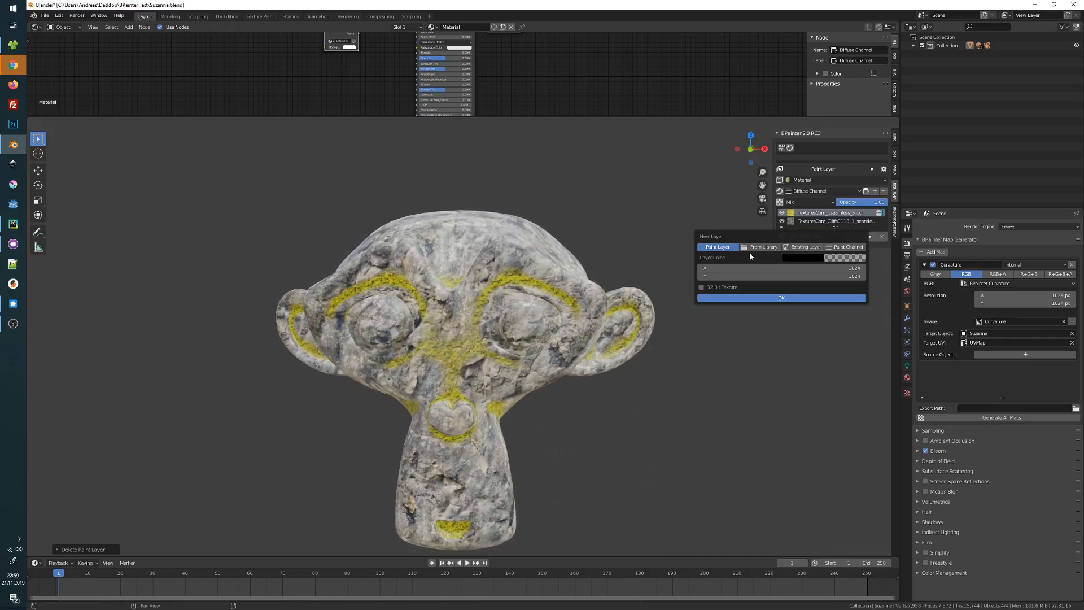
click(804, 251)
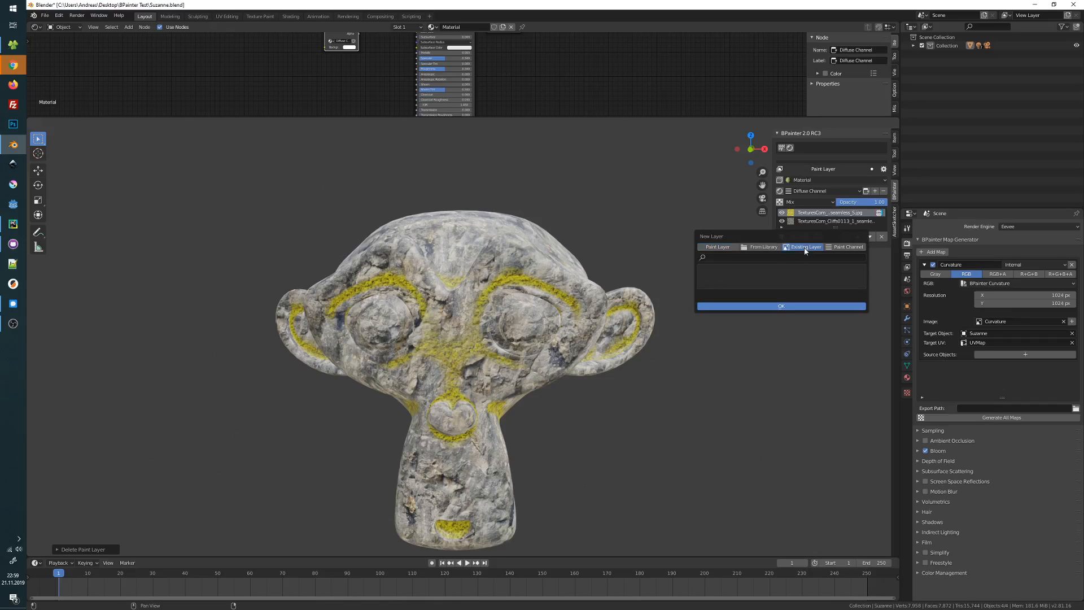
click(777, 279)
click(803, 313)
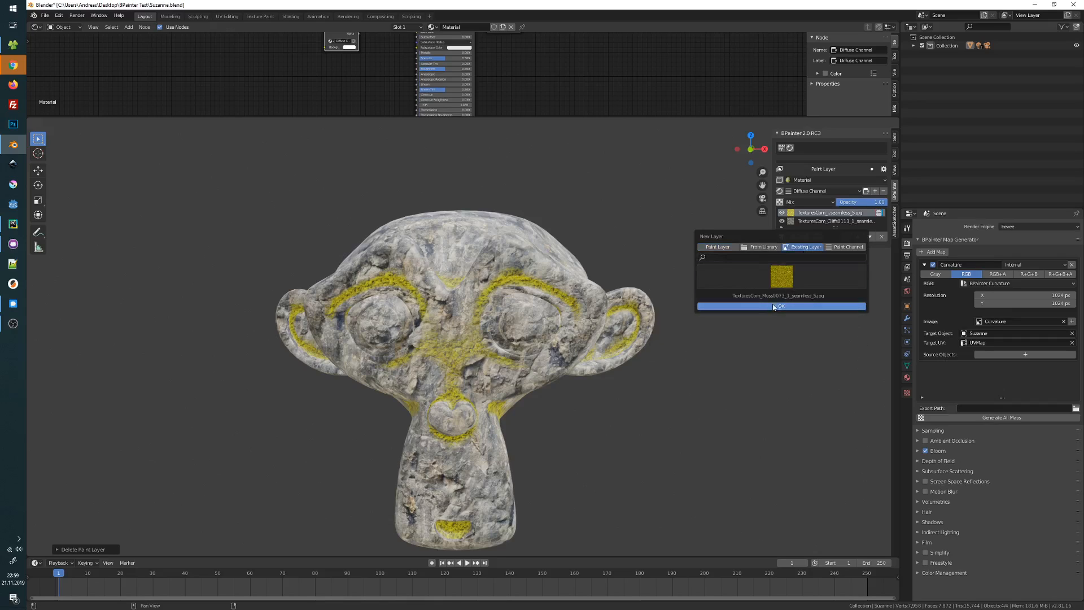
click(780, 307)
mouse_move(608, 272)
middle_down()
mouse_move(566, 291)
mouse_move(600, 288)
middle_up()
Step: Switch the new moss layer's mapping to Box Map
click(791, 214)
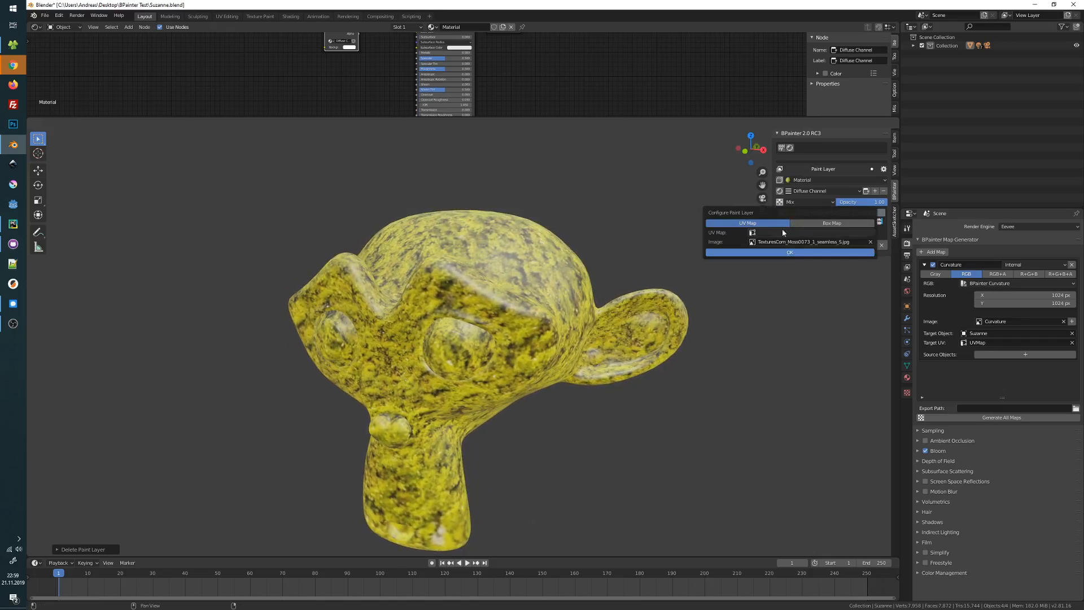
click(802, 223)
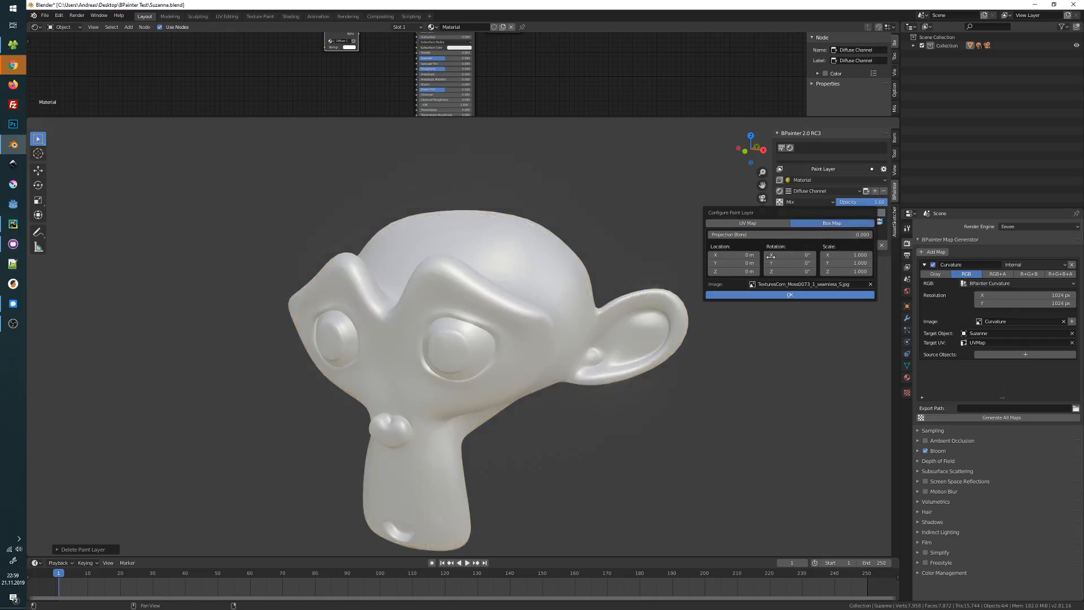
click(793, 294)
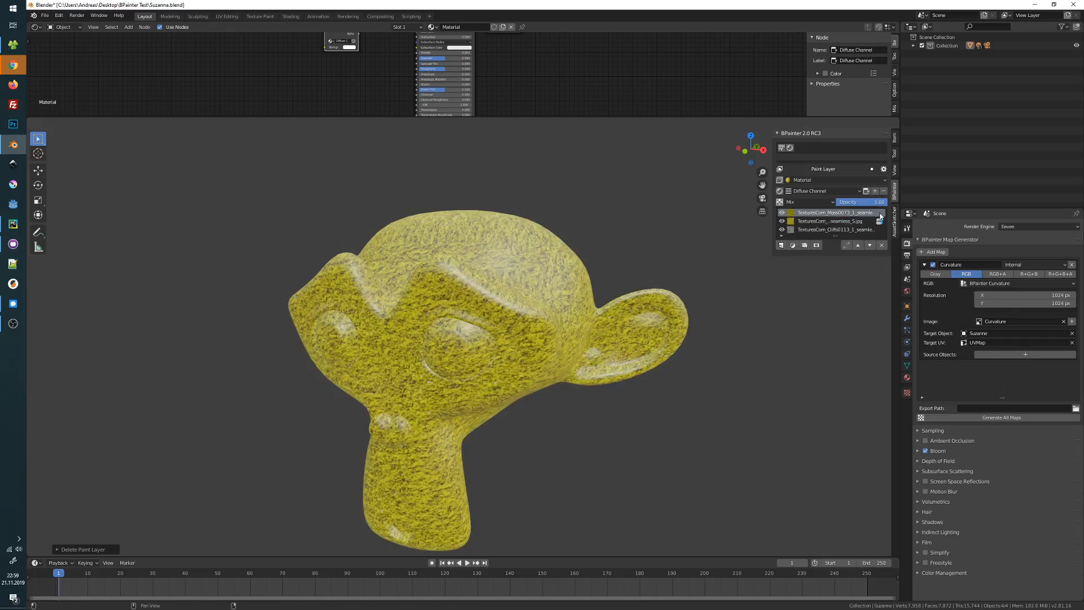
Step: Create a mask on the new moss layer from the existing image TexturesCom_Cliffs0113_1_seamless_S.jpg
click(817, 245)
click(799, 256)
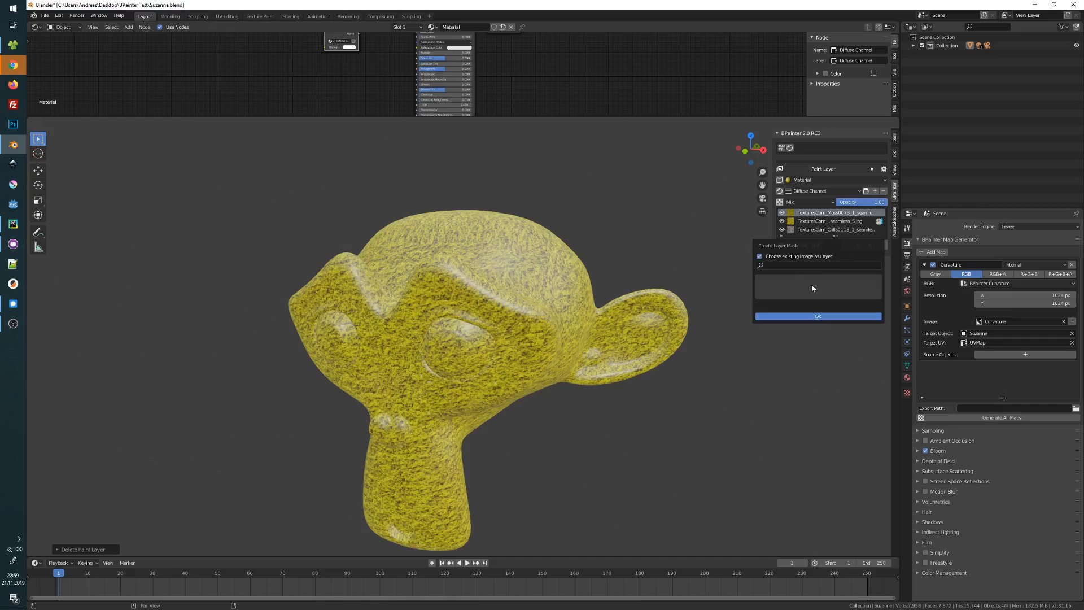
click(817, 291)
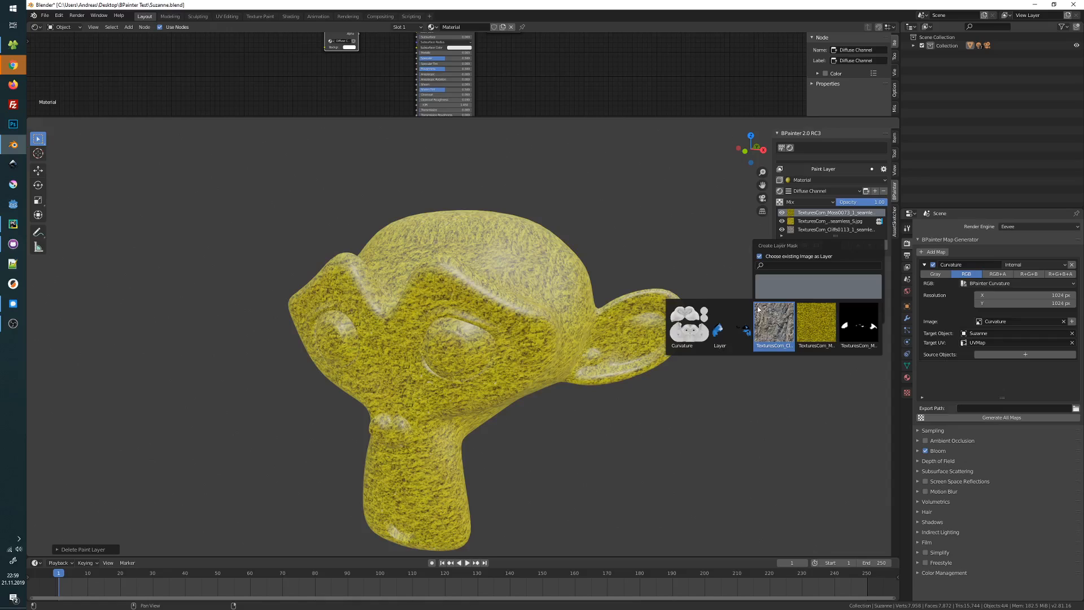
click(772, 323)
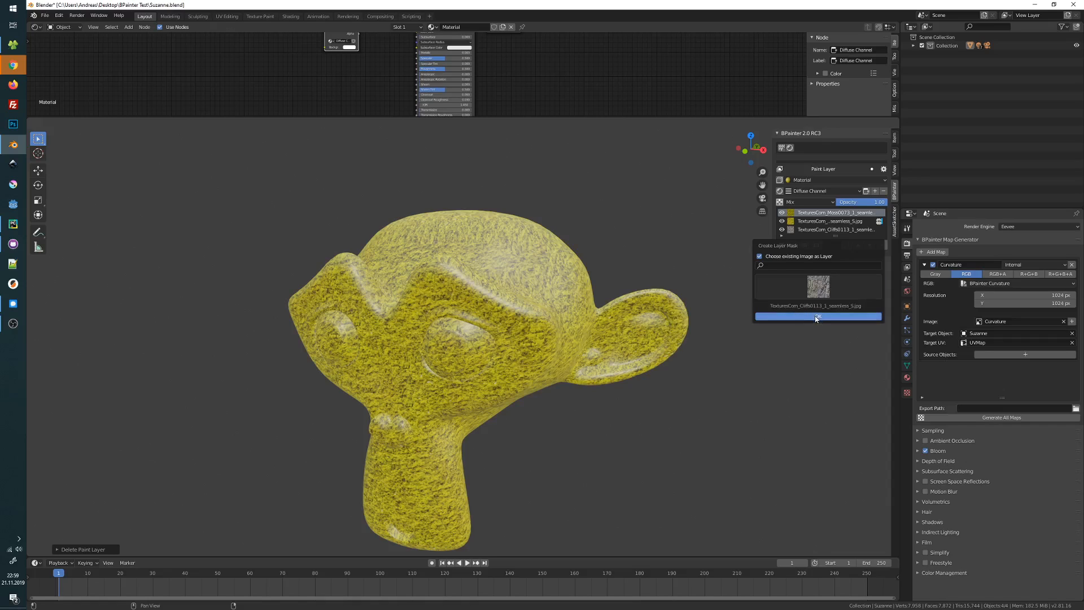
click(815, 316)
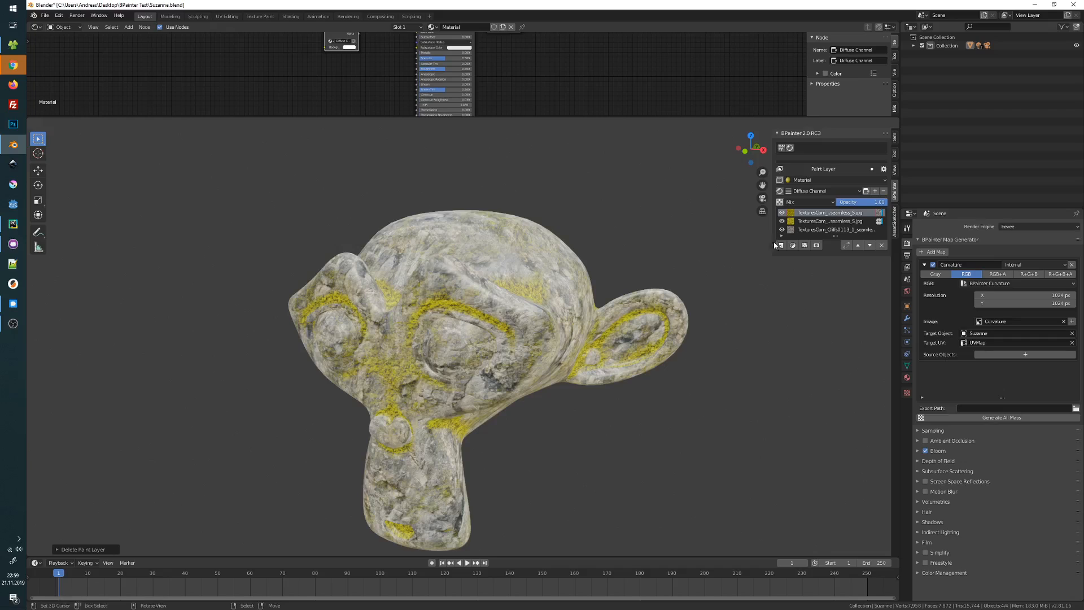
Step: Tighten the cliffs mask's color ramp by bringing the black and white stops close together just past the middle
click(880, 214)
drag(832, 217, 581, 229)
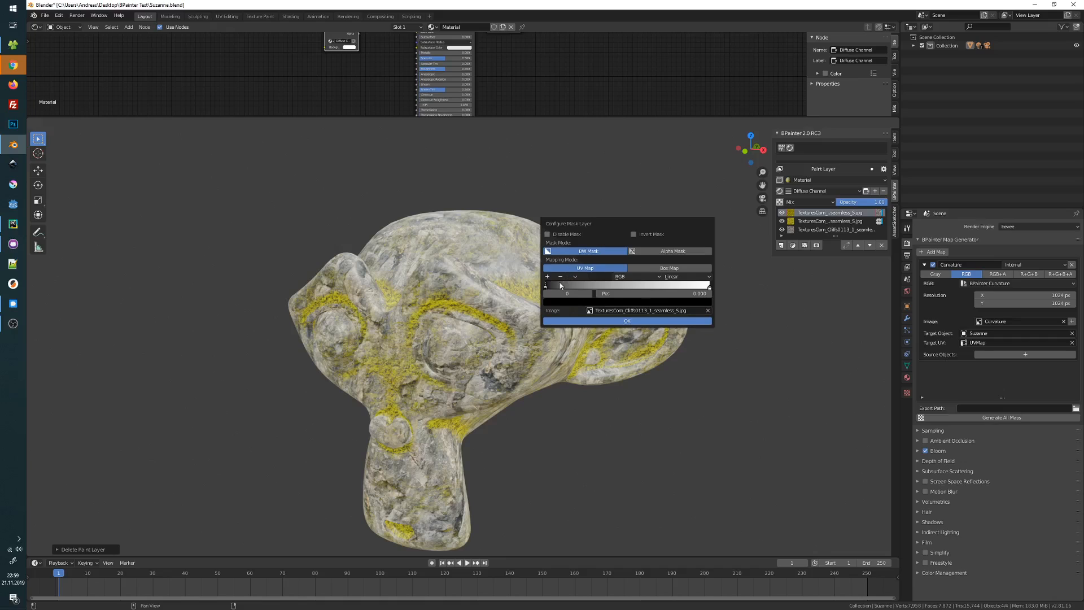
drag(547, 287, 603, 286)
drag(700, 286, 616, 287)
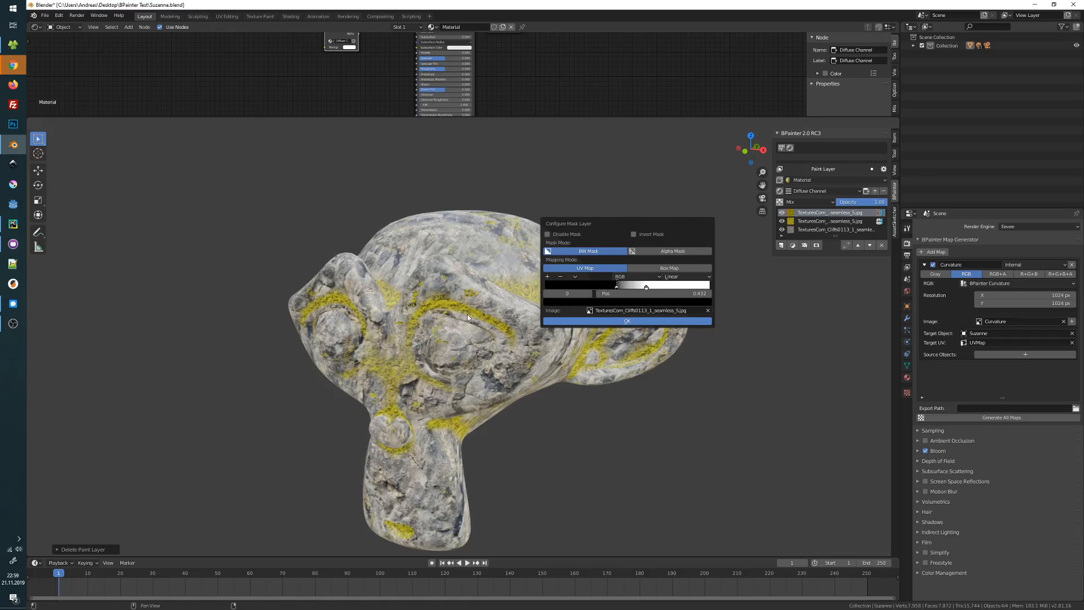
click(639, 287)
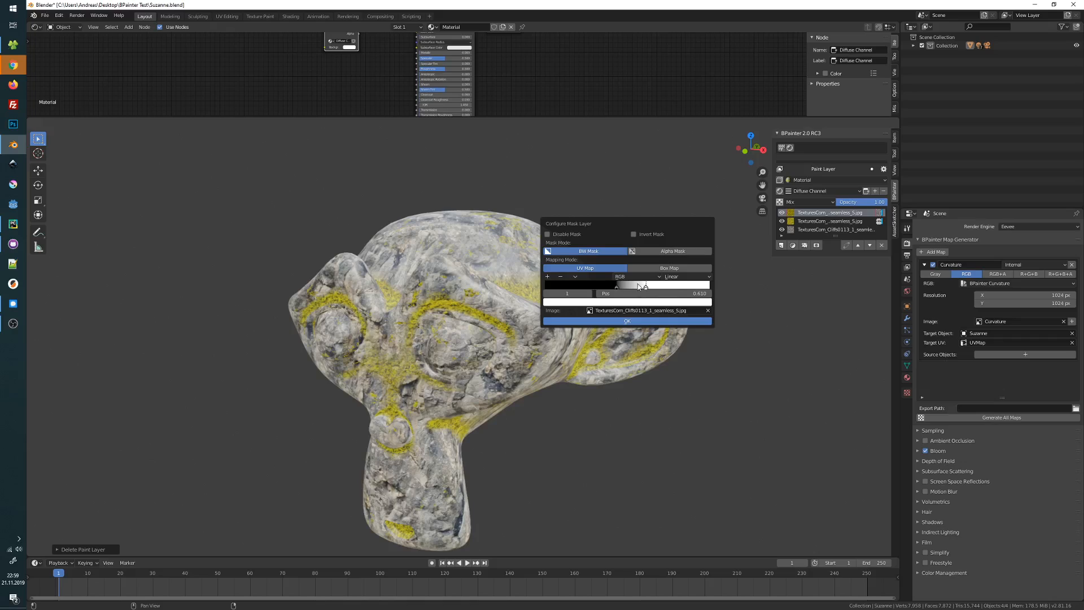
drag(619, 286, 649, 286)
click(596, 320)
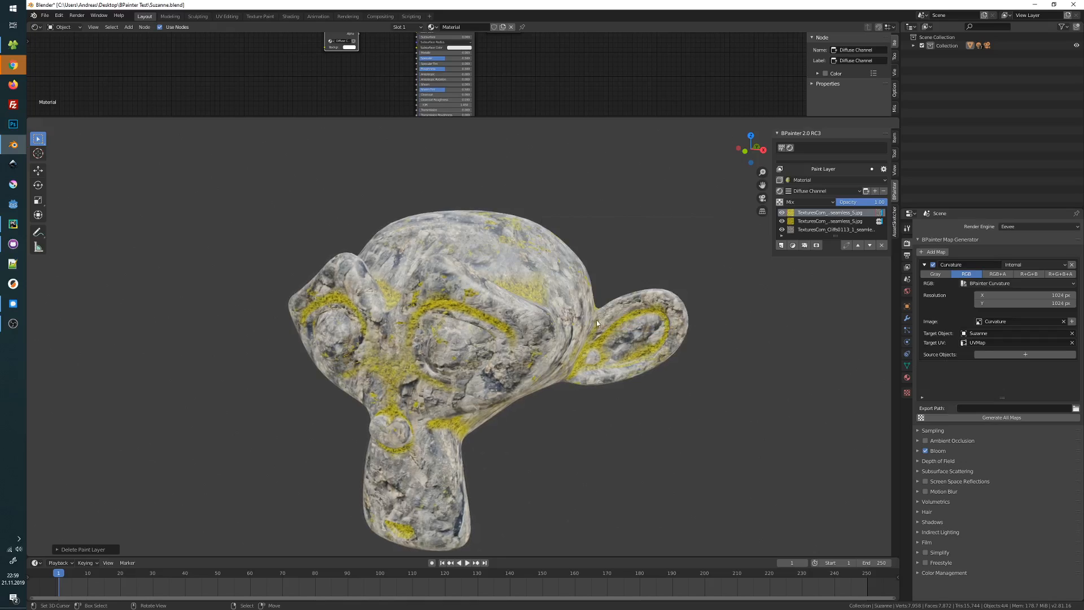
middle_drag(596, 320, 492, 278)
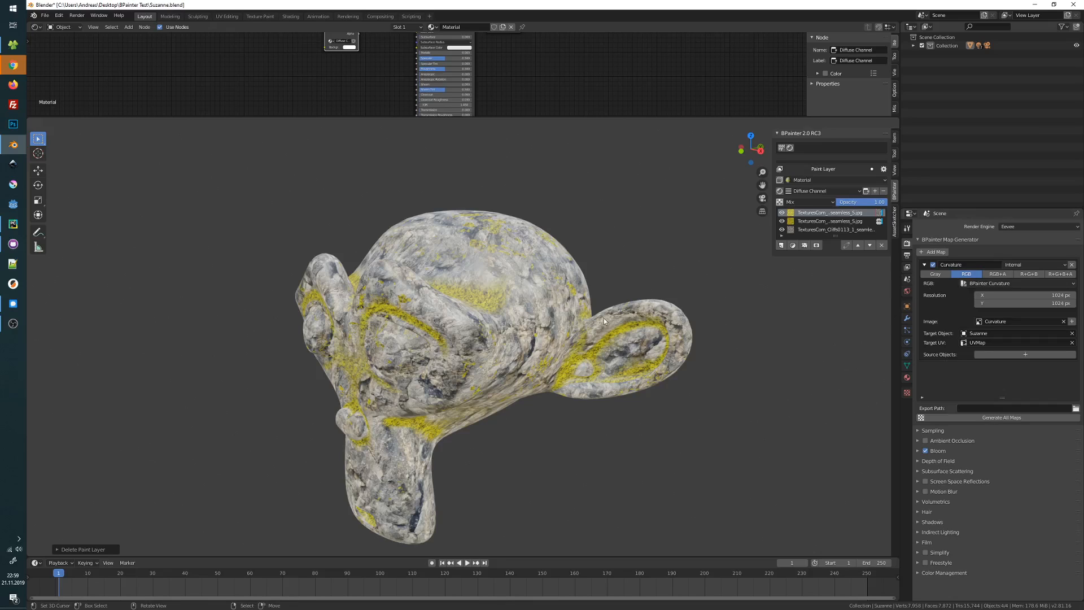
Step: Add a map named AO to the map generator and set its RGB source to BPainter Ambient Occlusion
click(934, 252)
click(935, 263)
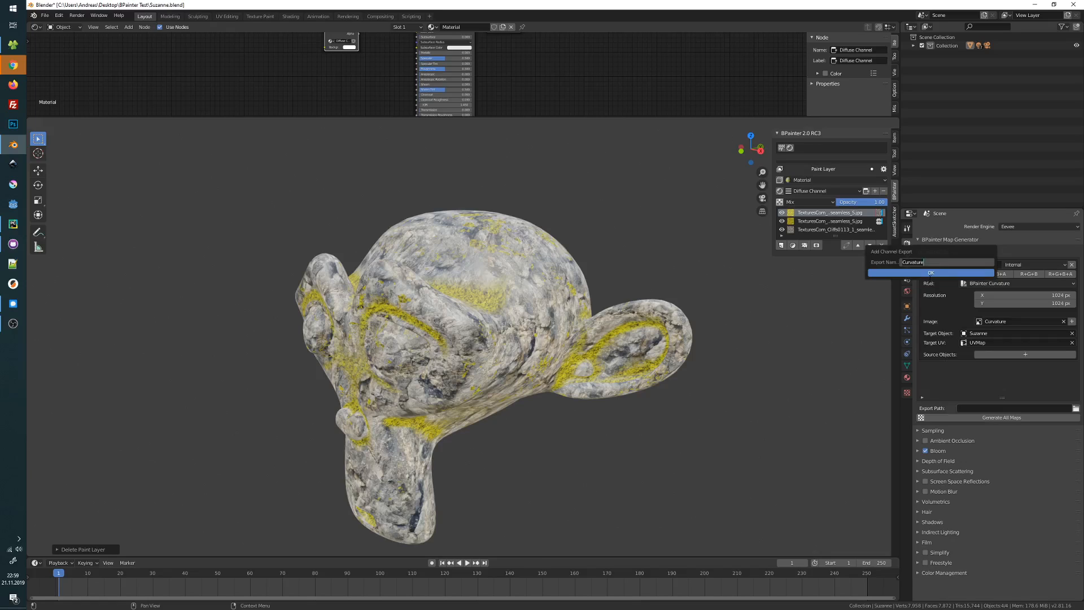
text(AO)
key(Return)
click(935, 272)
click(982, 297)
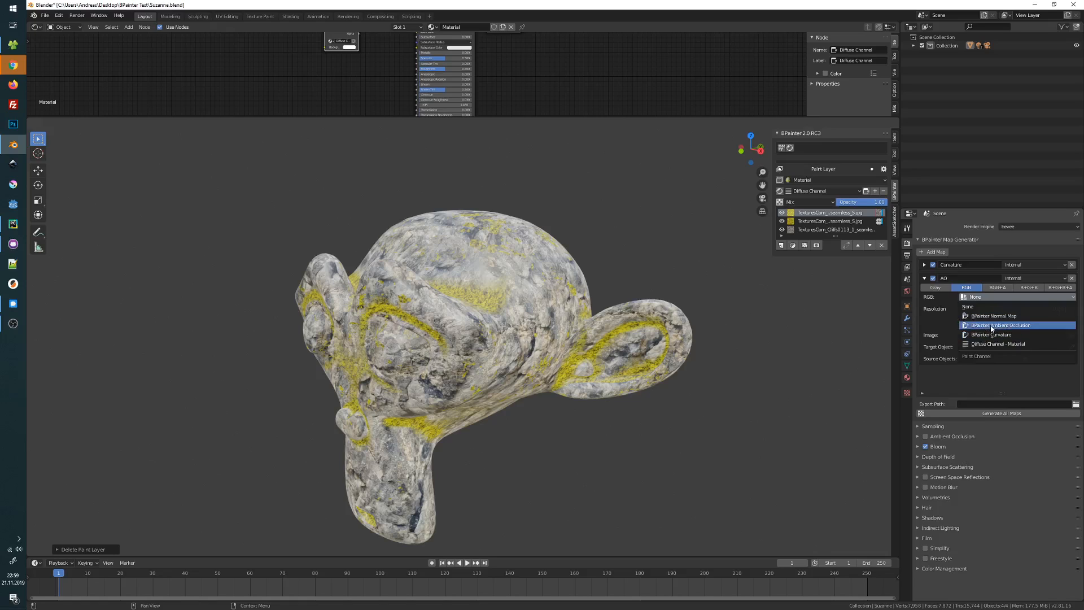
click(991, 328)
Step: Set the AO map's target object to Suzanne and its target UV to UVMap
click(1071, 365)
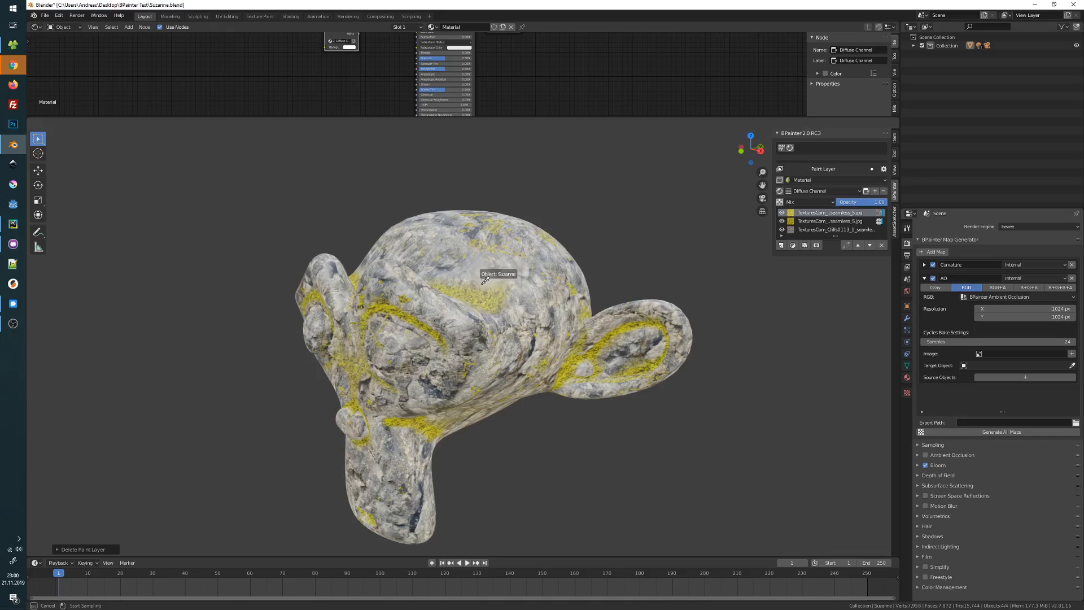
click(492, 274)
click(993, 374)
click(999, 392)
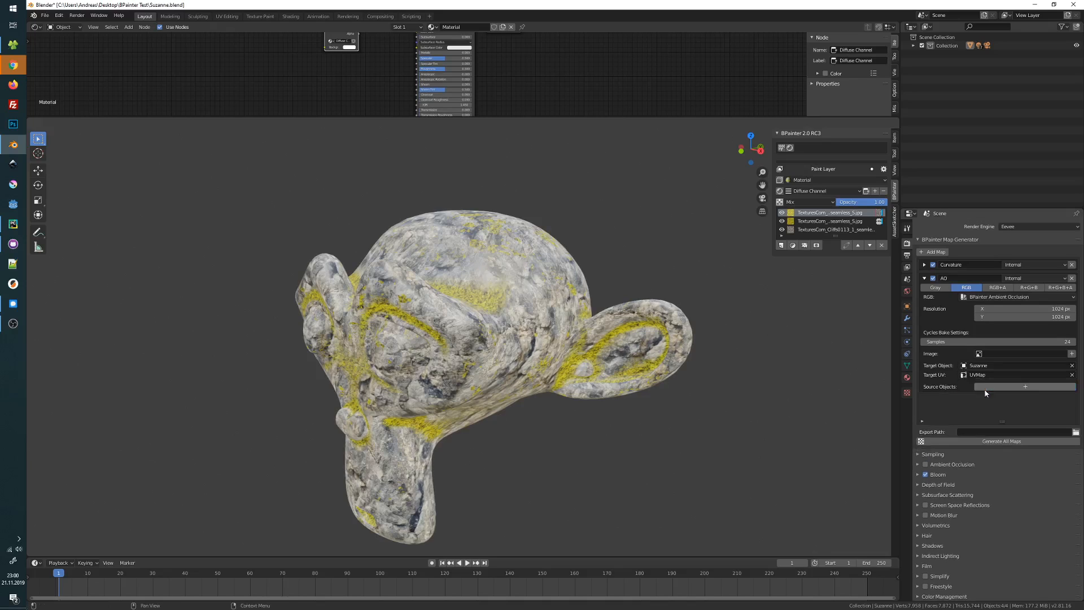
Step: Exclude the Curvature map from generation and generate the AO map
middle_drag(641, 372, 483, 335)
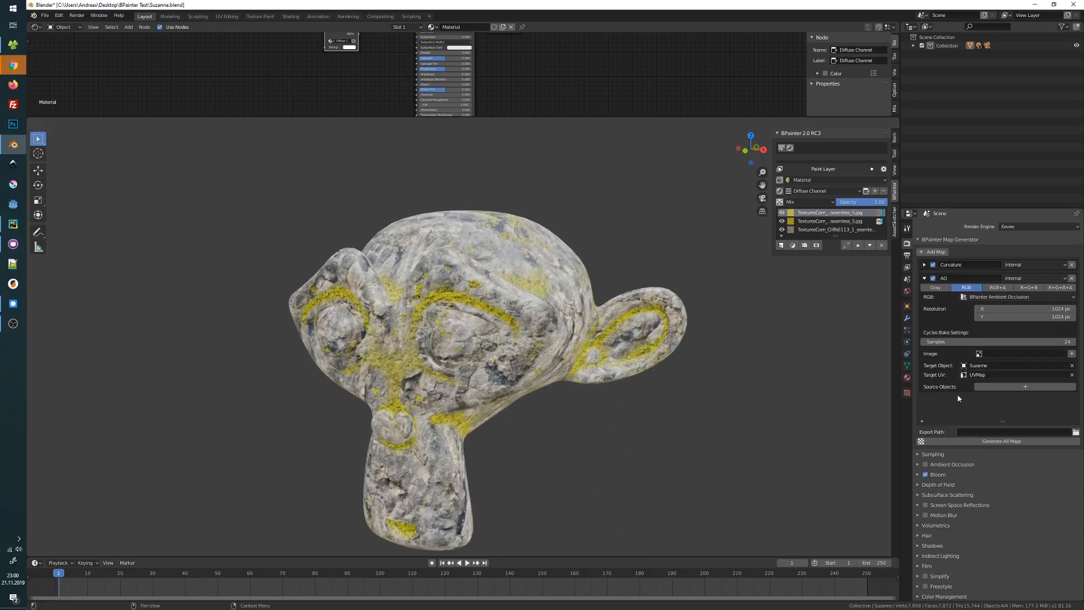
middle_drag(566, 327, 490, 311)
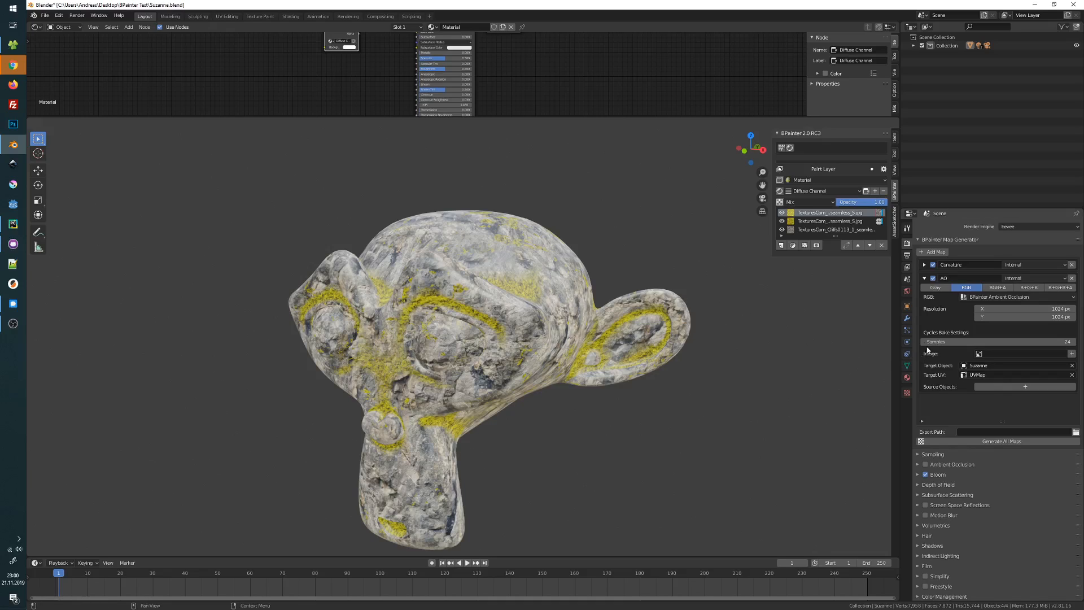
click(932, 265)
click(982, 443)
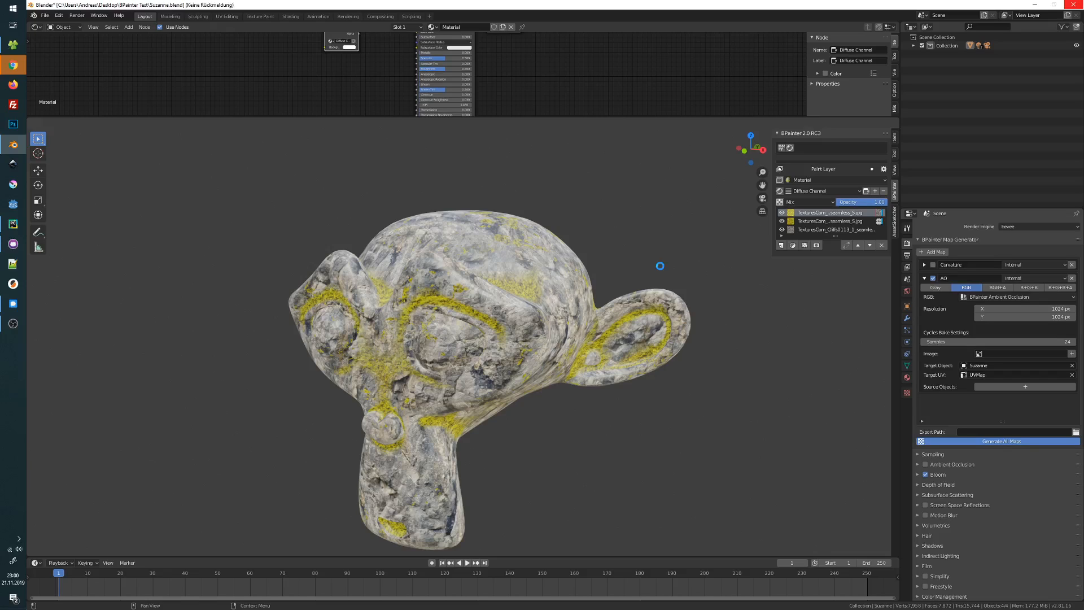
click(782, 245)
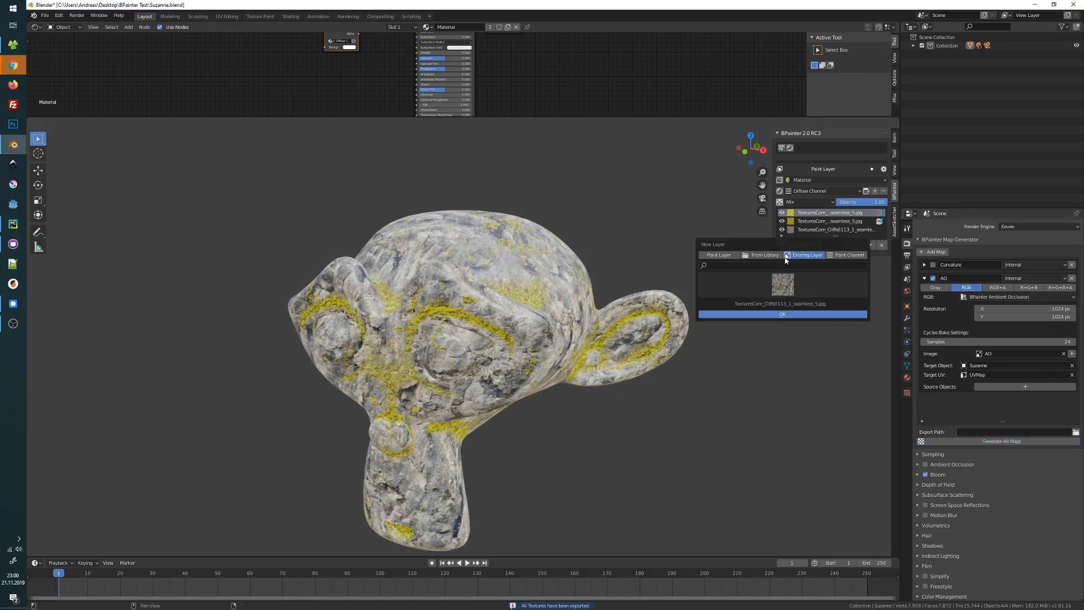
click(758, 256)
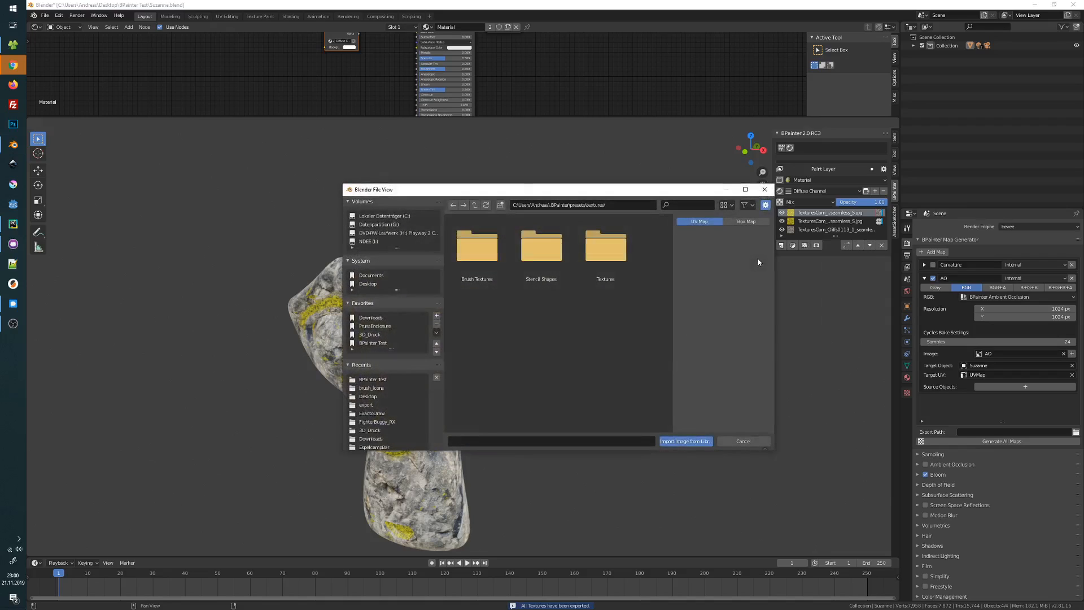
click(765, 189)
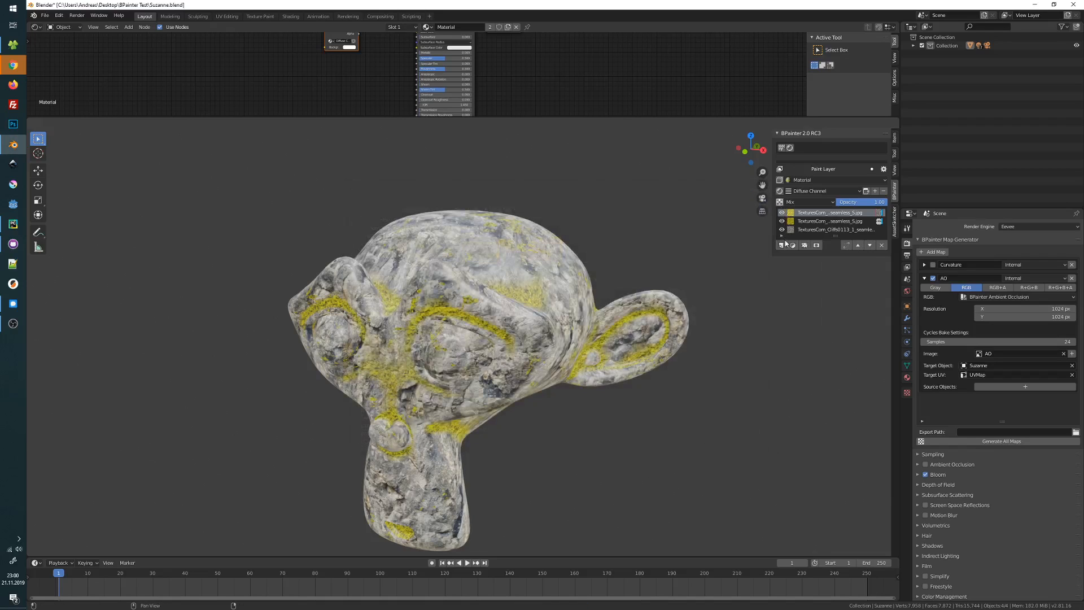
Step: Add a new layer to the Diffuse Channel from the existing AO image
click(781, 245)
click(751, 283)
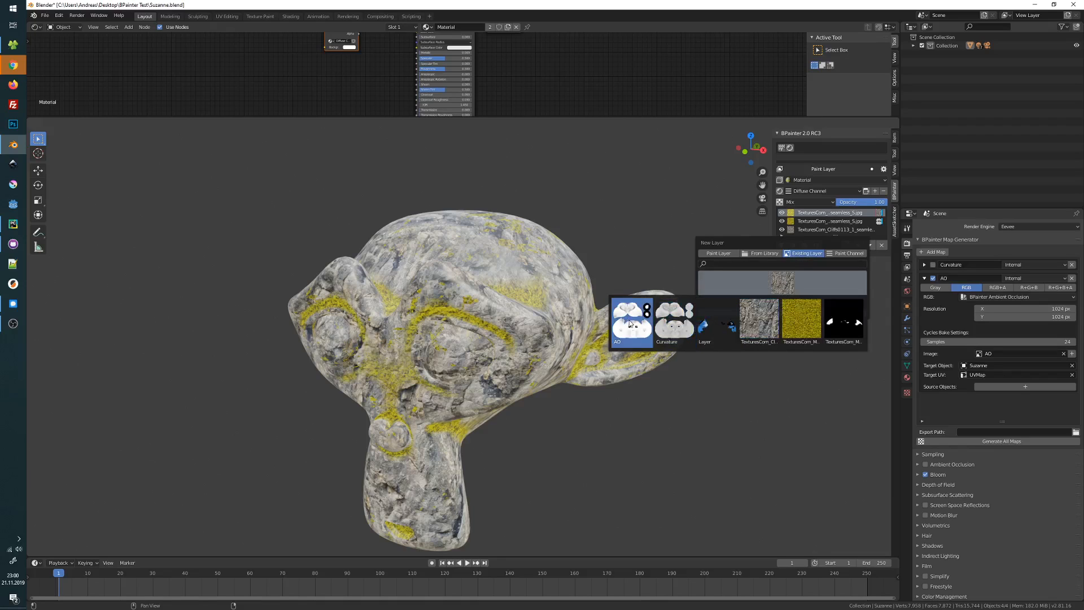
click(638, 324)
click(728, 314)
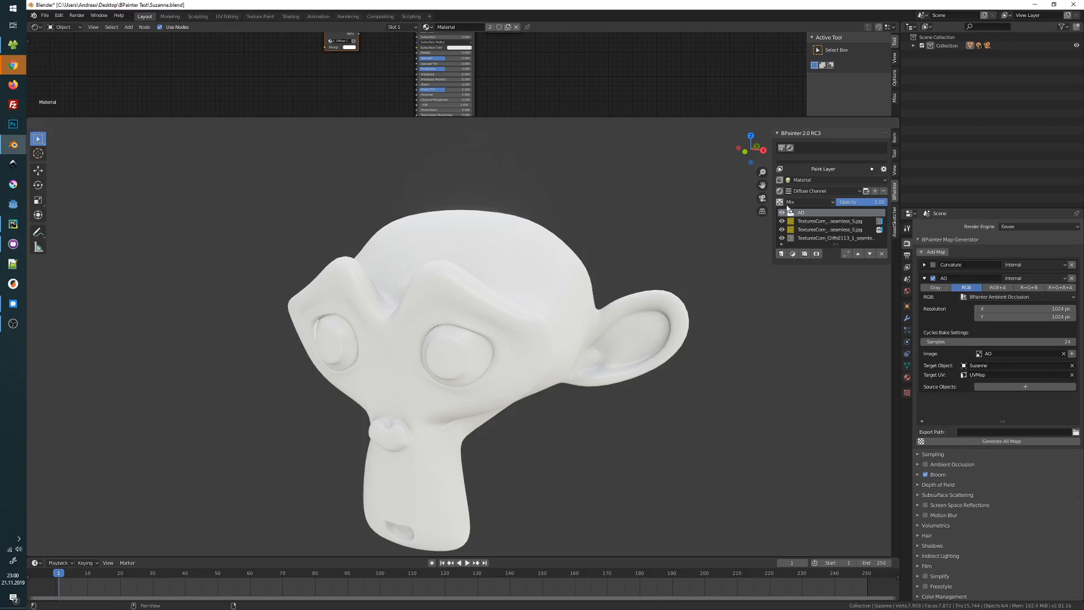
middle_drag(532, 308, 566, 308)
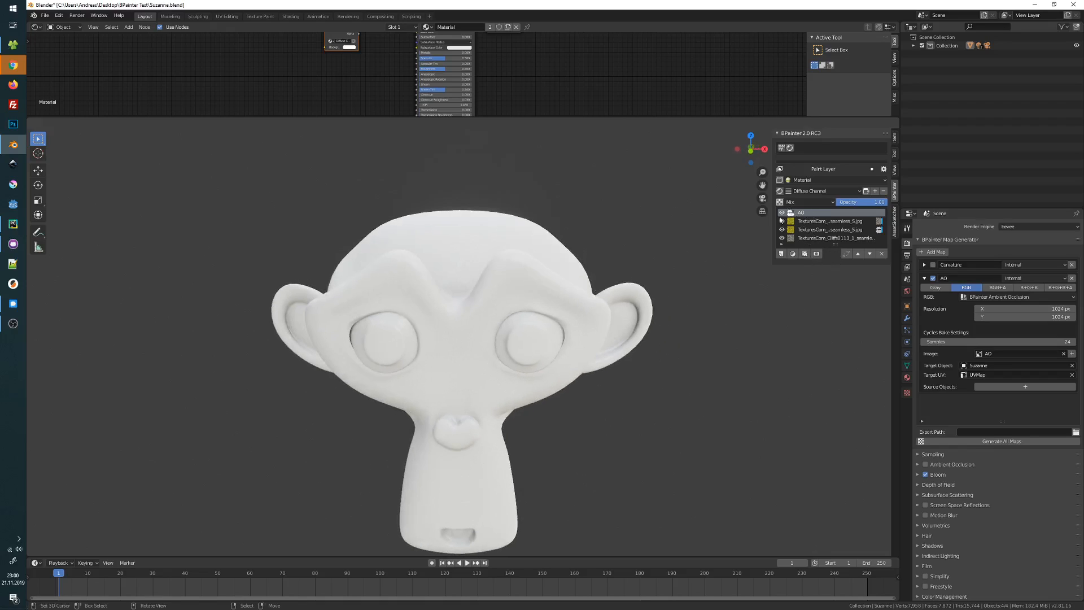
Step: Set the AO layer's blending mode to Multiply and compare the model with the layer hidden and shown
click(782, 213)
click(782, 212)
click(801, 200)
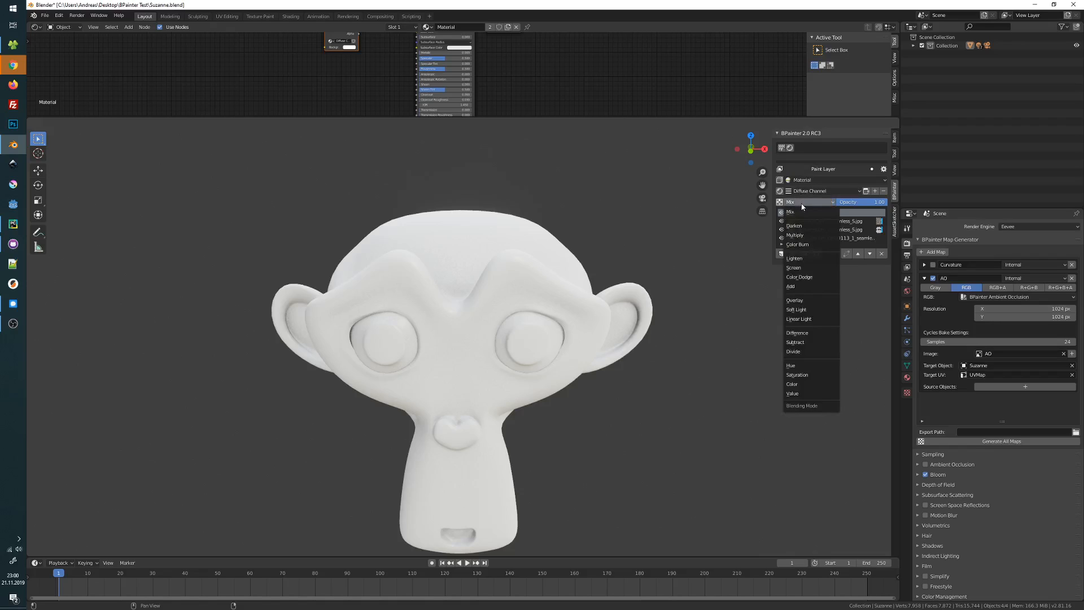
click(799, 235)
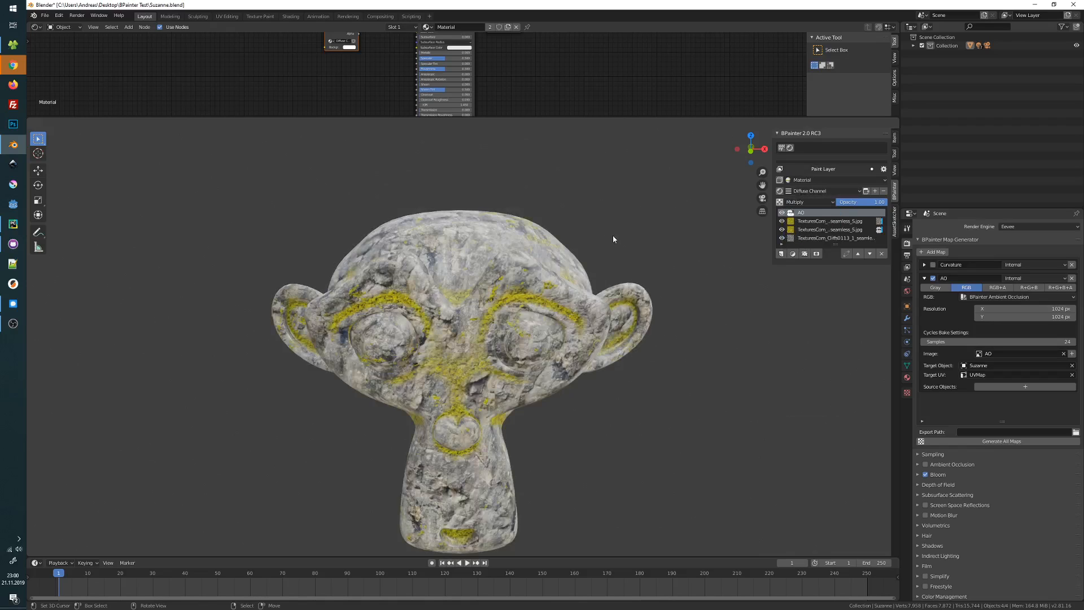
middle_drag(612, 235, 696, 245)
click(782, 213)
click(782, 213)
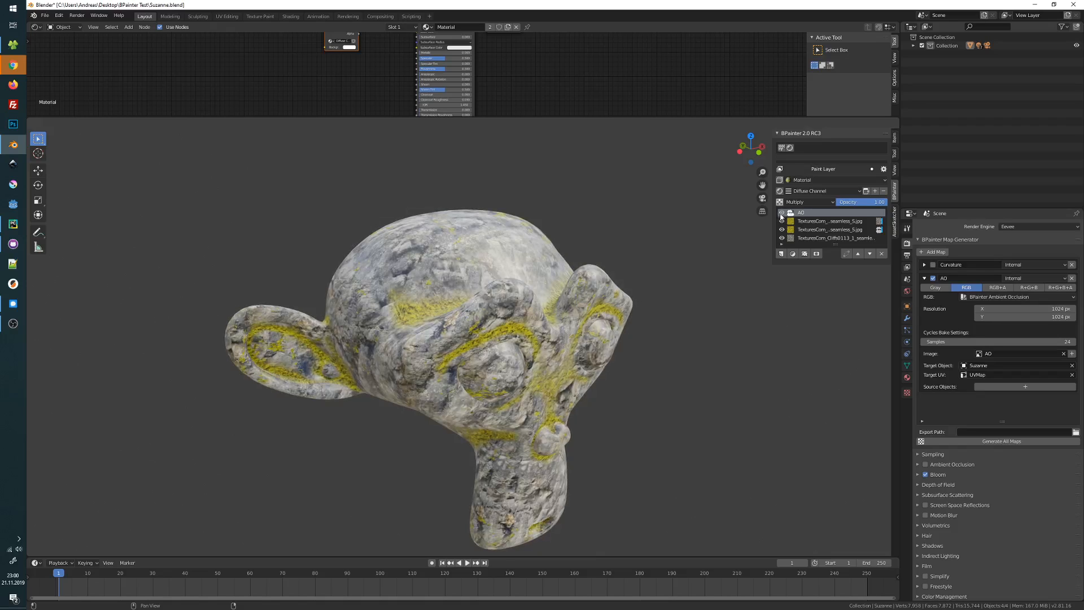
middle_drag(530, 271, 482, 276)
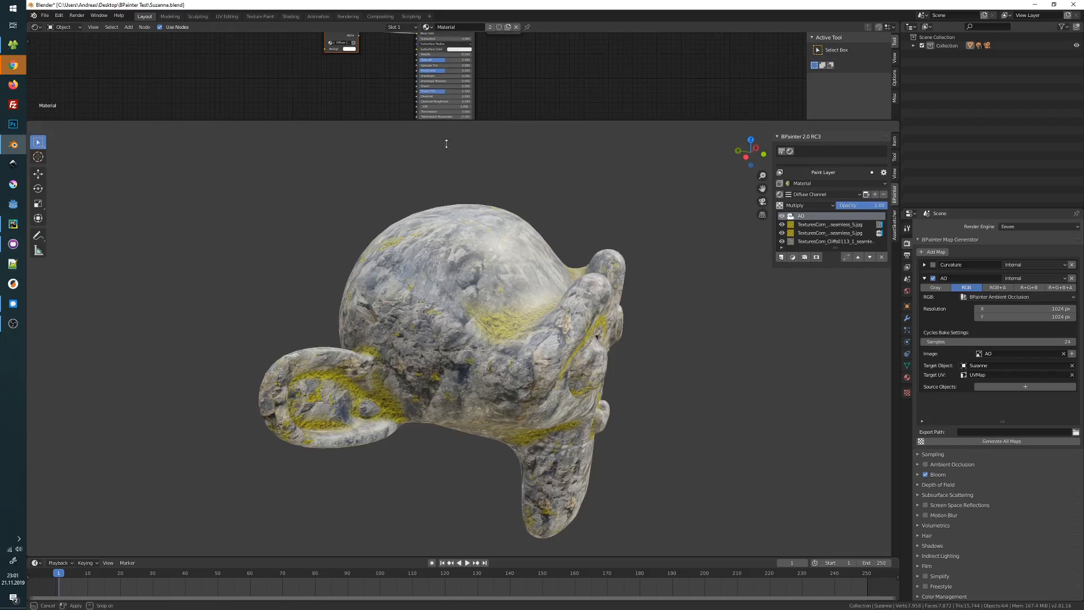
Step: Enlarge the node editor and create a new paint channel named Roughness
drag(448, 118, 406, 207)
drag(336, 74, 332, 75)
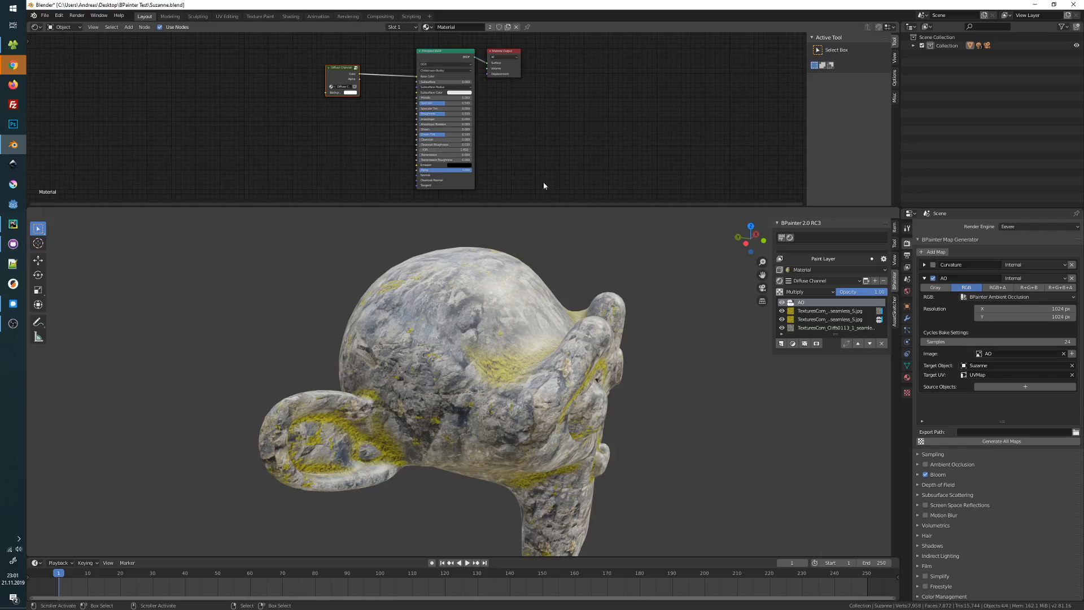
mouse_move(502, 339)
middle_down()
mouse_move(531, 358)
mouse_move(495, 340)
middle_up()
scroll(505, 337, down, 2)
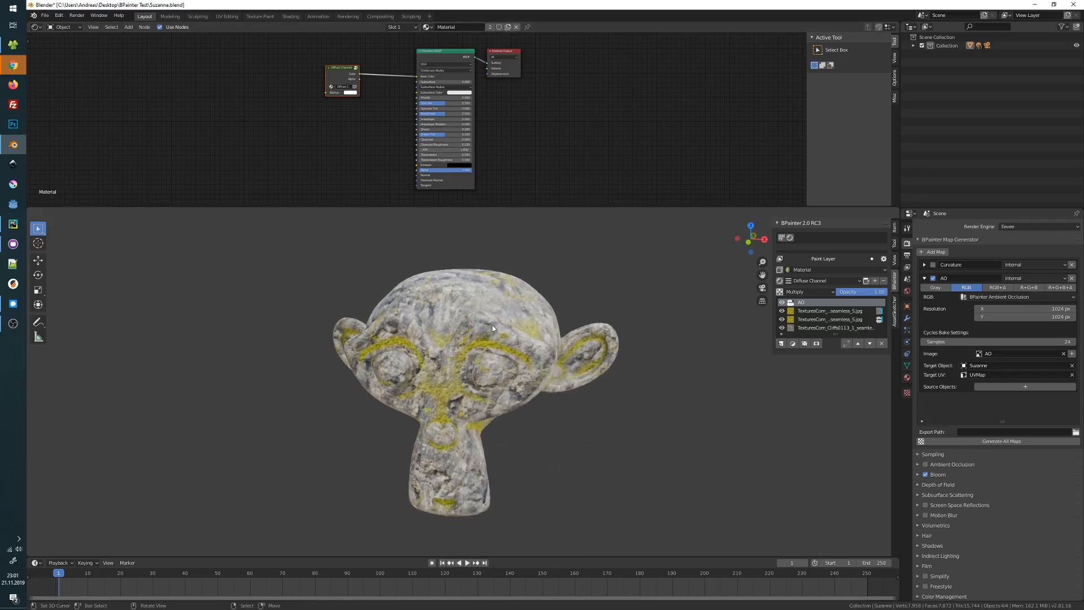
click(875, 281)
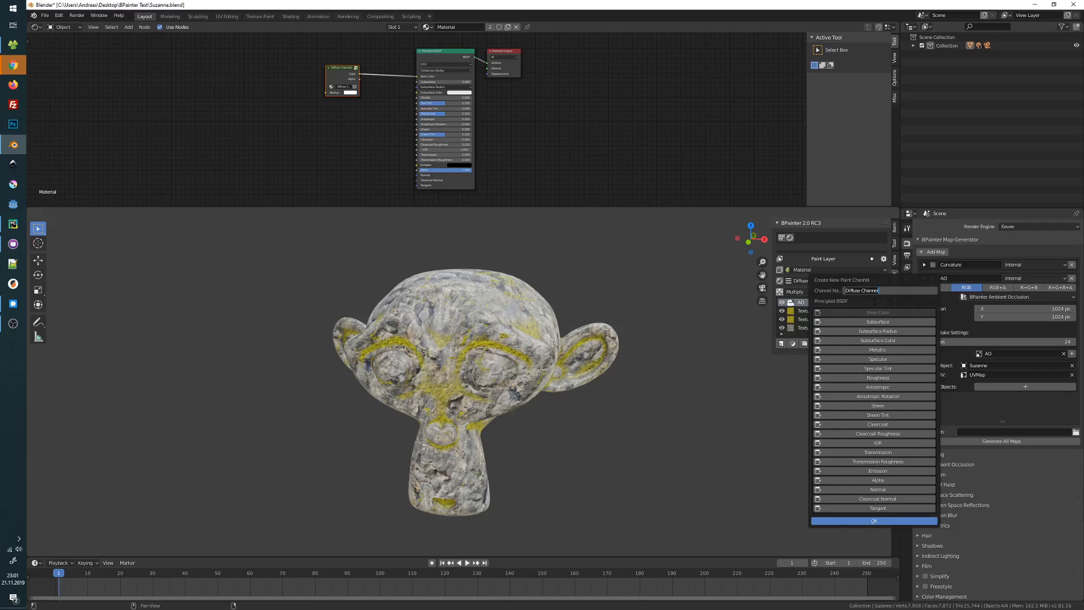
text(Roughness)
key(Return)
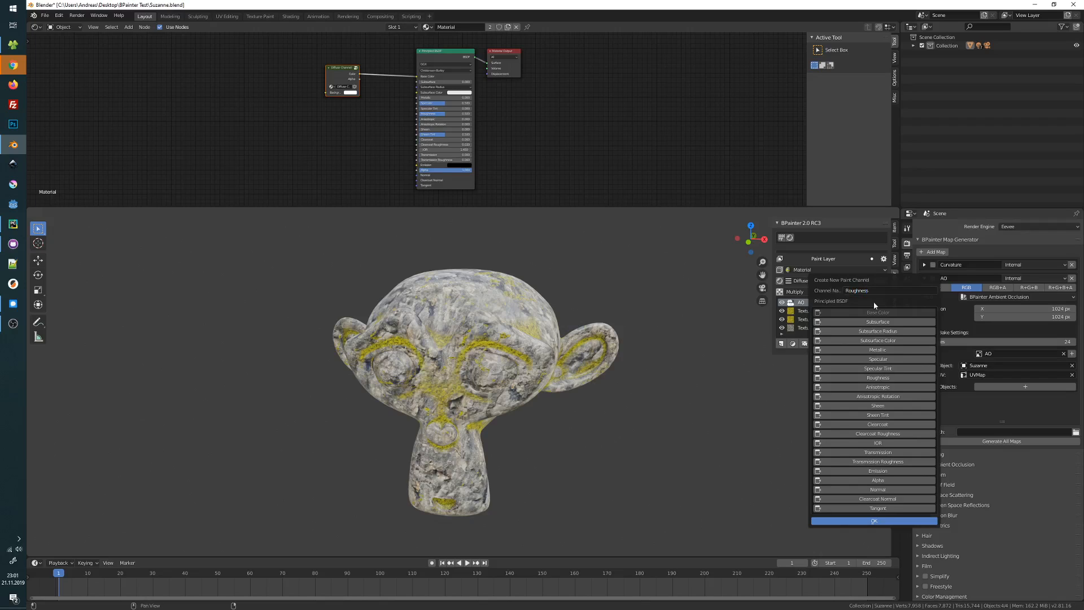
click(875, 520)
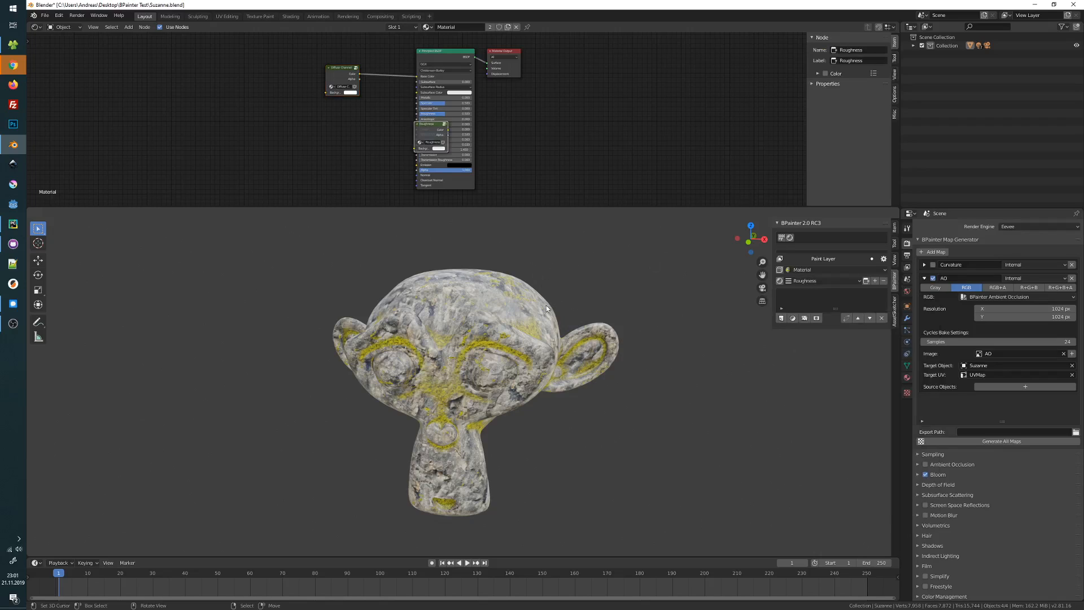
Step: Move the Roughness channel node clear of the shader node and link the channel to the Principled BSDF's Roughness input
drag(431, 141, 326, 137)
click(867, 280)
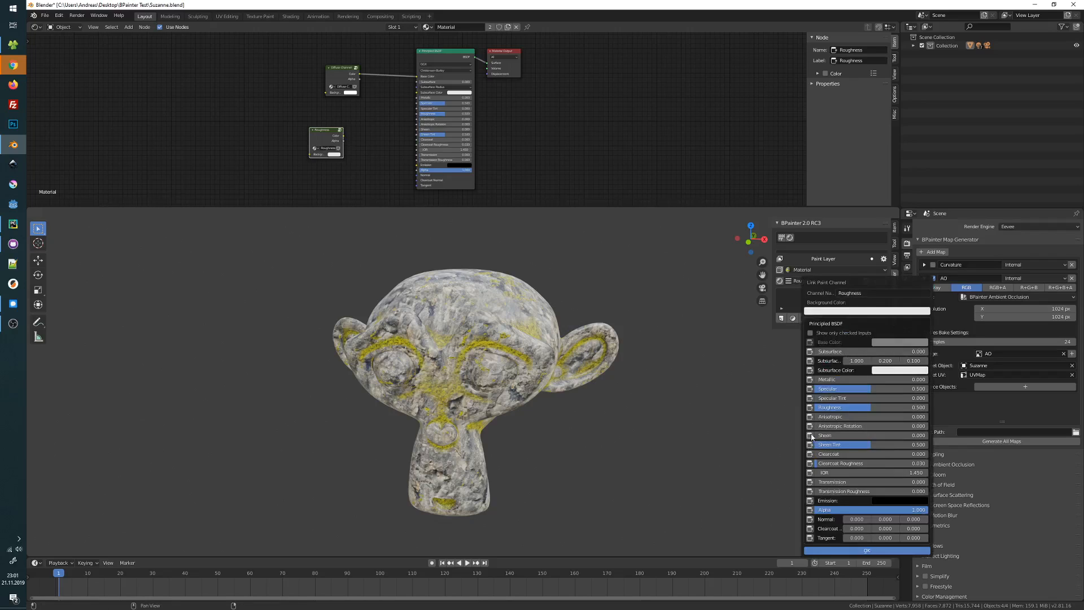
click(810, 407)
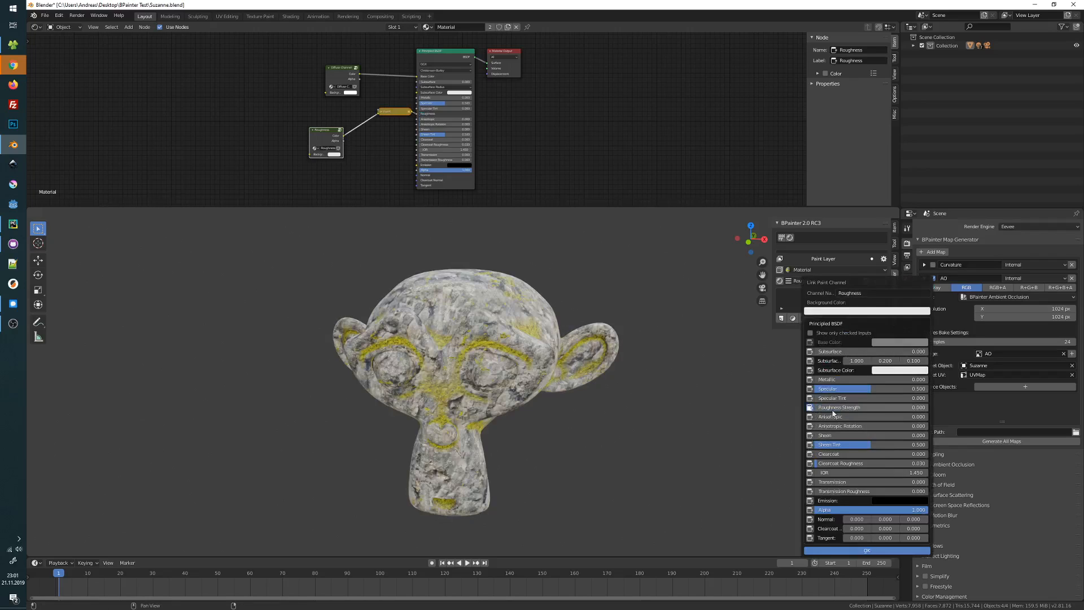
click(831, 549)
Step: Add the existing Diffuse Channel to the Roughness channel as a paint channel layer
middle_drag(650, 388, 680, 391)
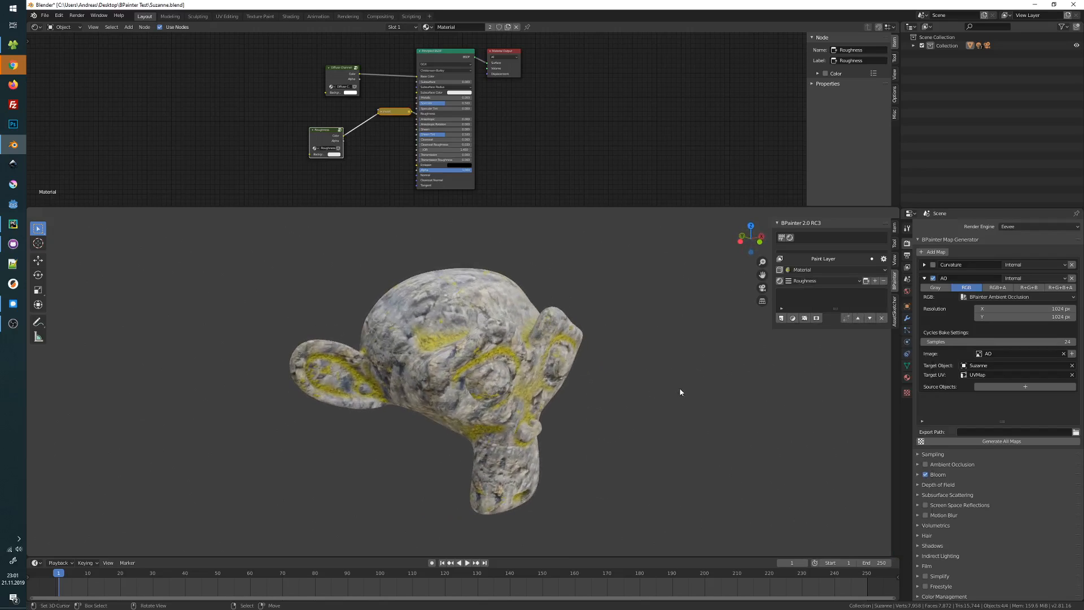
click(782, 318)
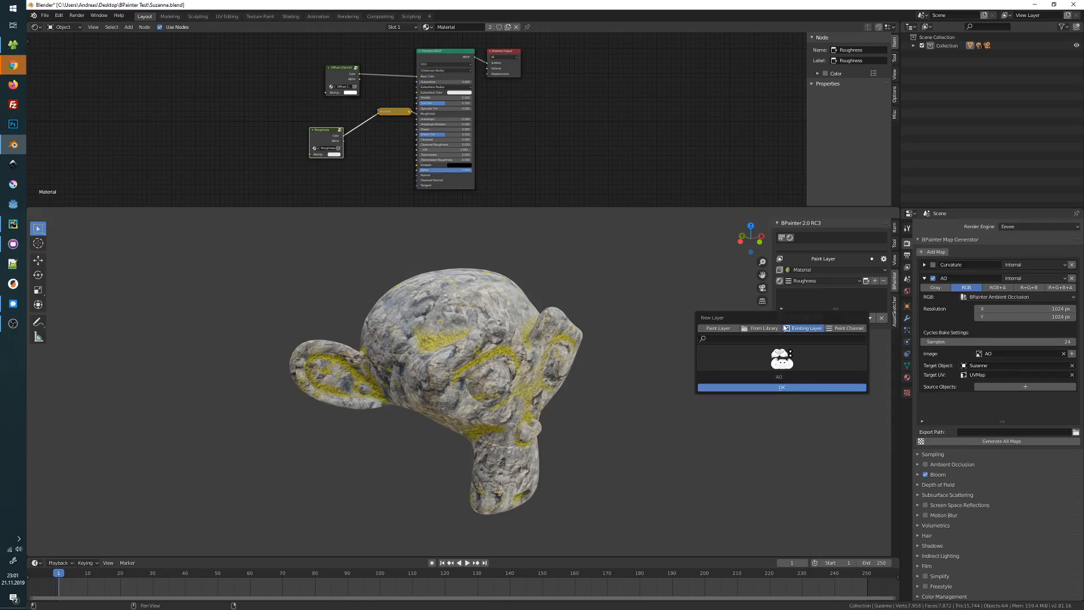
click(844, 329)
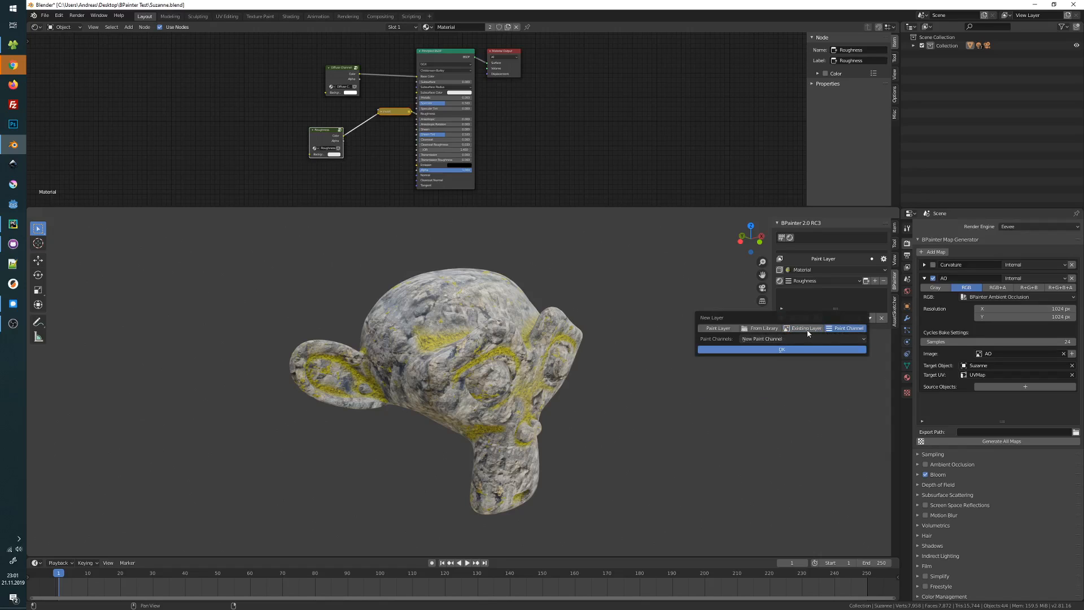
click(782, 318)
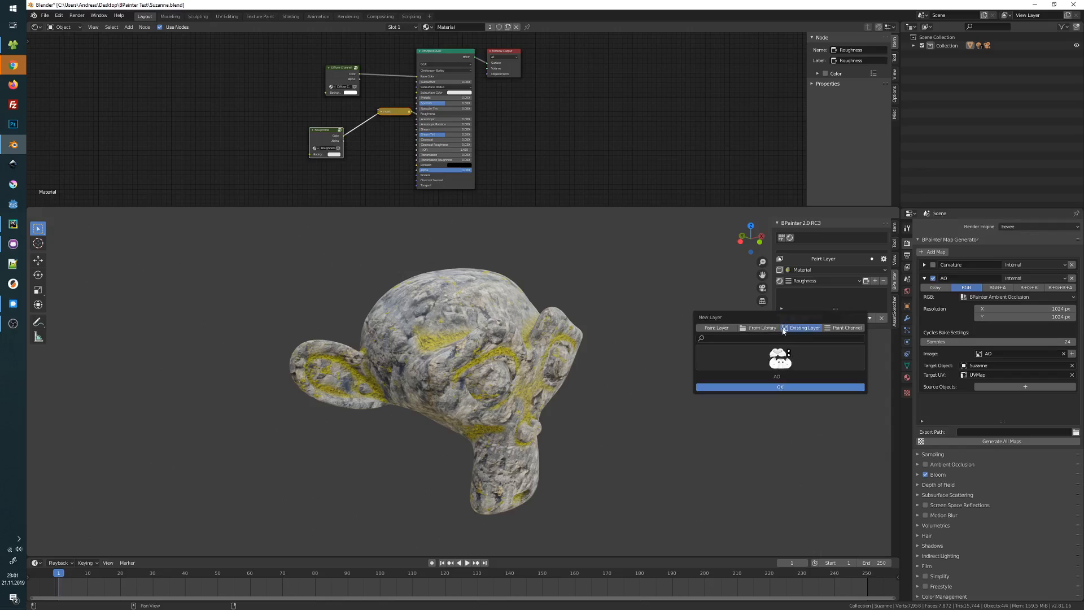
click(843, 329)
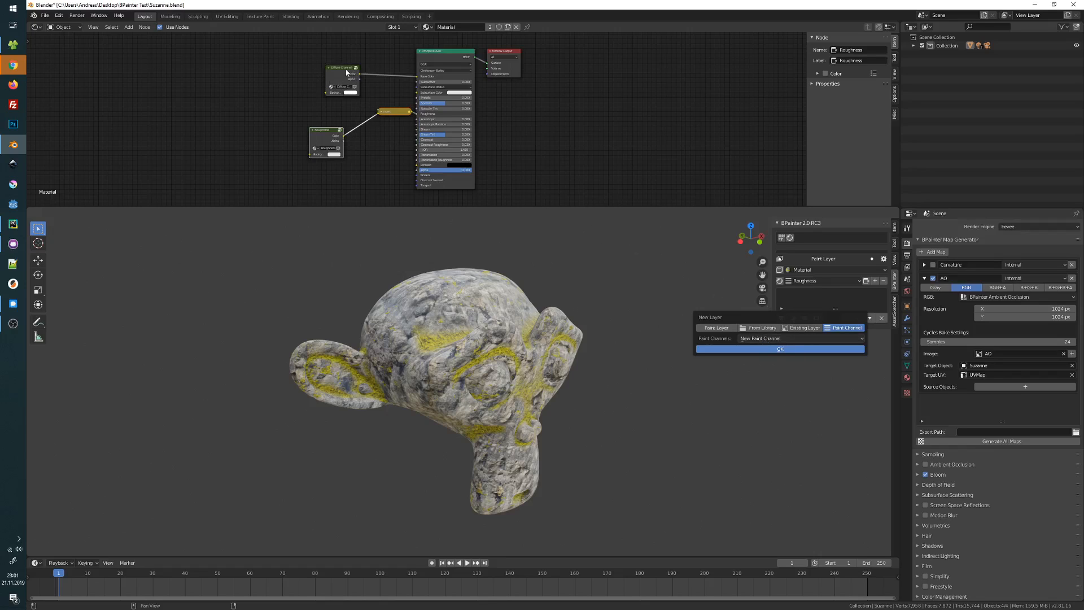
click(800, 338)
click(763, 338)
click(767, 362)
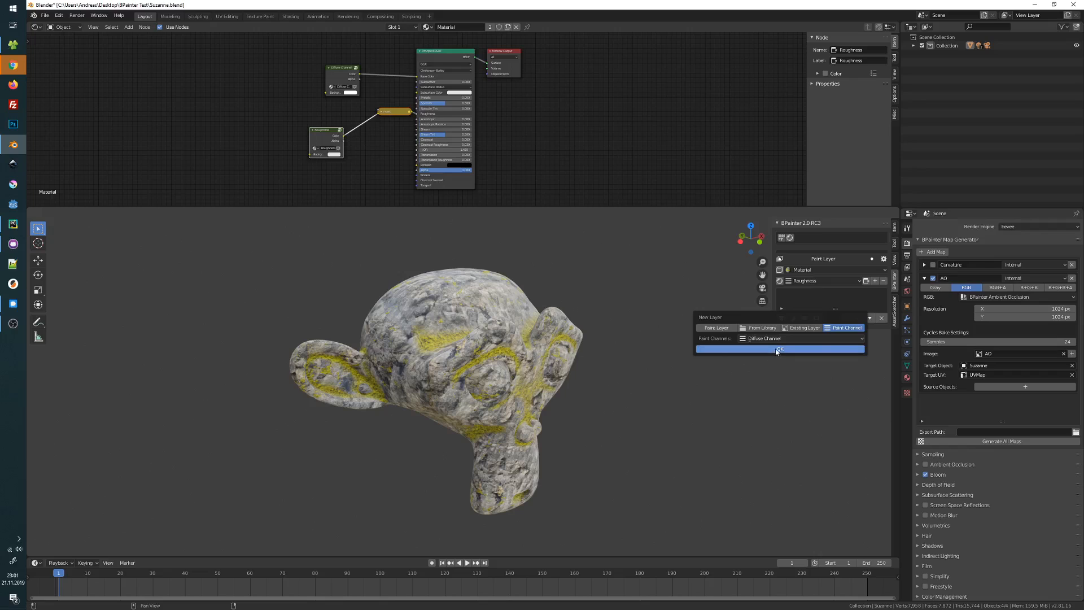
click(768, 349)
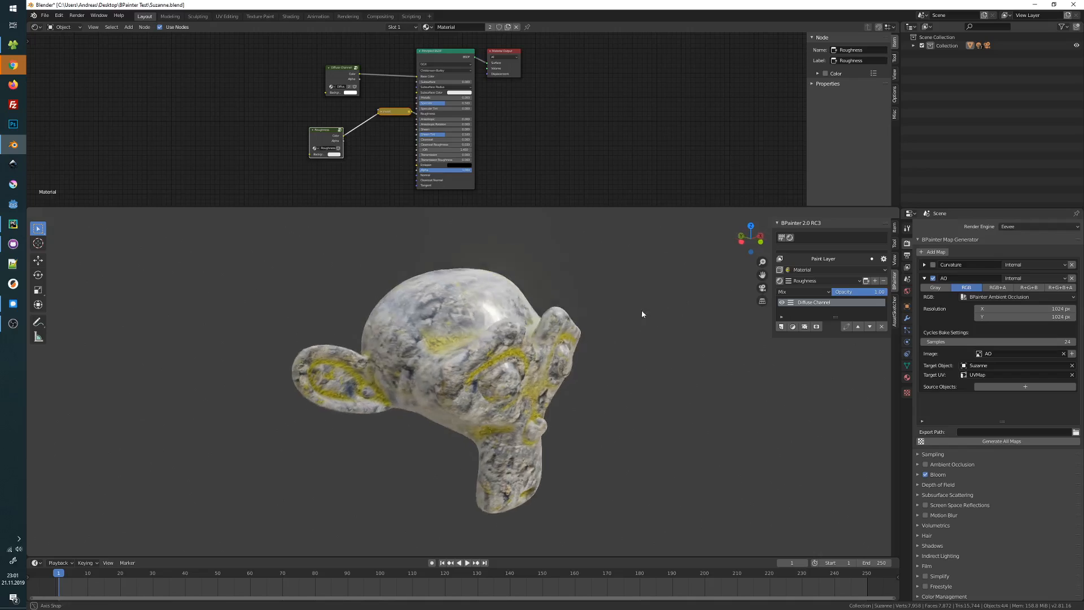
Step: Preview the Roughness channel's output on its own and examine it on Suzanne from several angles
click(780, 281)
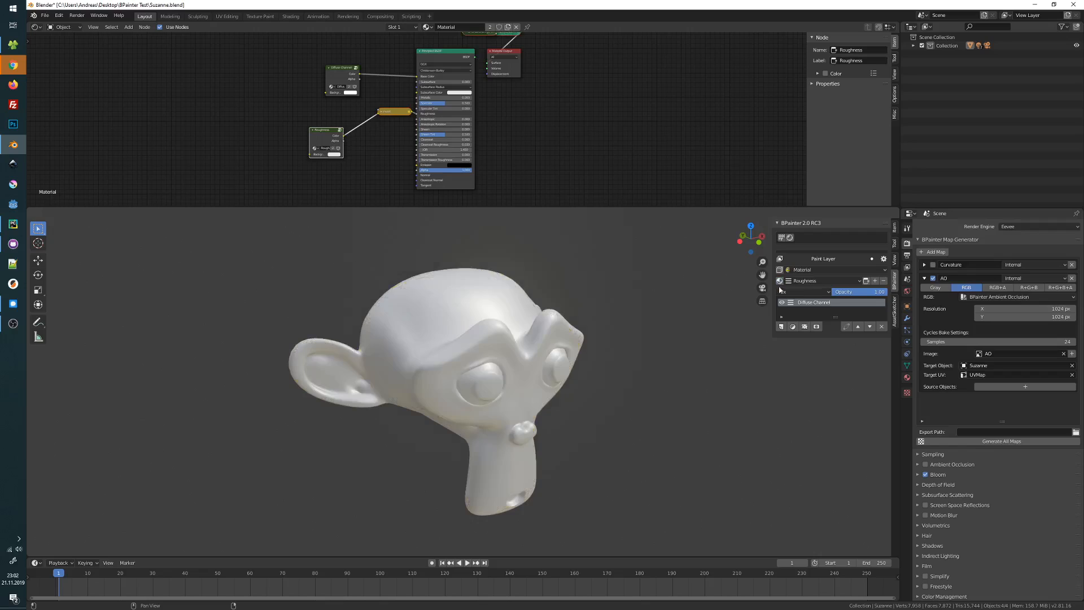
mouse_move(631, 309)
middle_down()
mouse_move(666, 338)
mouse_move(810, 305)
mouse_move(669, 314)
middle_up()
click(780, 281)
click(780, 281)
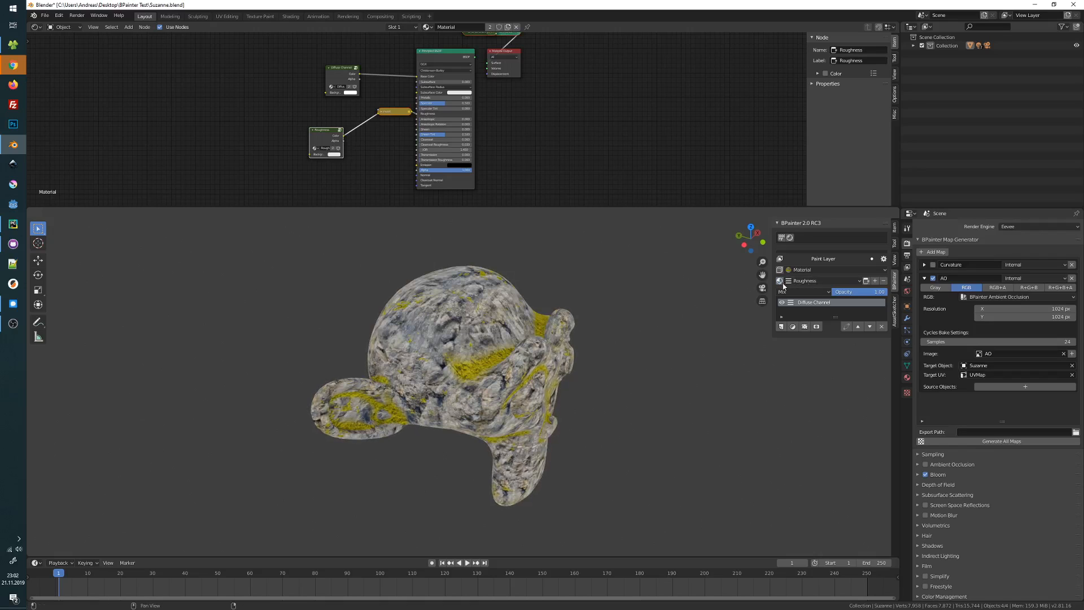
middle_drag(515, 323, 513, 310)
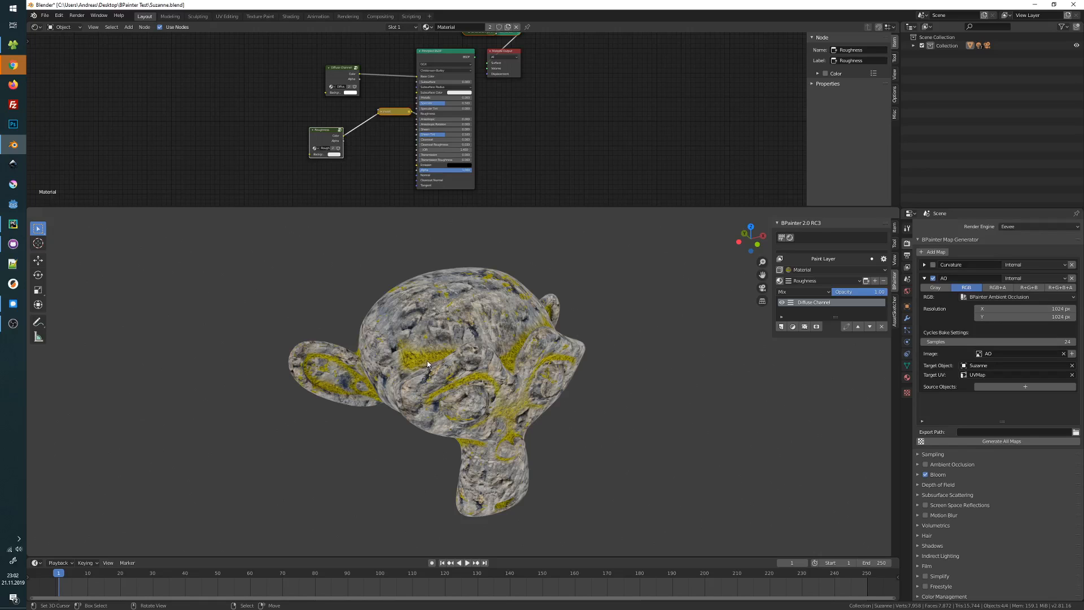
middle_drag(469, 346, 573, 341)
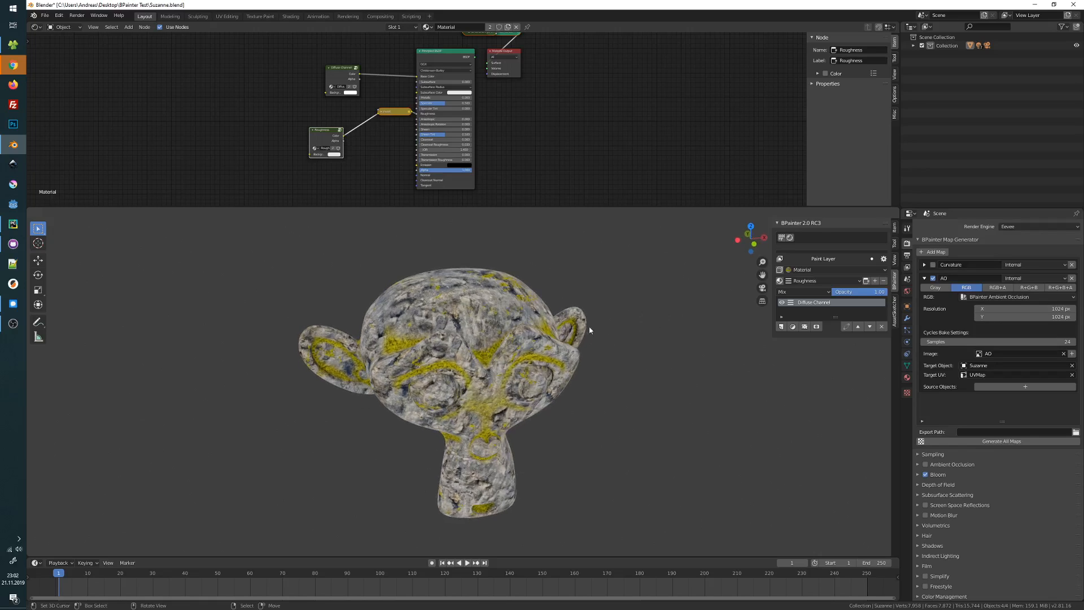
Step: Add a Hue Saturation Value adjustment layer to the Roughness channel and set its saturation to 0
click(792, 327)
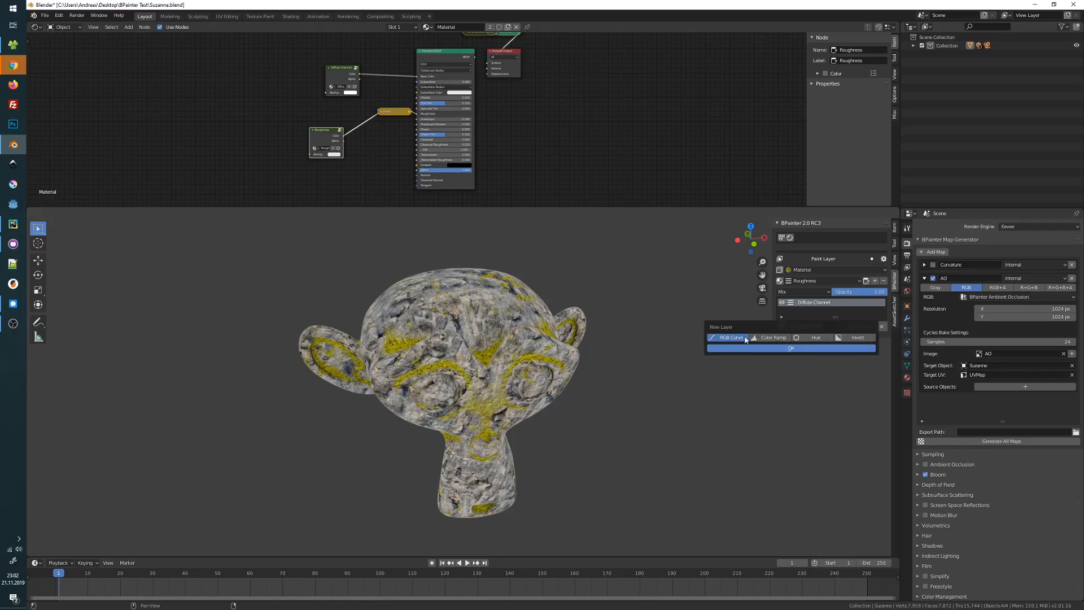
click(815, 338)
click(810, 347)
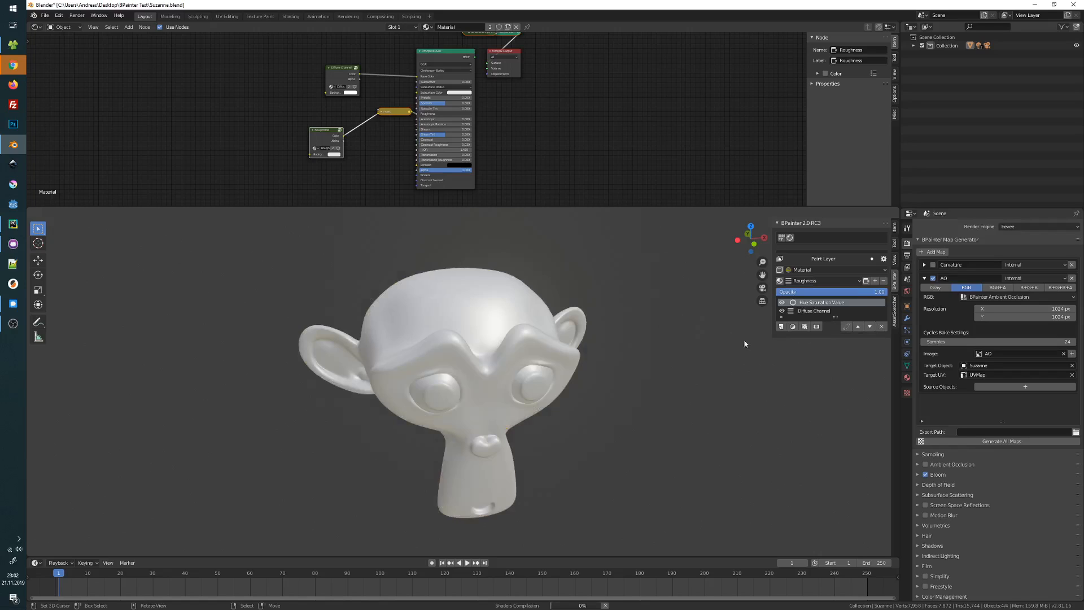
click(793, 304)
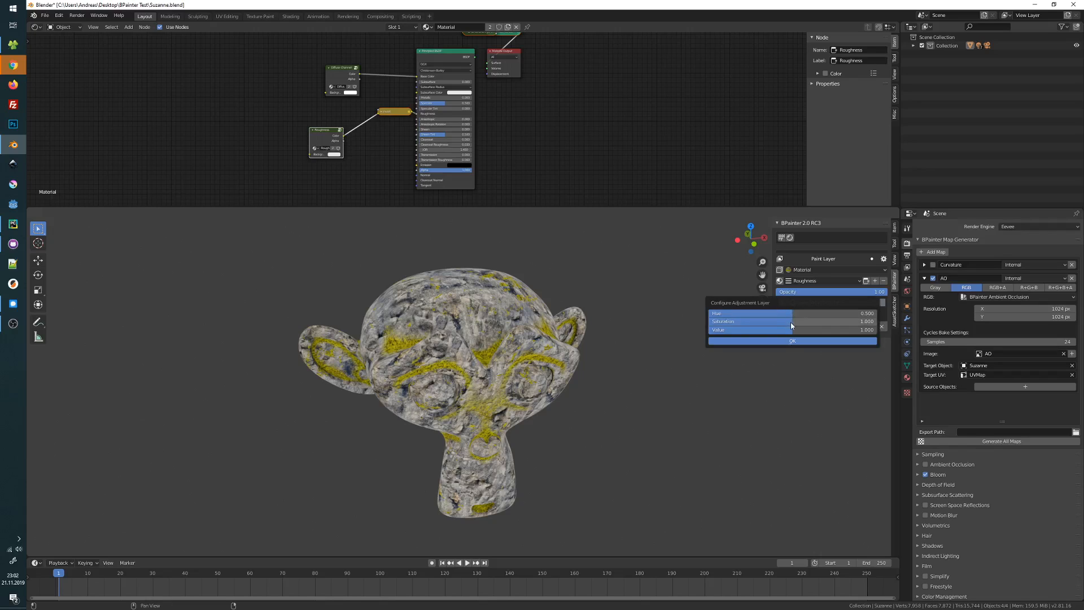
drag(790, 321, 573, 339)
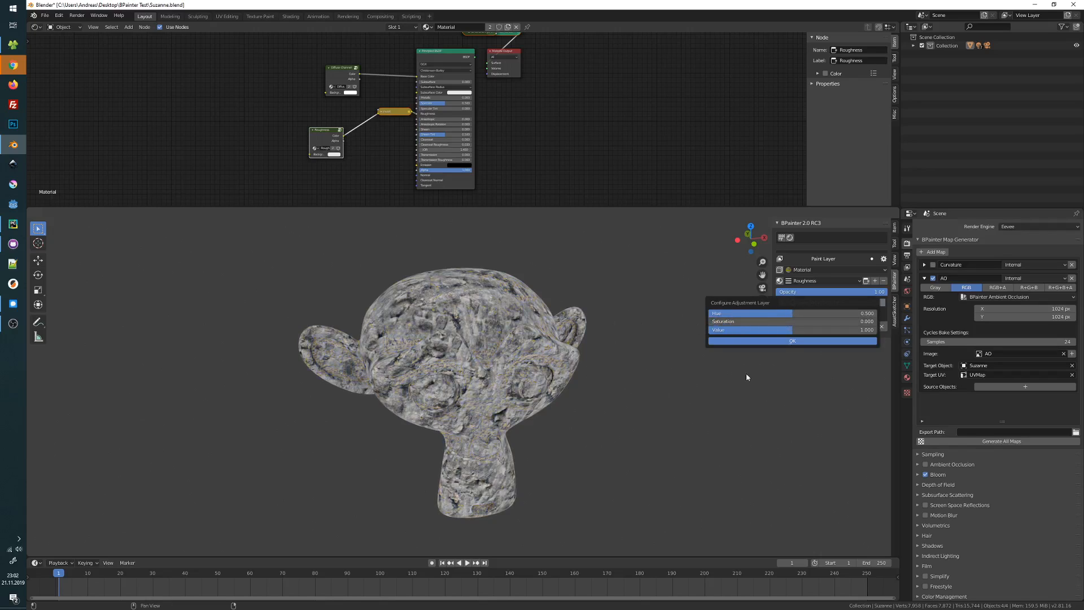
click(703, 419)
Step: Add an RGB Curves adjustment layer and flatten its curve, raising the start to about 0.39 and lowering the end to about 0.62
click(793, 327)
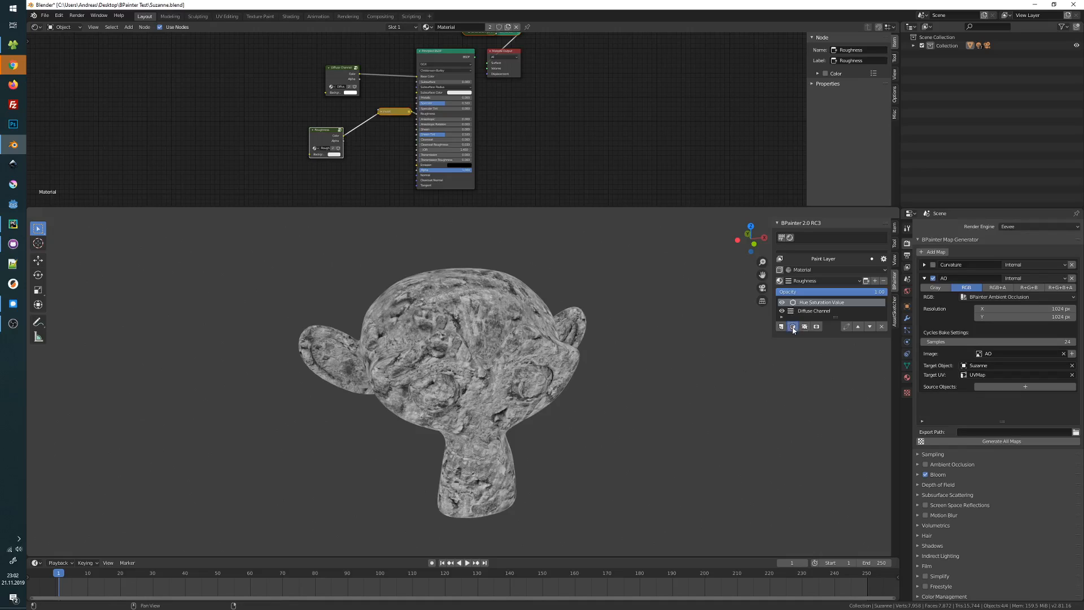
click(743, 339)
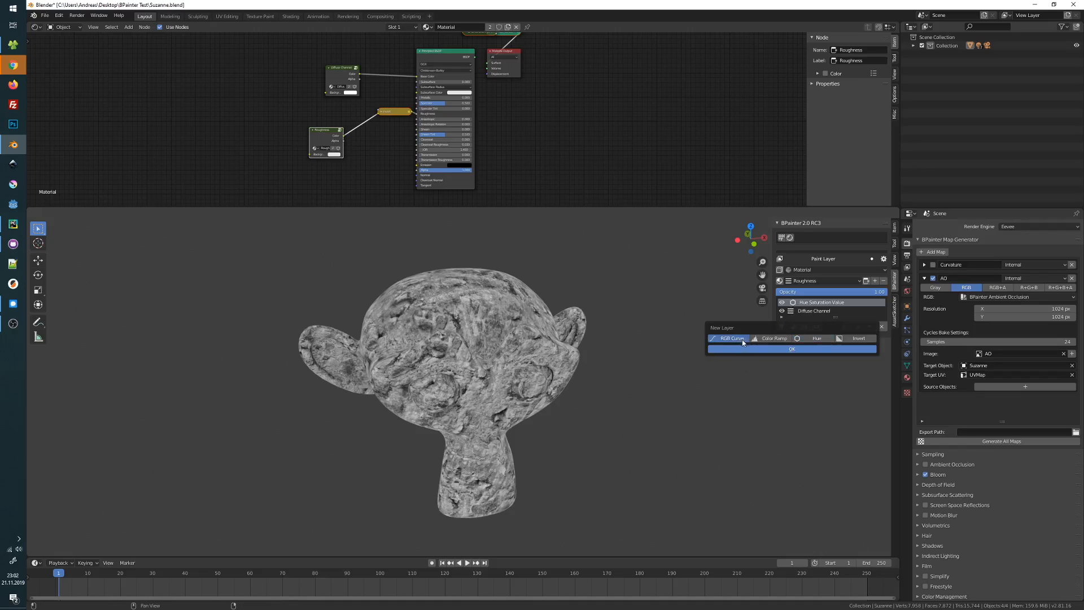
click(784, 349)
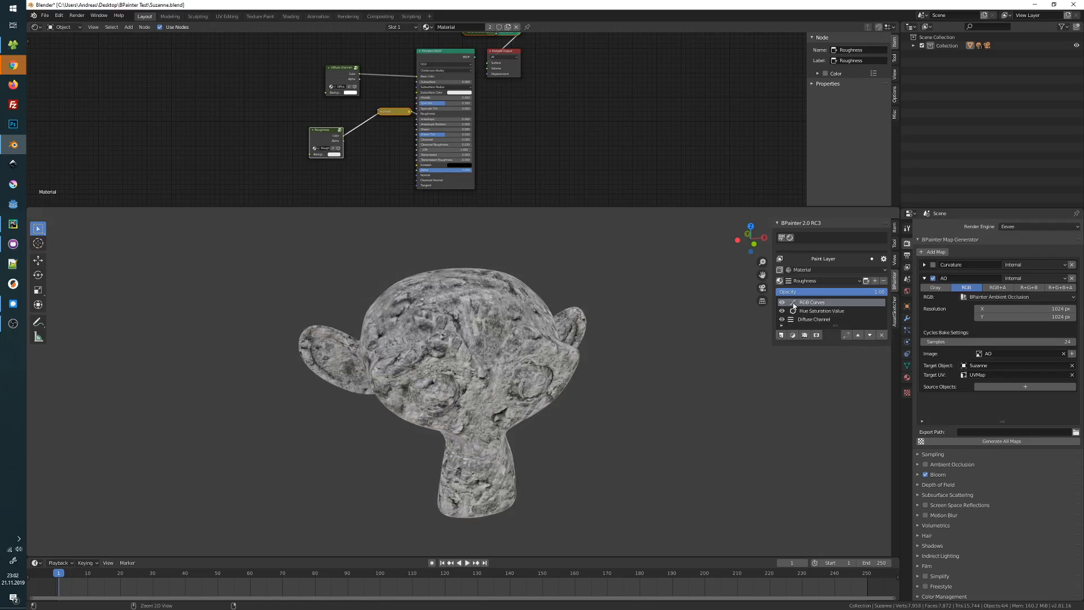
drag(713, 385, 728, 362)
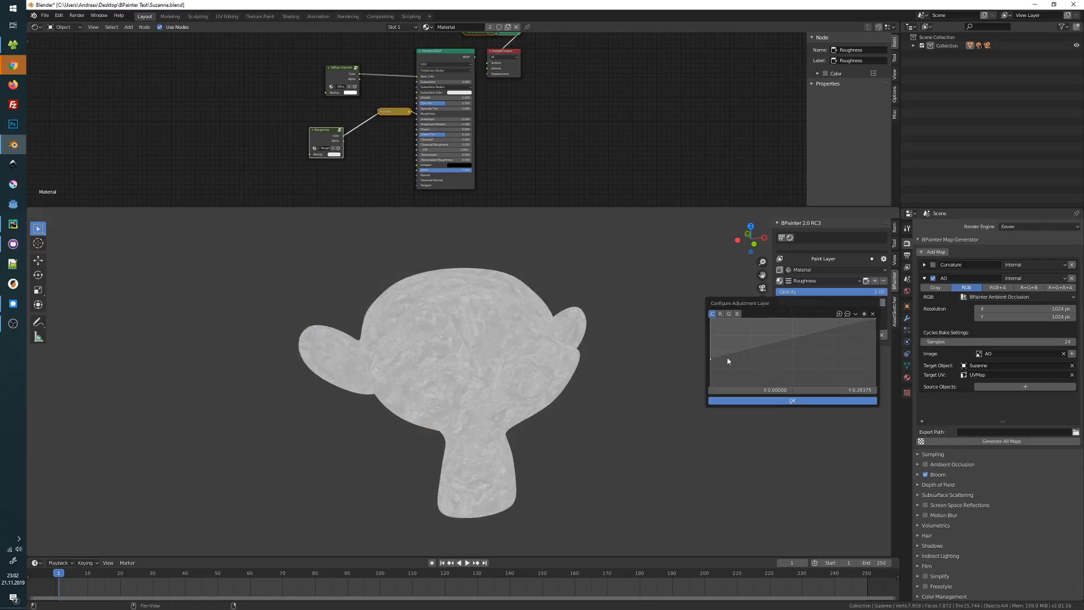
drag(874, 321, 877, 345)
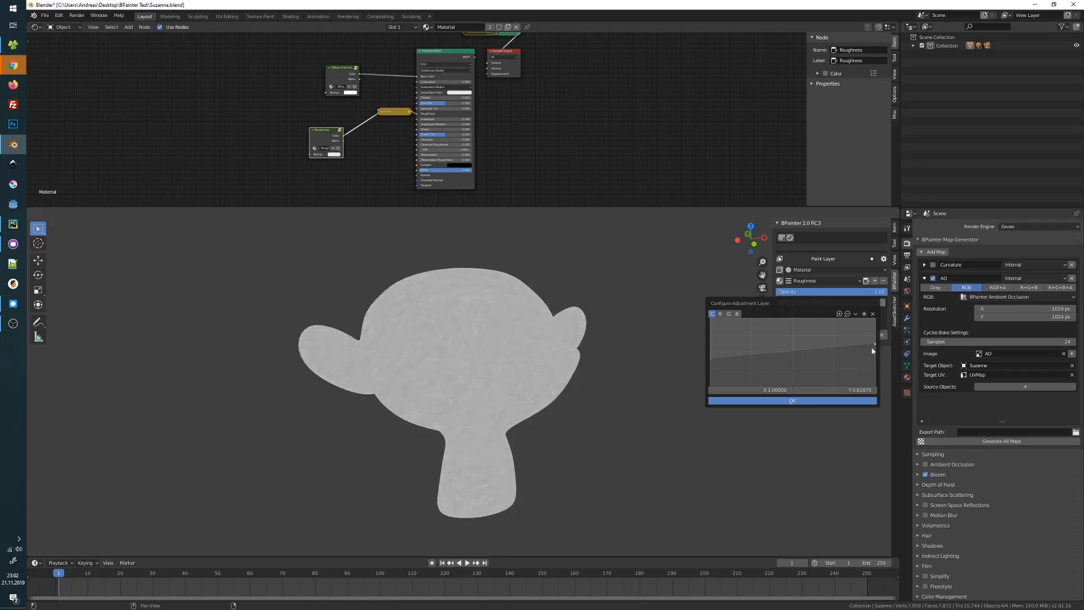
click(711, 358)
click(774, 400)
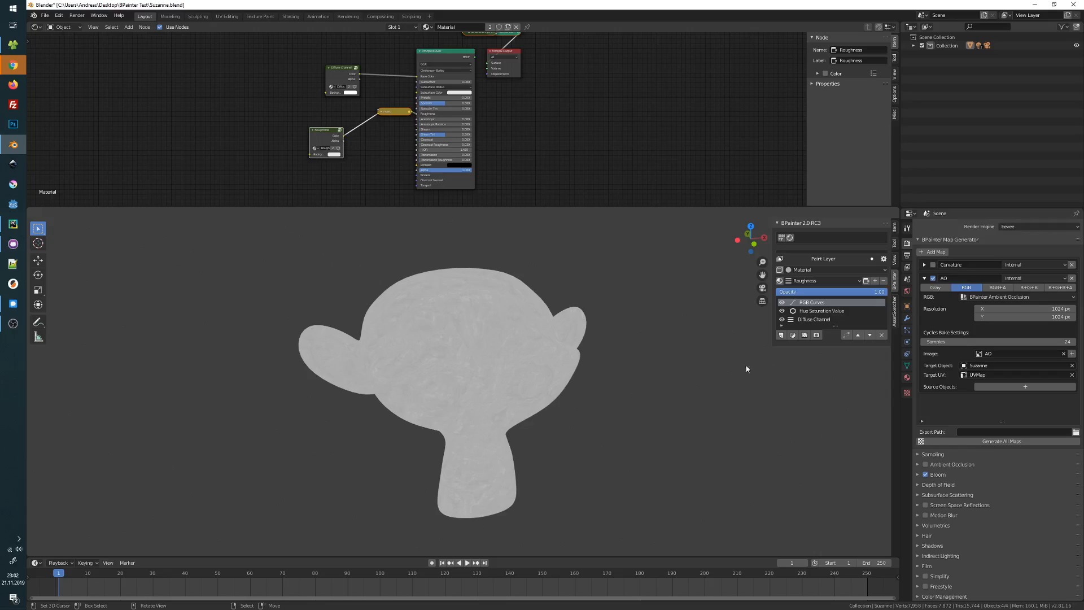
Step: Add a middle point to the RGB Curves layer's curve and raise it near the top to form an arch
click(805, 318)
drag(792, 353, 790, 324)
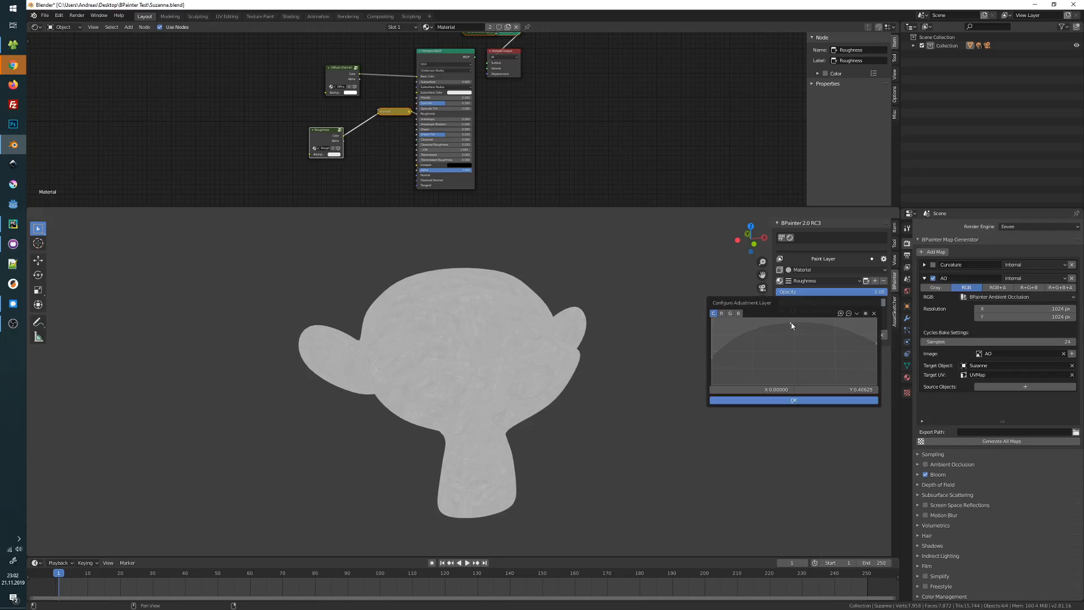
click(662, 389)
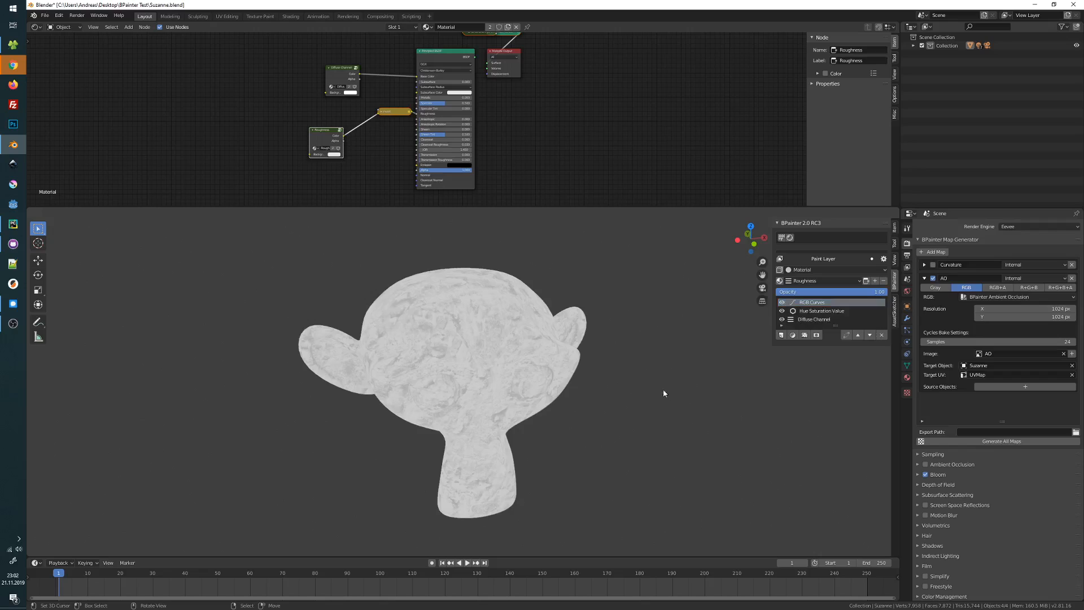
Step: Switch from the Roughness channel preview back to the full material and inspect the reflections on Suzanne's head
click(780, 280)
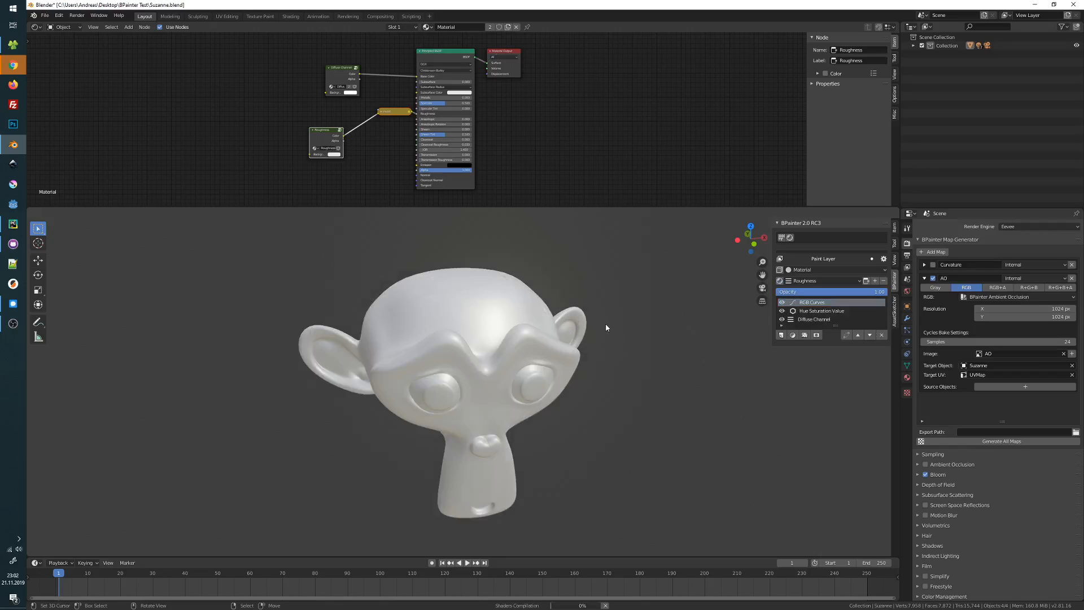
middle_drag(605, 325, 582, 322)
scroll(649, 318, up, 3)
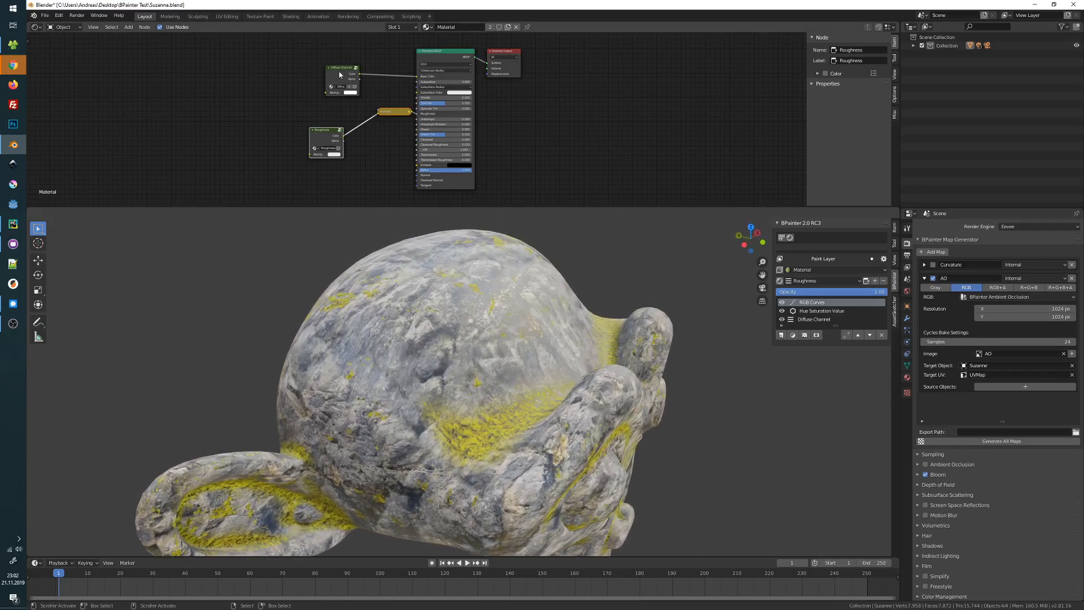
middle_drag(497, 299, 540, 301)
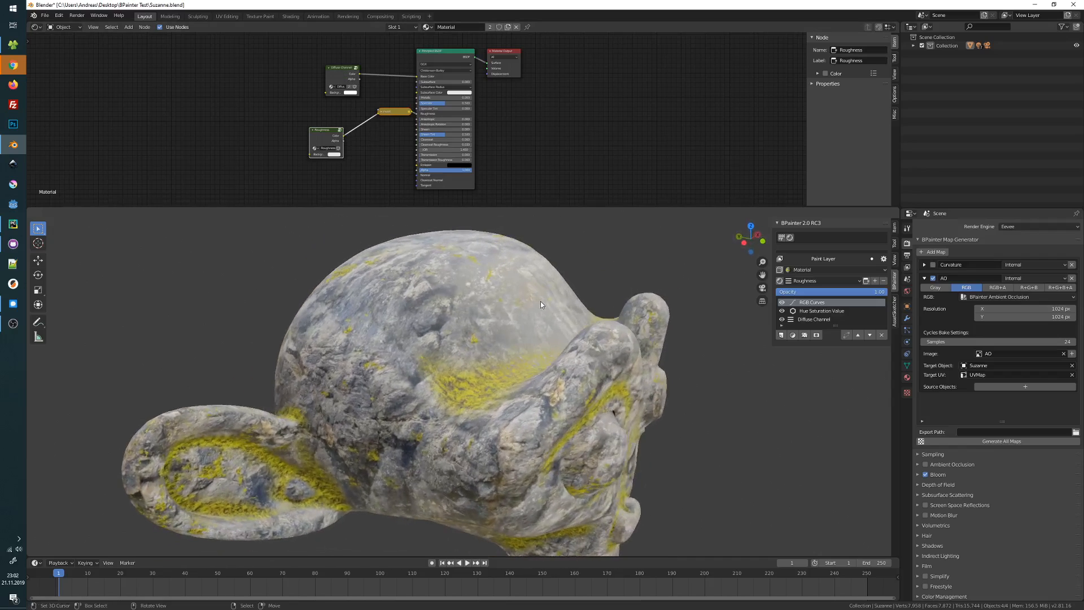
Step: Compare the model with the RGB Curves and Hue Saturation Value layers hidden and shown
click(782, 303)
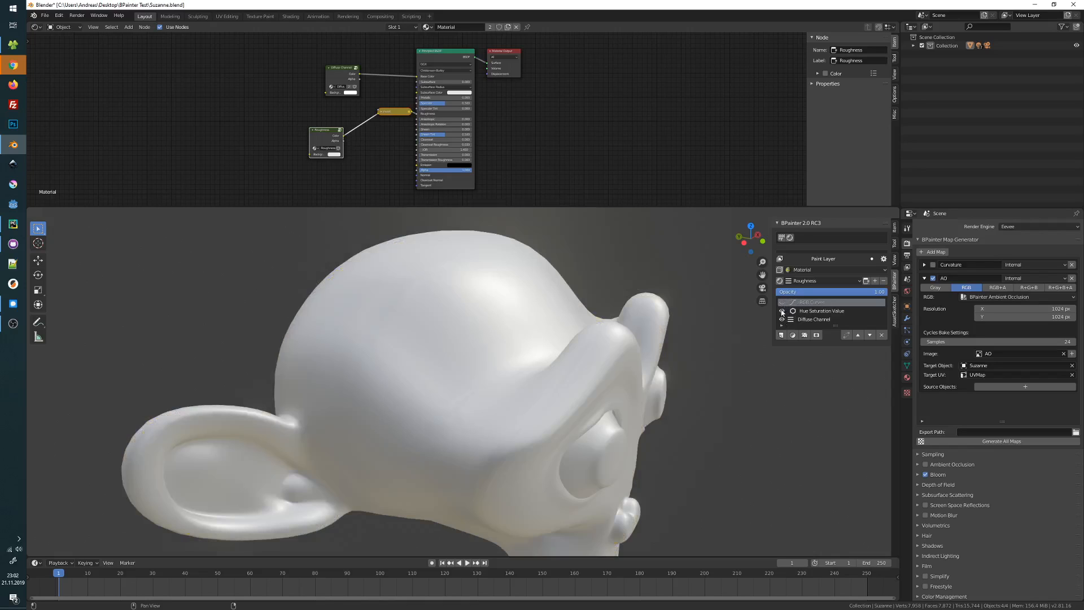
click(782, 311)
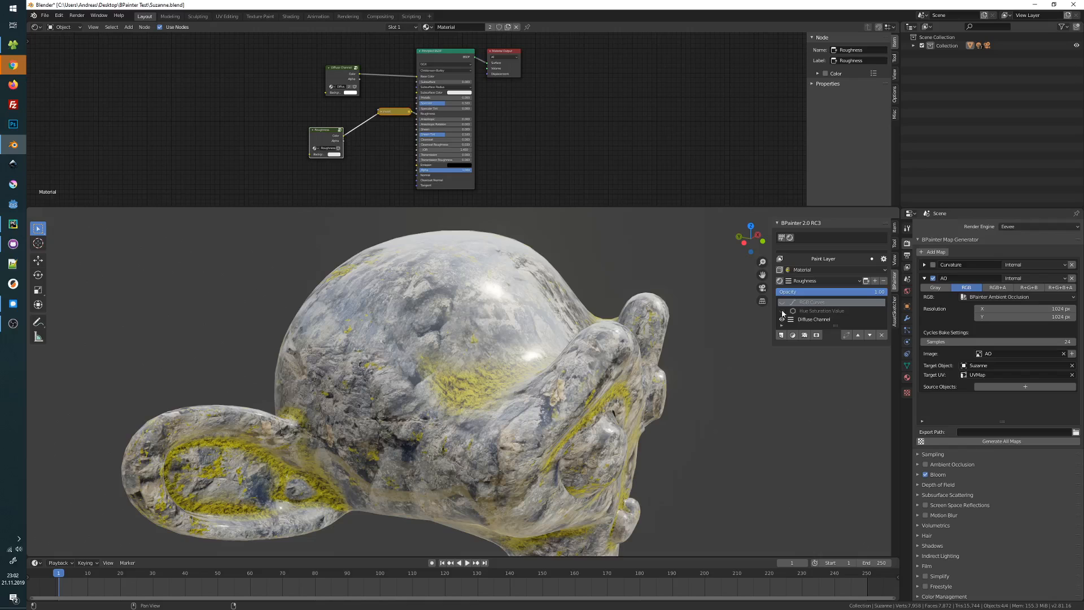
click(782, 311)
click(783, 304)
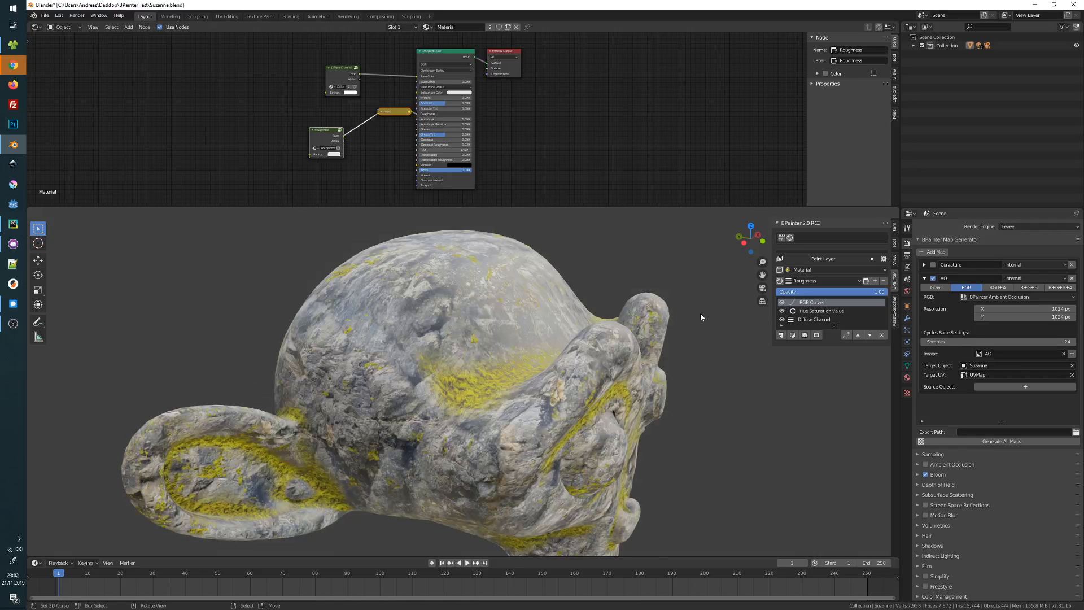
Step: Adjust the RGB curve's middle point to about X 0.47, Y 0.88, and shift the Diffuse Channel node farther from the shader
middle_drag(700, 313, 689, 315)
click(793, 303)
mouse_move(787, 321)
mouse_down()
mouse_move(788, 338)
mouse_move(787, 326)
mouse_up()
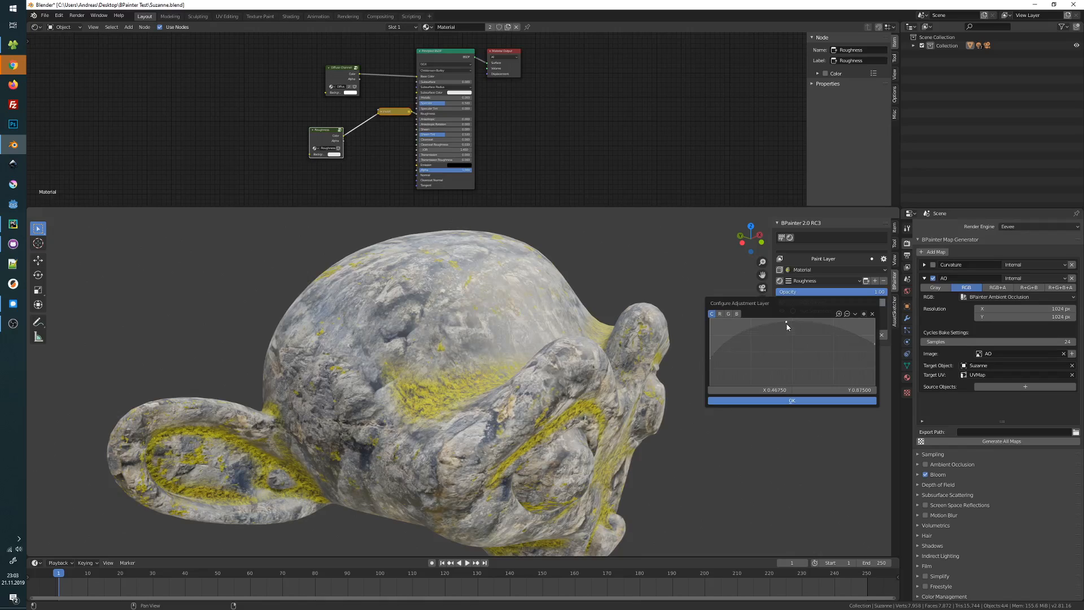
drag(346, 79, 331, 76)
middle_drag(497, 265, 587, 325)
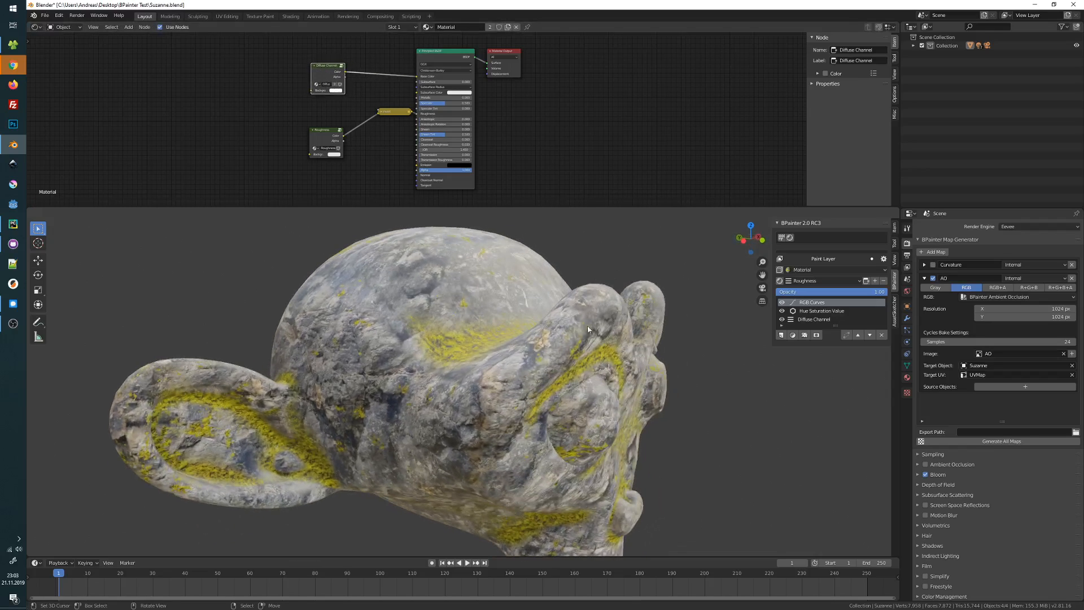
Step: Look inside the Diffuse Channel layer at its nested layers and return to the Roughness channel's layer stack
click(791, 320)
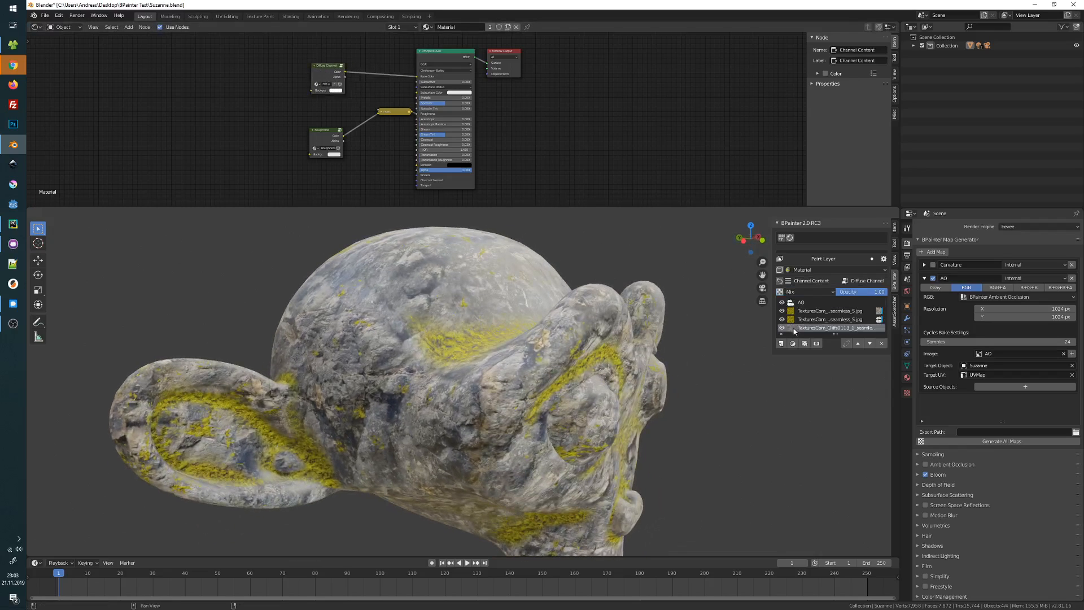
click(779, 280)
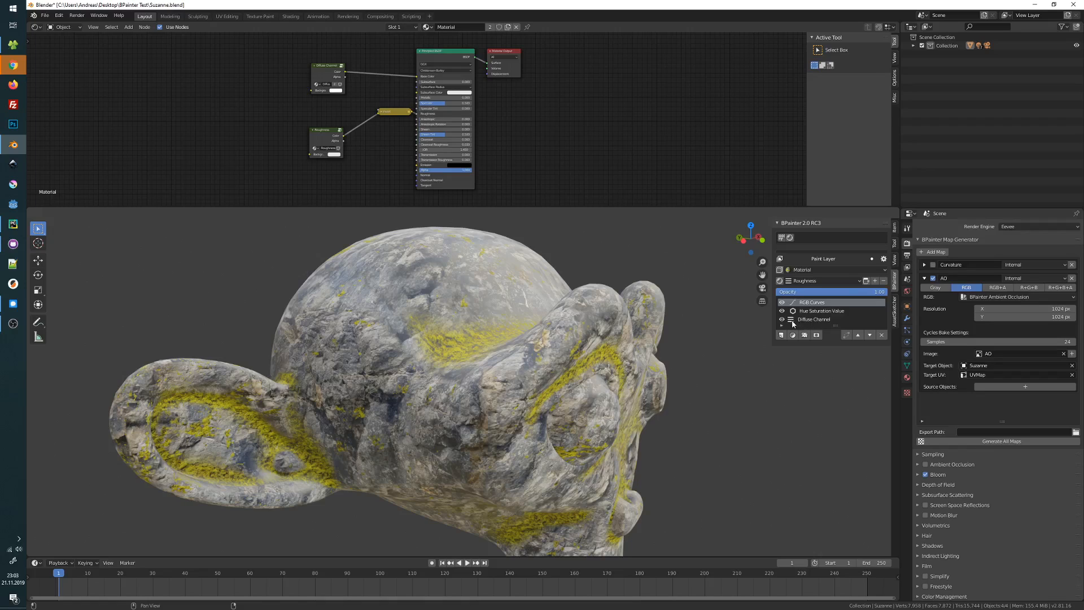
click(792, 319)
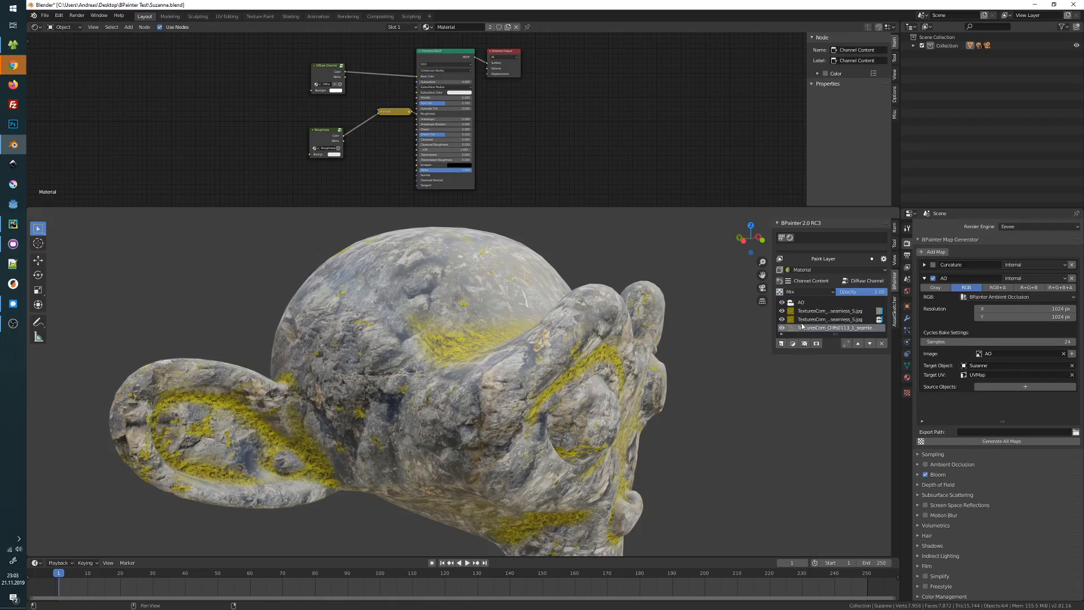
click(779, 281)
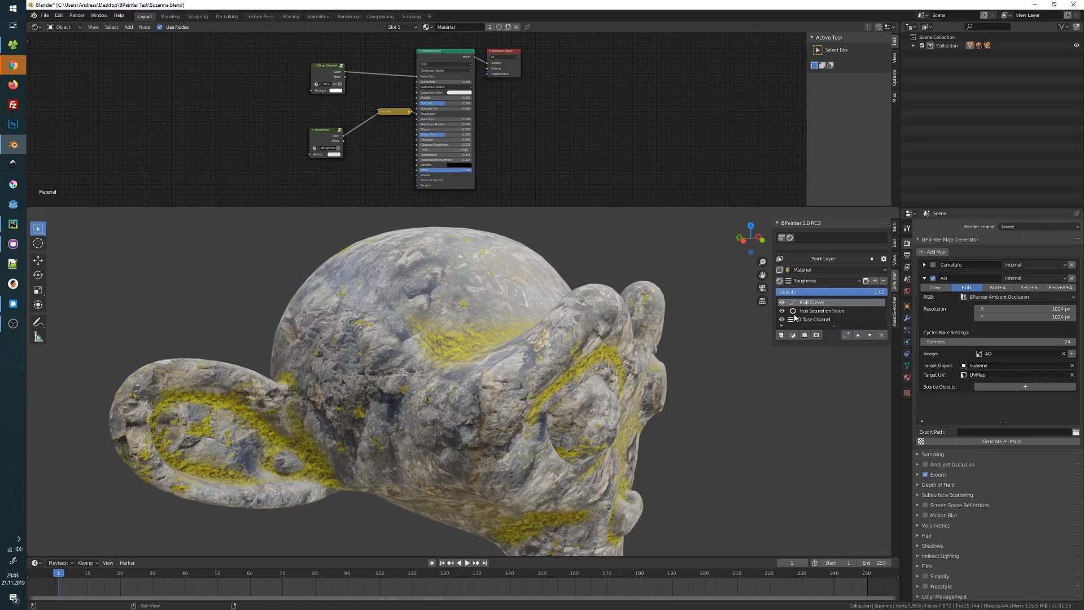
Step: Add a new 1024 by 1024 paint layer above the AO layer inside the Diffuse Channel's nested layers
click(792, 326)
click(804, 305)
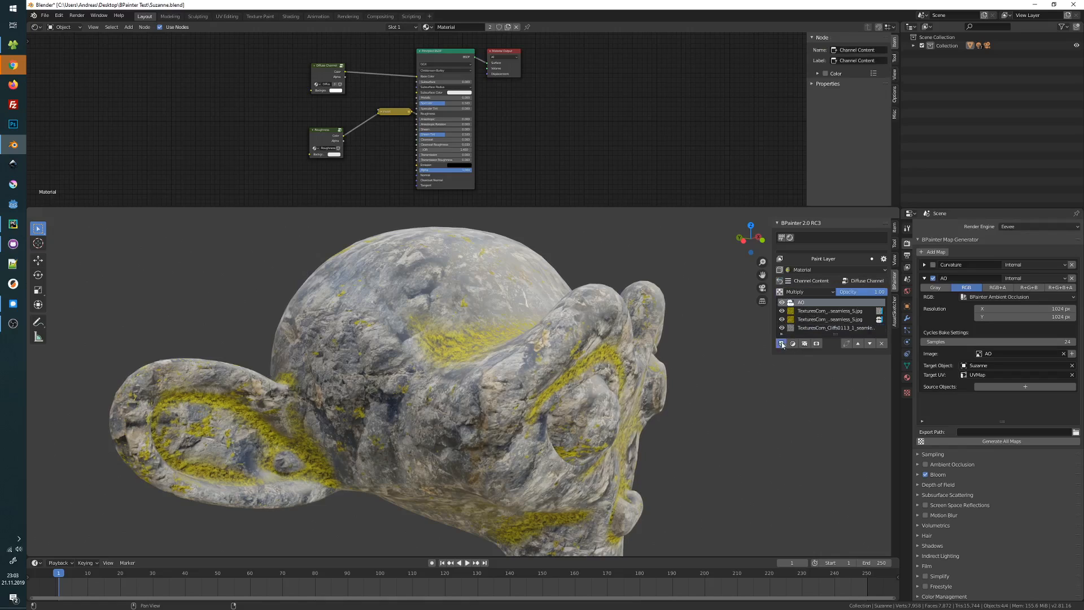
click(781, 343)
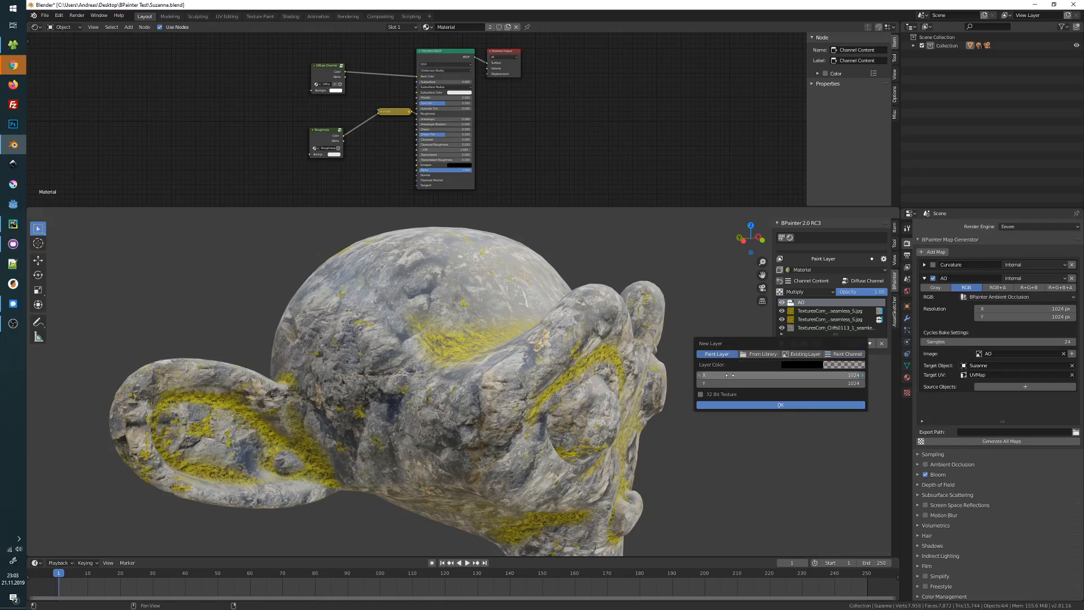
click(734, 374)
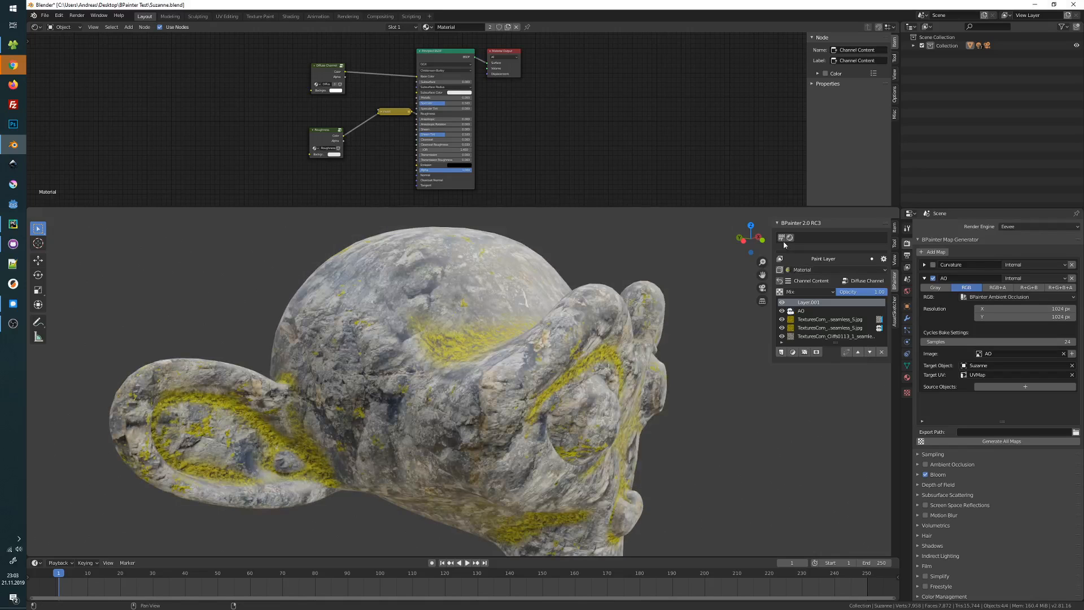
Step: Enter texture painting and paint freehand white strokes on top of Suzanne's head with Brush Default
click(781, 238)
click(807, 291)
click(579, 332)
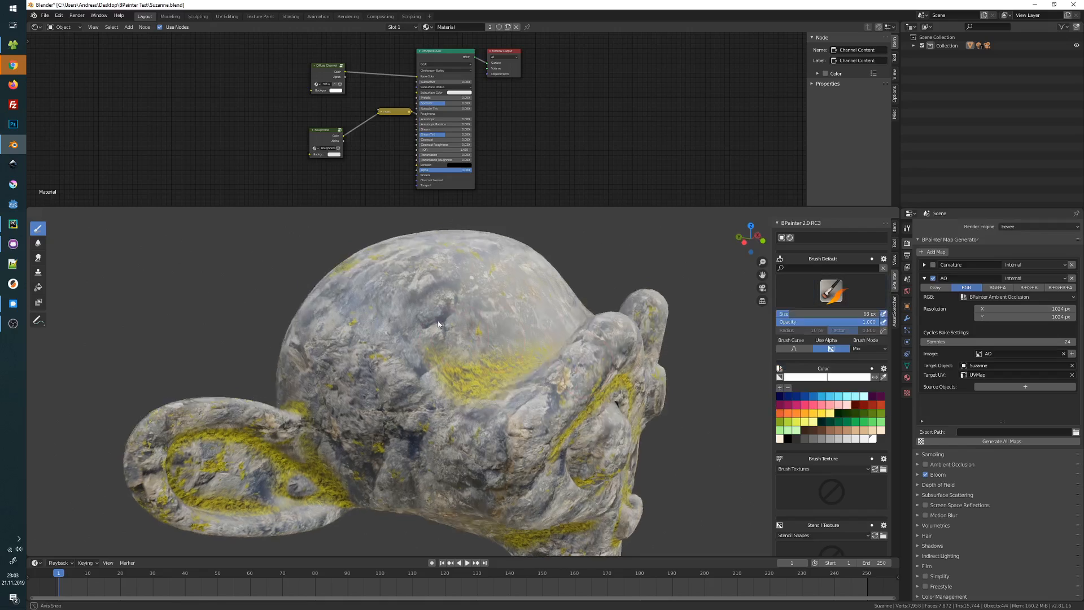
middle_drag(575, 330, 435, 313)
drag(433, 346, 511, 403)
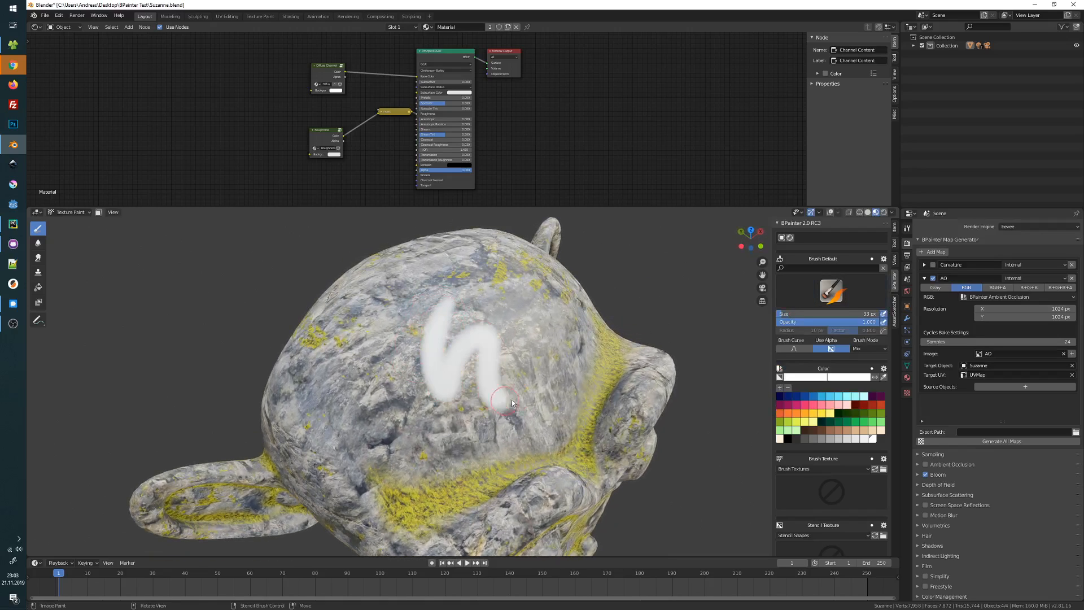
middle_drag(542, 298, 621, 322)
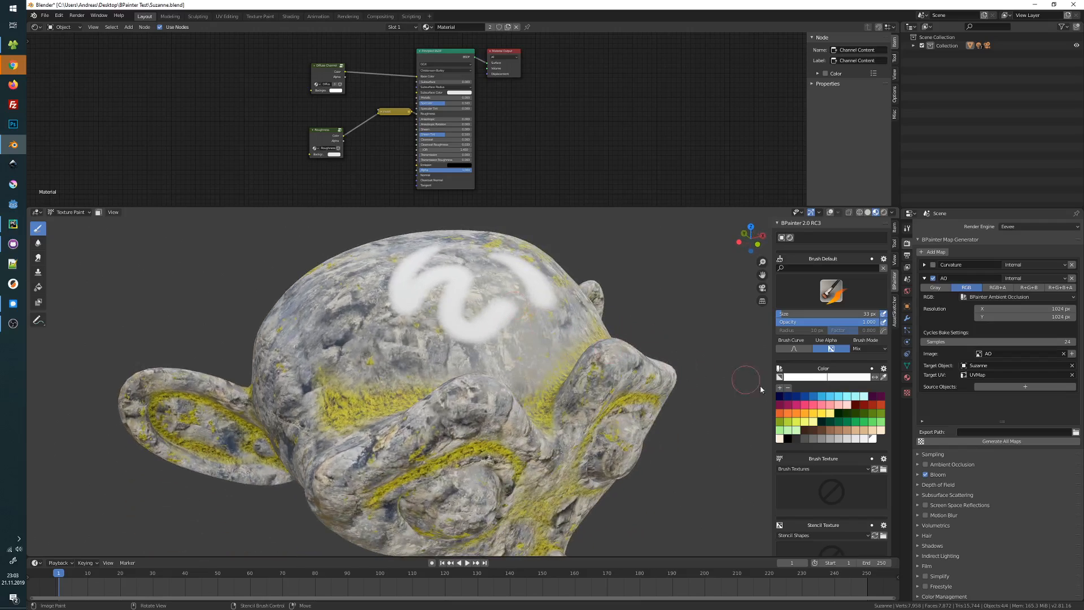
Step: Return to the Roughness channel's layer stack, preview that channel alone, and inspect the painted strokes on the head
scroll(811, 339, down, 3)
scroll(811, 337, down, 3)
scroll(782, 475, down, 1)
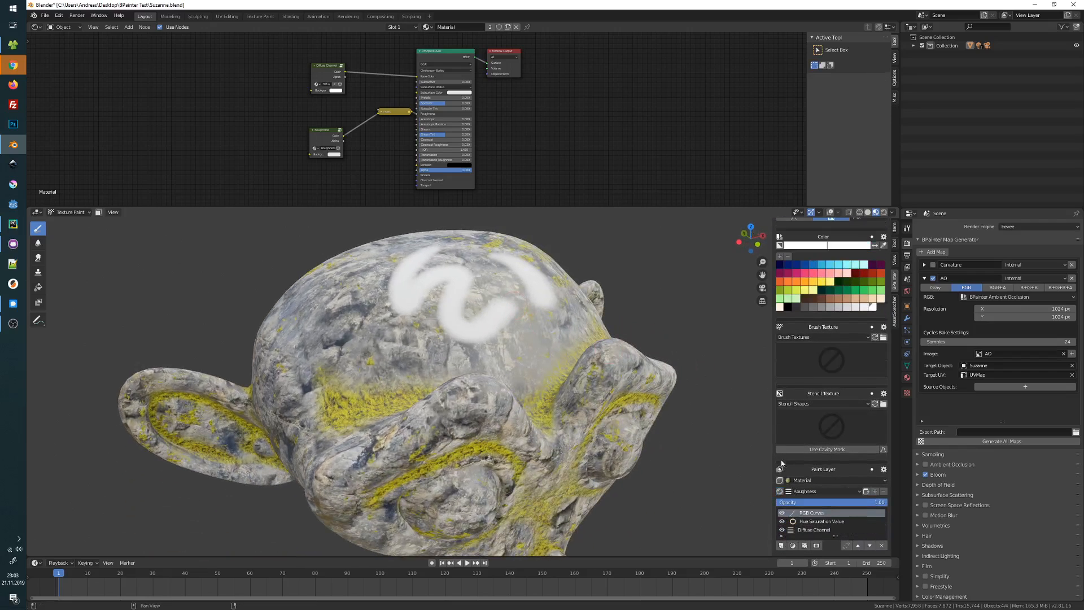
click(779, 490)
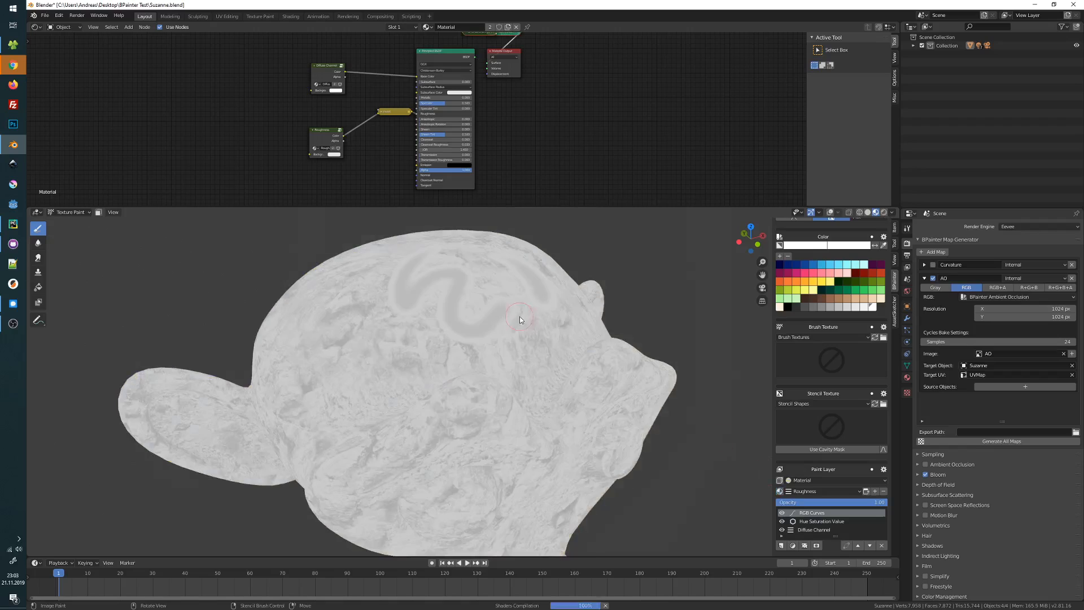
middle_drag(519, 316, 382, 351)
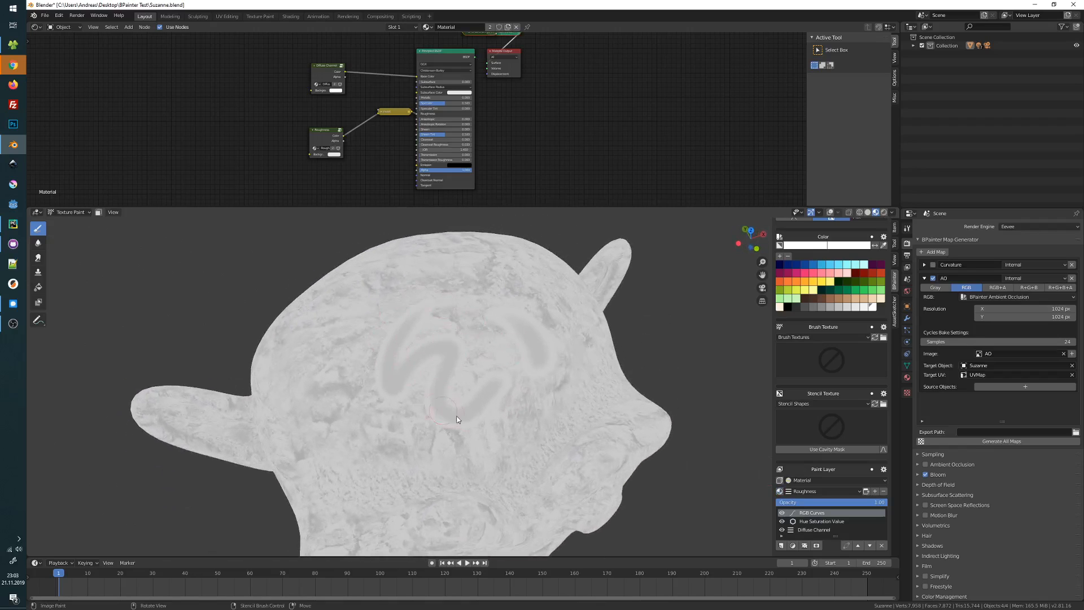
mouse_move(535, 350)
middle_down()
mouse_move(576, 317)
mouse_move(493, 332)
mouse_move(536, 355)
middle_up()
scroll(529, 325, down, 3)
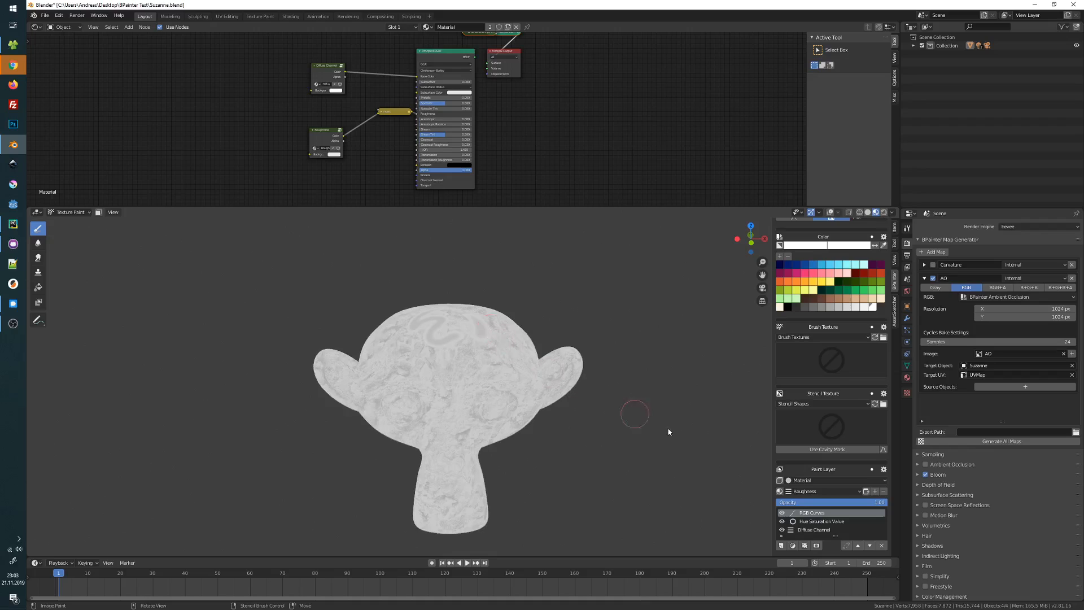
middle_drag(668, 450, 570, 394)
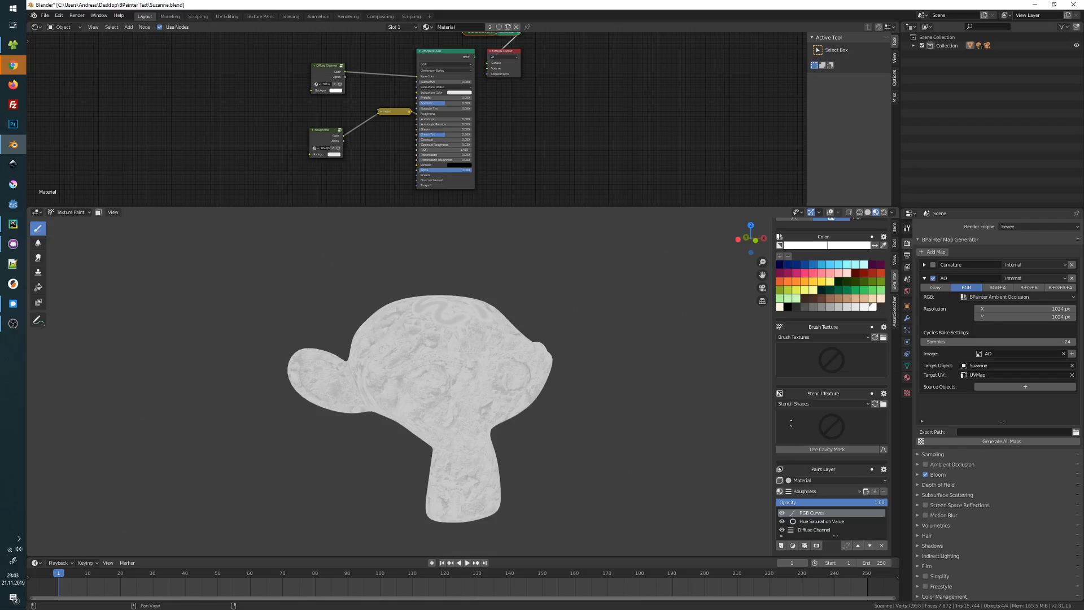
Step: Switch back to the full material and hide the white stroke layer inside the Diffuse Channel's nested layers
click(784, 491)
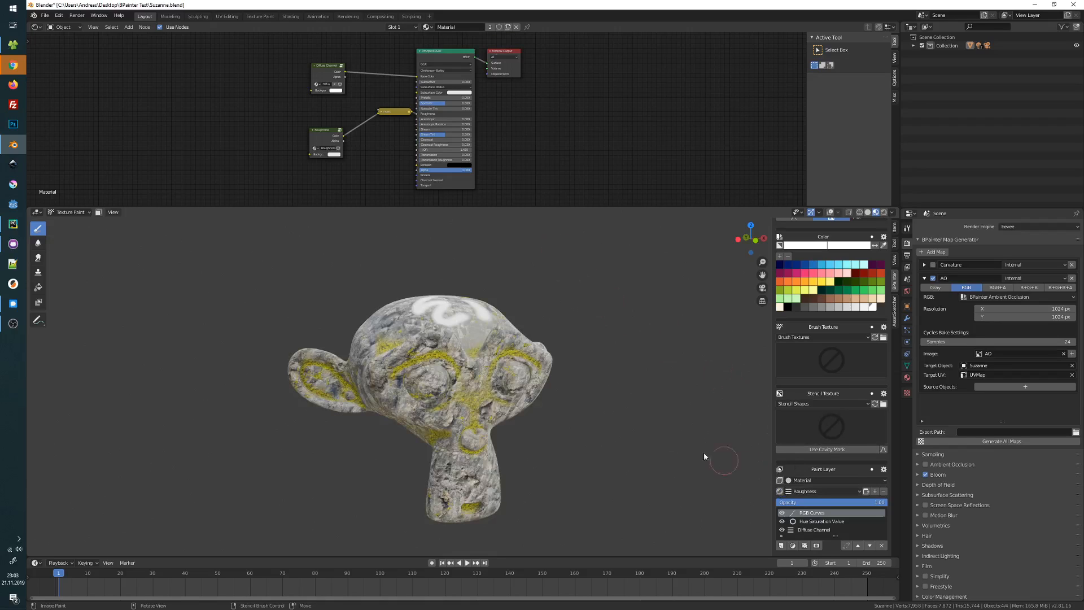
middle_drag(565, 385, 496, 380)
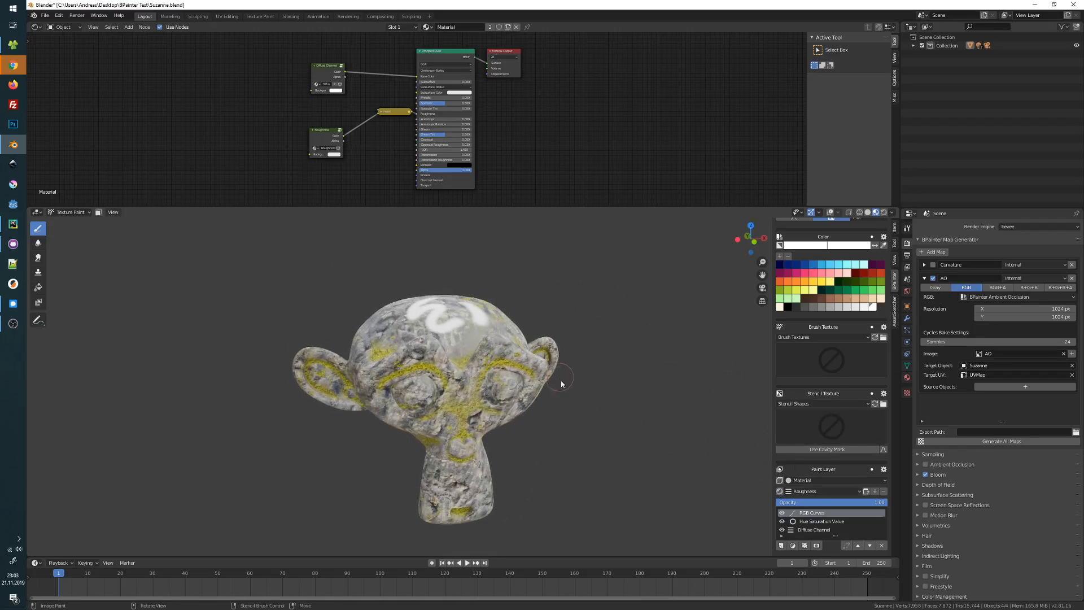
click(792, 530)
click(782, 512)
mouse_move(582, 375)
middle_down()
mouse_move(624, 397)
mouse_move(562, 420)
mouse_move(561, 431)
mouse_move(547, 421)
mouse_move(609, 342)
mouse_move(611, 304)
middle_up()
scroll(835, 344, up, 6)
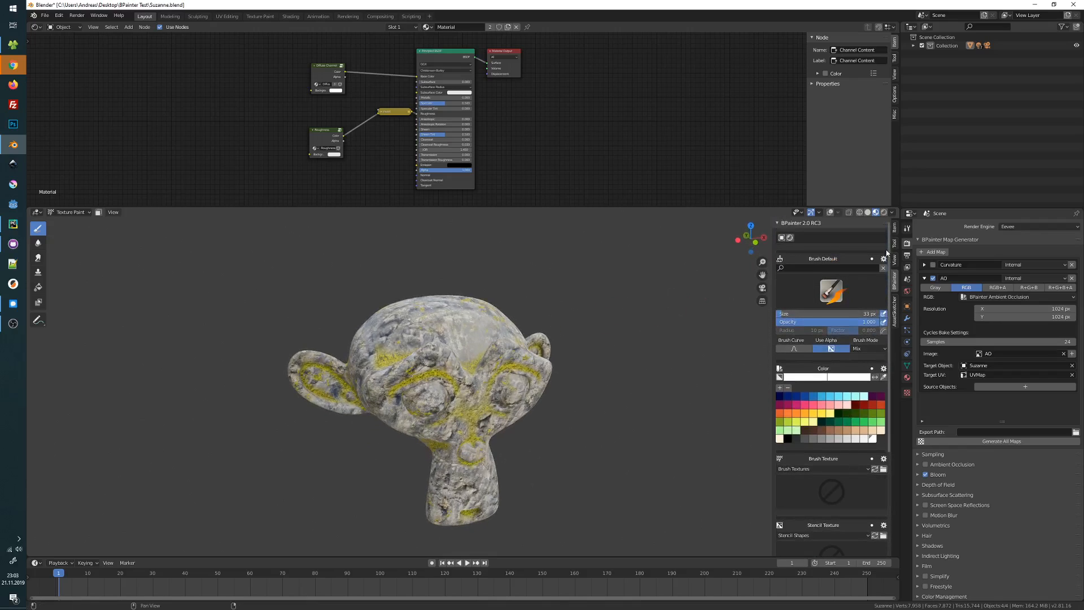
Step: Inspect Suzanne in rendered viewport shading and move the Material Output node slightly farther from the shader
click(789, 237)
mouse_move(556, 327)
middle_down()
mouse_move(563, 302)
mouse_move(562, 334)
mouse_move(610, 304)
mouse_move(573, 339)
middle_up()
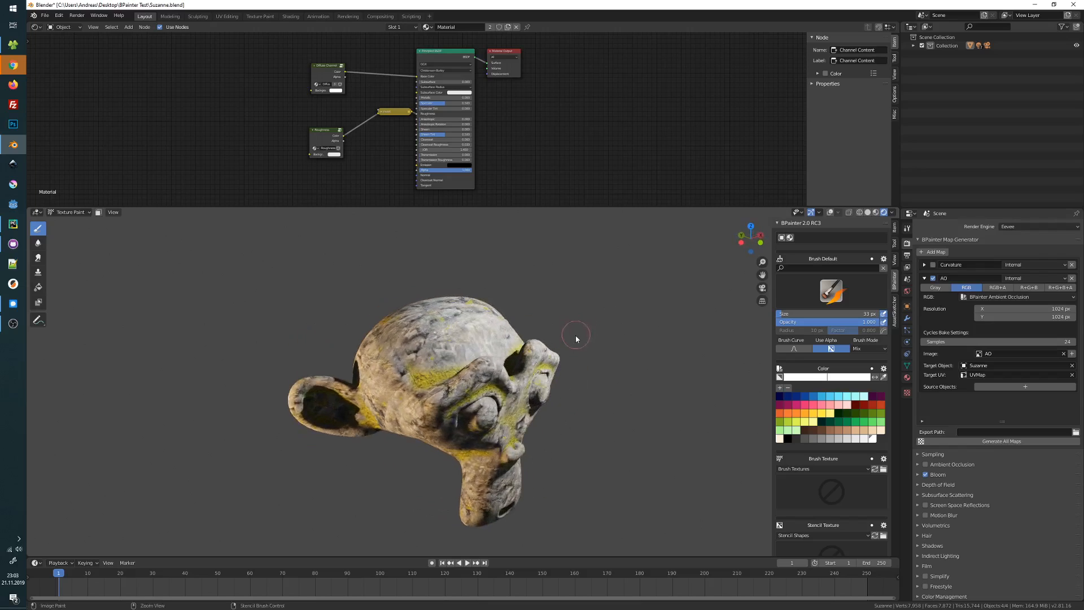
scroll(590, 301, up, 5)
scroll(537, 292, down, 4)
mouse_move(537, 291)
middle_down()
mouse_move(501, 299)
mouse_move(554, 307)
mouse_move(533, 311)
mouse_move(544, 275)
middle_up()
scroll(501, 299, up, 2)
scroll(554, 307, up, 2)
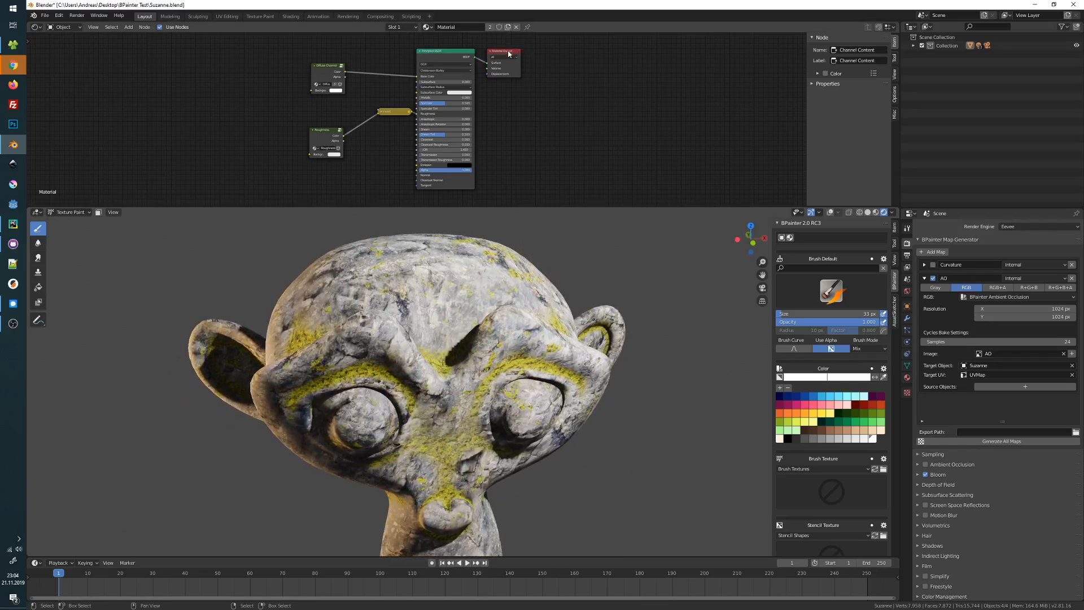
mouse_move(508, 50)
mouse_down()
mouse_move(596, 42)
mouse_move(515, 50)
mouse_up()
middle_drag(568, 349, 528, 354)
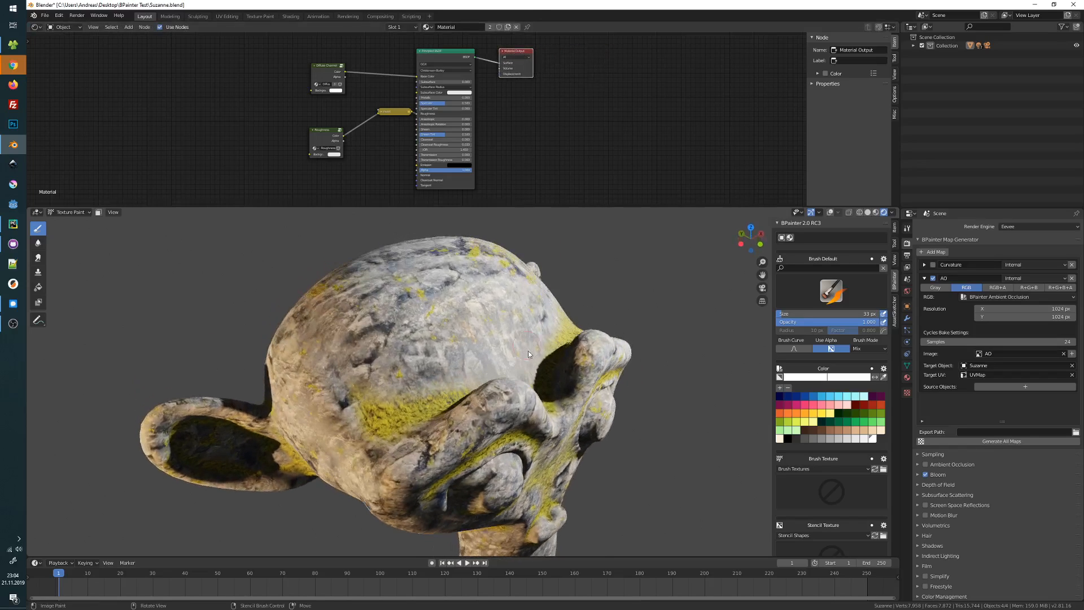
middle_drag(411, 368, 446, 333)
Step: Leave the nested layers and add a 1024 by 1024 paint layer named Paint above AO in the Diffuse Channel
scroll(831, 395, down, 5)
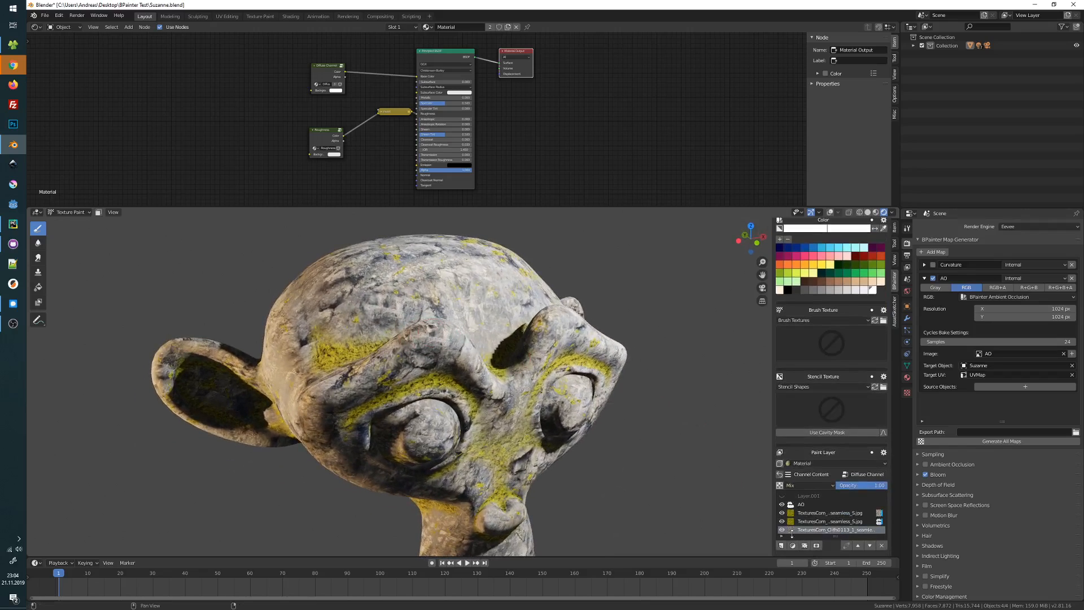
click(780, 474)
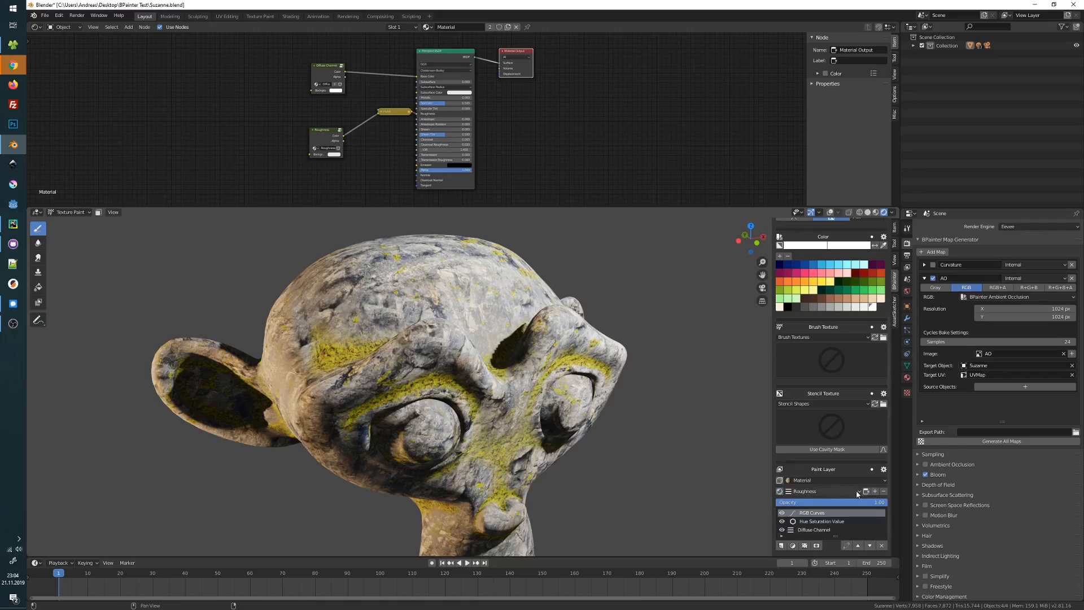
click(839, 500)
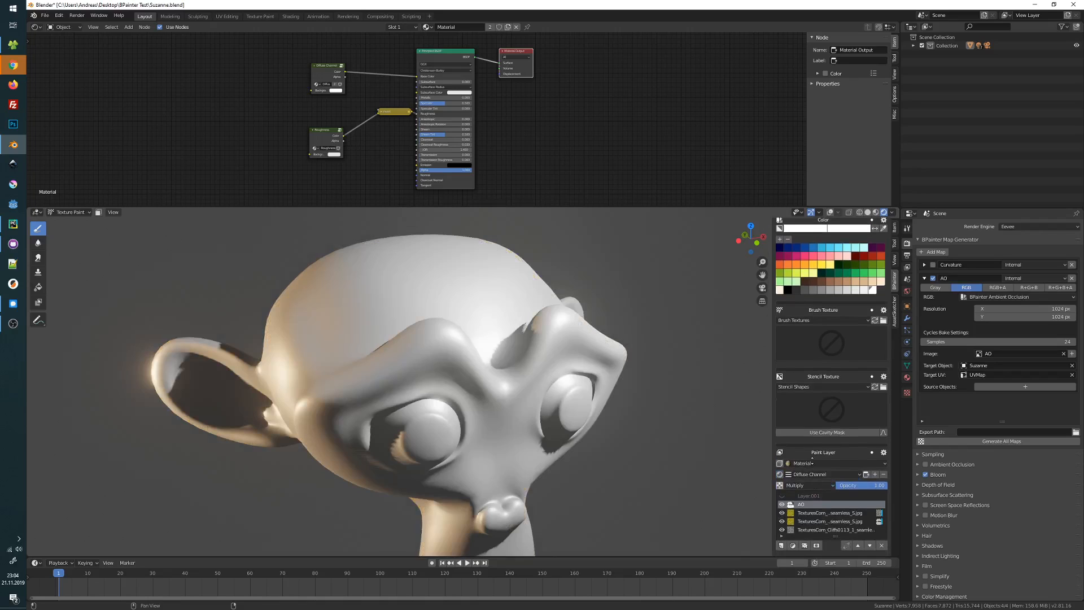
click(781, 546)
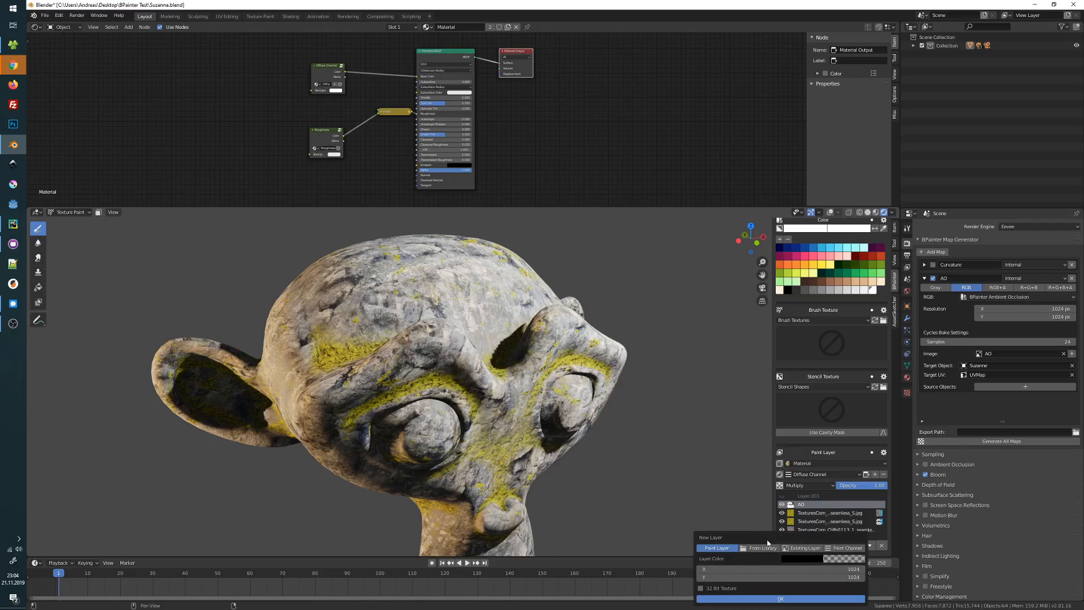
click(739, 598)
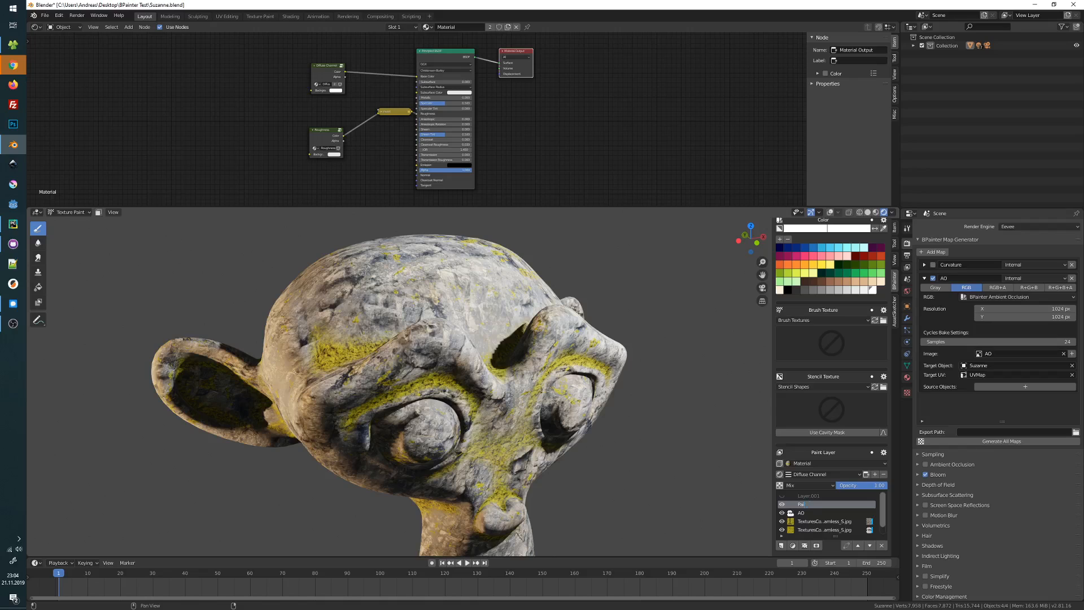
Step: Choose Brush Default with a pink colour, try a soft freehand stroke on Suzanne's head, and undo it
click(802, 255)
middle_drag(553, 288, 674, 314)
scroll(830, 339, up, 5)
click(831, 291)
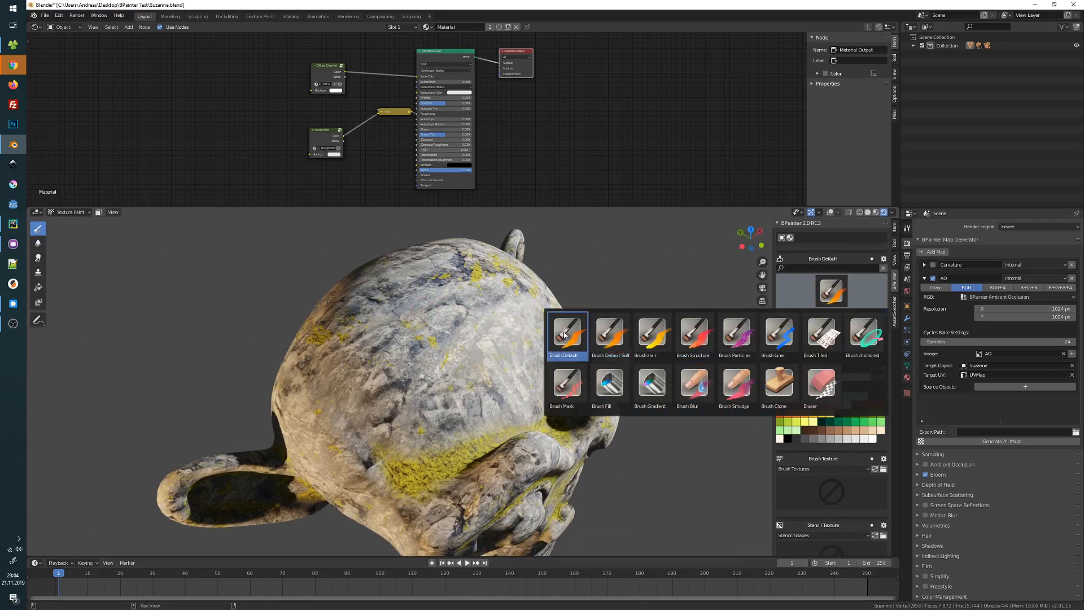
drag(414, 372, 471, 368)
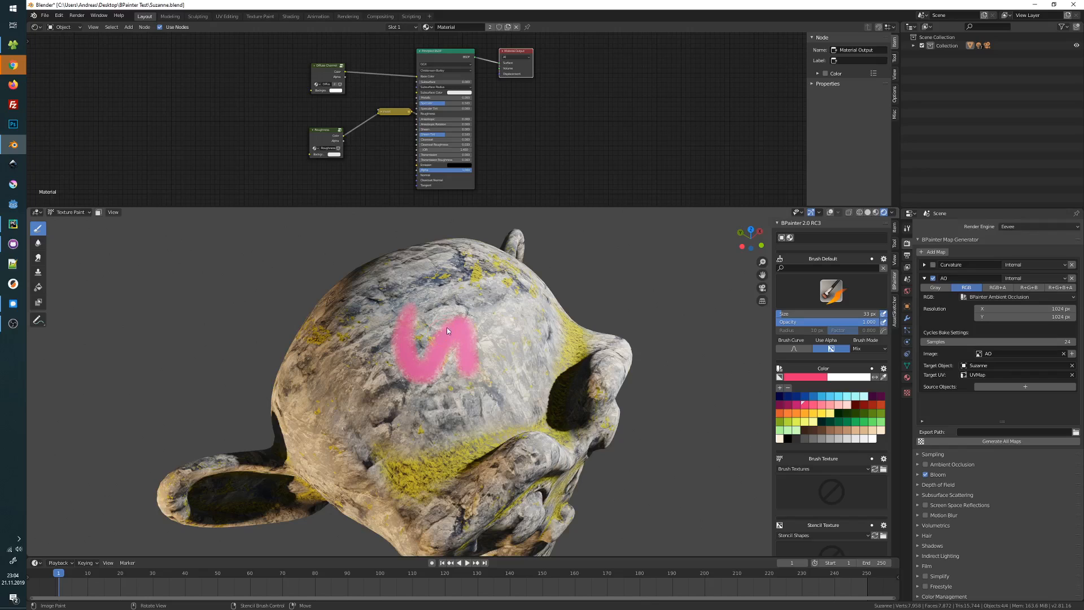
key(ctrl+z)
Step: Harden the brush edge and paint a solid pink wavy stroke on top of Suzanne's head
key(alt+f)
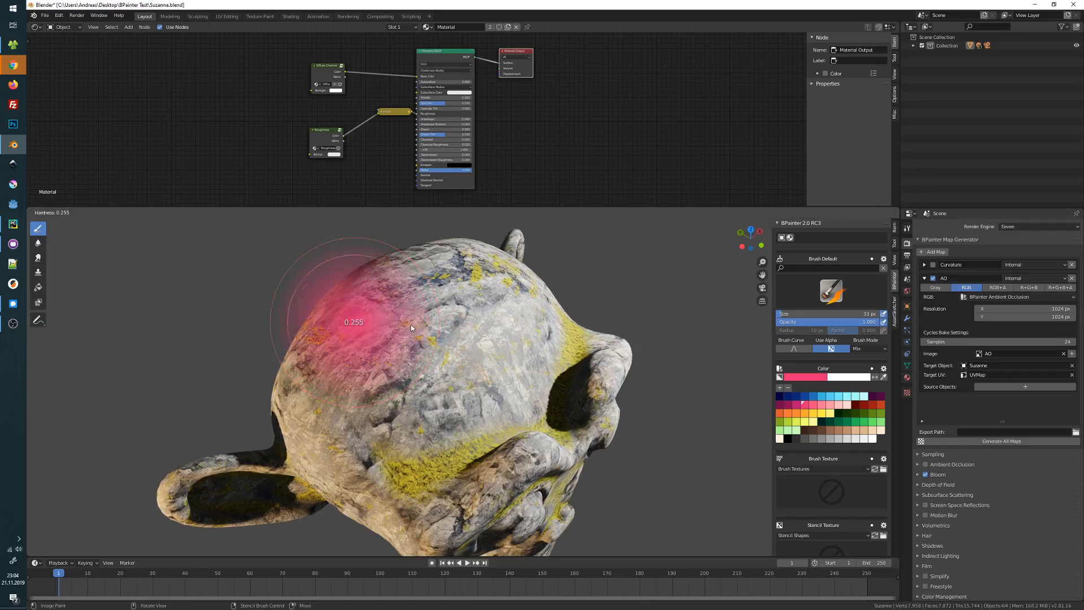
click(375, 327)
drag(423, 309, 458, 365)
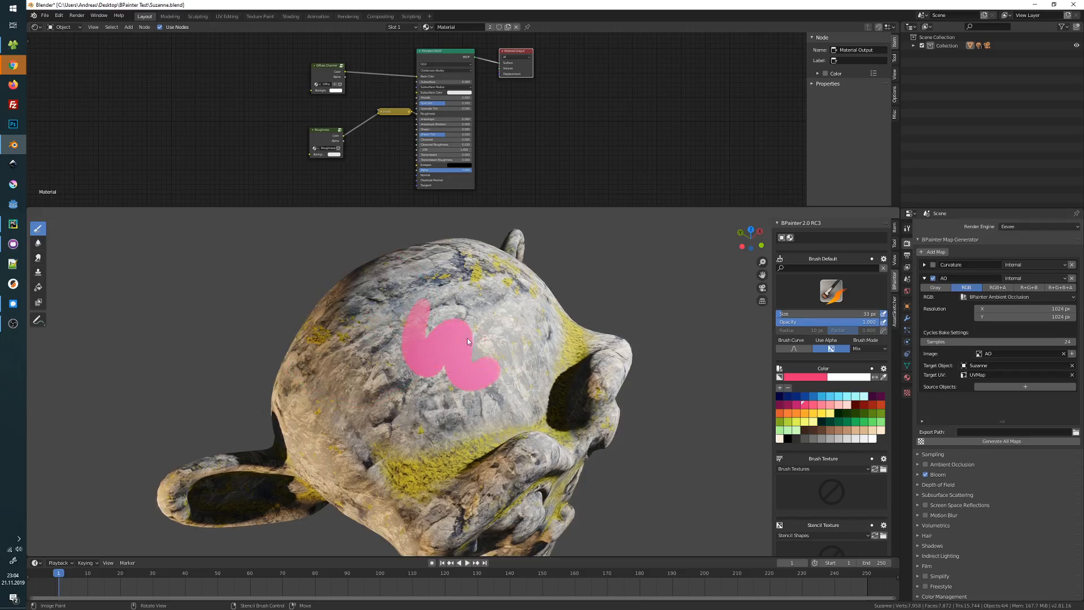
mouse_move(506, 374)
middle_down()
mouse_move(640, 341)
mouse_move(597, 346)
mouse_move(441, 296)
middle_up()
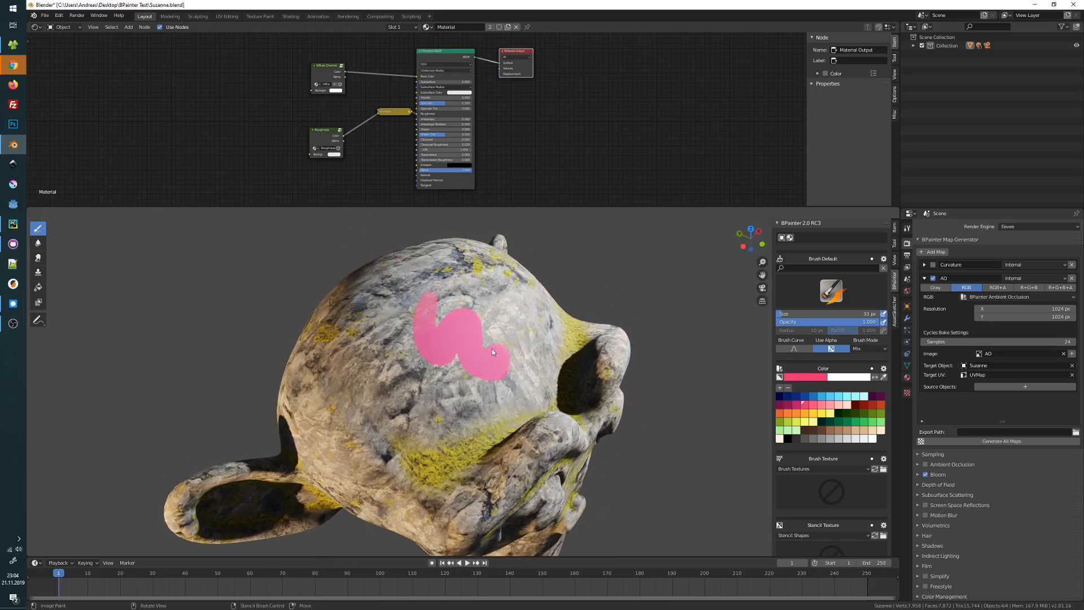
middle_drag(492, 349, 389, 253)
Step: Add a new 1024 by 1024 paint layer above the RGB Curves layer in the Roughness channel
scroll(830, 395, down, 6)
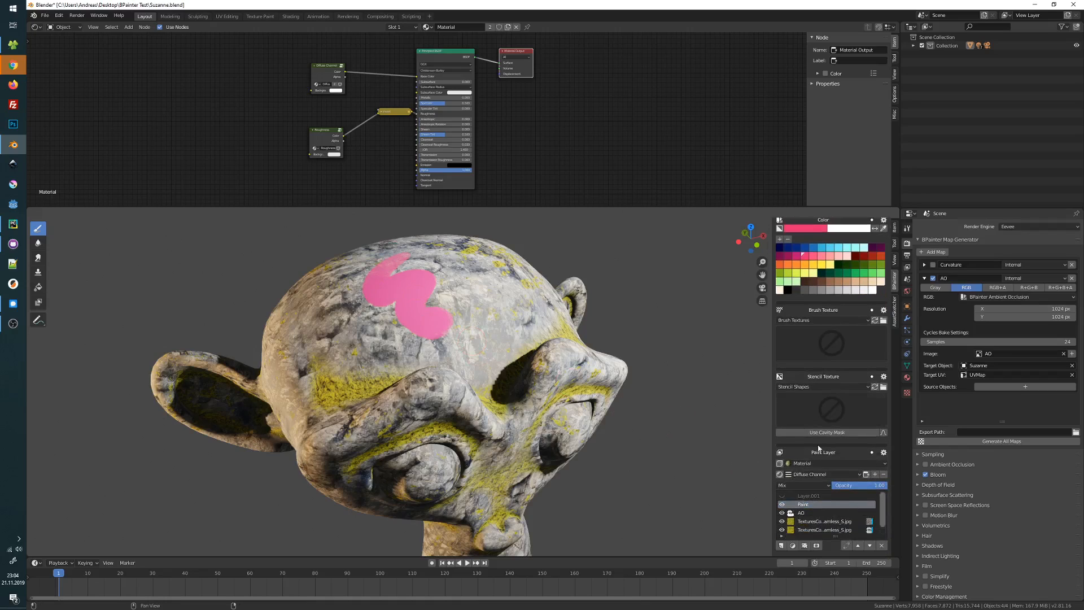
click(814, 474)
click(806, 493)
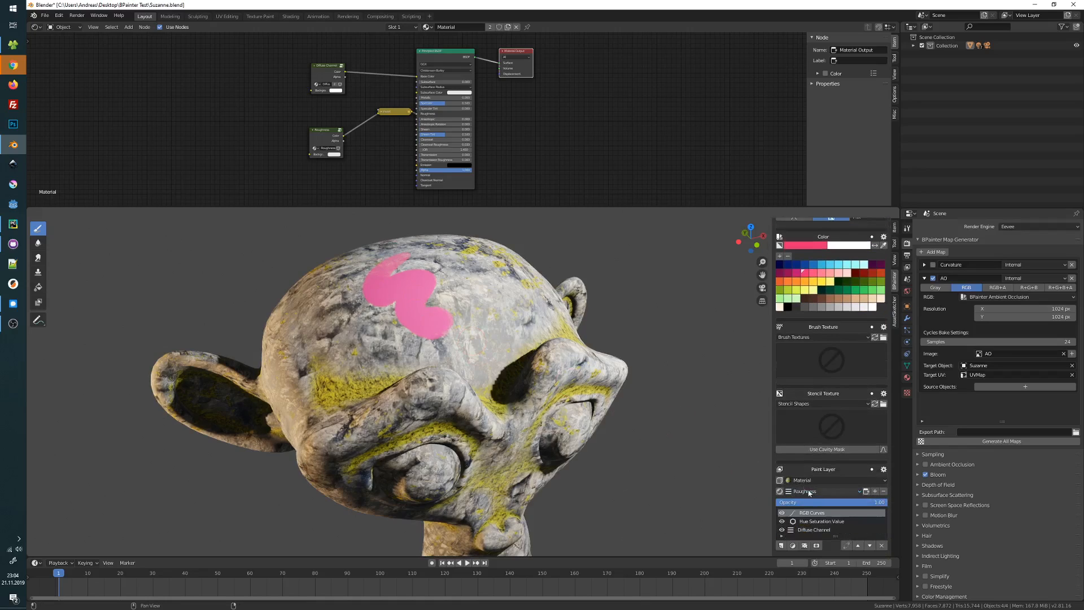
click(781, 546)
drag(760, 545, 578, 361)
click(644, 386)
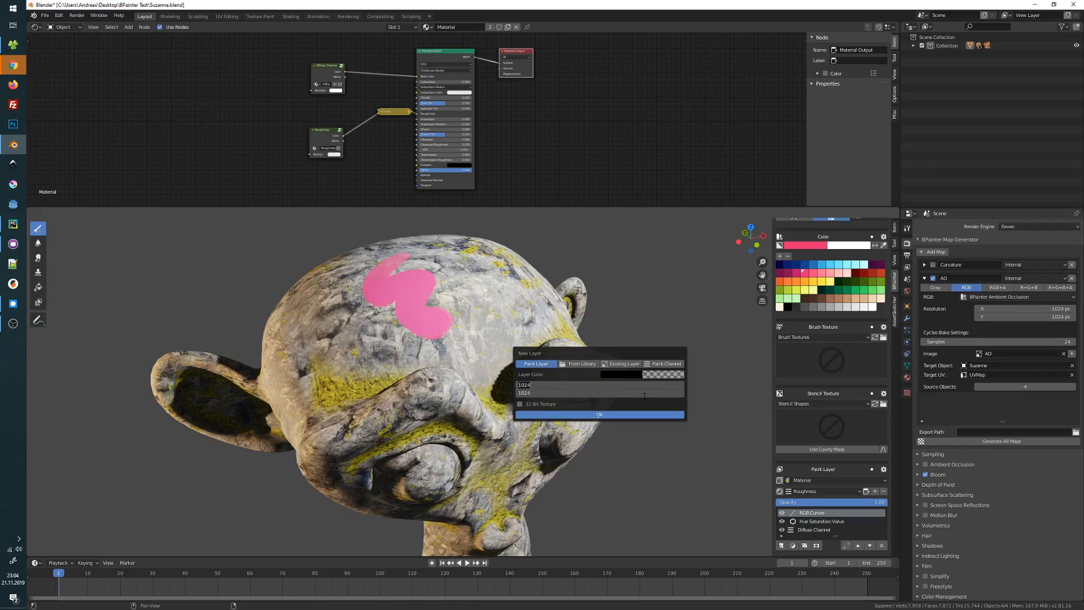
click(599, 414)
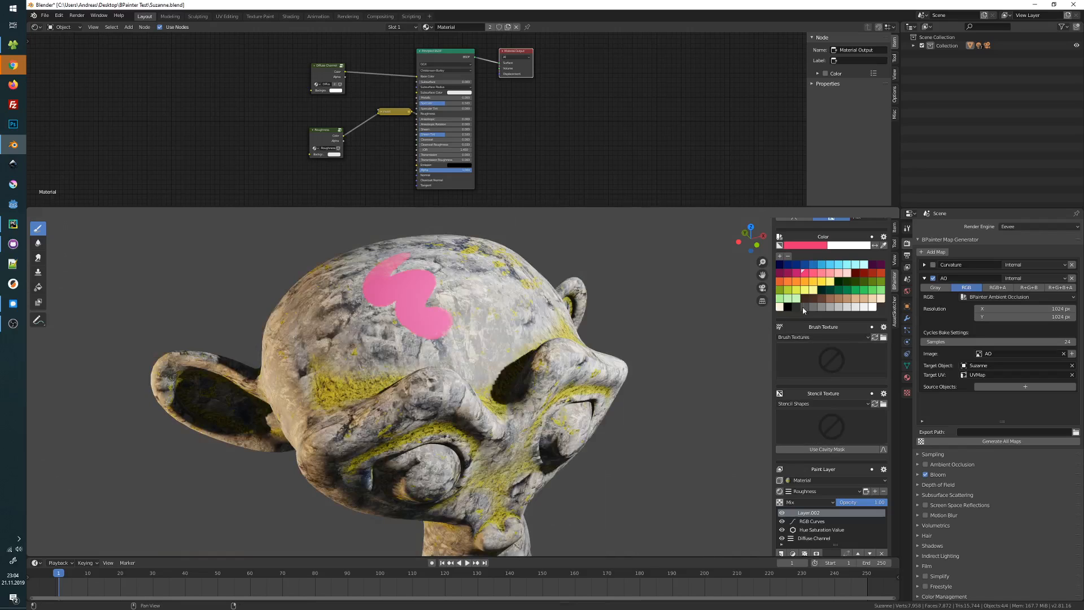
Step: Fill the Roughness channel's new top layer with grey using Brush Fill and check the reflections on Suzanne
scroll(801, 307, up, 5)
click(830, 291)
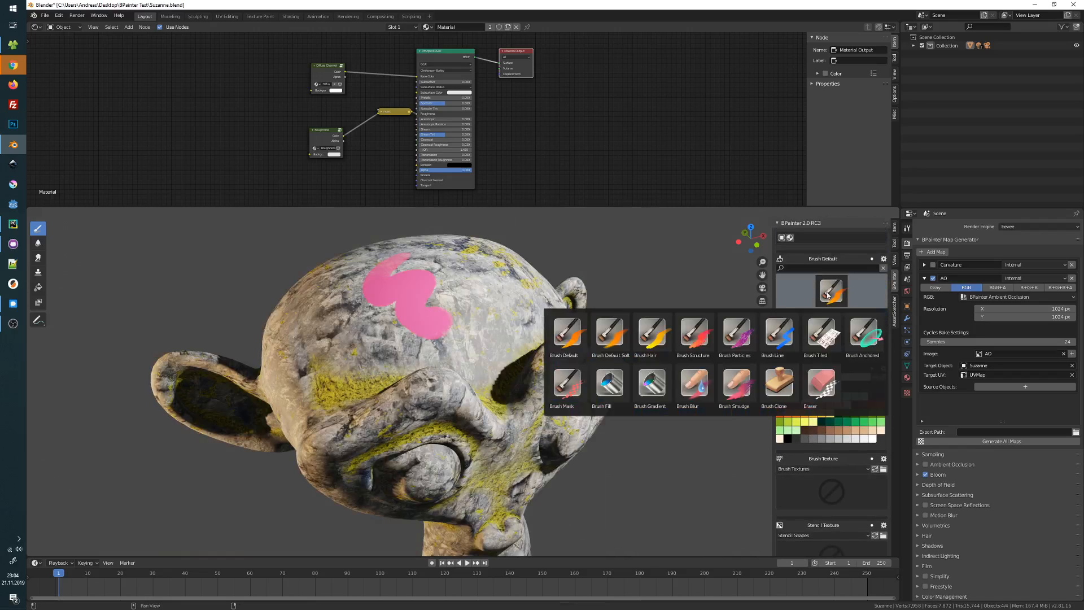
click(610, 384)
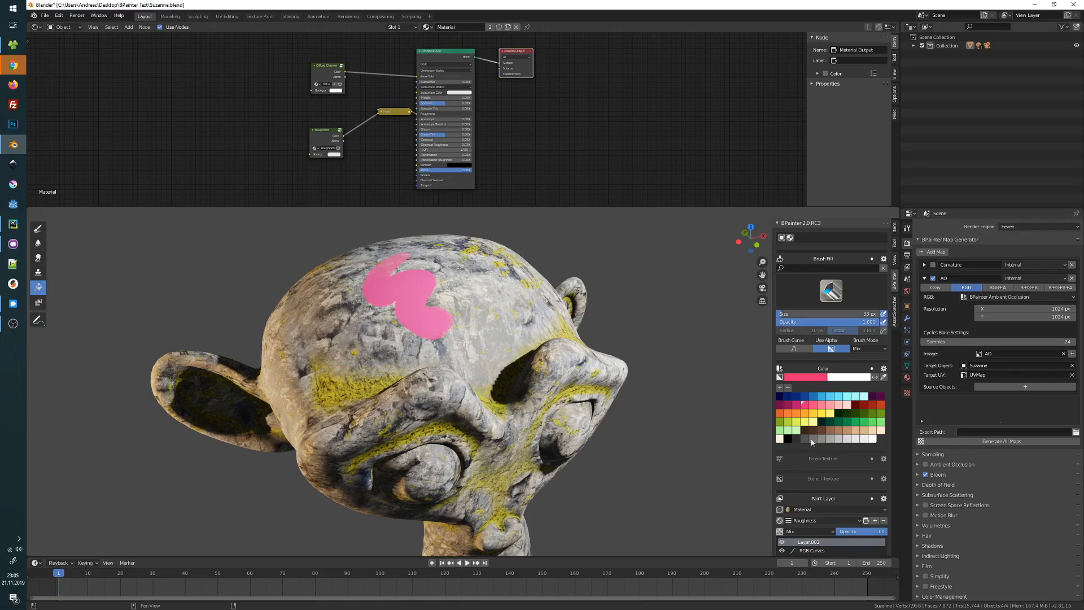
click(449, 373)
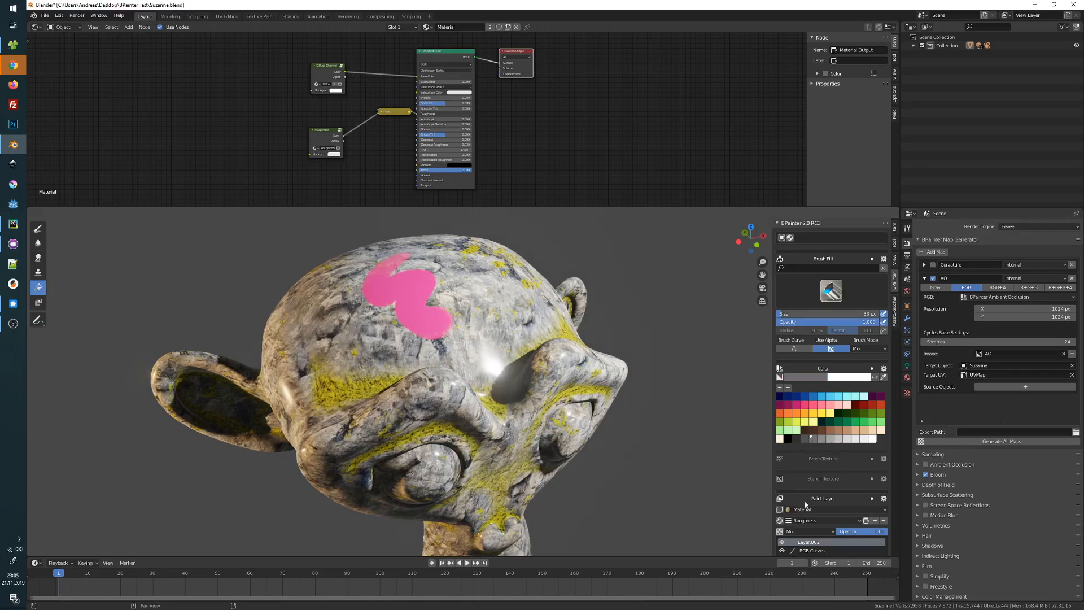
scroll(806, 423, down, 2)
middle_drag(575, 373, 505, 361)
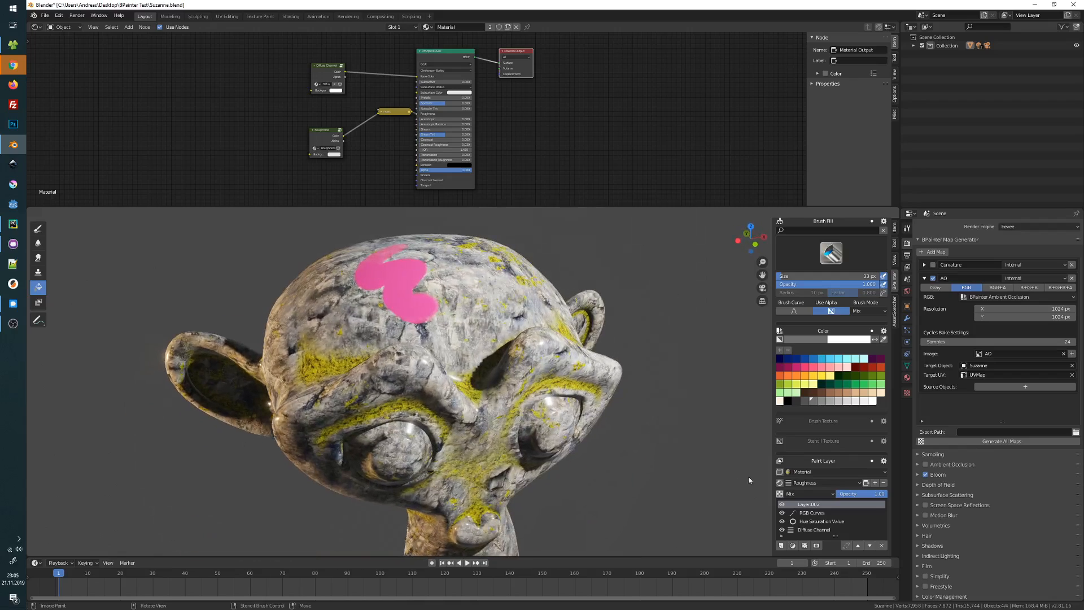
Step: Preview the Roughness channel's top layer on its own, return to the full material, and rename the layer as Paint
click(780, 484)
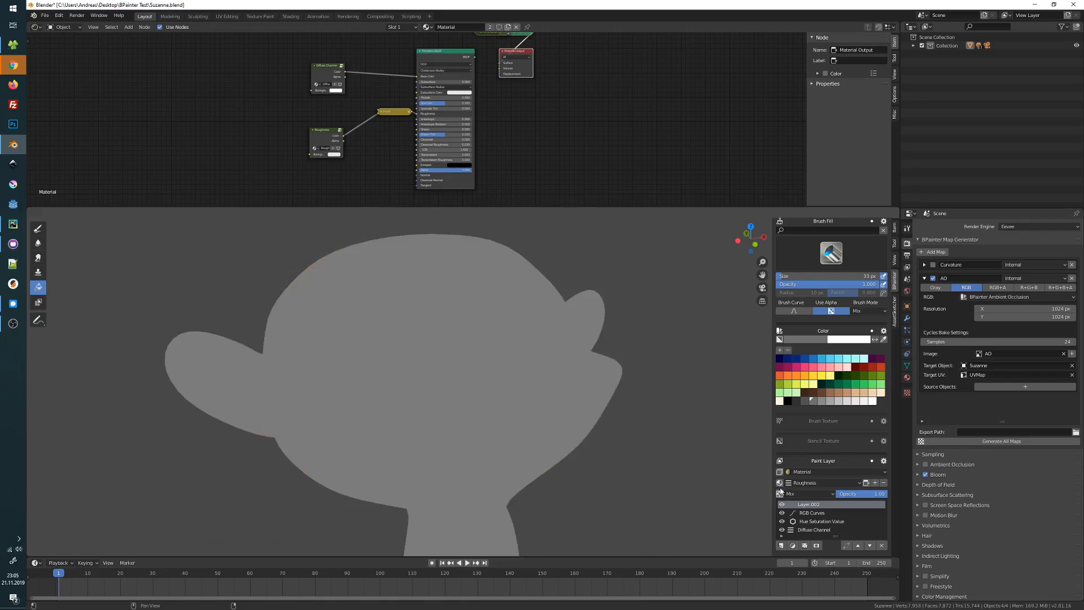
click(780, 484)
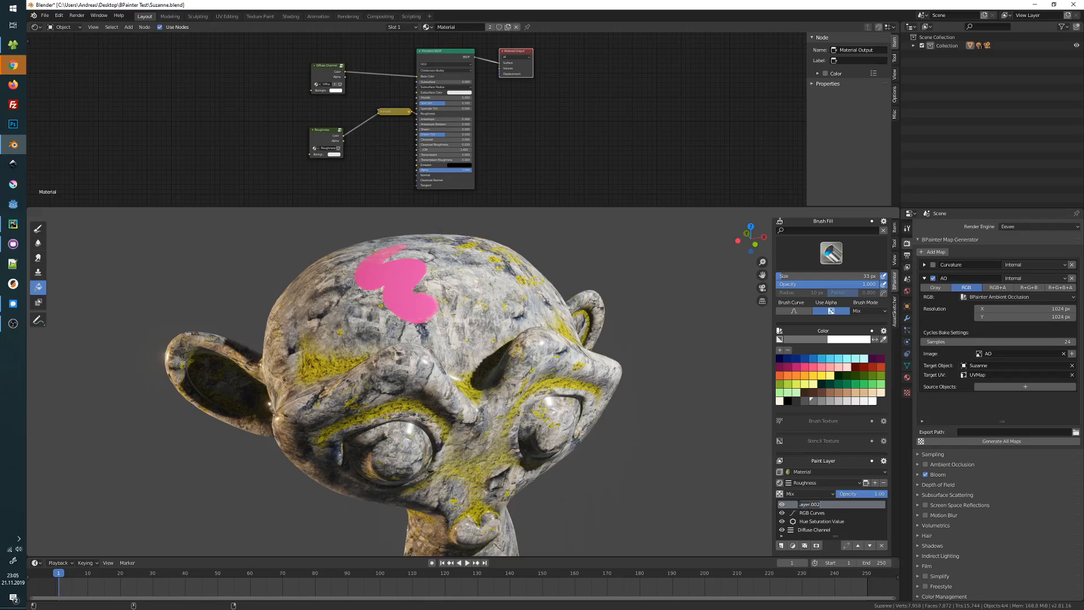
click(799, 504)
text(Paint)
key(Return)
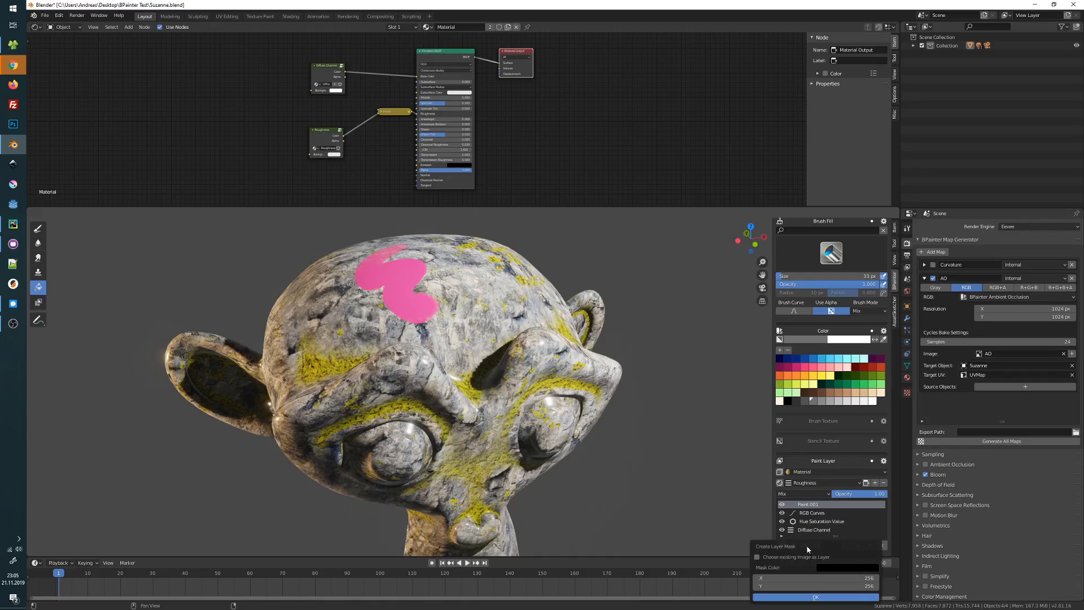
Step: Add a layer mask to the top Roughness layer using the existing Paint image
click(816, 545)
click(600, 340)
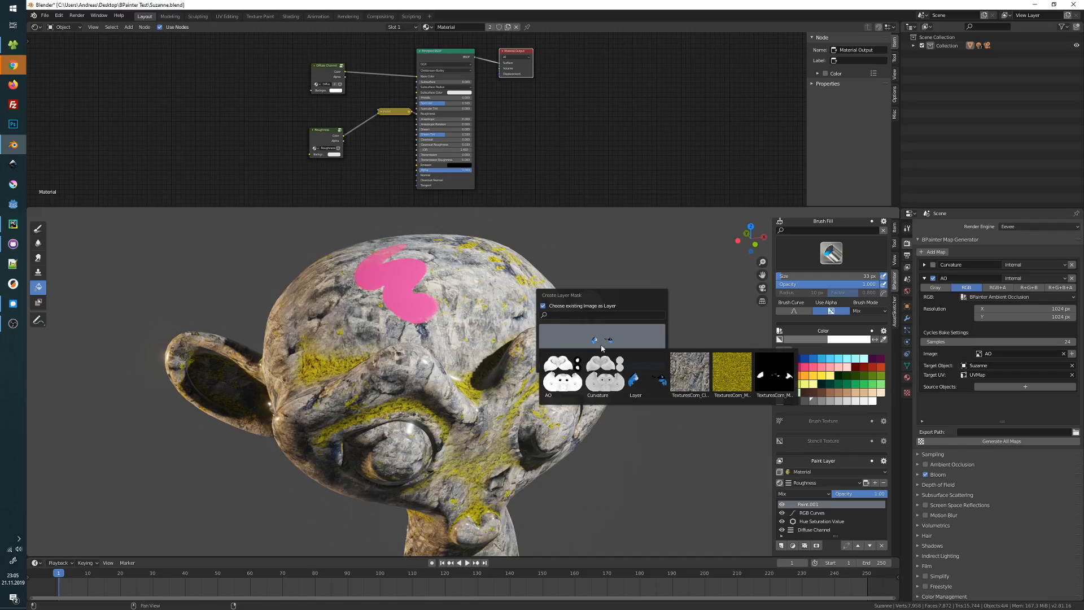
click(586, 314)
text(asd)
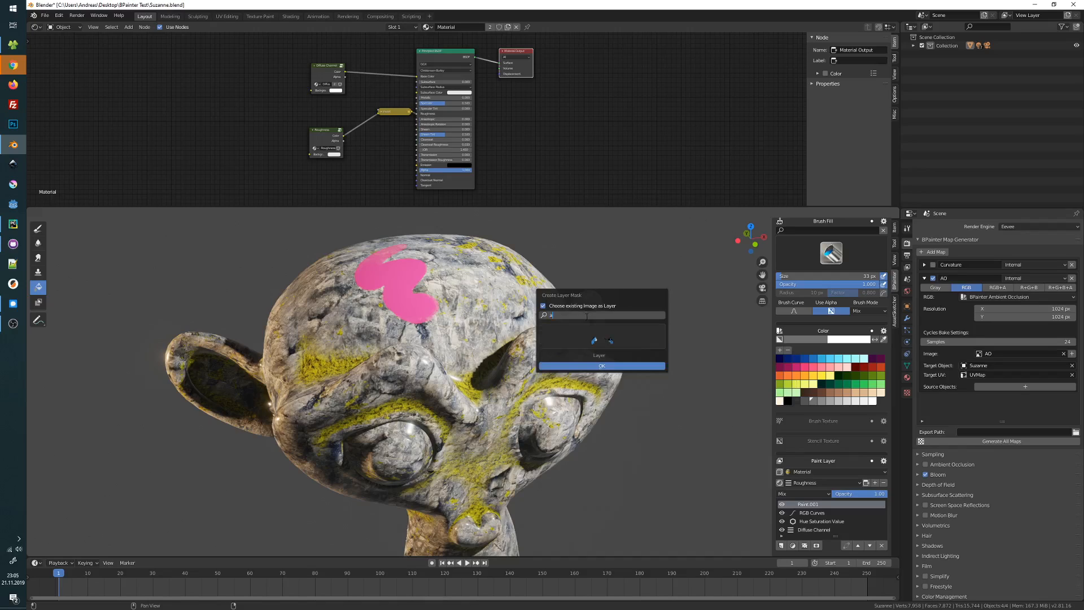
click(591, 329)
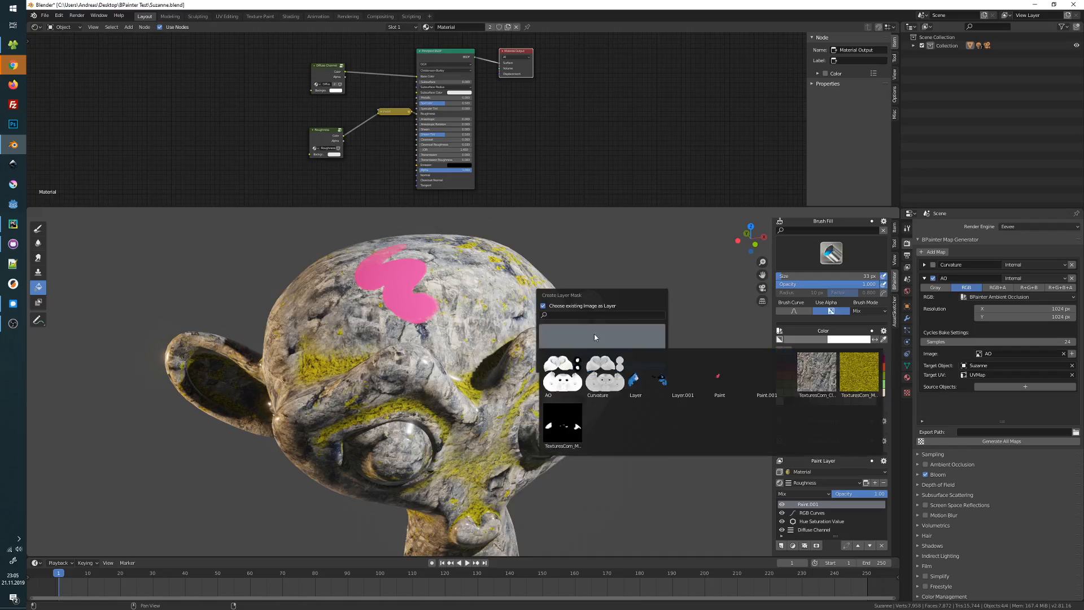
click(730, 375)
click(618, 361)
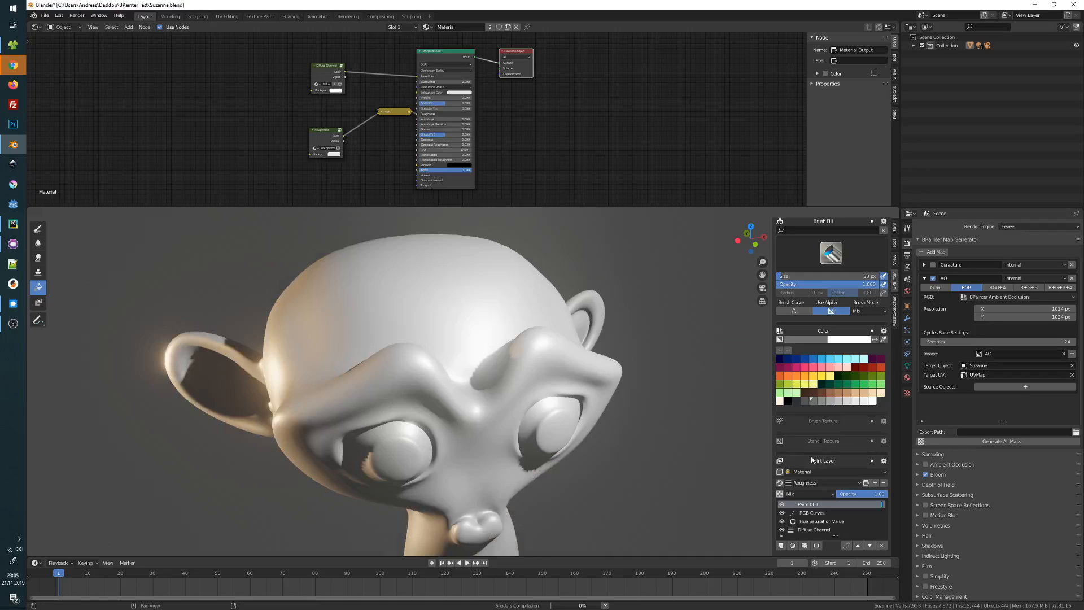
Step: Set the Roughness layer's mask to Alpha Mask mode and check the reflections on the pink stroke from several angles
click(881, 504)
drag(873, 500, 540, 306)
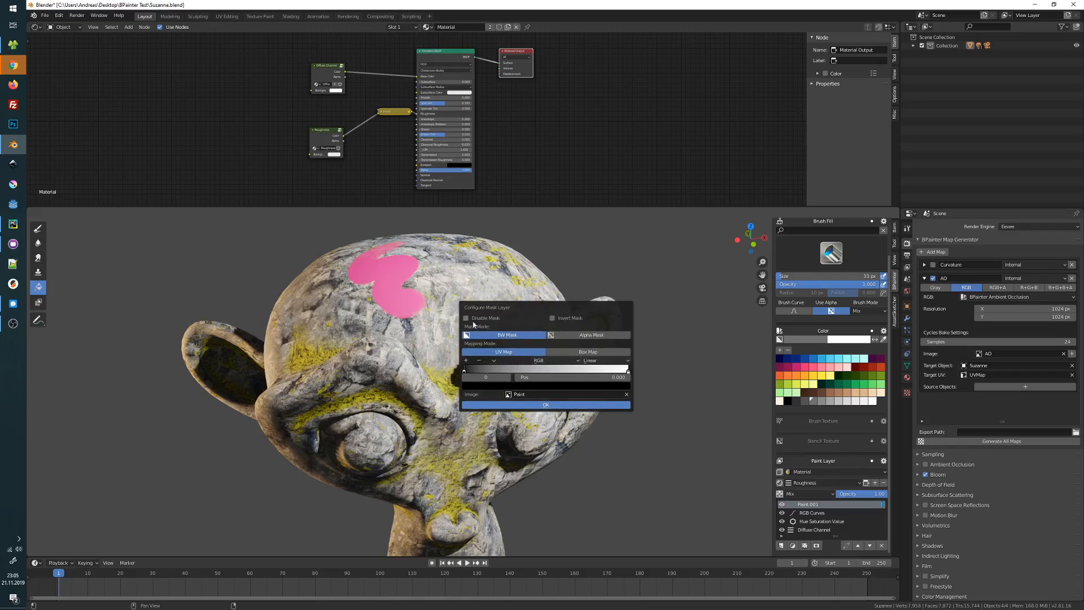
click(575, 337)
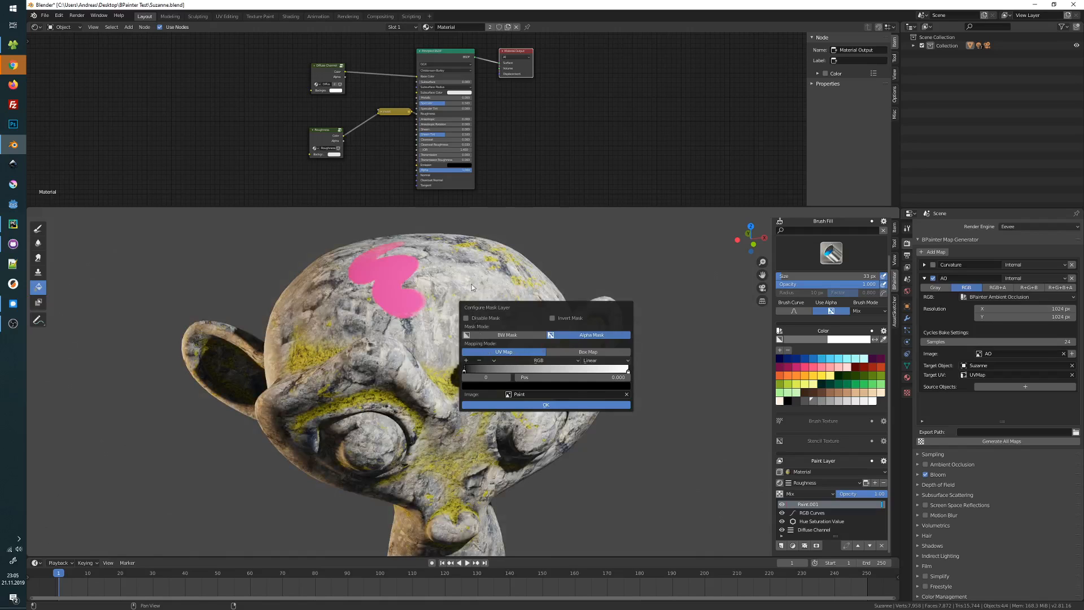
click(521, 402)
mouse_move(464, 315)
middle_down()
mouse_move(524, 322)
mouse_move(528, 348)
mouse_move(554, 338)
mouse_move(544, 312)
mouse_move(511, 313)
mouse_move(598, 319)
mouse_move(509, 312)
mouse_move(428, 328)
mouse_move(464, 314)
mouse_move(463, 304)
middle_up()
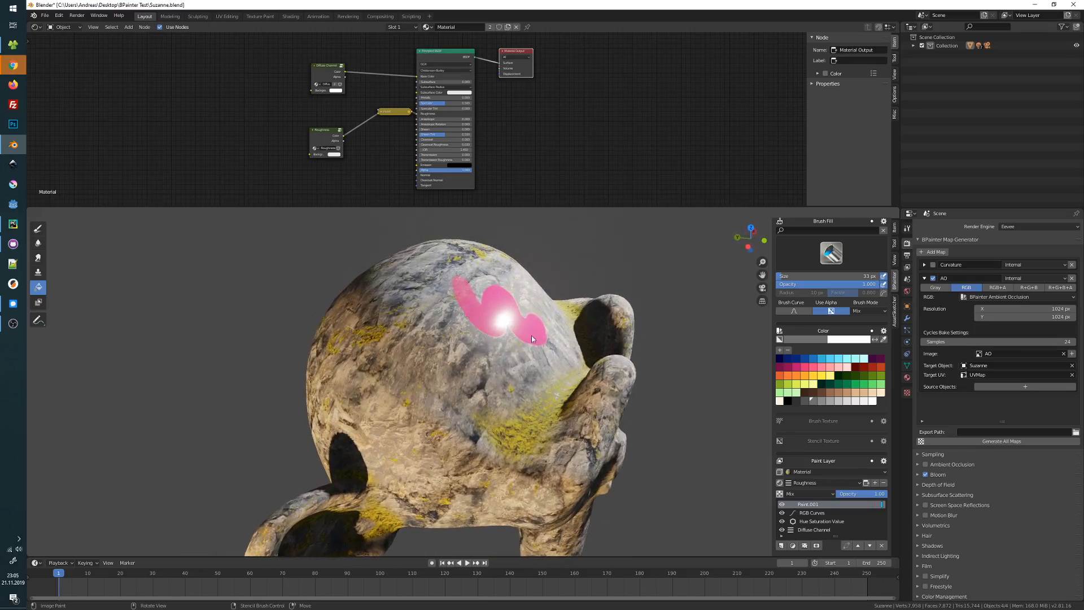
middle_drag(531, 339, 473, 339)
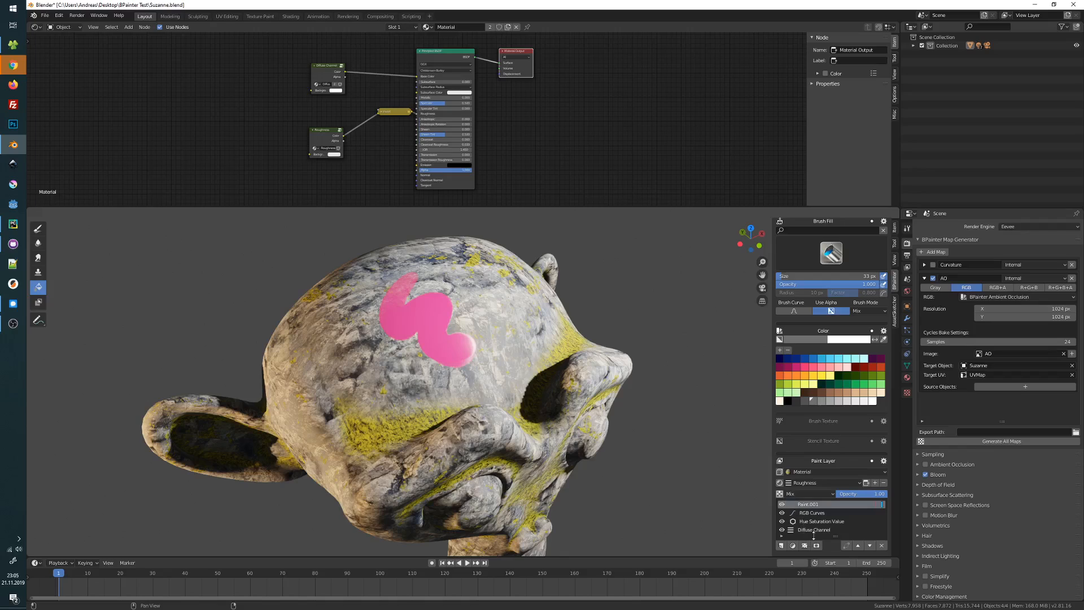
Step: Switch to the Diffuse Channel with its Paint layer active and pick a dark green colour
click(816, 483)
click(807, 493)
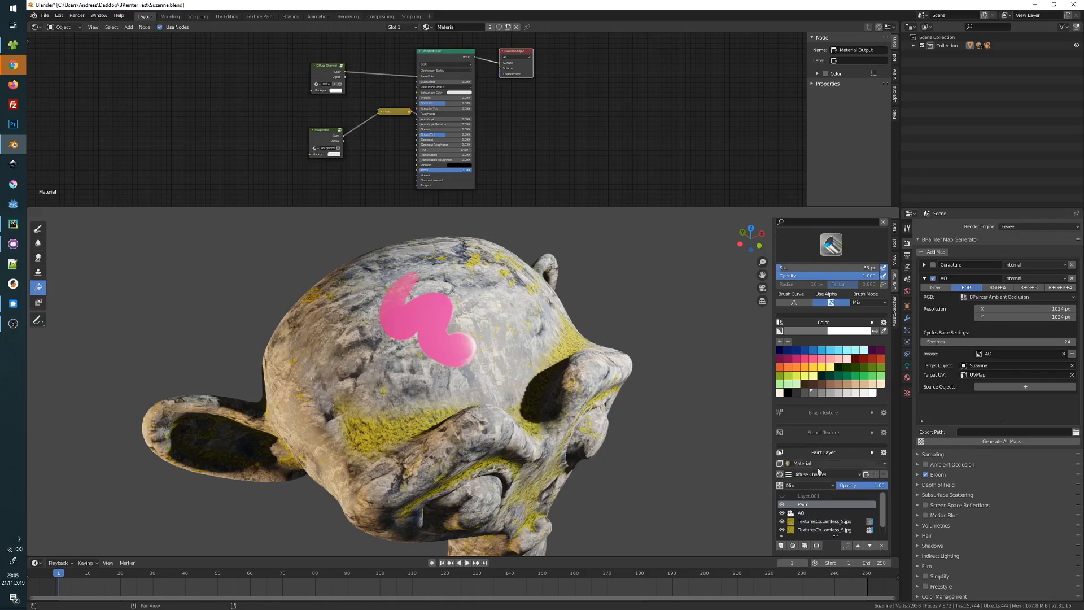
click(864, 367)
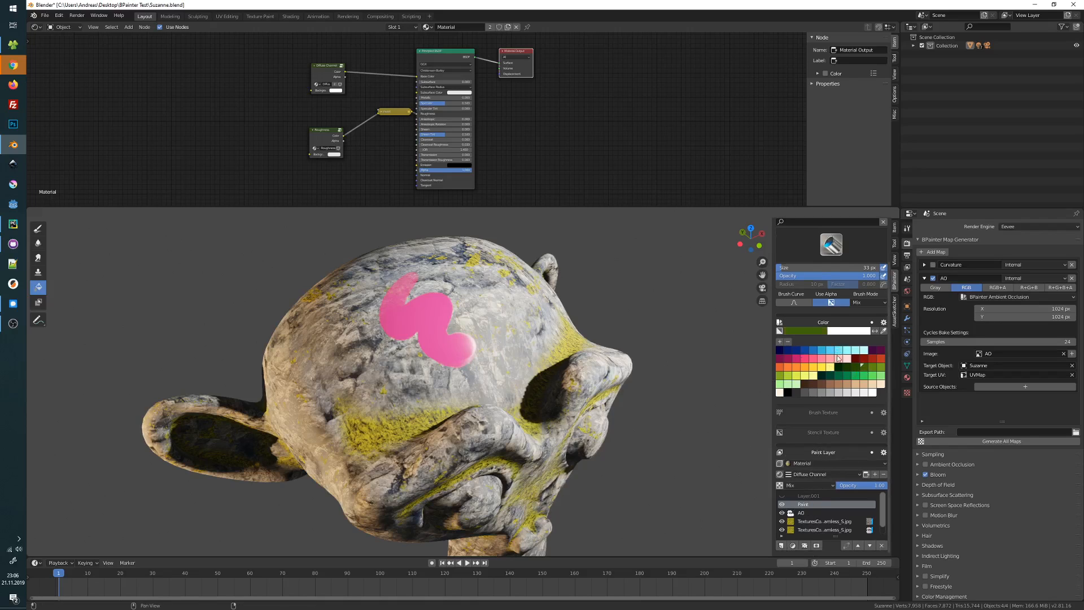
Step: Set the brush size to 23 px and choose Brush Default
middle_drag(451, 326, 464, 337)
key(f)
click(496, 310)
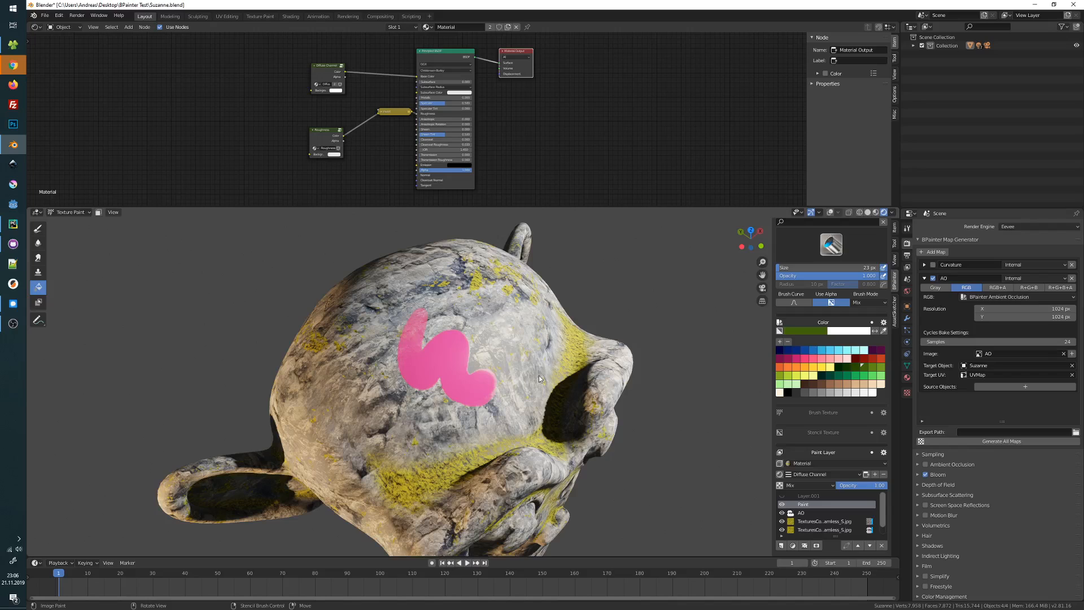
mouse_move(539, 375)
middle_down()
mouse_move(506, 317)
mouse_move(477, 316)
middle_up()
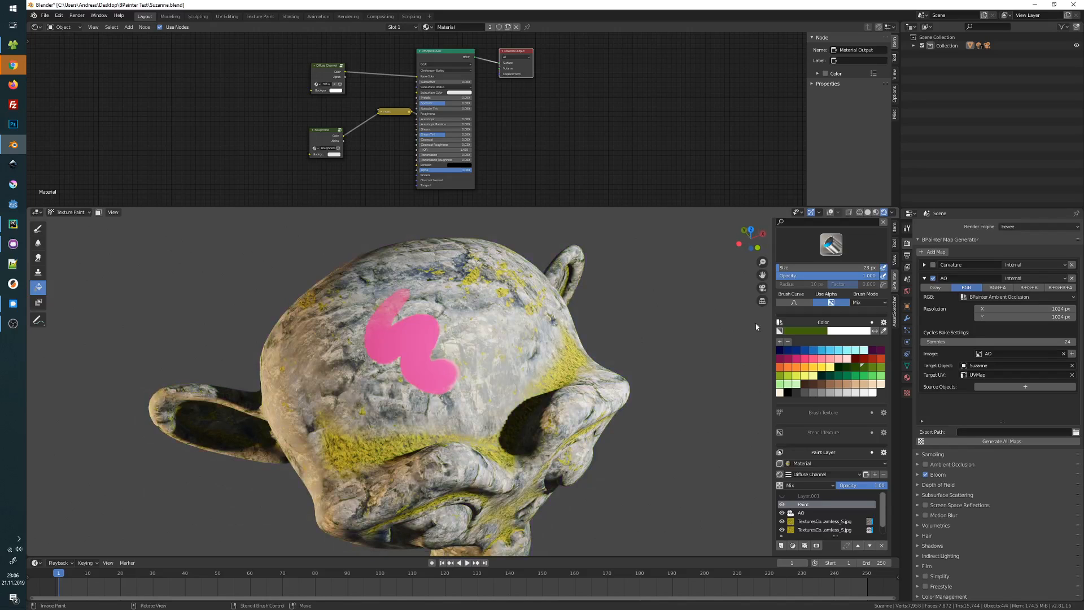
scroll(830, 316, up, 2)
click(831, 291)
click(567, 334)
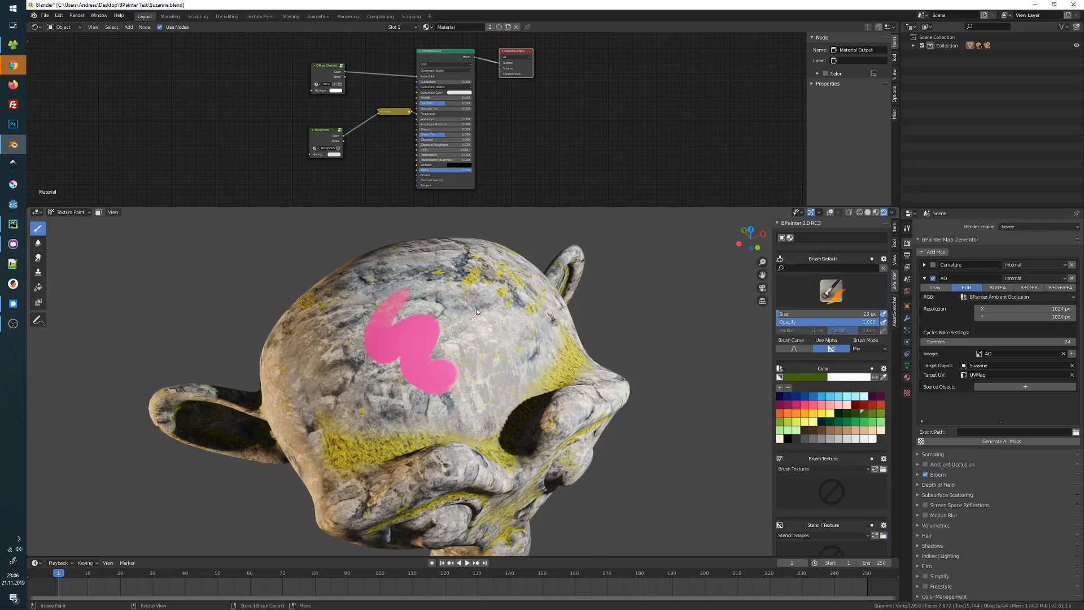
Step: Paint wavy green strokes on Suzanne's forehead and the side of the head, around the pink stroke
middle_drag(476, 310, 466, 295)
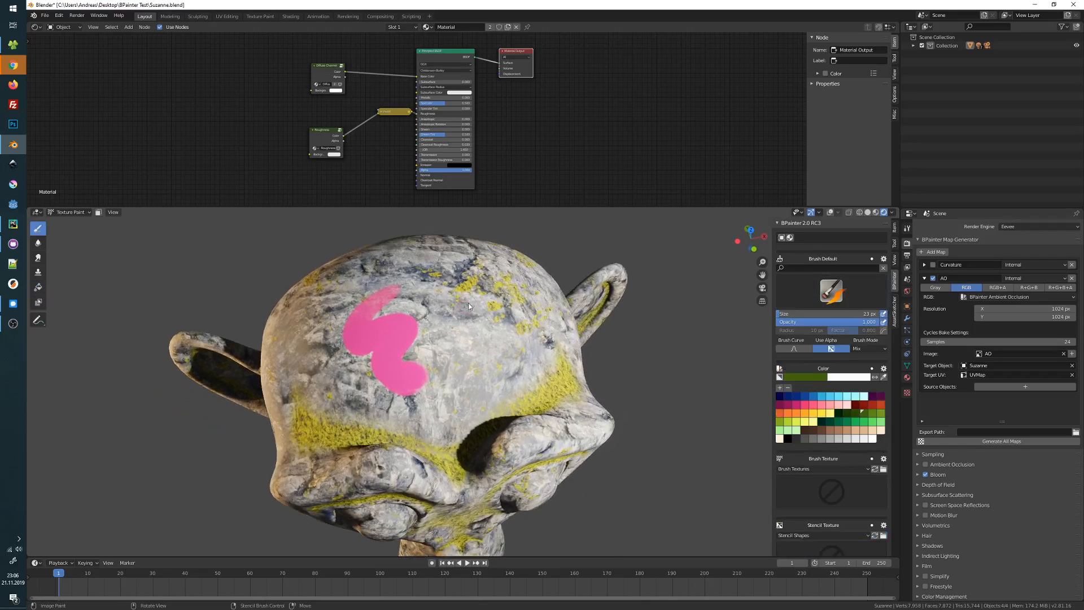
mouse_move(466, 294)
mouse_down()
mouse_move(472, 351)
mouse_move(531, 360)
mouse_up()
mouse_move(532, 361)
middle_down()
mouse_move(530, 329)
mouse_move(471, 278)
mouse_move(534, 307)
mouse_move(476, 300)
middle_up()
mouse_move(541, 406)
middle_down()
mouse_move(530, 390)
mouse_move(696, 334)
mouse_move(327, 342)
mouse_move(502, 310)
mouse_move(452, 309)
mouse_move(483, 339)
mouse_move(472, 307)
middle_up()
drag(472, 307, 487, 388)
mouse_move(497, 367)
middle_down()
mouse_move(474, 361)
mouse_move(480, 352)
middle_up()
mouse_move(486, 350)
shift+middle_down()
mouse_move(480, 317)
mouse_move(537, 308)
mouse_move(534, 285)
mouse_move(485, 320)
shift+middle_up()
shift+middle_drag(499, 276, 479, 249)
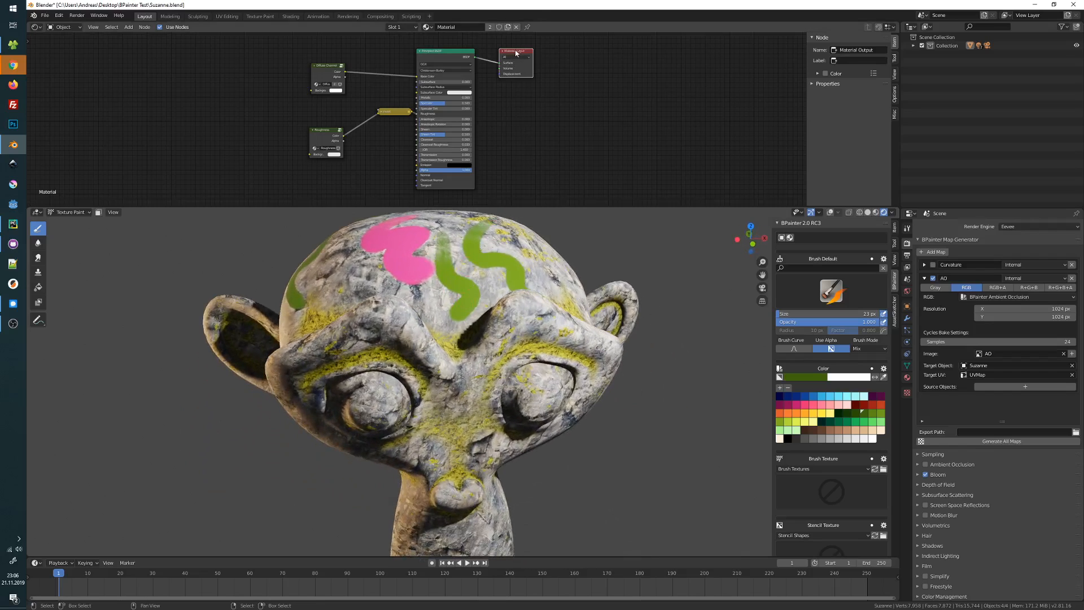
Step: Move the Material Output node farther from the Principled BSDF and add an Emission shader between them
drag(515, 53, 596, 53)
key(shift+a)
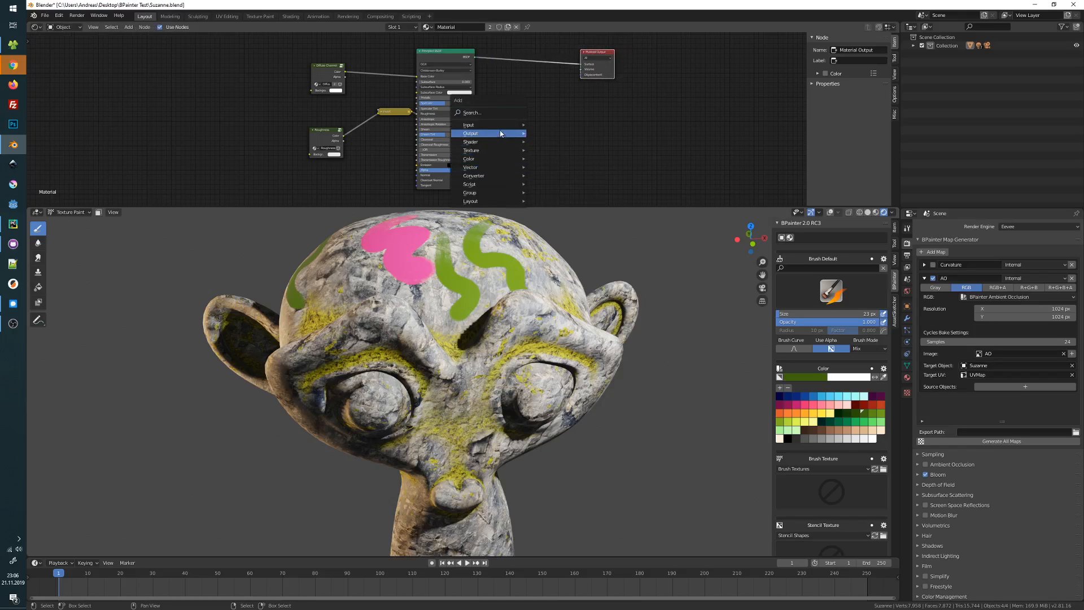
mouse_move(524, 144)
click(552, 160)
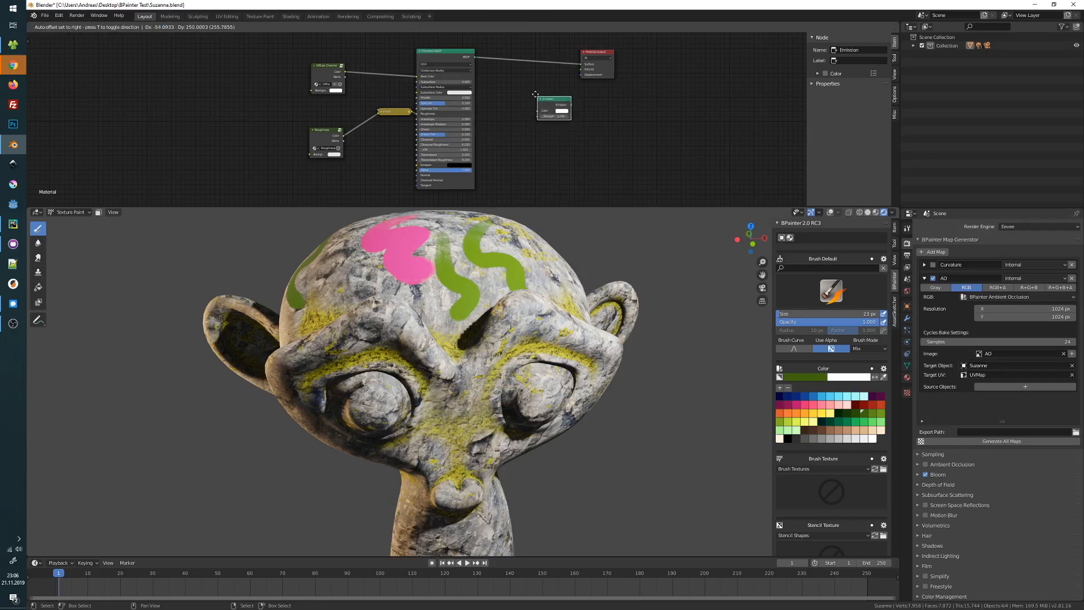
click(547, 100)
drag(474, 57, 530, 130)
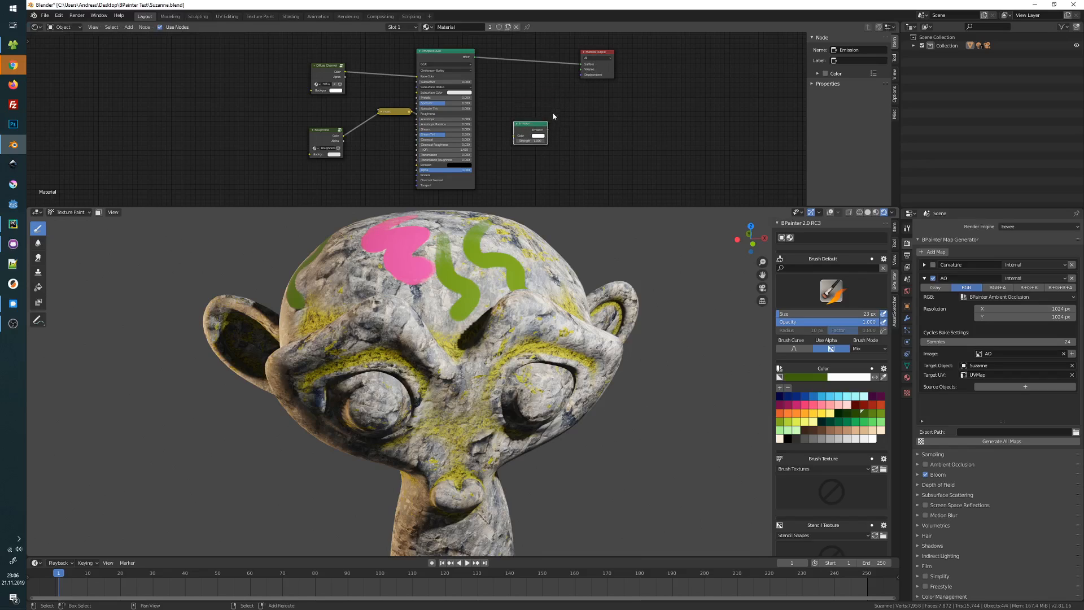
Step: Place an Add Shader node above the Emission shader and move the Material Output farther away to make room
key(shift+a)
mouse_move(553, 115)
click(601, 111)
click(567, 93)
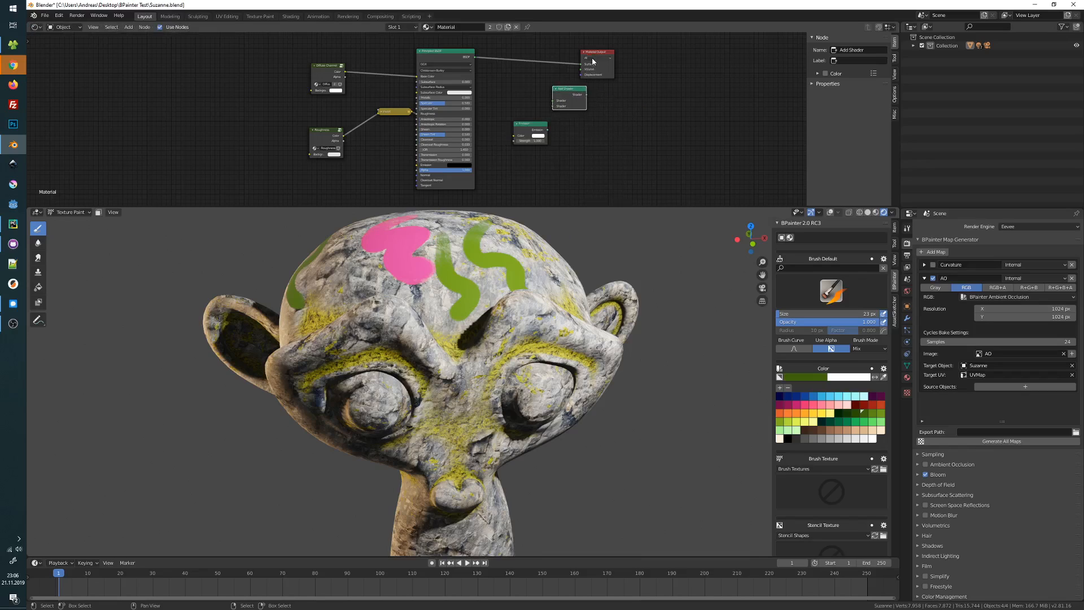
drag(593, 61, 615, 58)
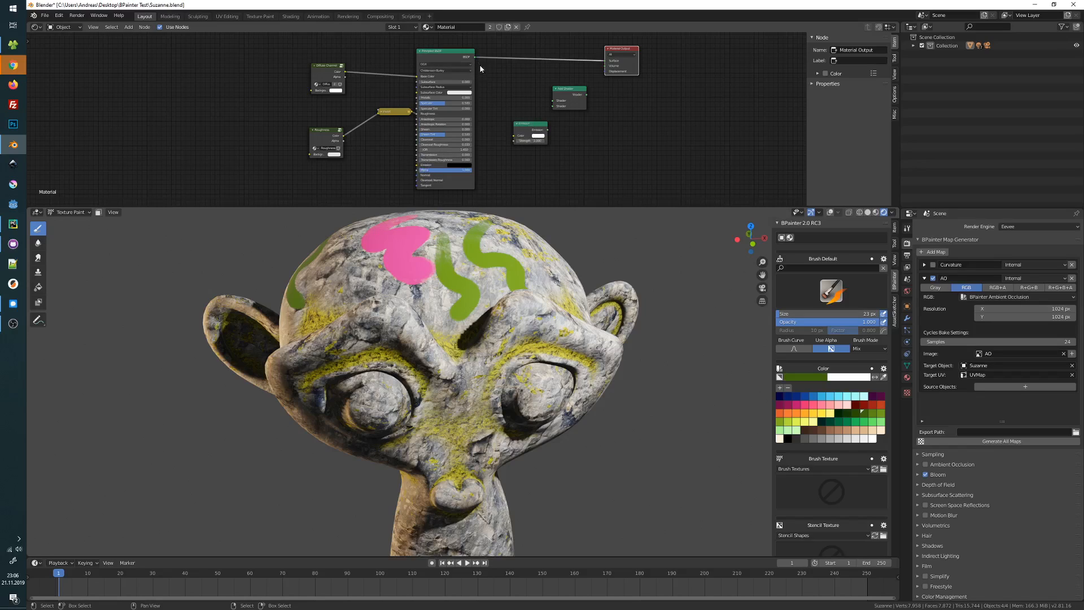
Step: Combine the Principled BSDF and Emission through the Add Shader into the Material Output's surface, and set the emission colour to black
drag(474, 57, 607, 72)
click(541, 136)
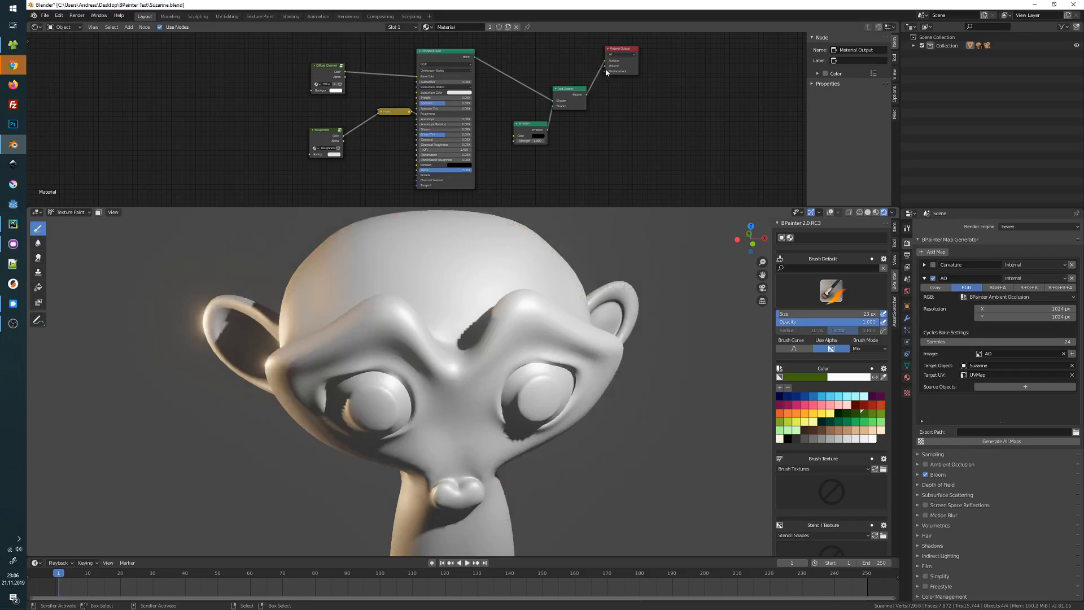
drag(534, 134, 519, 125)
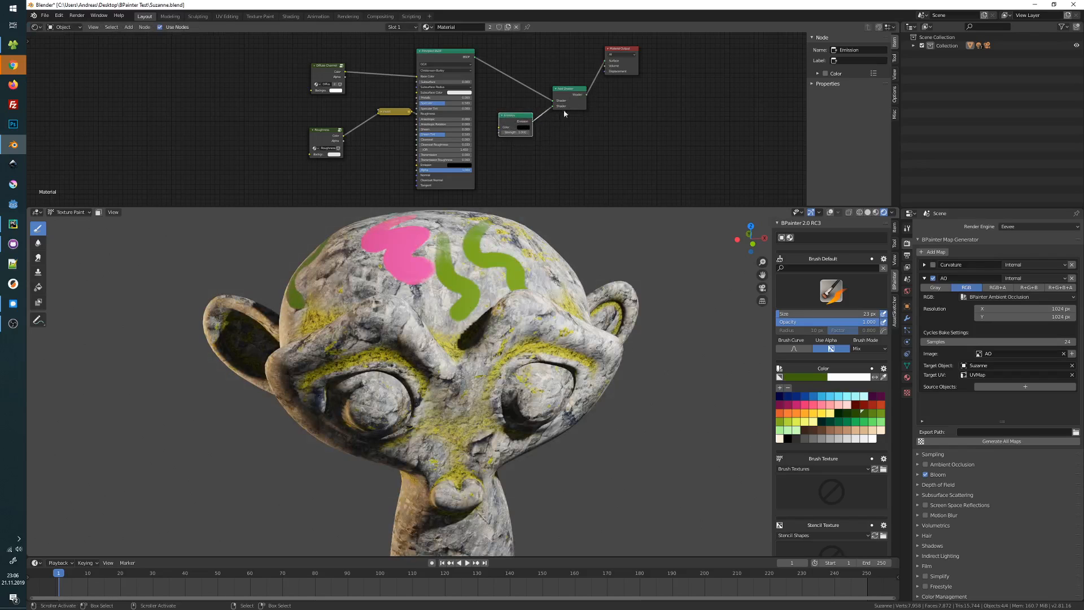
Step: Start creating a new paint channel for the material and name it Emission
middle_drag(427, 326, 395, 328)
scroll(820, 473, down, 6)
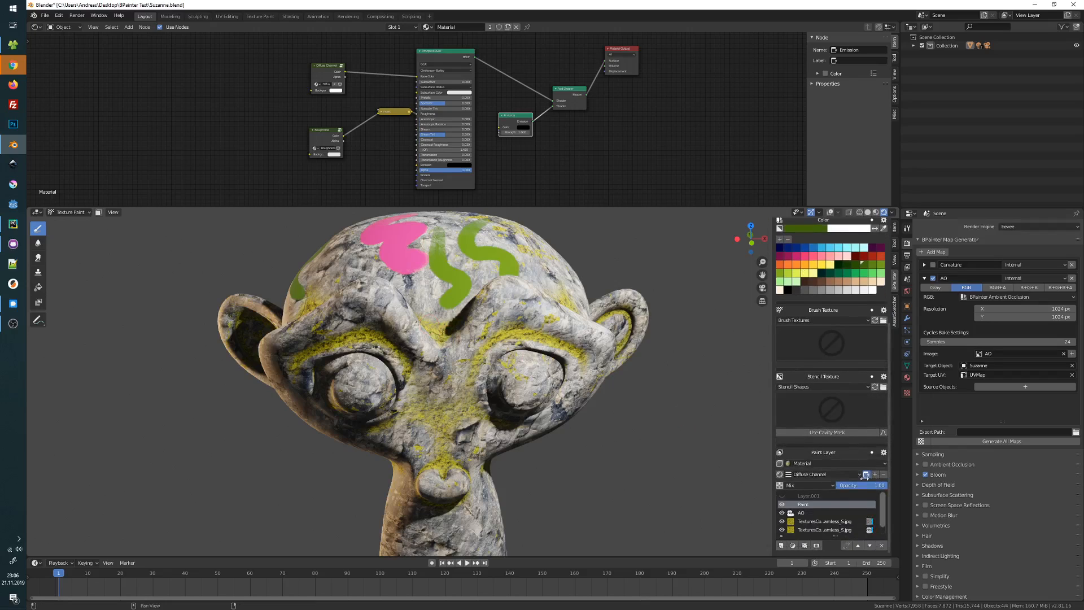
click(864, 476)
click(875, 475)
drag(862, 338, 551, 233)
click(550, 233)
text(Emissi)
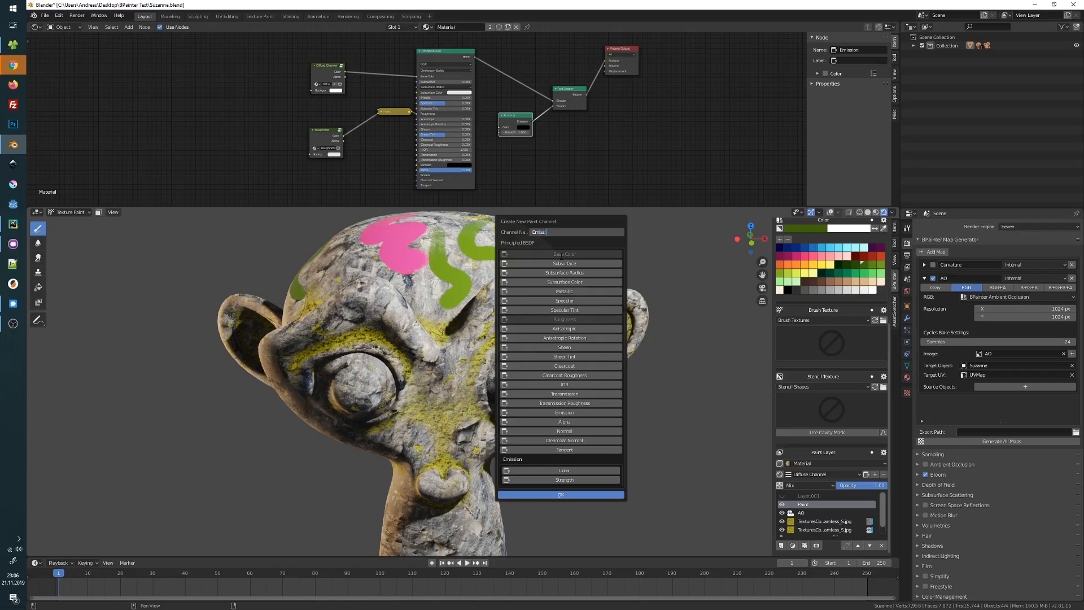
text(on)
key(Return)
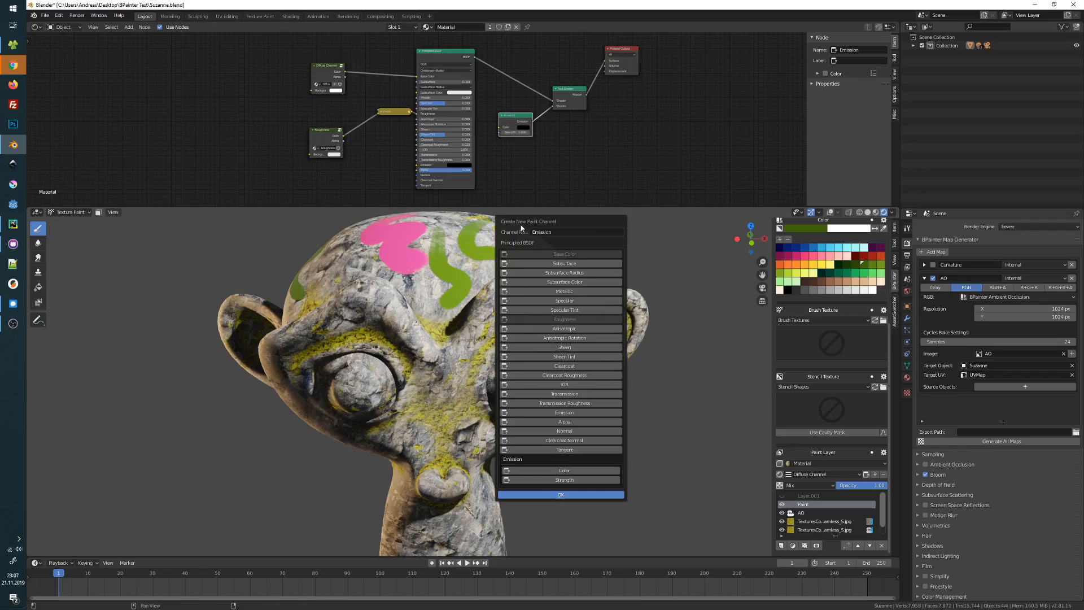
Step: Create the channel linked to the Emission shader's Color input, and arrange the channel and Emission nodes clear of the Principled BSDF
drag(507, 244, 488, 249)
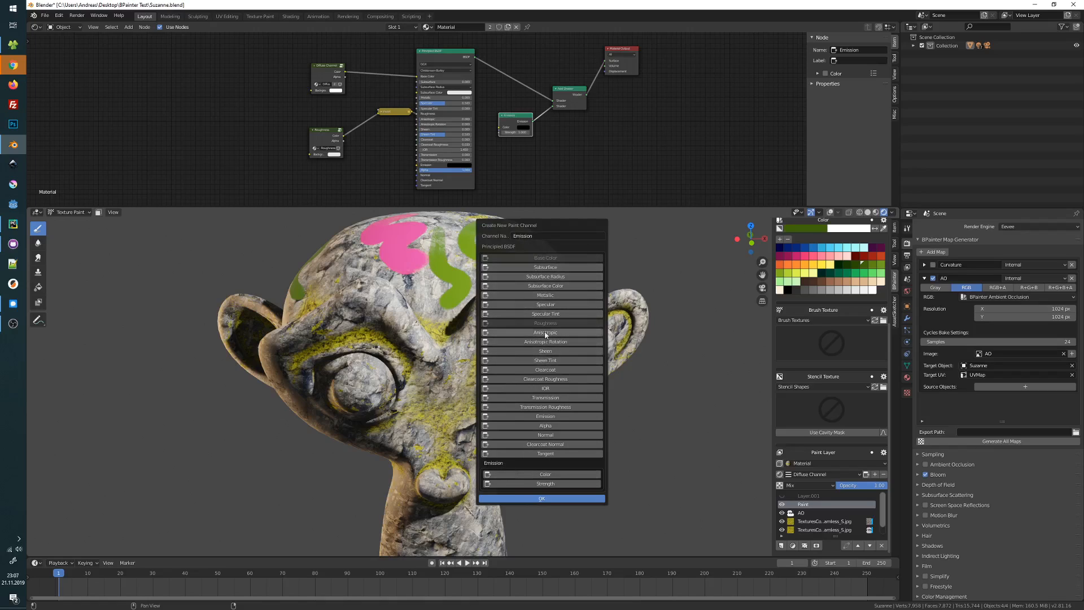
click(541, 474)
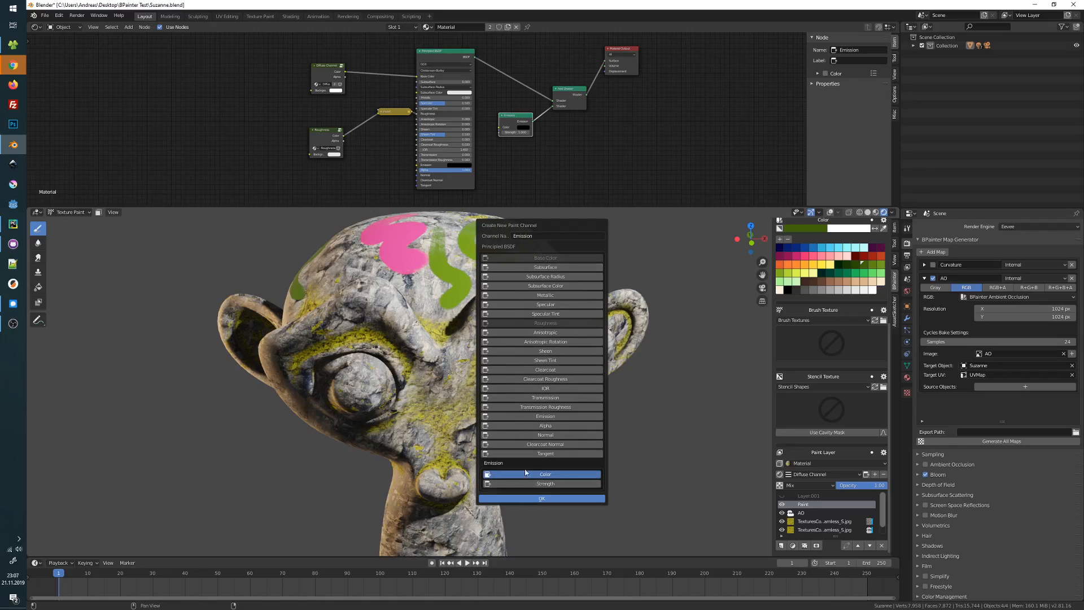
click(539, 499)
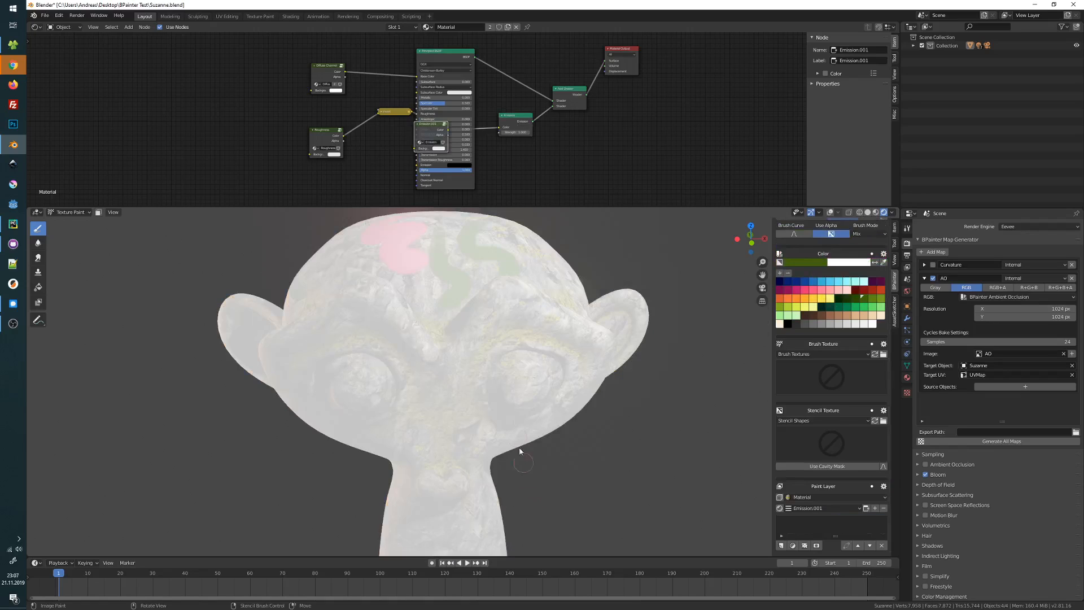
drag(433, 124, 543, 128)
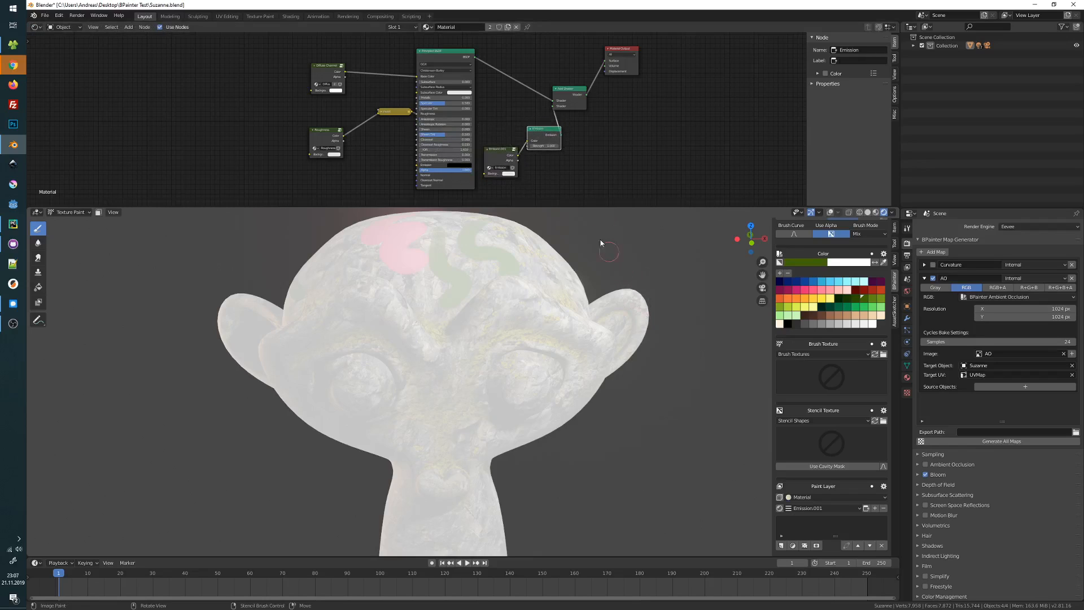
Step: Set the new Emission channel's background colour to black
click(866, 508)
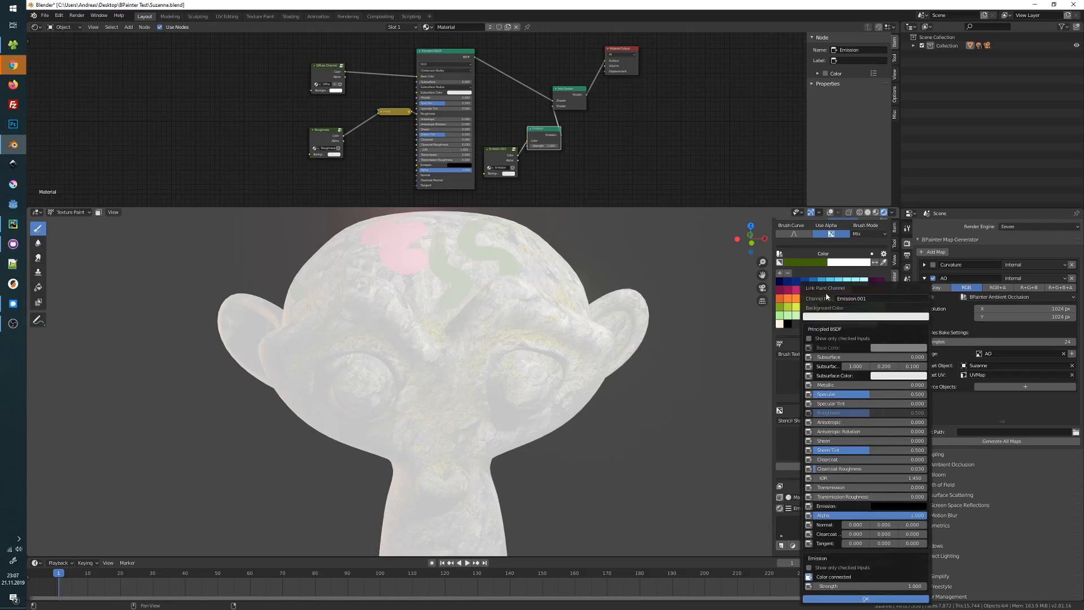
drag(824, 289, 529, 231)
click(542, 257)
drag(581, 146, 569, 221)
click(509, 173)
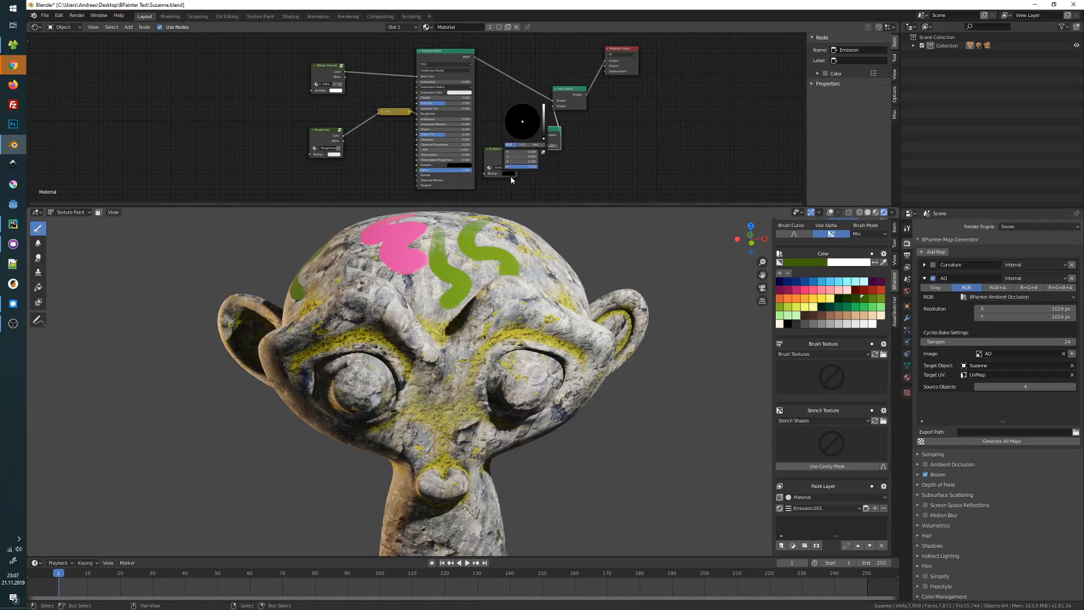
drag(544, 131, 544, 162)
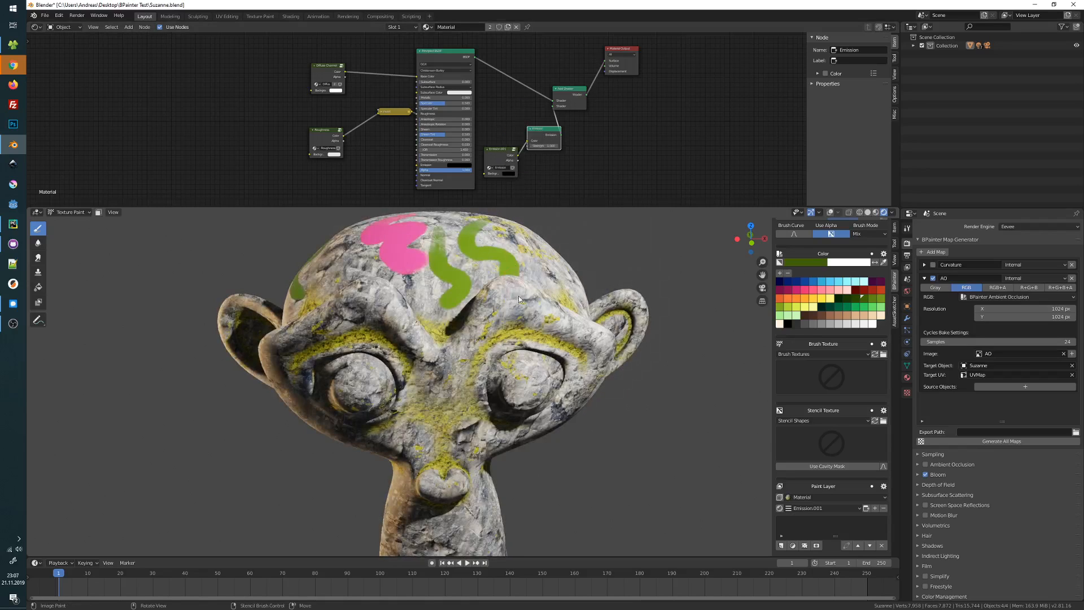
Step: Add a 1024 × 1024 paint layer to the Emission channel
middle_drag(517, 299, 485, 283)
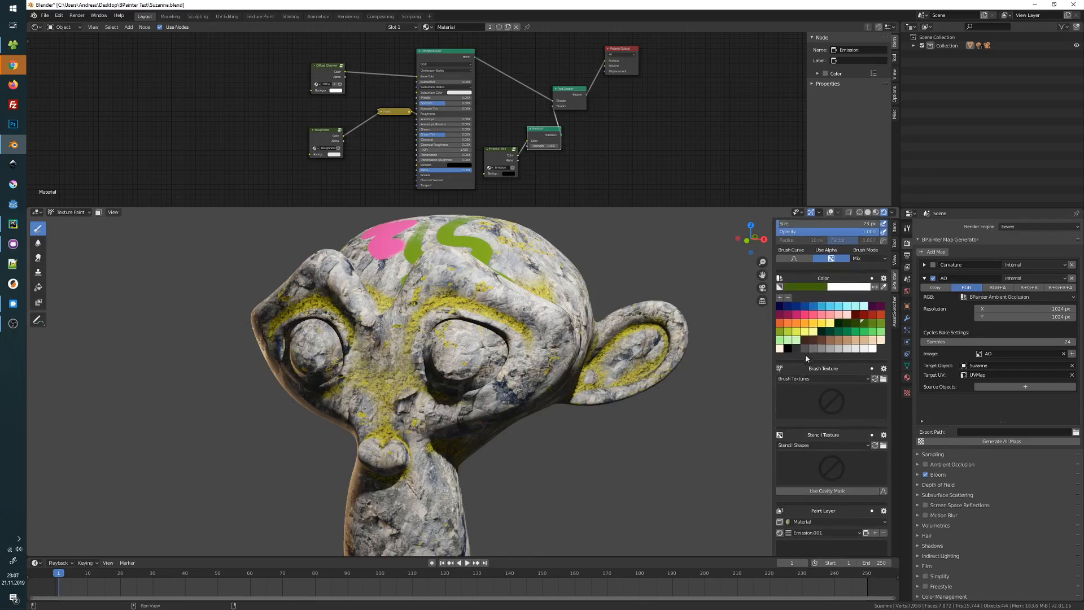
click(781, 545)
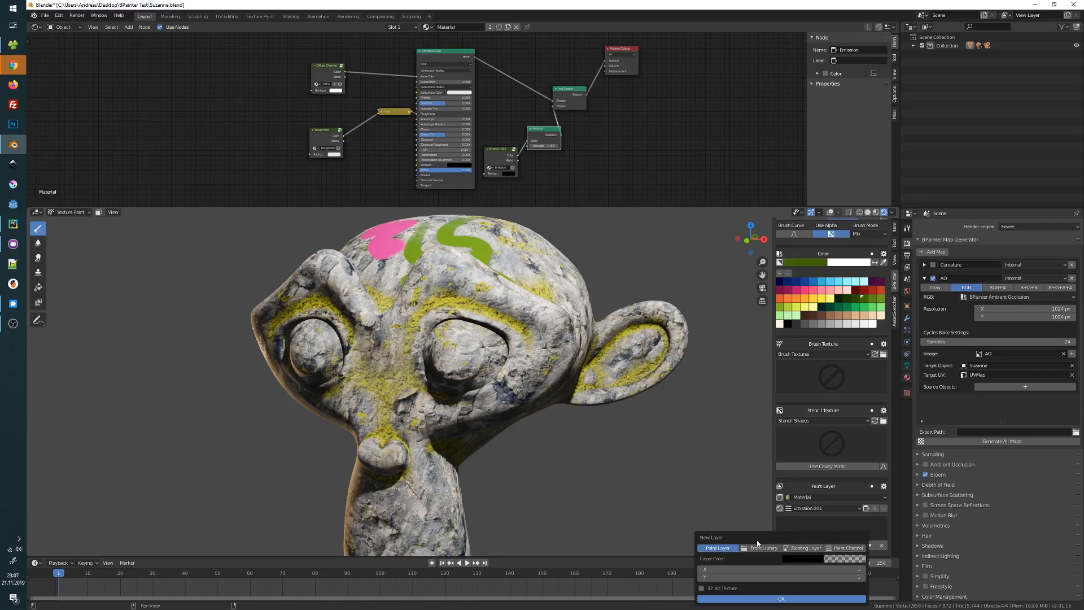
drag(782, 548, 621, 380)
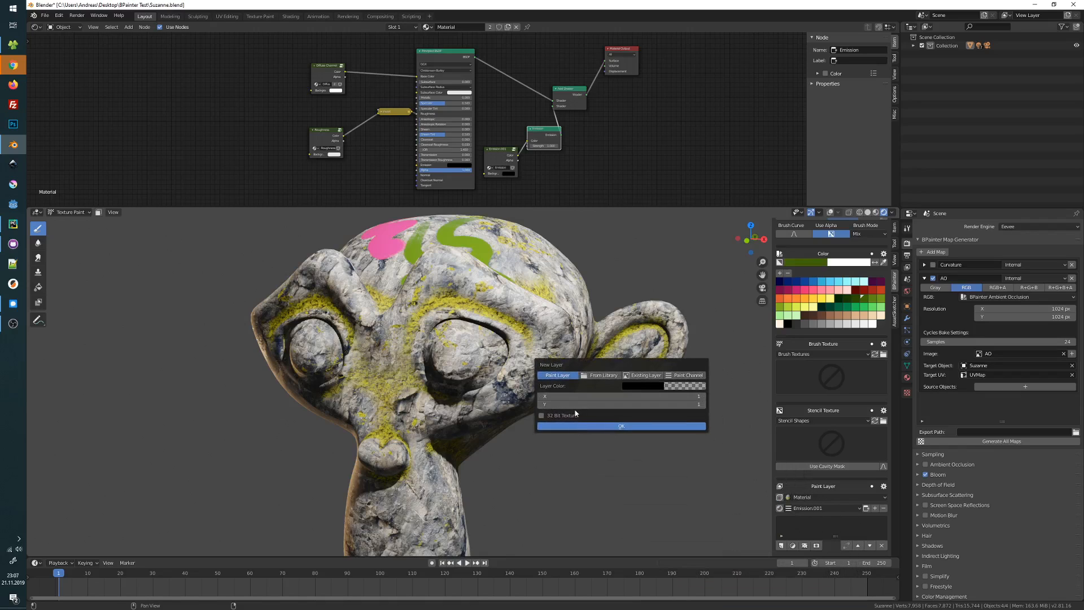
drag(642, 395, 648, 405)
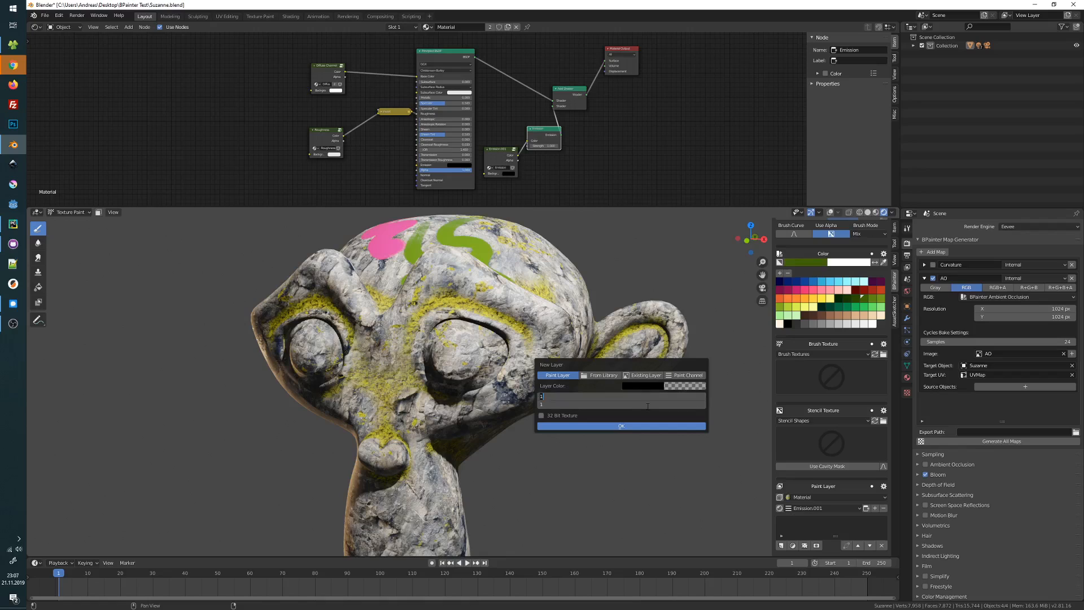
key(Return)
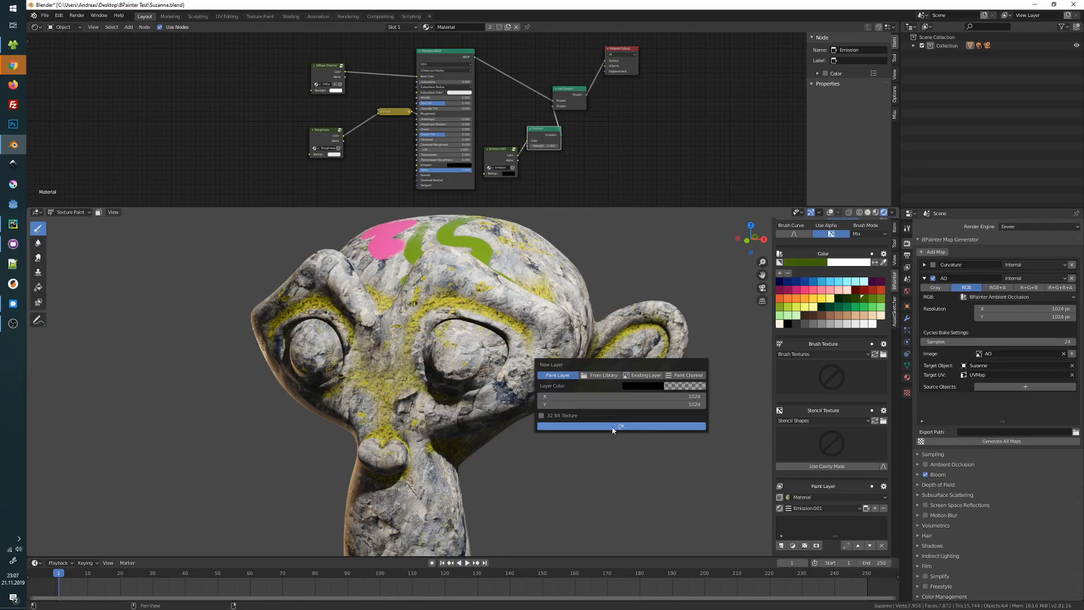
click(649, 425)
Step: Rename the new Emission layer as Glow
scroll(813, 514, down, 1)
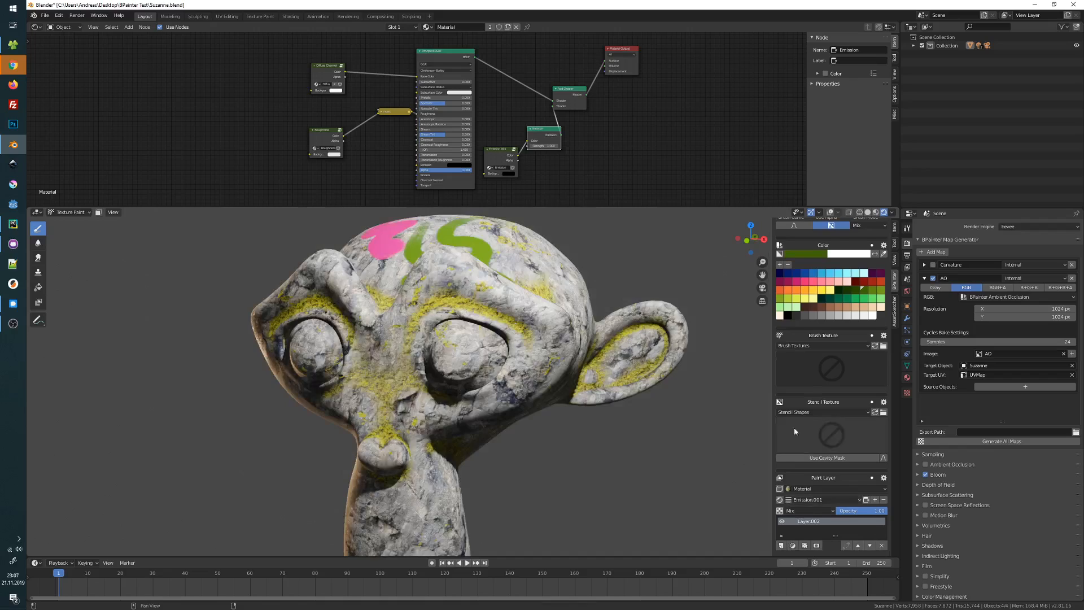
double_click(805, 521)
text(Glow)
key(Return)
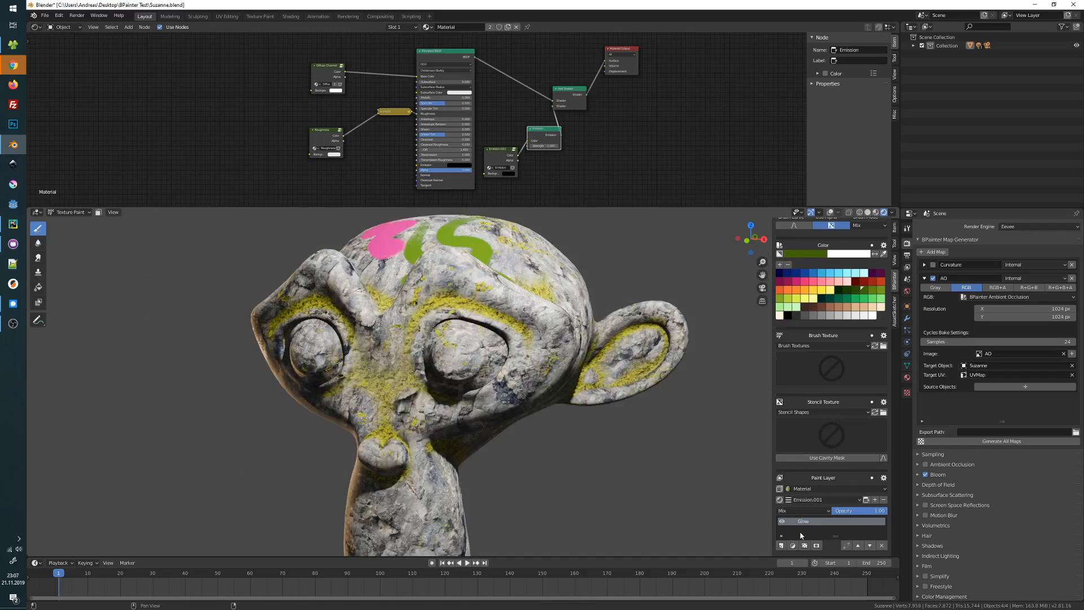
Step: Add a layer mask to the Glow layer, using the existing image TexturesCom_Cliffs0113_1_seamless_S.jpg
middle_drag(503, 389, 653, 435)
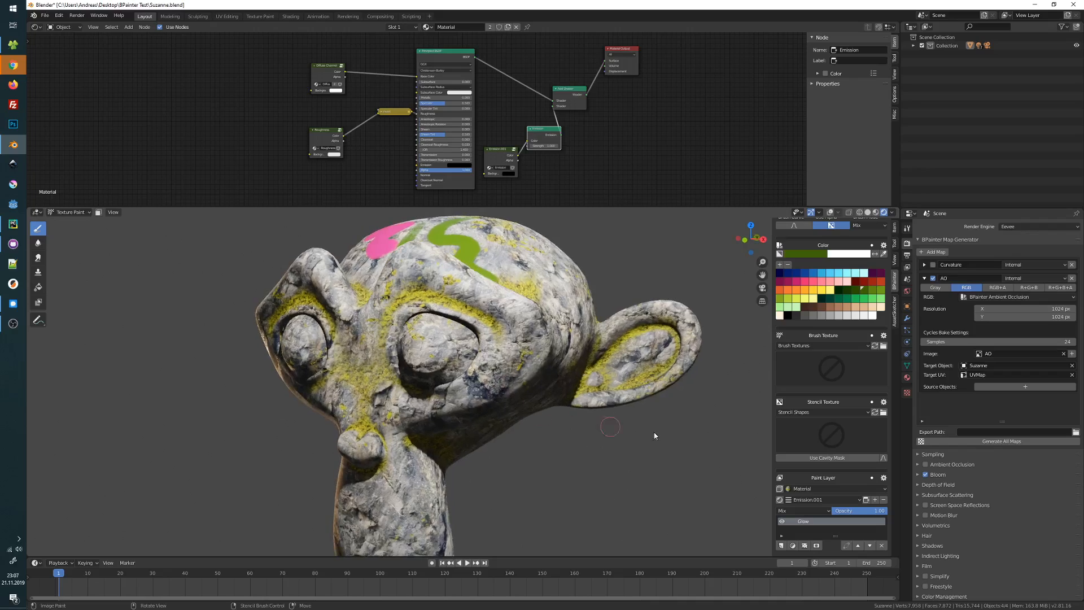
click(816, 545)
drag(810, 548, 602, 370)
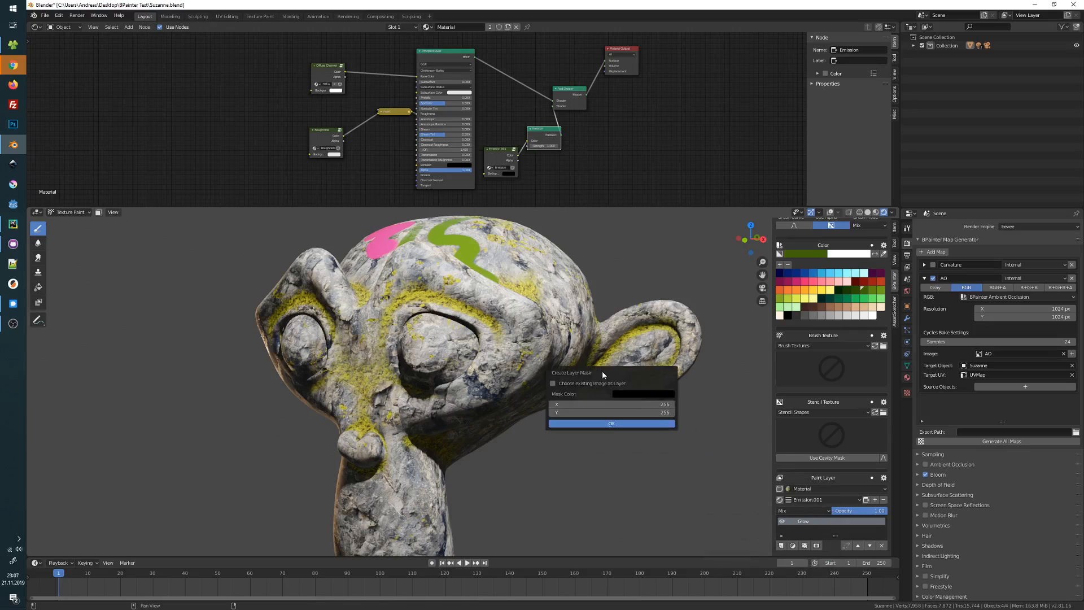
click(611, 382)
click(613, 412)
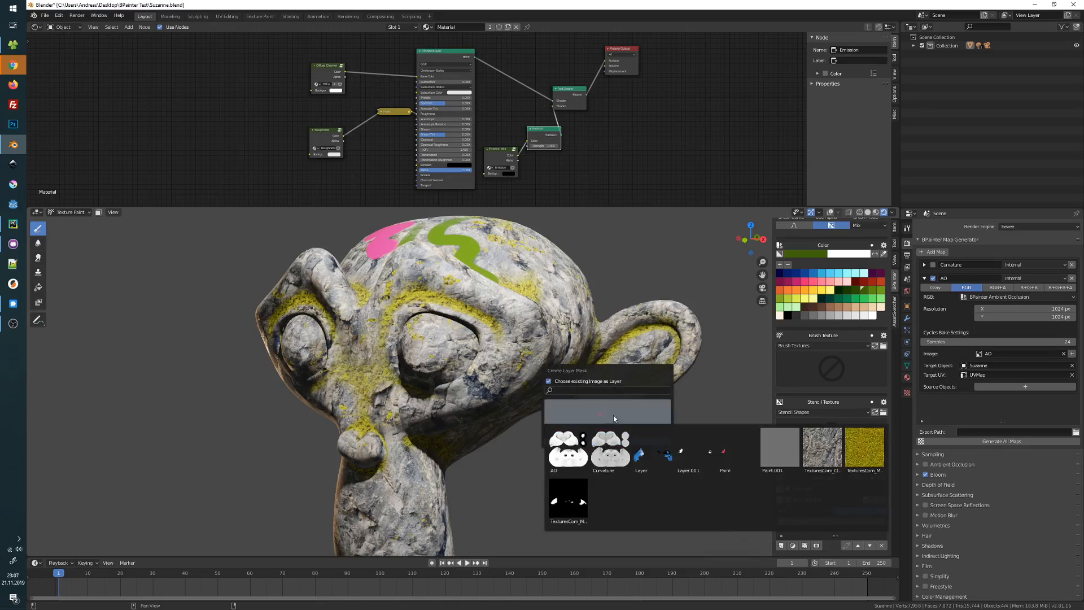
click(816, 450)
click(665, 441)
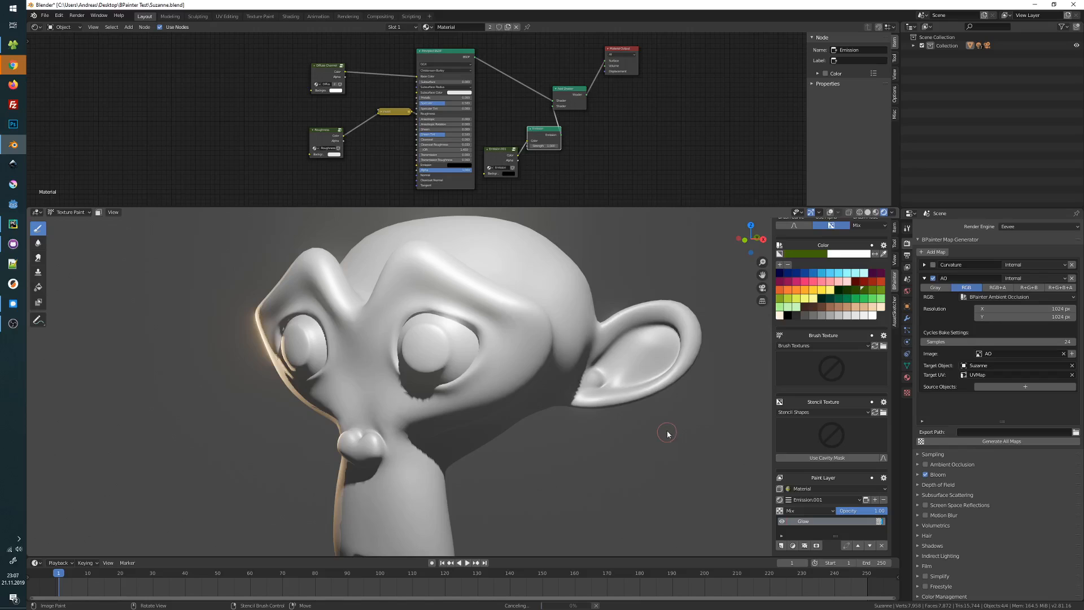
Step: Tighten the Glow mask's colour ramp by moving the black stop to about the middle and the white stop to about 0.665
click(879, 522)
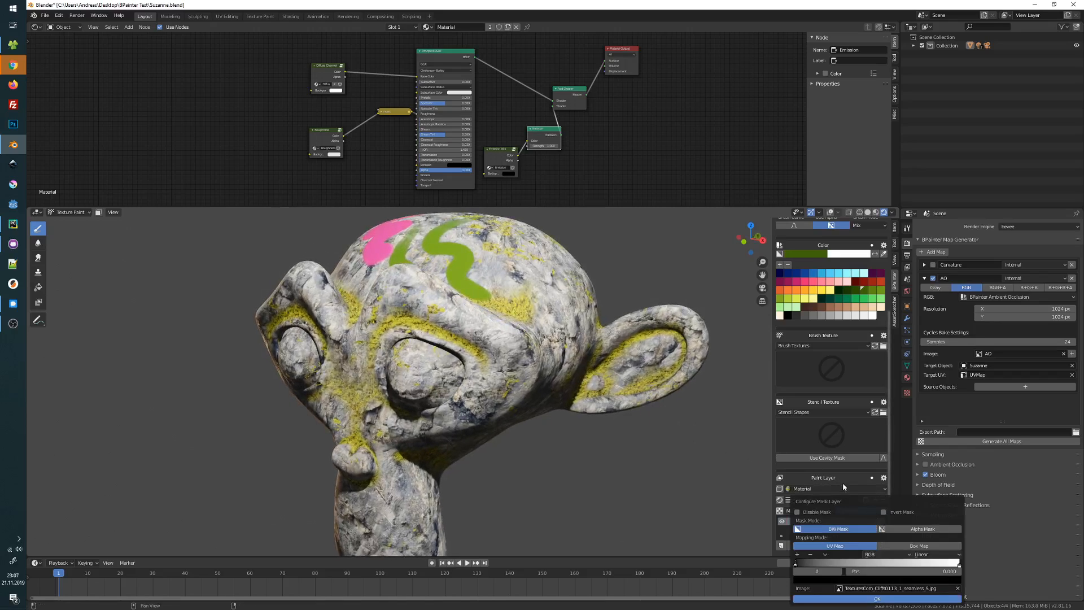
drag(830, 525, 501, 335)
drag(469, 376, 548, 376)
drag(631, 376, 571, 371)
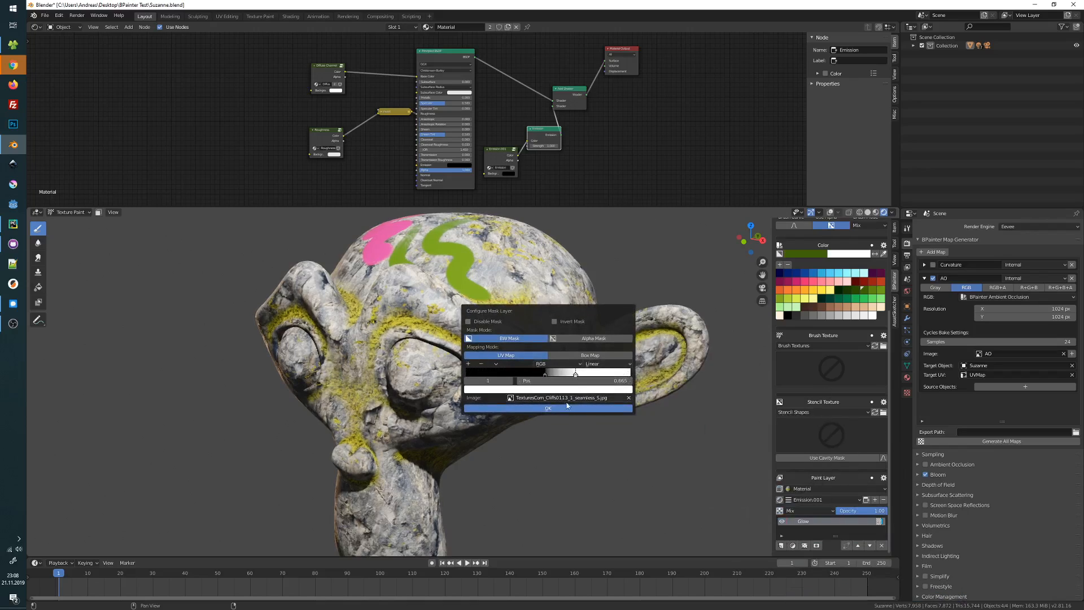
click(564, 408)
Step: Choose an orange-red brush colour and try painting glow strokes on the upper side of Suzanne's head
mouse_move(567, 395)
middle_down()
mouse_move(566, 351)
mouse_move(533, 351)
middle_up()
click(790, 290)
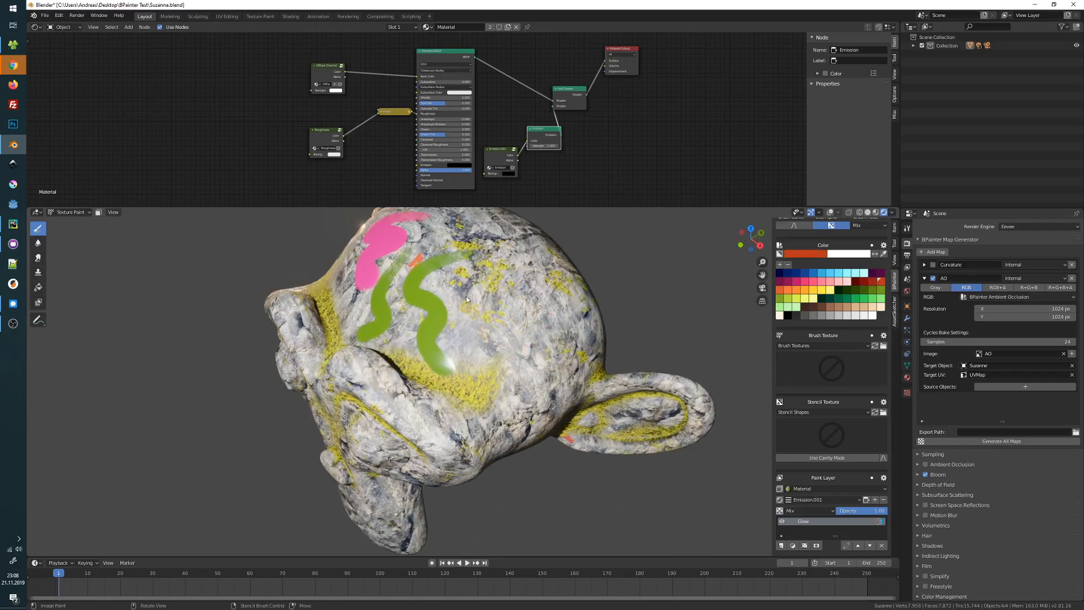
middle_drag(466, 296, 496, 268)
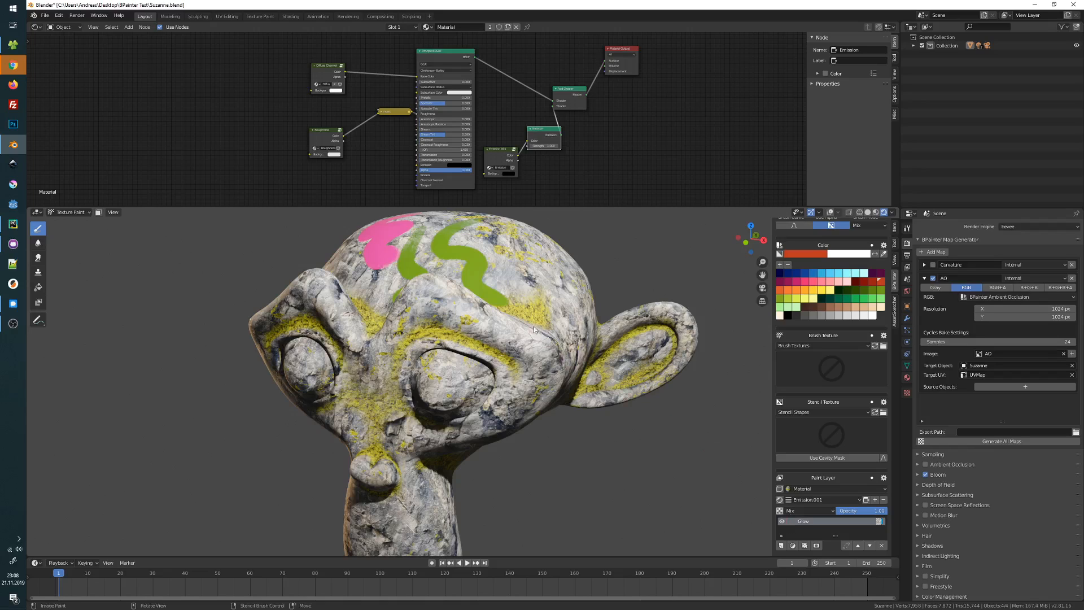
middle_drag(533, 326, 733, 476)
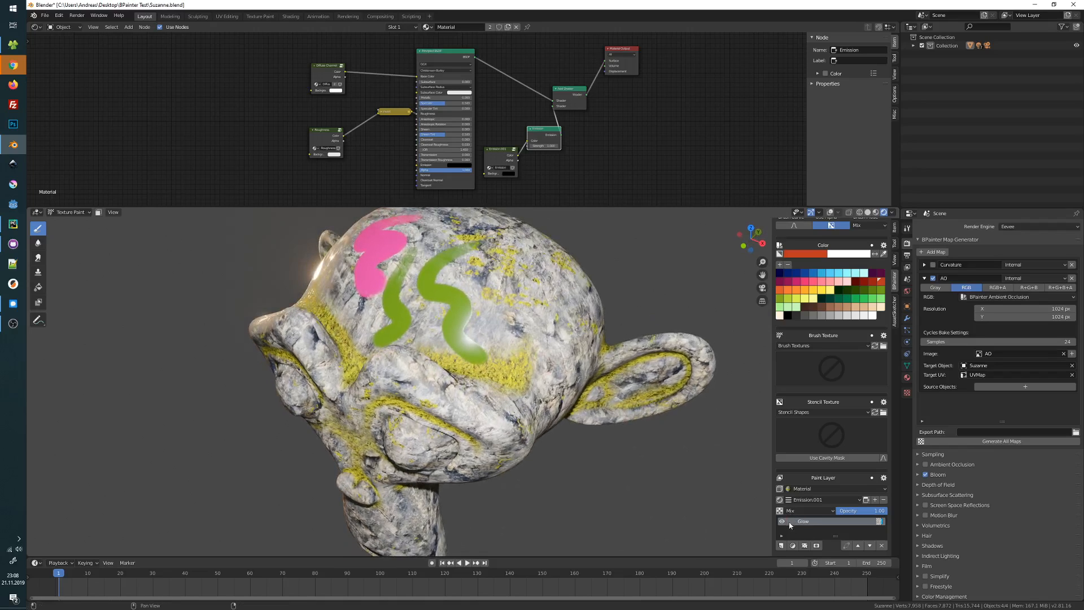
mouse_move(504, 365)
middle_down()
mouse_move(519, 343)
mouse_move(516, 320)
mouse_move(503, 383)
mouse_move(503, 349)
middle_up()
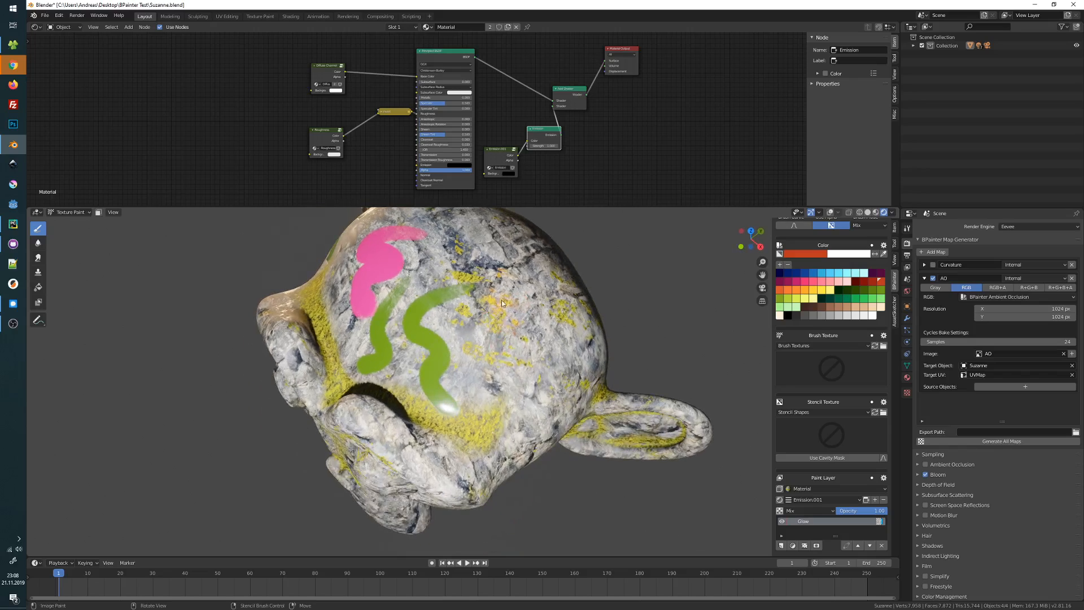
Step: Set the brush strength to about 0.945 and paint orange-red over the upper side of the head
key(shift+f)
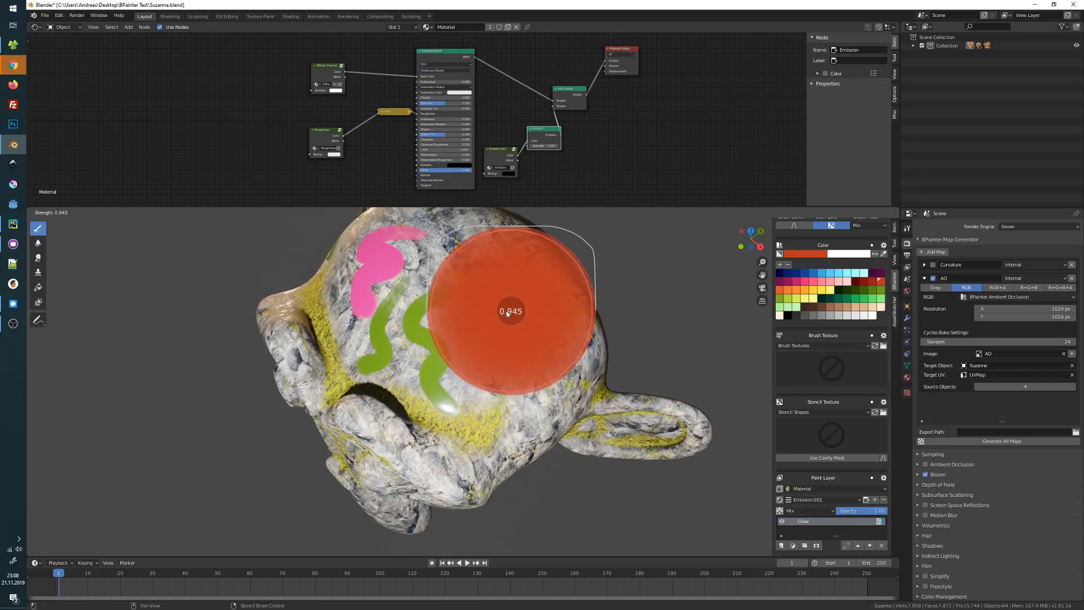
click(510, 310)
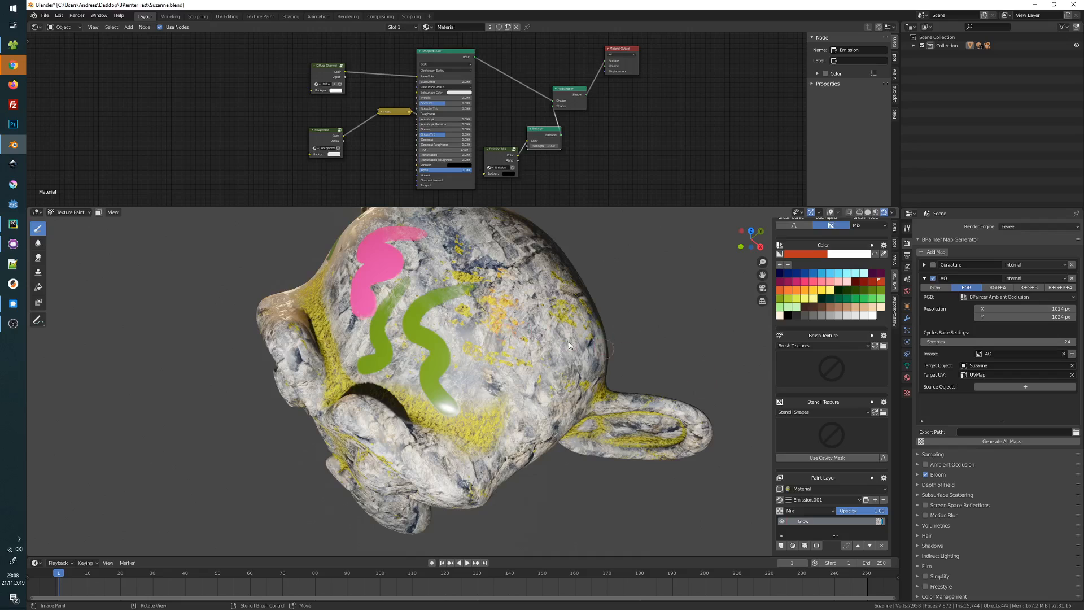
middle_drag(568, 341, 579, 341)
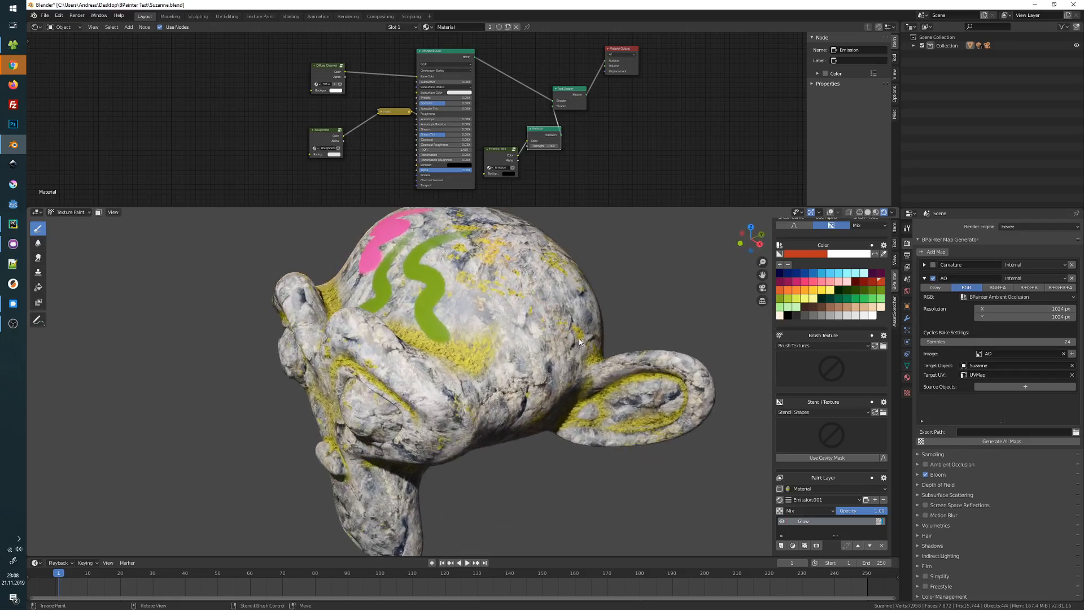
Step: Readjust the Glow mask's colour ramp, moving the white stop close to the end and the black stop to 0.822
click(880, 521)
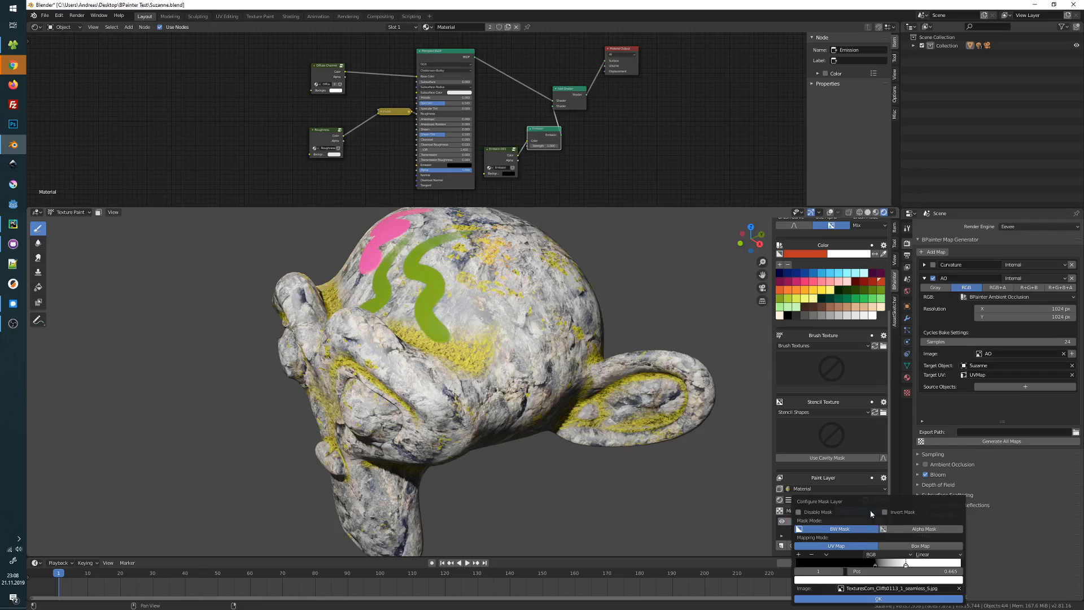
drag(869, 509, 602, 407)
drag(675, 406, 698, 406)
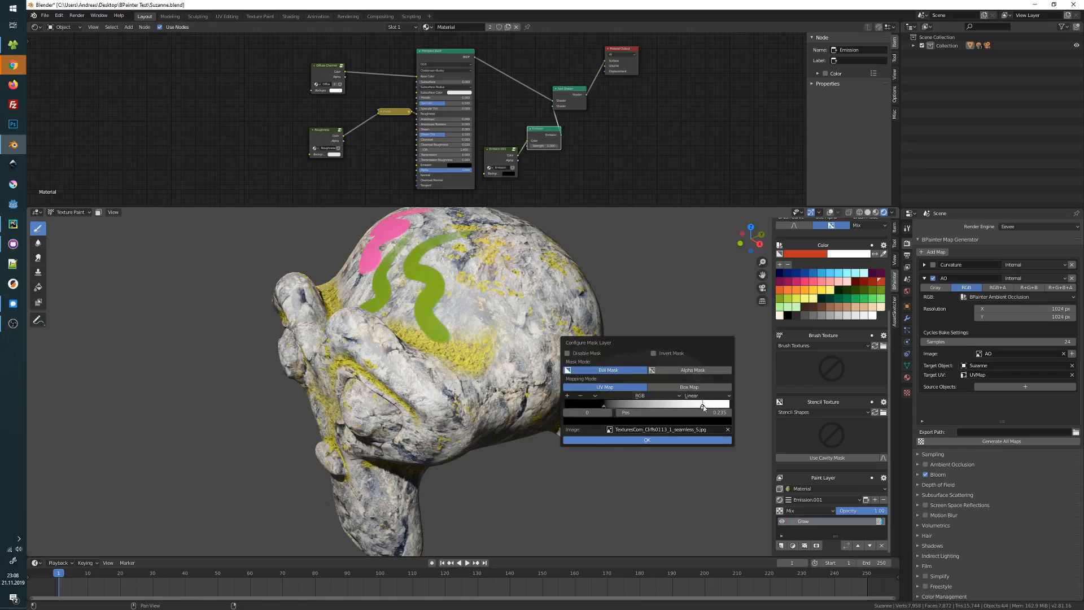
drag(605, 407, 700, 407)
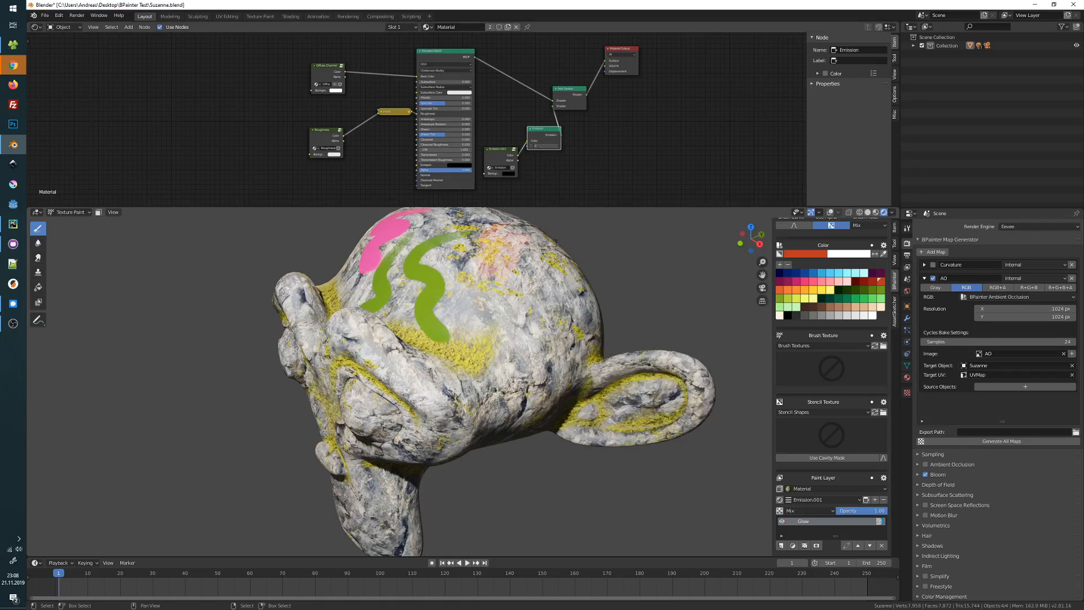
Step: Raise the Emission shader's strength and paint orange-red strokes beside the pink stroke on Suzanne's head
key(Return)
mouse_move(534, 302)
middle_down()
mouse_move(547, 353)
mouse_move(554, 315)
mouse_move(452, 322)
mouse_move(404, 343)
middle_up()
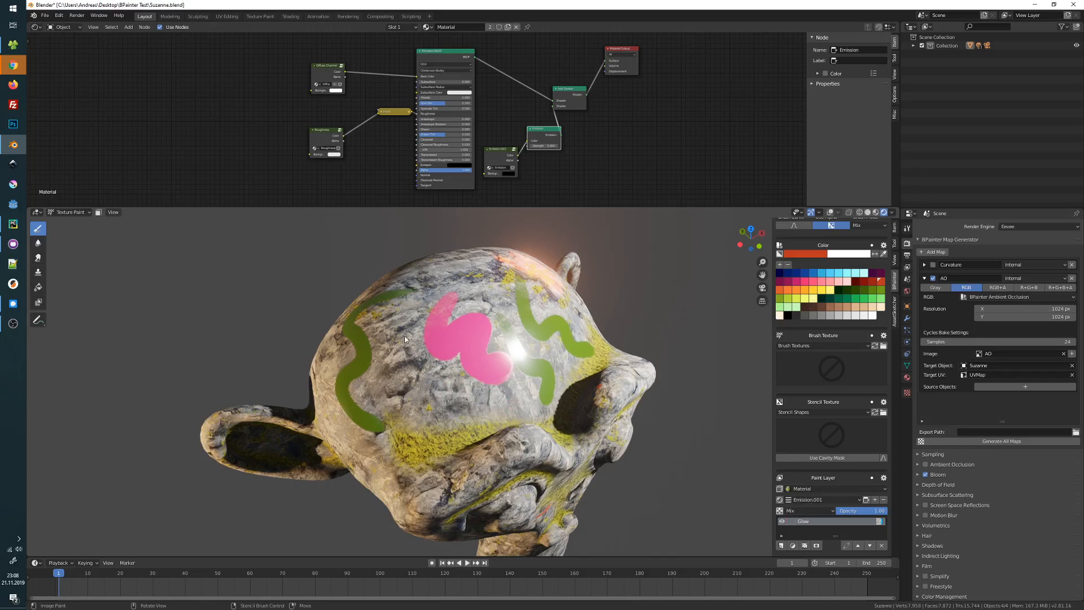
drag(404, 335, 432, 394)
middle_drag(402, 372, 445, 312)
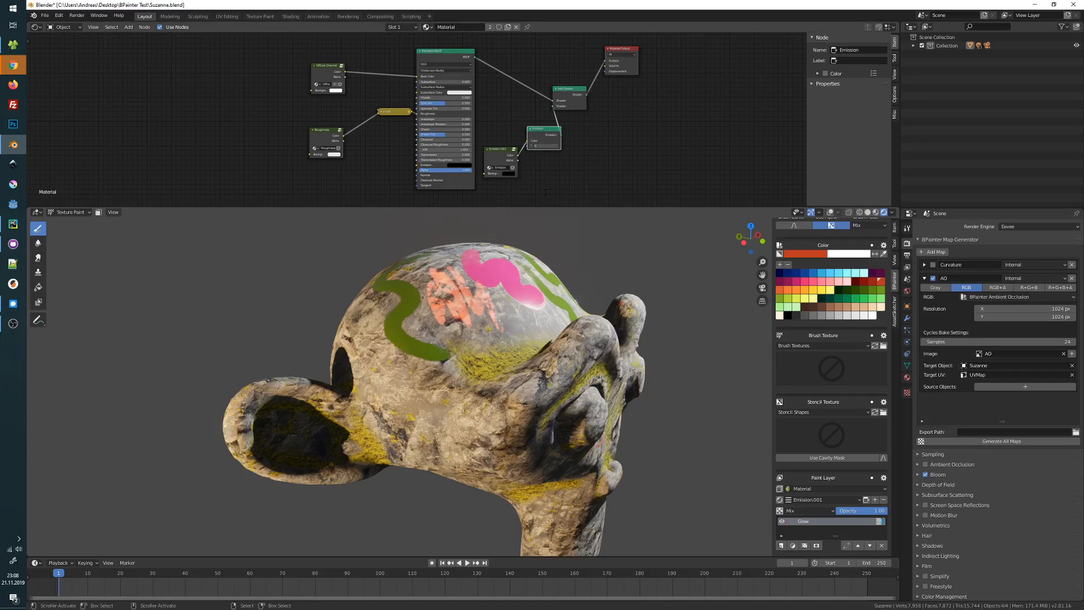
Step: Increase the Emission shader's strength further and paint glowing strokes across the back of the head
key(Return)
mouse_move(468, 302)
middle_down()
mouse_move(391, 313)
mouse_move(497, 305)
mouse_move(522, 283)
middle_up()
mouse_move(522, 282)
mouse_down()
mouse_move(496, 336)
mouse_move(542, 389)
mouse_up()
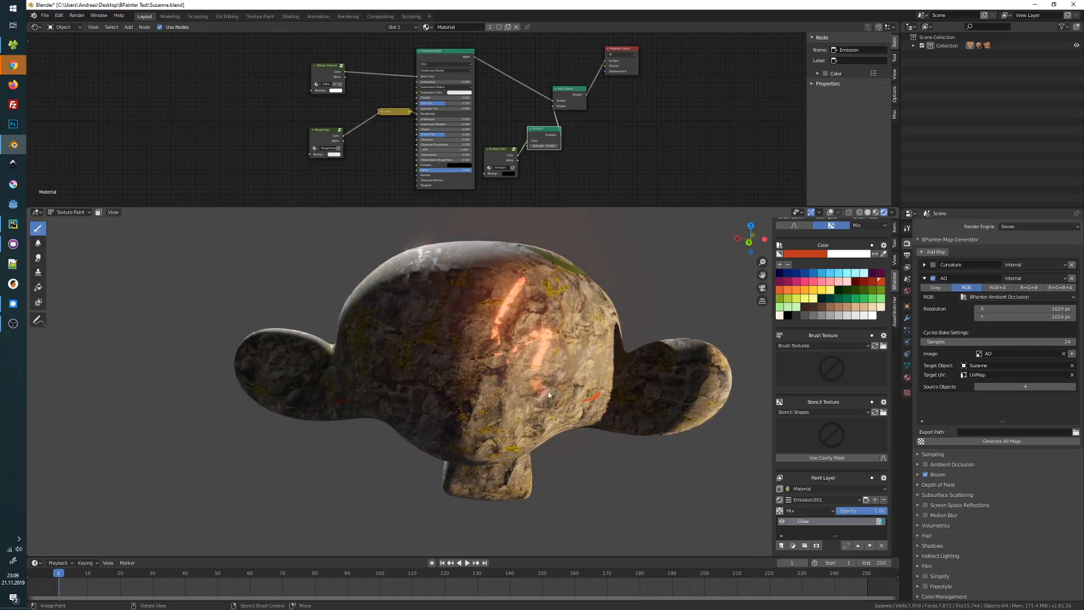
mouse_move(548, 394)
middle_down()
mouse_move(598, 316)
mouse_move(480, 361)
mouse_move(500, 304)
mouse_move(491, 343)
mouse_move(463, 310)
mouse_move(489, 300)
middle_up()
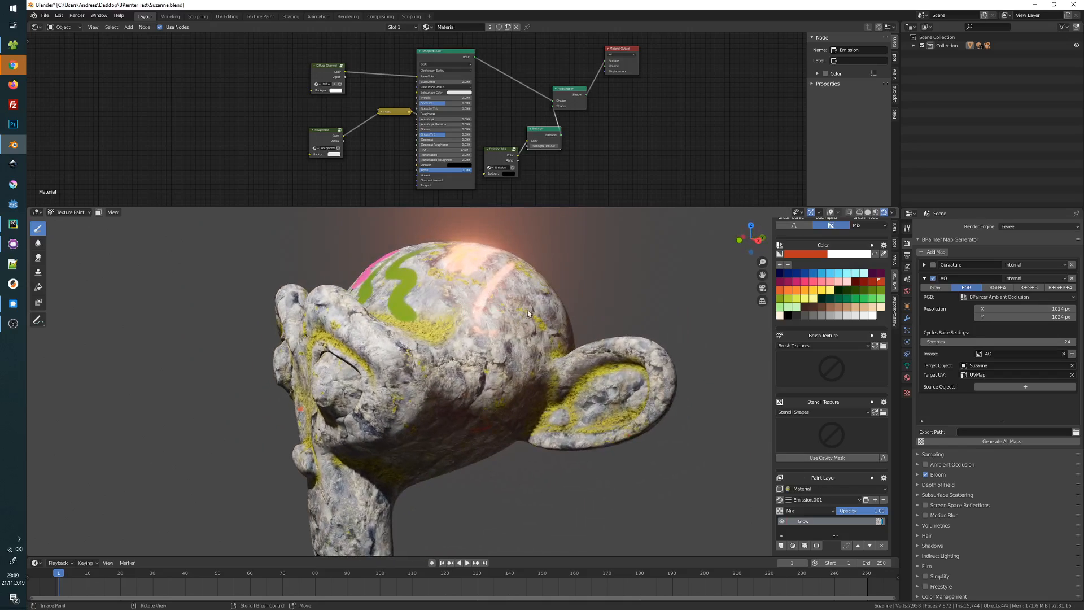
Step: Switch the Glow mask's mapping mode to Box Map and rotate the projection 2.9° on X, Y and Z
click(879, 521)
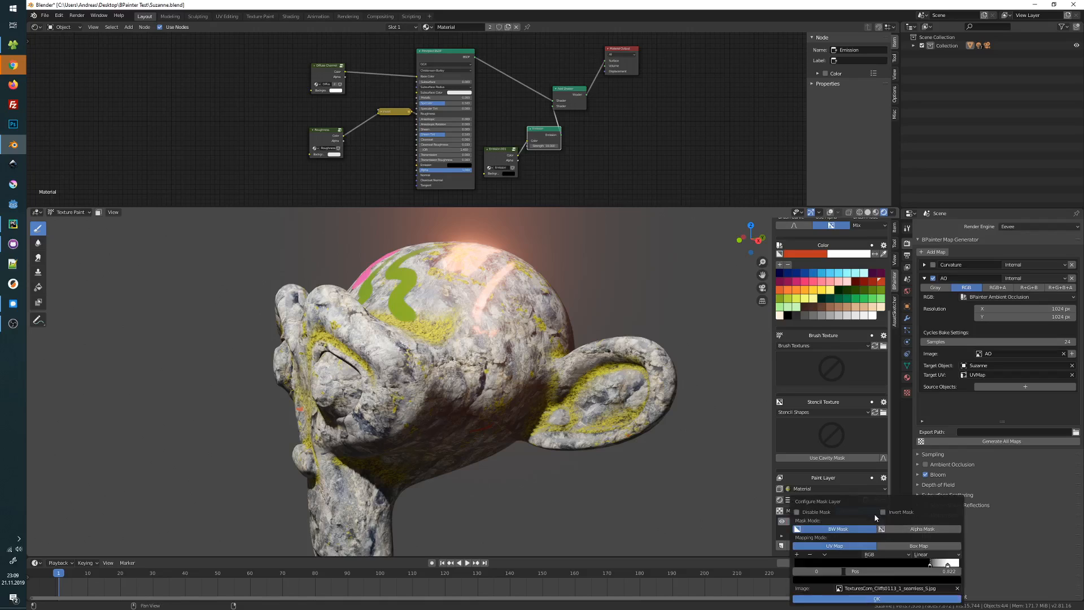
drag(868, 506, 583, 302)
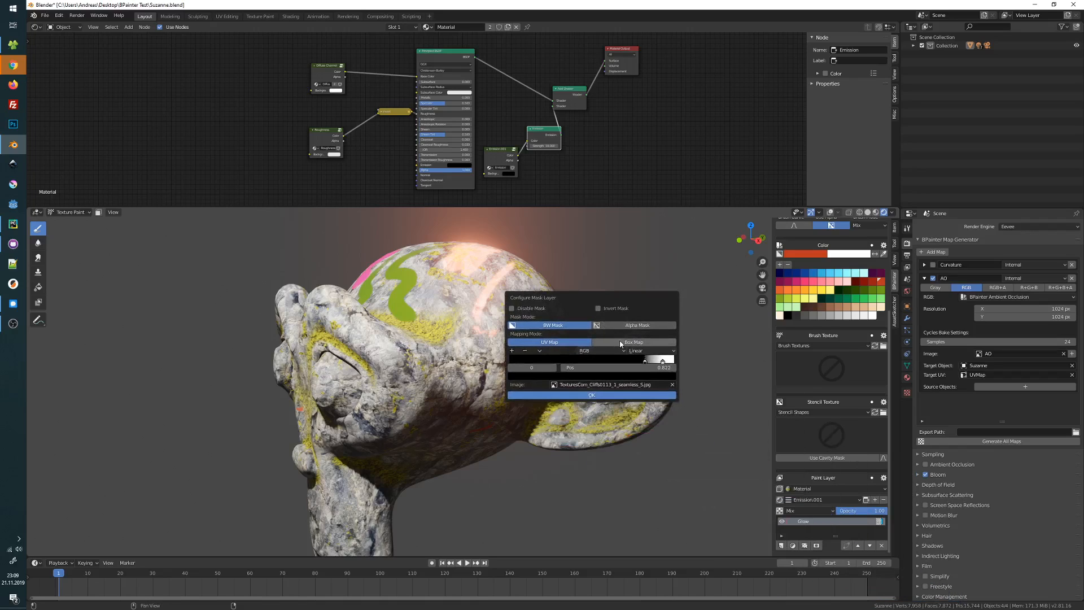
click(620, 341)
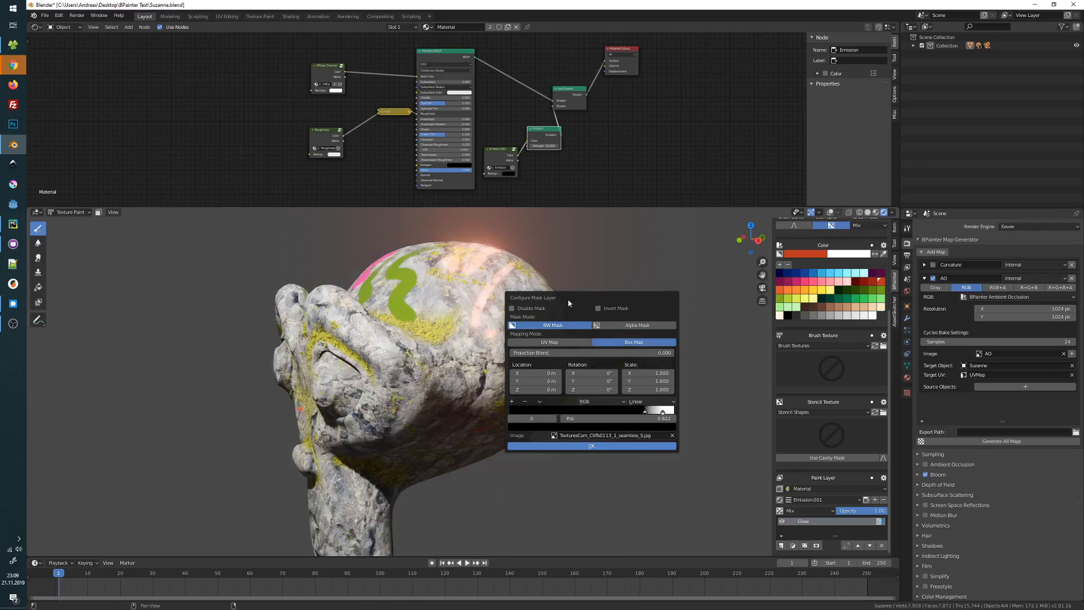
drag(646, 390, 653, 389)
right_click(654, 389)
drag(593, 373, 592, 390)
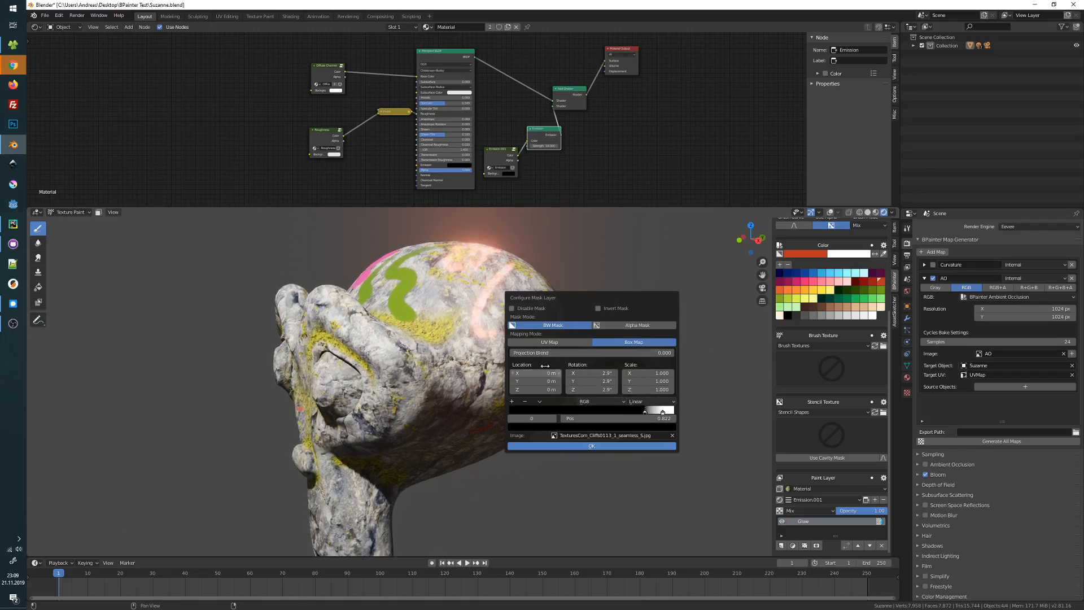
Step: Paint more glowing strokes on Suzanne's face, side and back of the head, including a ring on the back
middle_drag(468, 360, 473, 286)
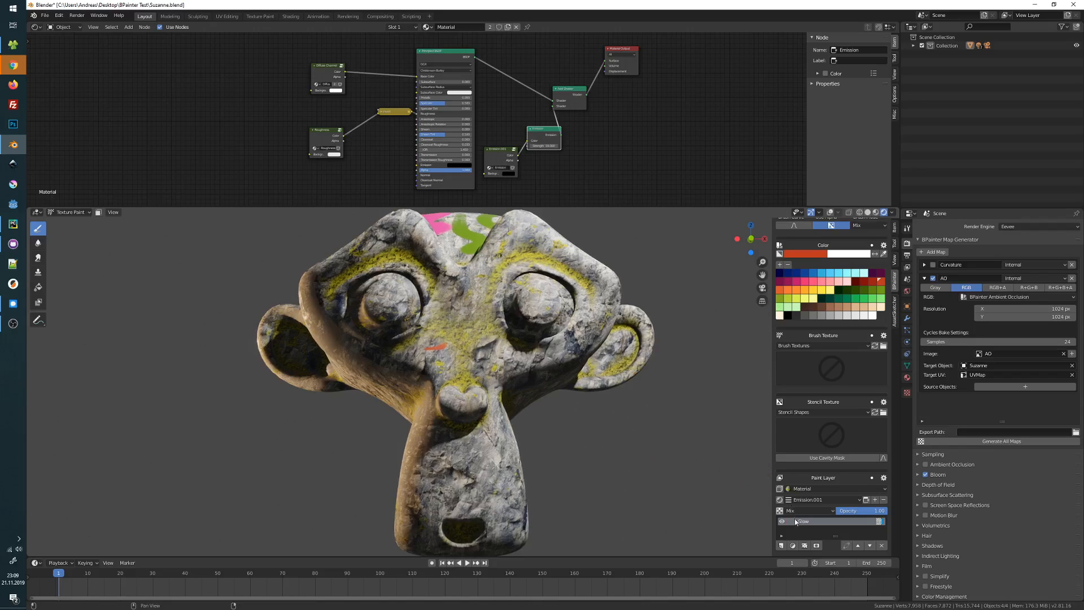
middle_drag(653, 435, 521, 357)
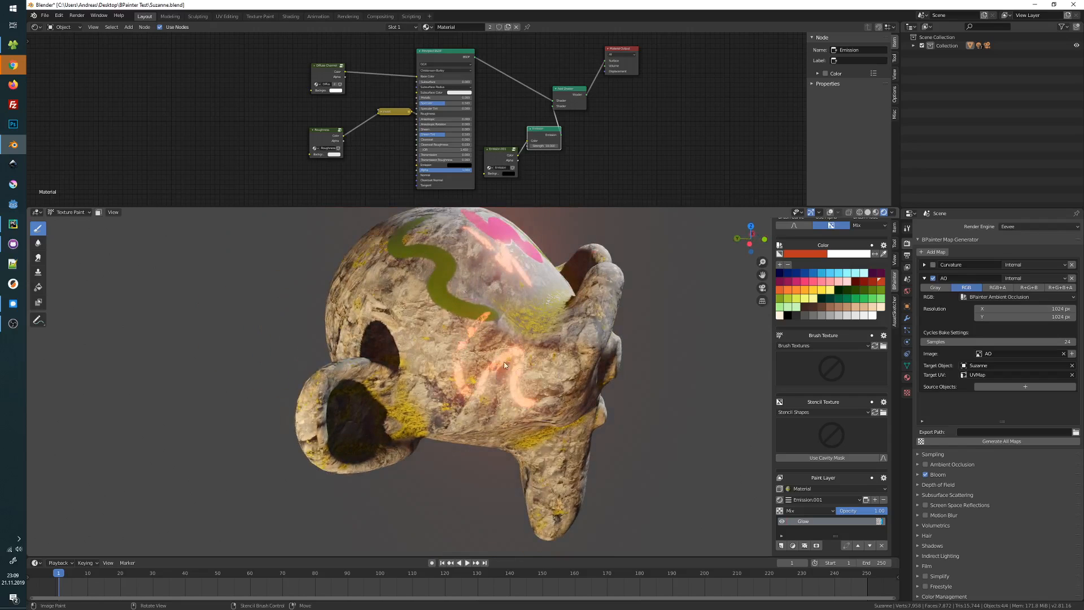
middle_drag(474, 394, 500, 308)
drag(506, 353, 524, 309)
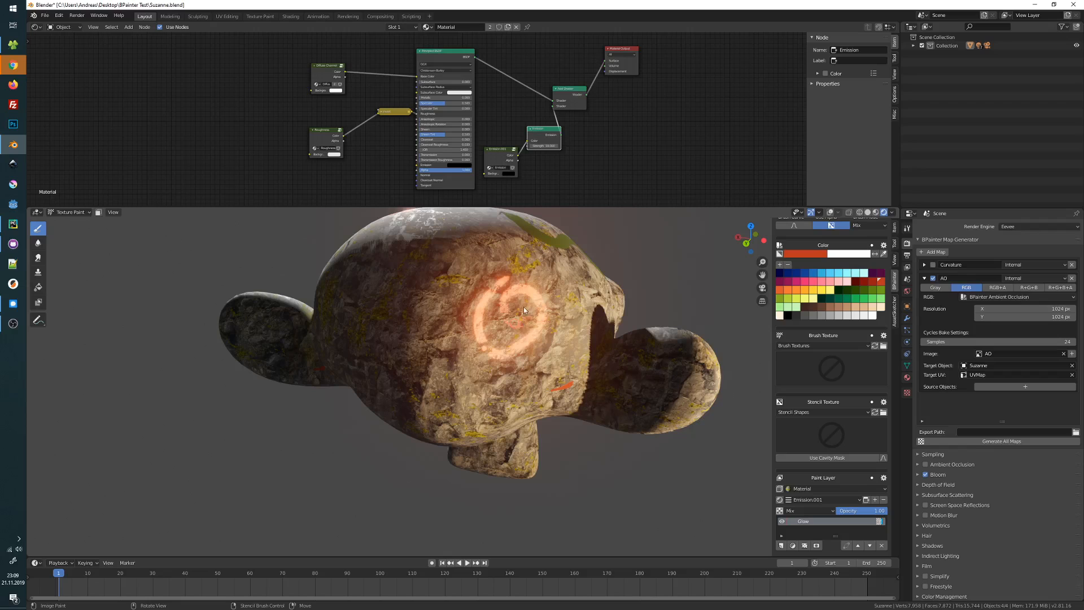
mouse_move(453, 314)
middle_down()
mouse_move(425, 326)
mouse_move(371, 316)
mouse_move(462, 303)
mouse_move(468, 322)
middle_up()
scroll(371, 316, down, 3)
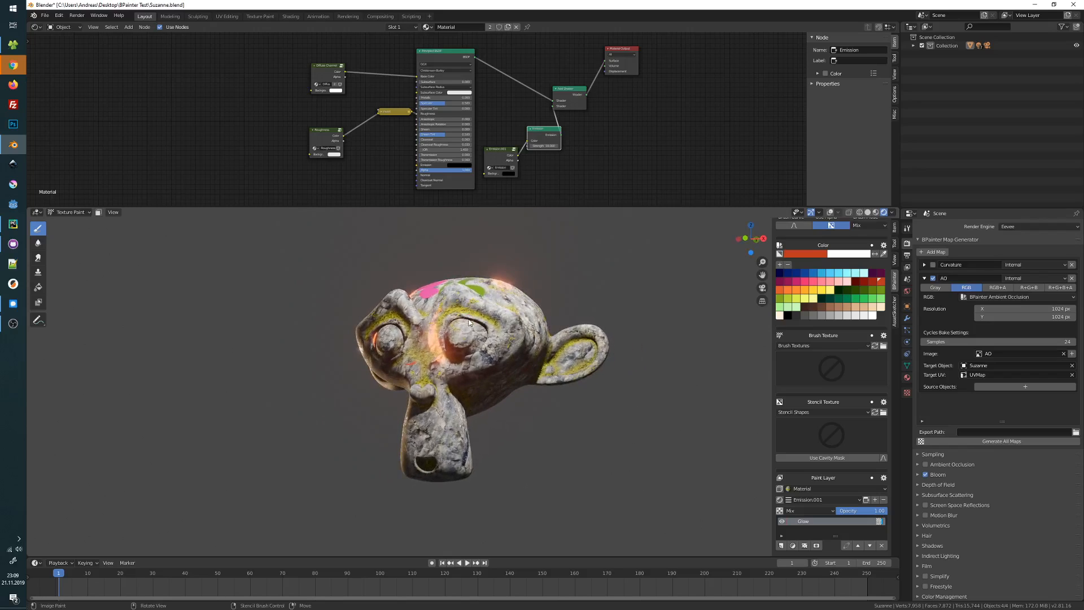
Step: Collapse the AO map's settings and add a new map named diffuse to the BPainter Map Generator
click(925, 278)
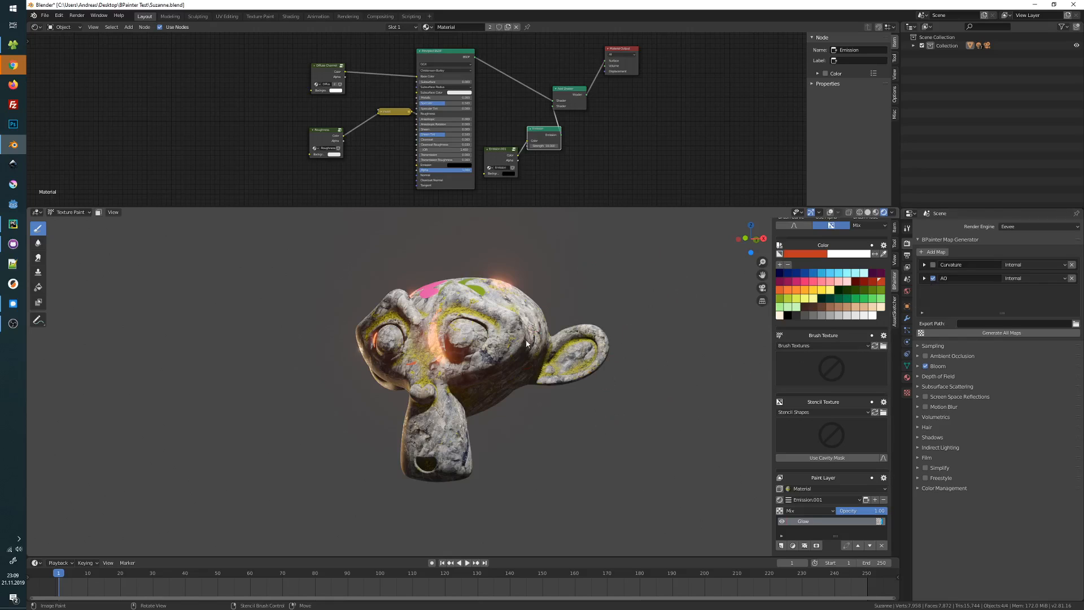
mouse_move(526, 342)
middle_down()
mouse_move(499, 335)
mouse_move(515, 345)
middle_up()
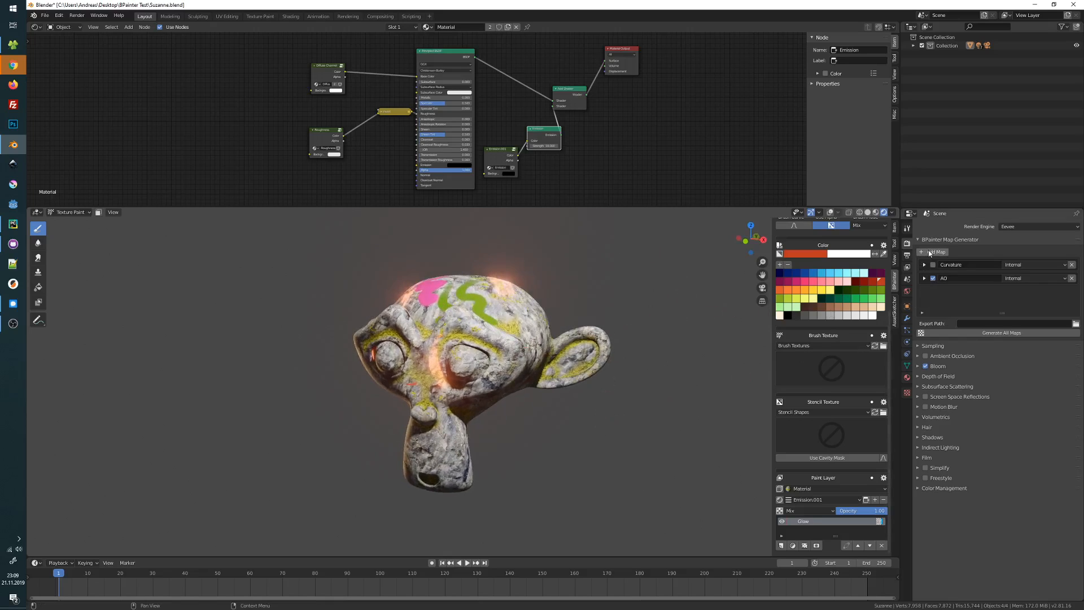
middle_drag(494, 291, 487, 285)
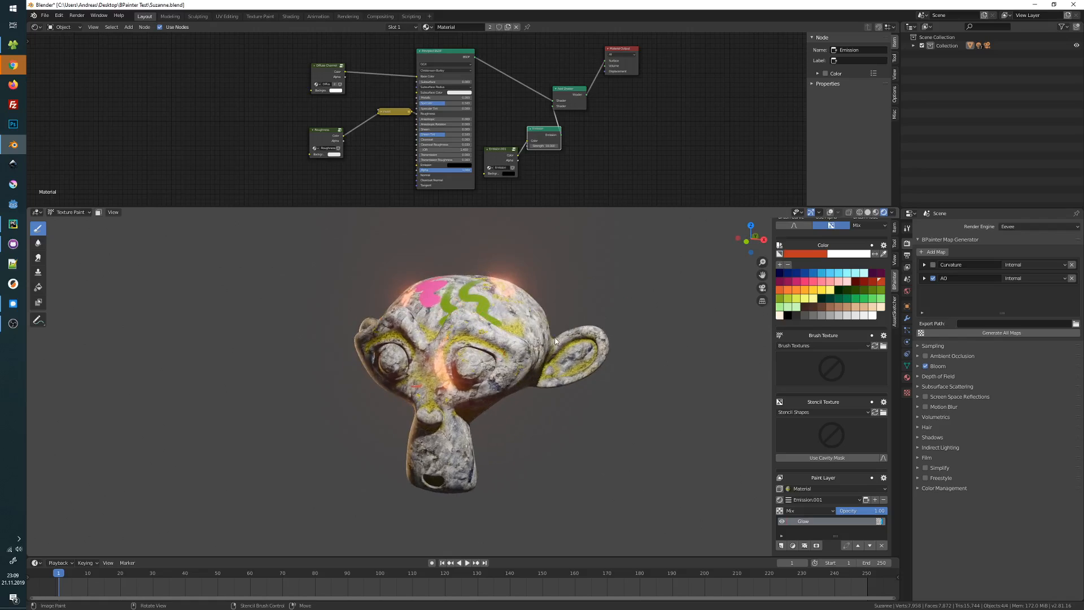
click(920, 252)
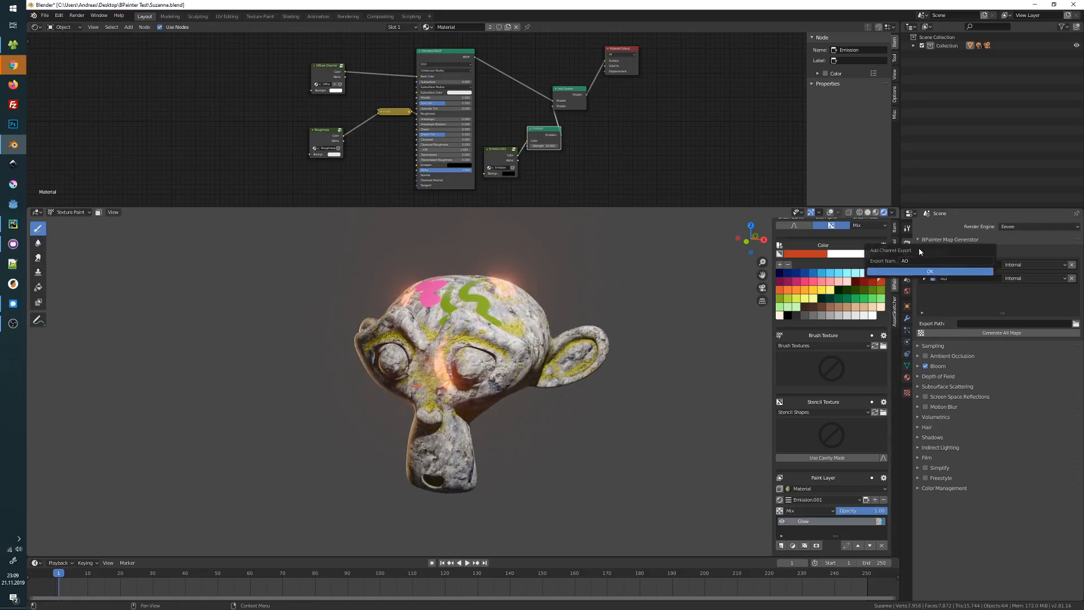
drag(919, 250, 584, 285)
click(593, 295)
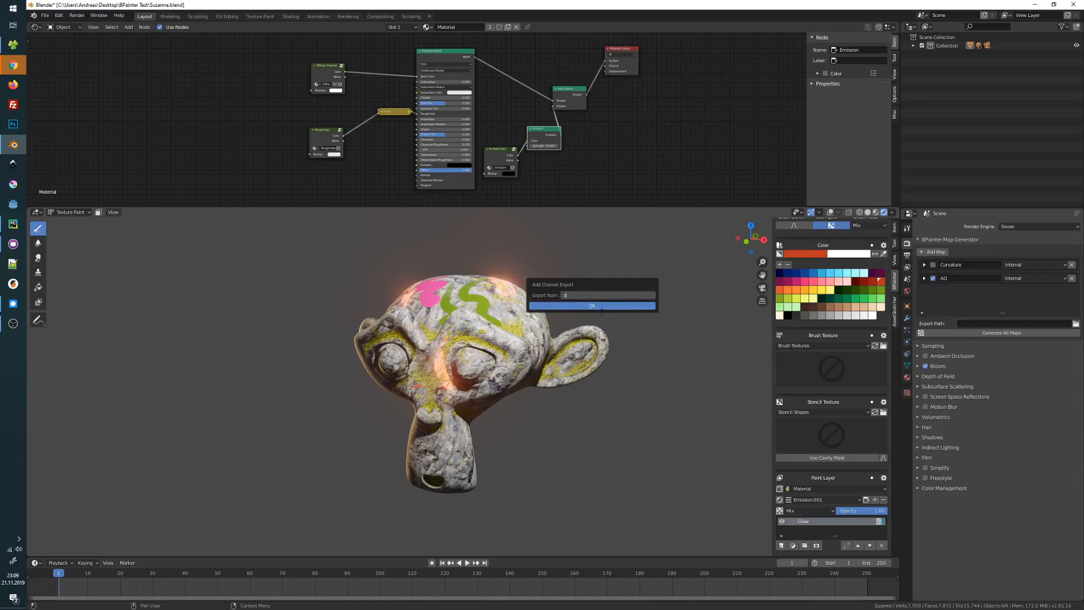
text(diffuse)
click(599, 307)
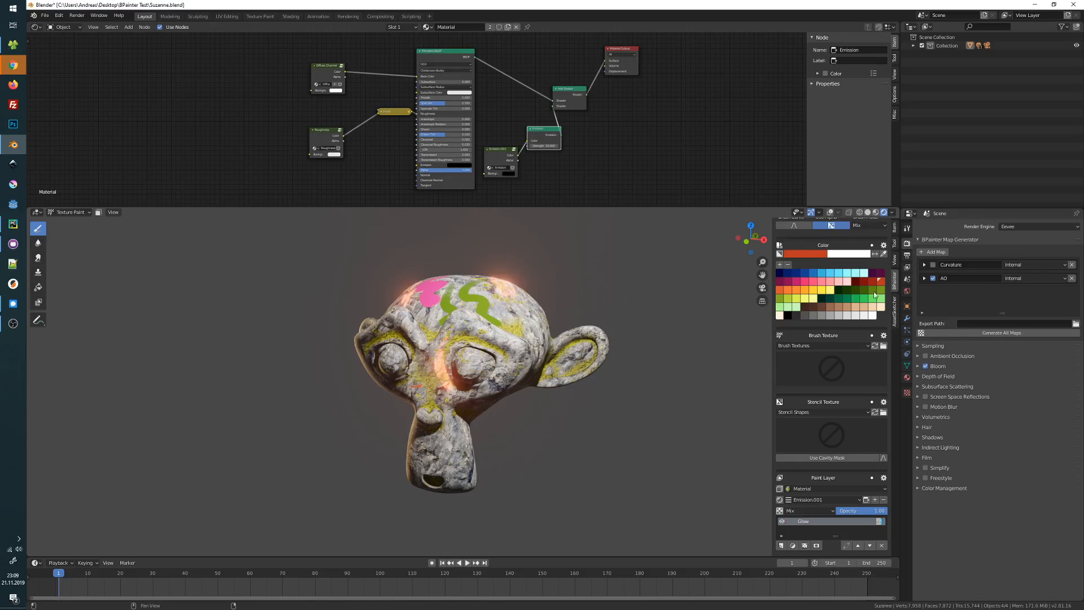
Step: Set the diffuse map's save mode to External and its RGB source to Diffuse Channel - Material
click(1032, 292)
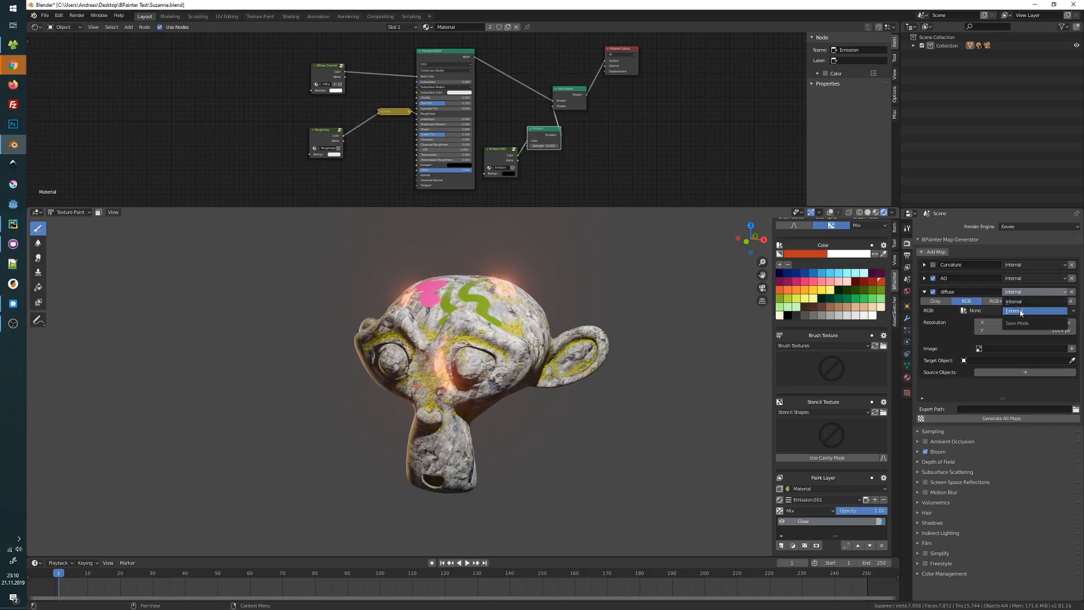
click(1033, 307)
click(968, 311)
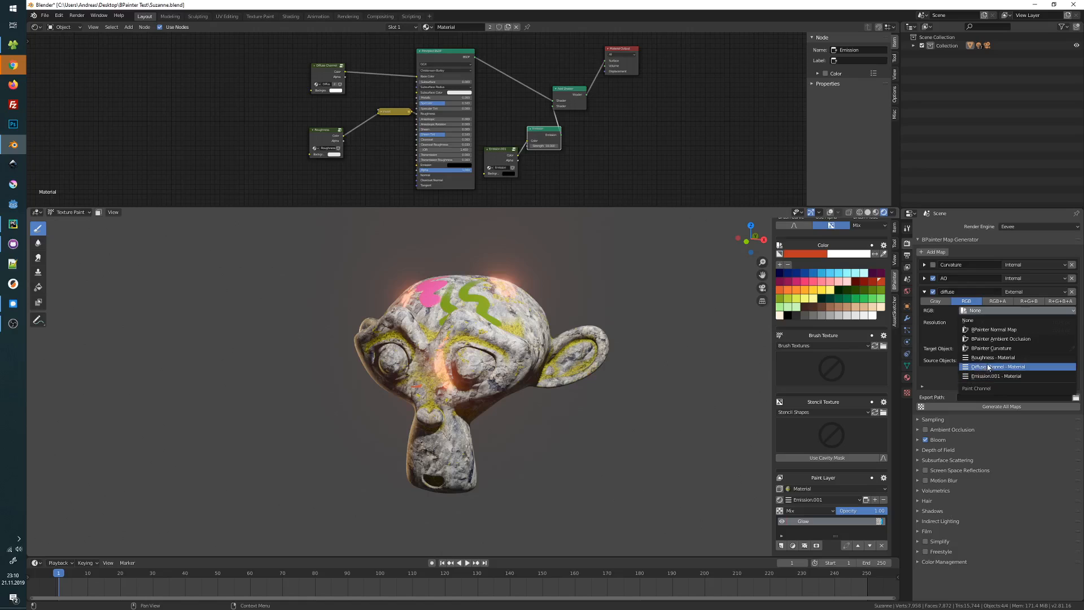
click(988, 366)
click(977, 312)
click(986, 369)
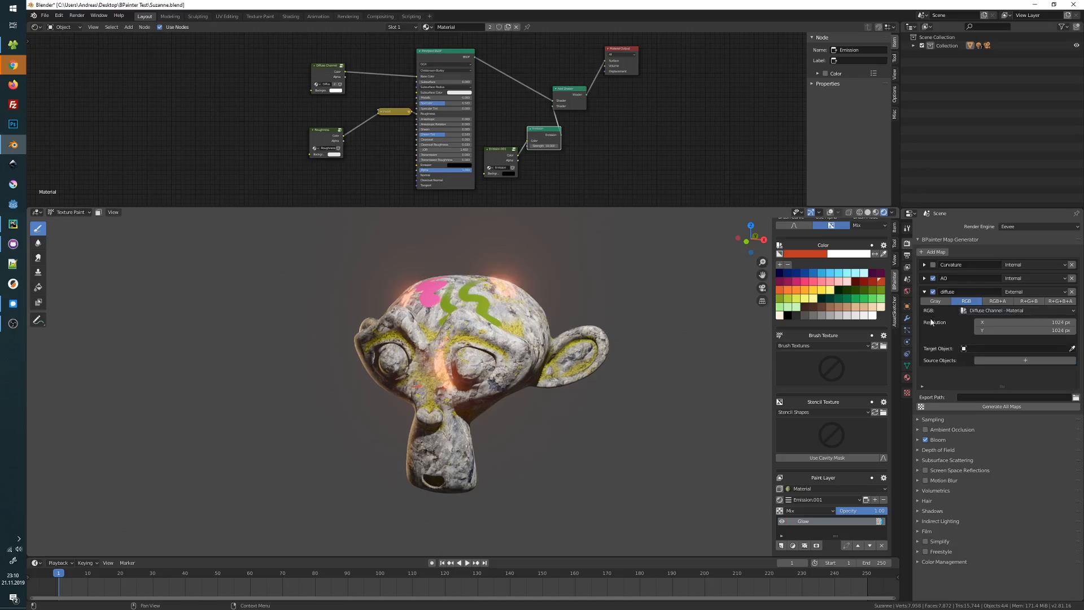
Step: Assign Suzanne as the diffuse map's target object and UVMap as its target UV
click(1071, 348)
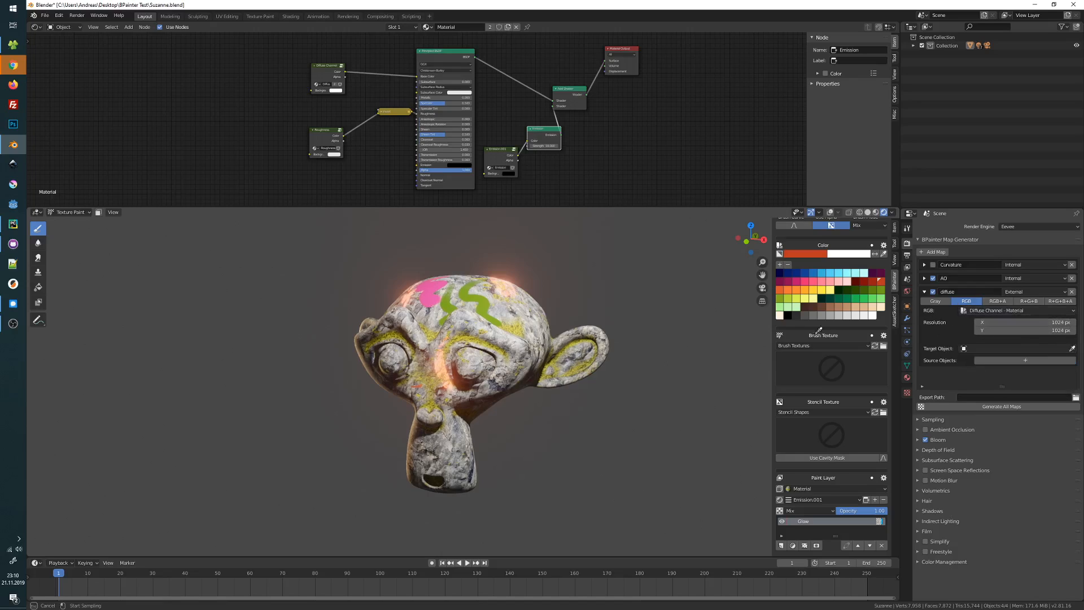
click(534, 325)
click(982, 358)
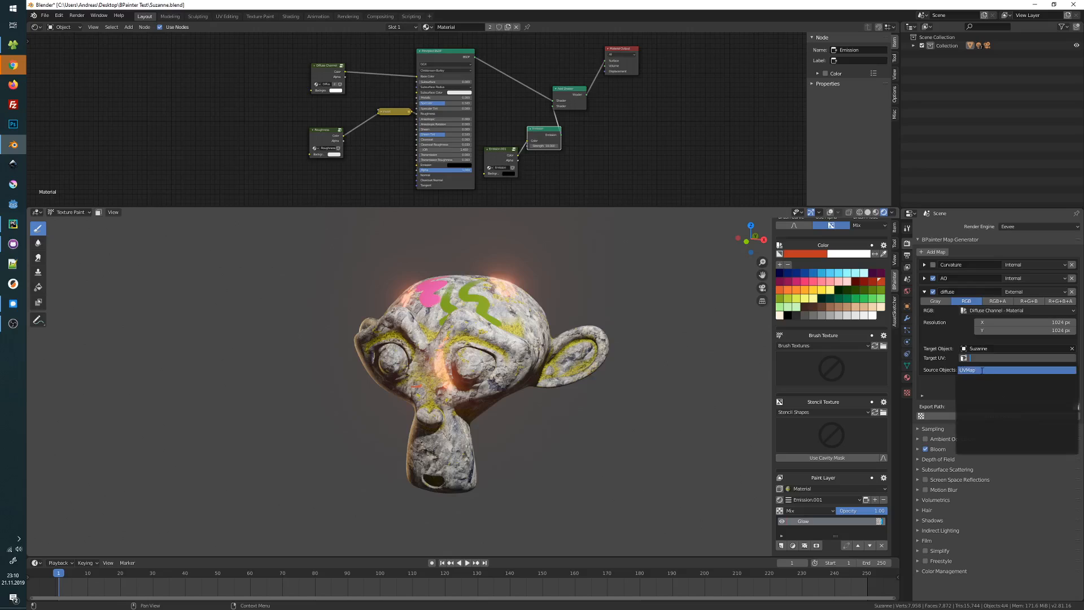
click(941, 361)
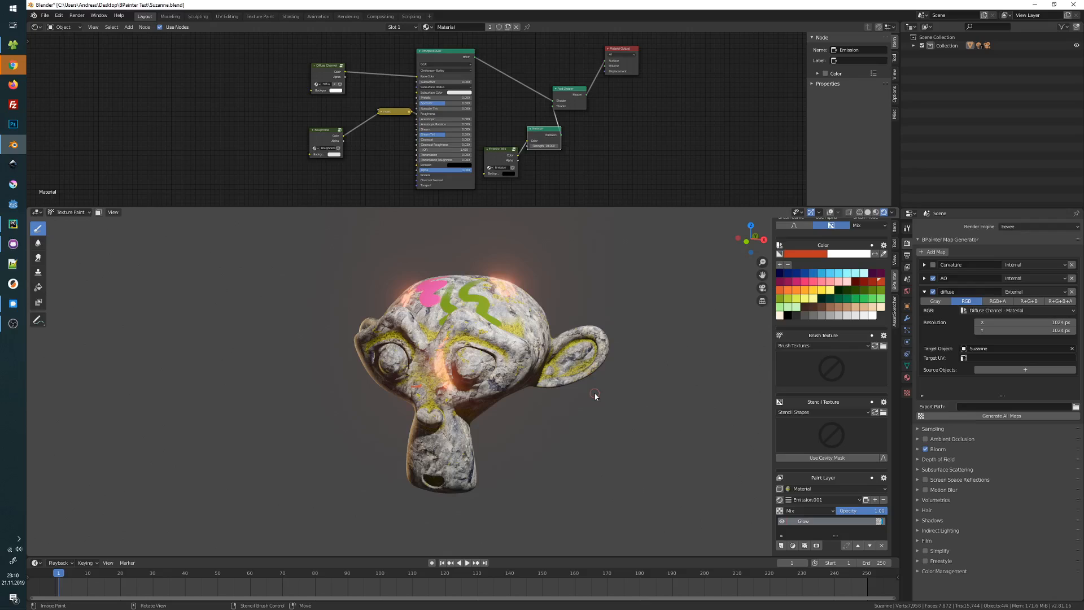
click(982, 358)
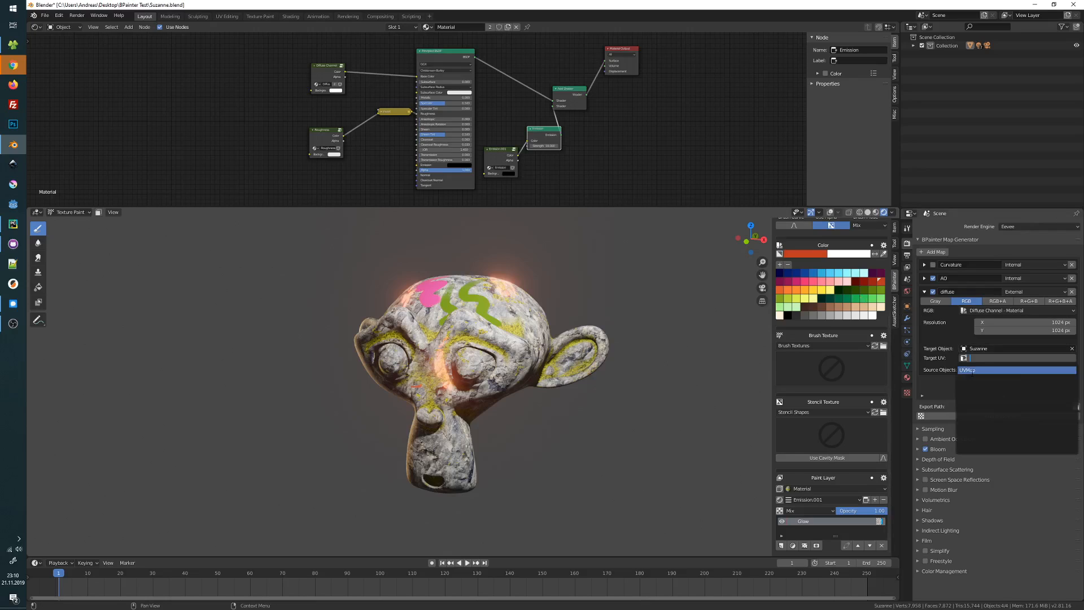
click(972, 370)
Step: Set the export path to a new folder named maps inside BPainter Test and generate all maps
click(1075, 407)
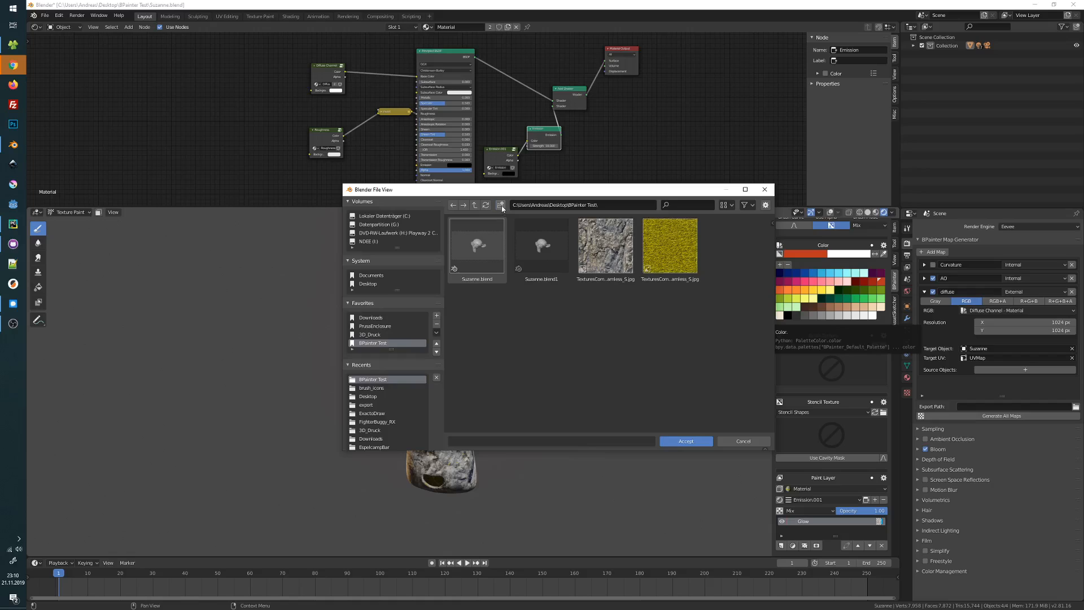
click(501, 205)
text(map)
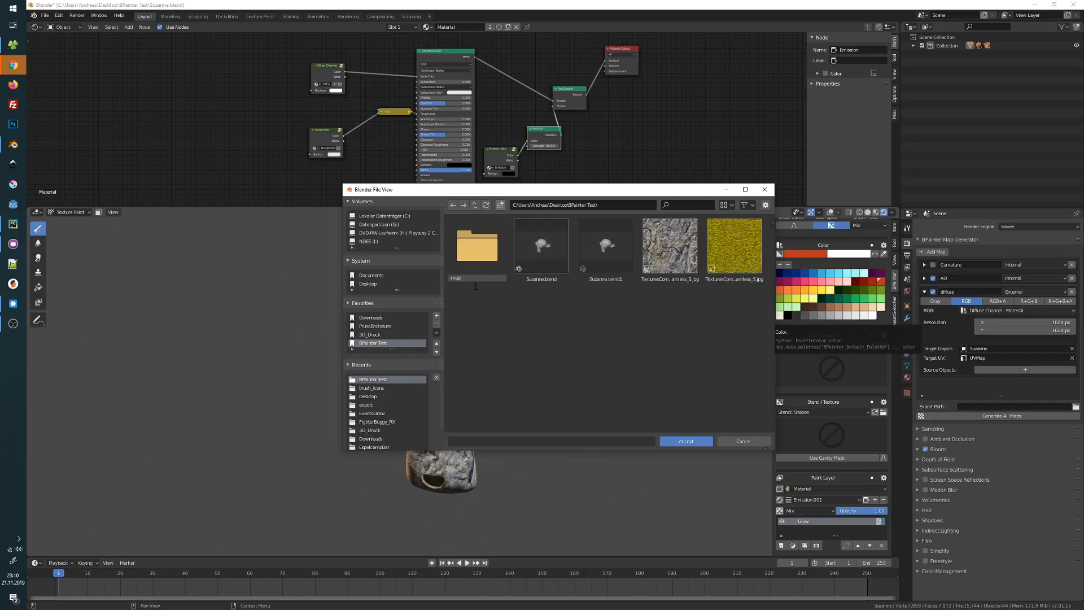
text(s)
key(Return)
double_click(476, 245)
click(686, 441)
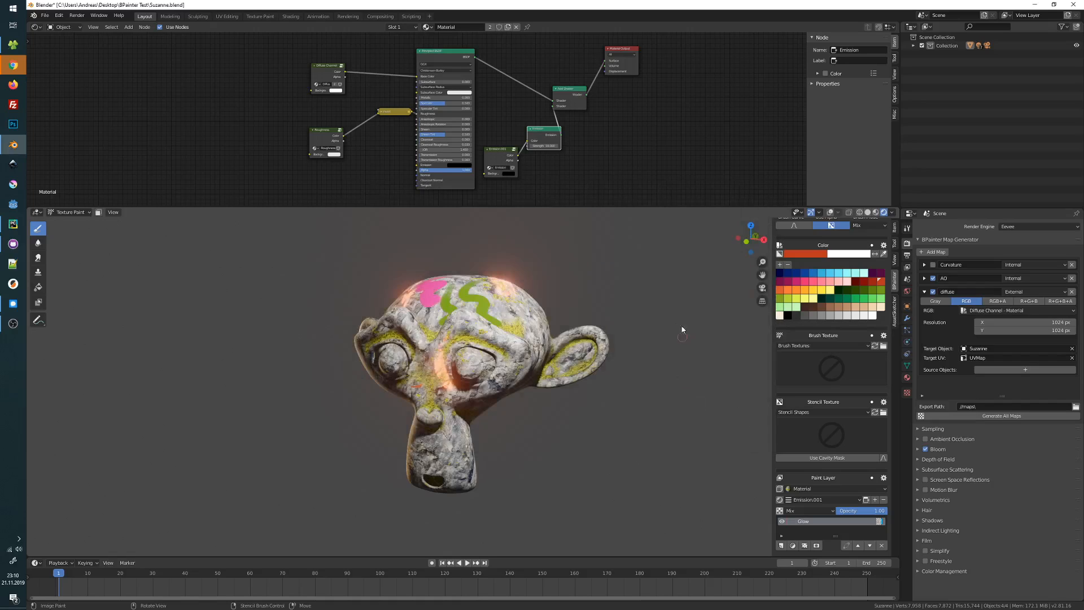
middle_drag(553, 343, 525, 340)
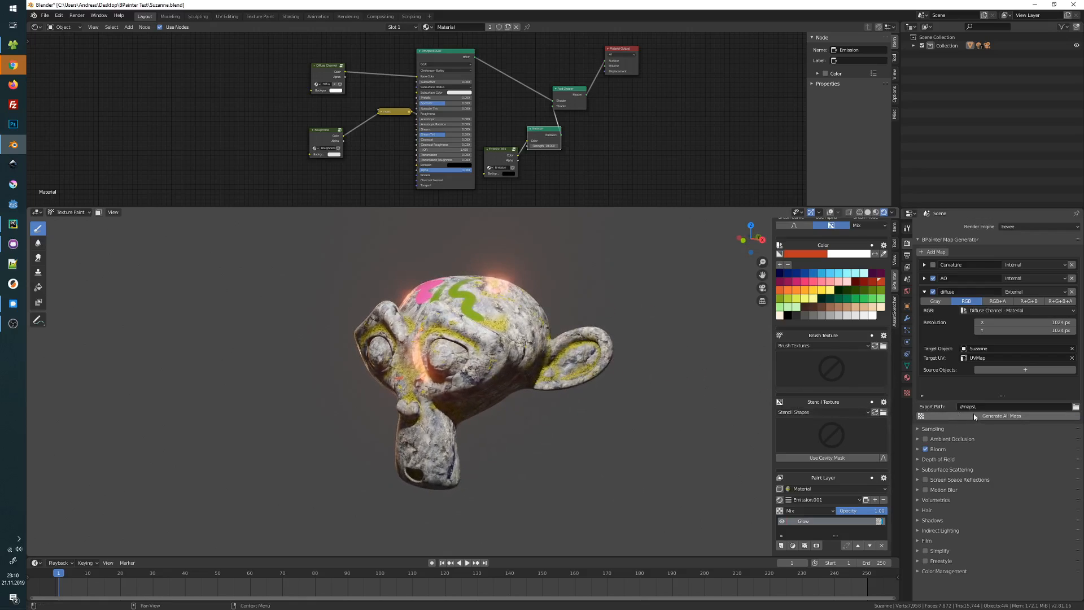
click(1016, 416)
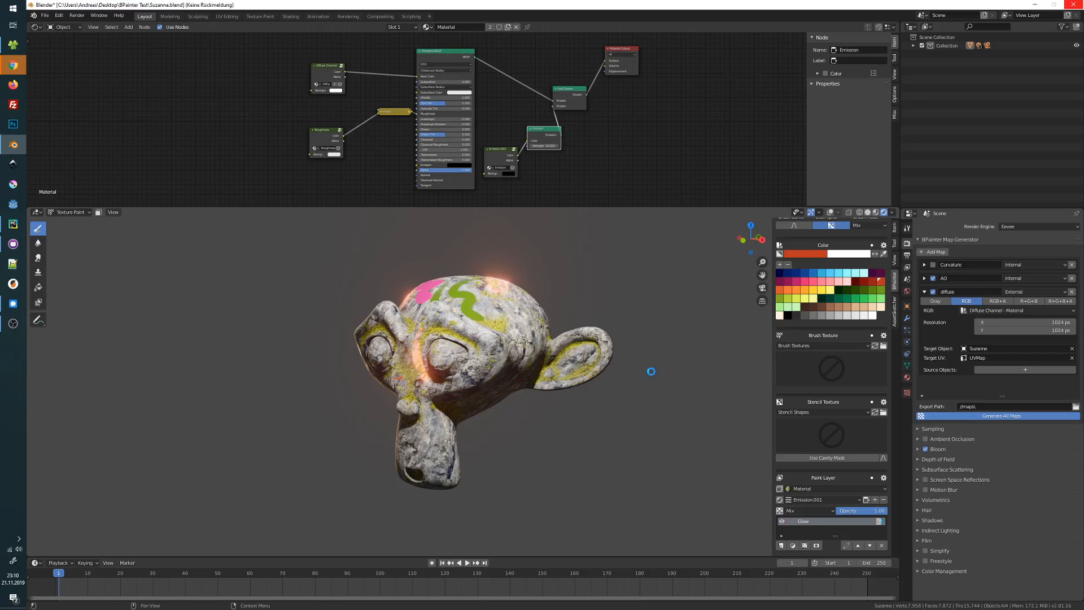
Step: Switch to File Explorer, view the exported diffuse.png in BPainter Test's maps folder, and return to Blender
click(14, 46)
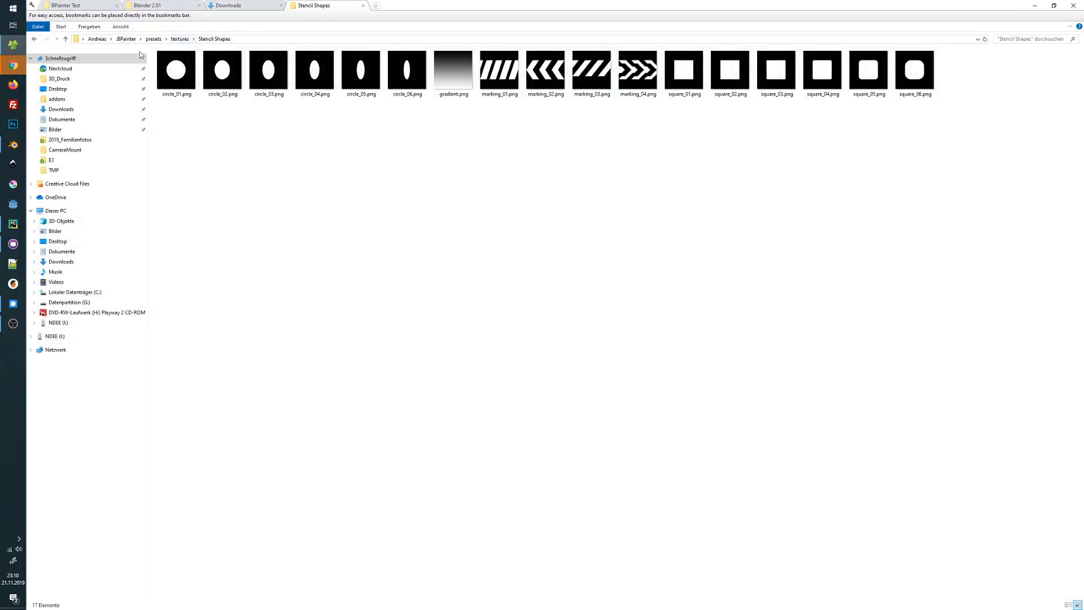
click(91, 10)
double_click(176, 71)
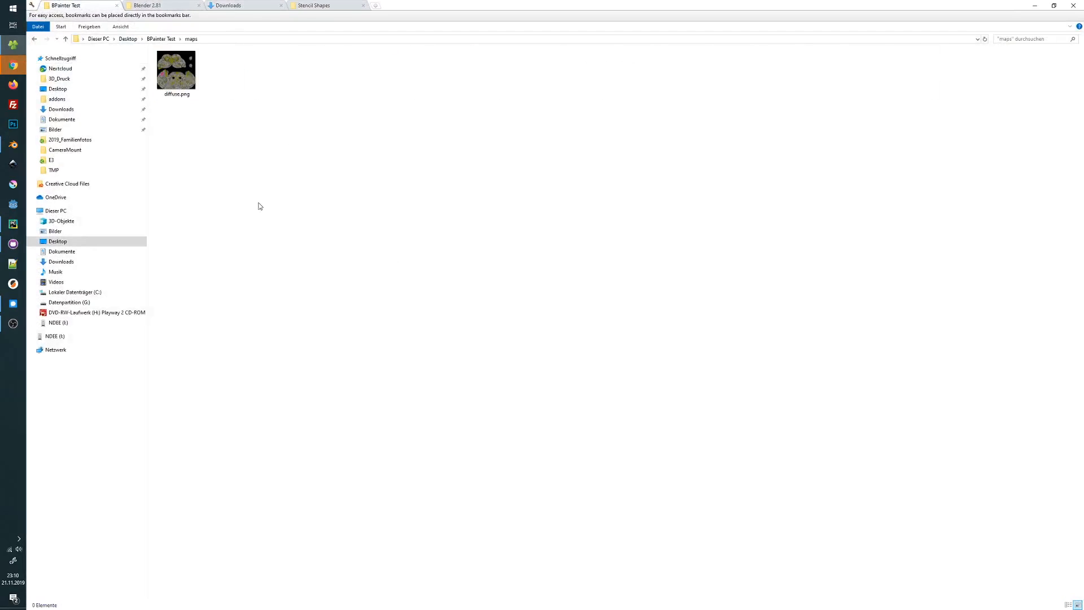
double_click(179, 76)
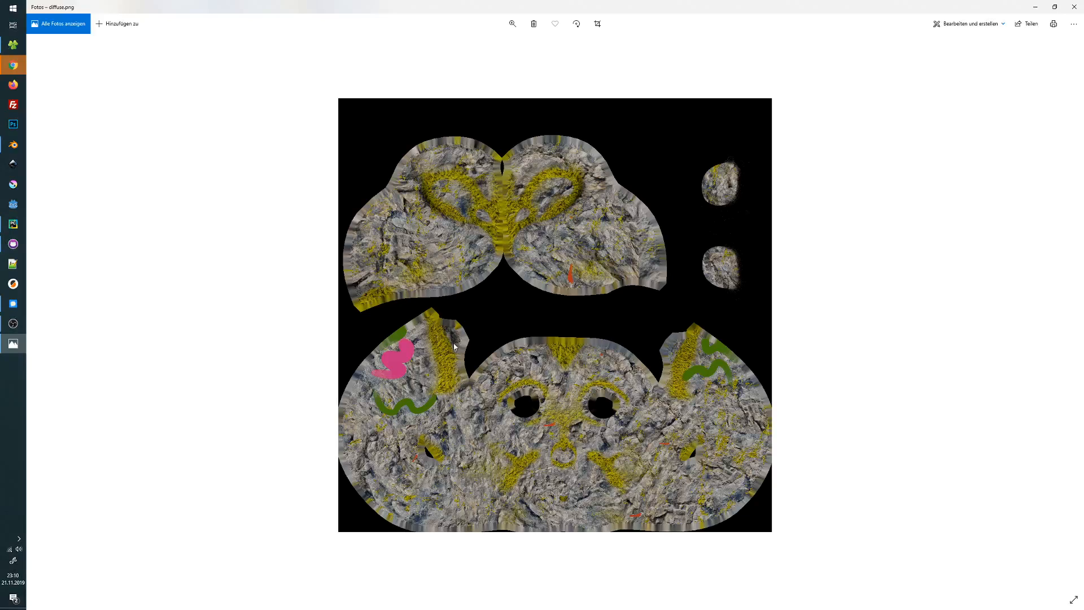
click(1064, 13)
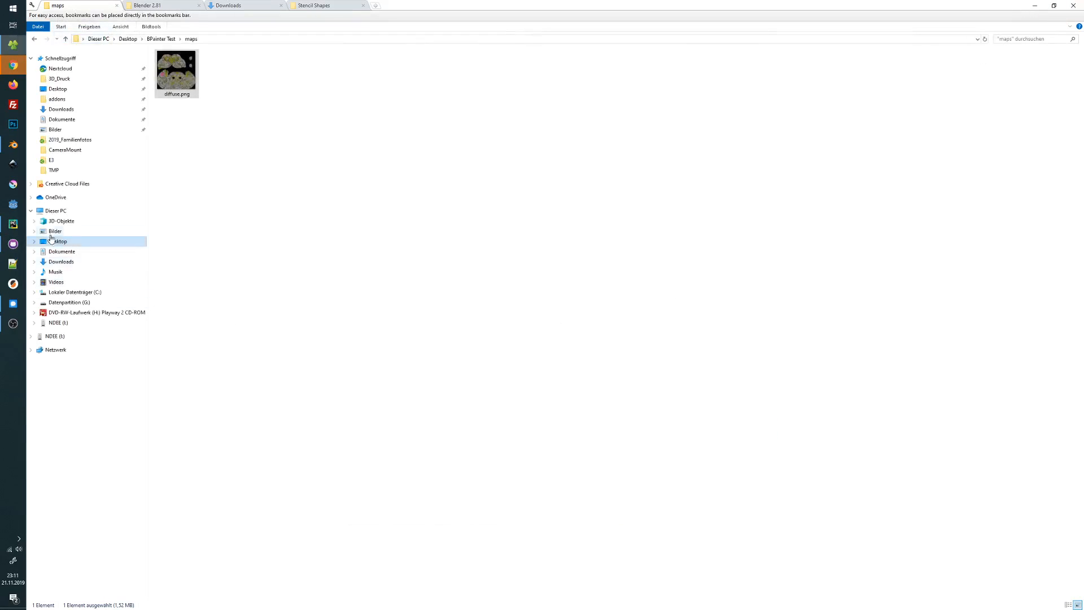
click(13, 144)
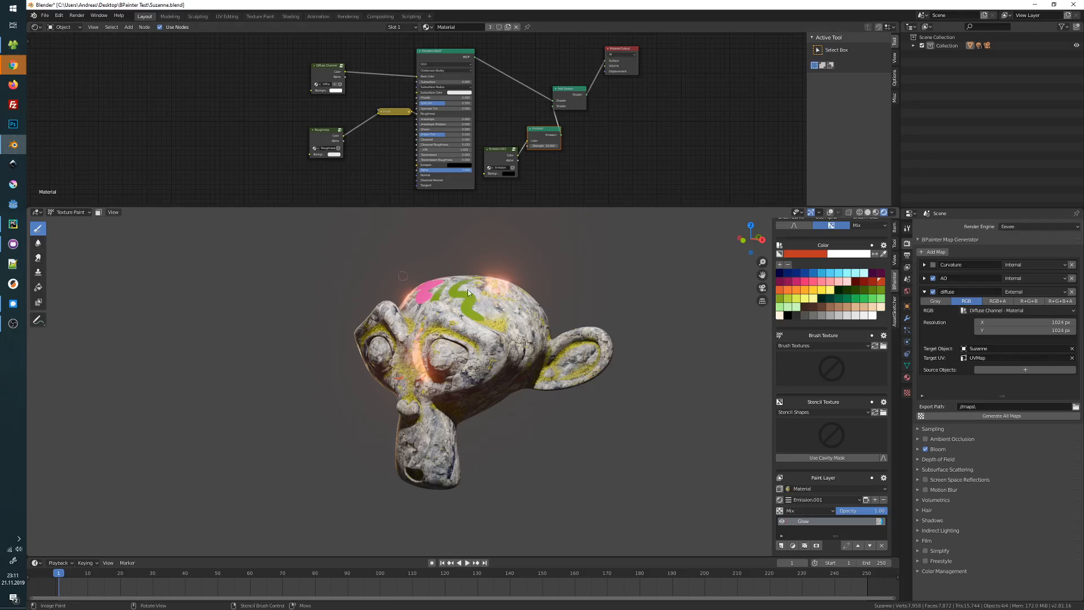
Step: Disable the AO map and add a new map named roughness_ao to the map generator
click(932, 277)
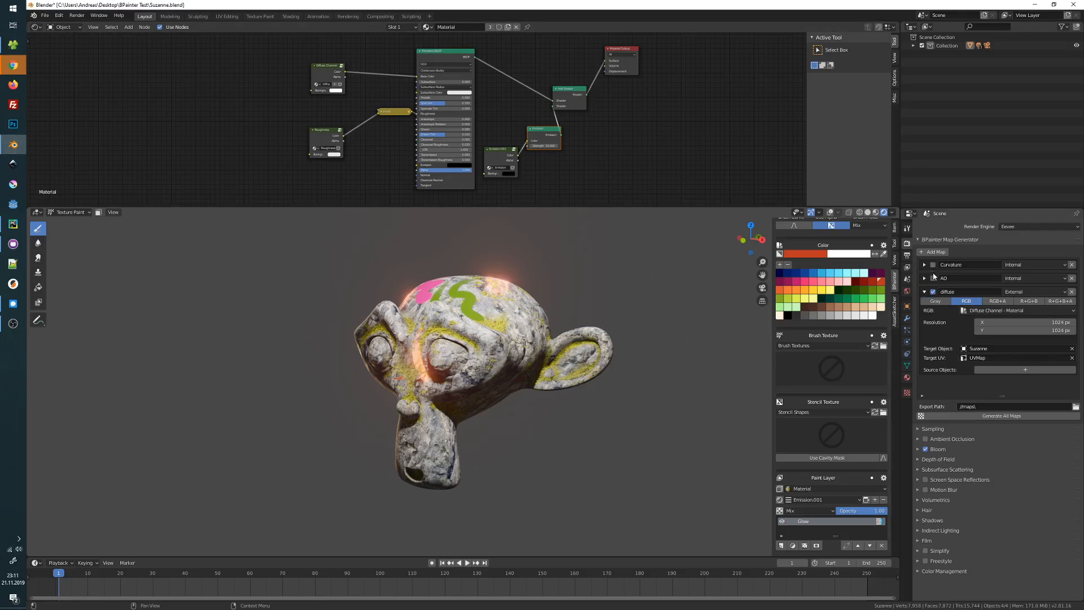
click(925, 278)
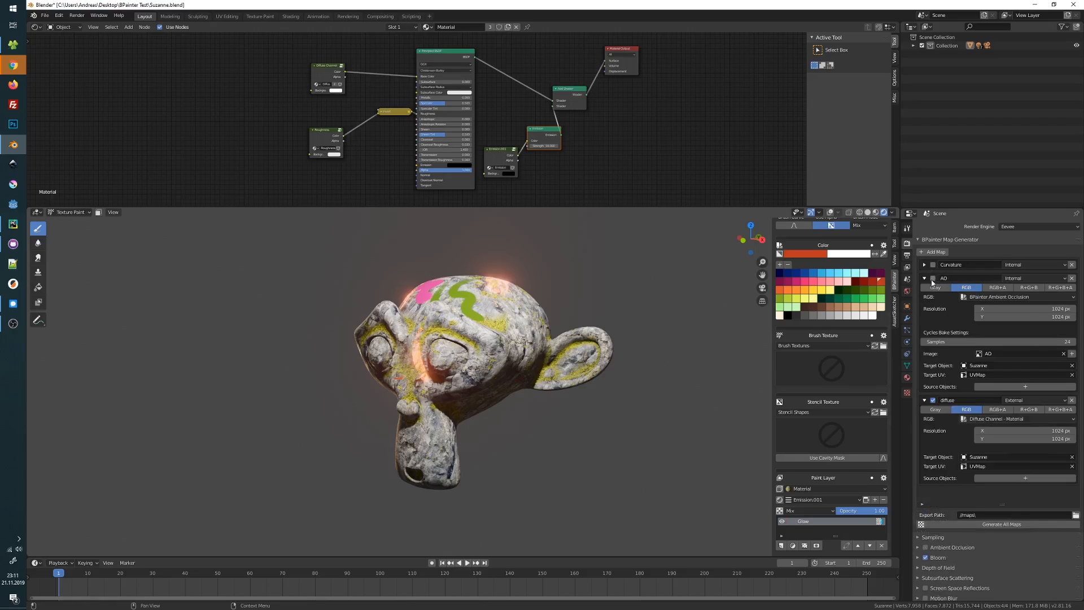
click(925, 278)
click(934, 251)
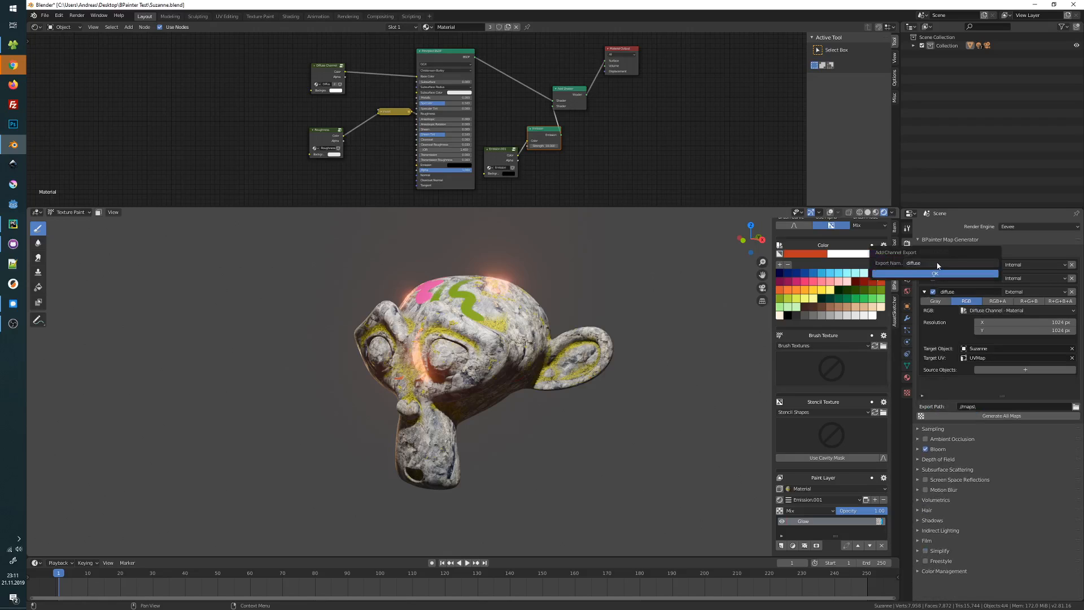
click(937, 264)
text(roughness_aop)
key(BackSpace)
key(Return)
click(934, 275)
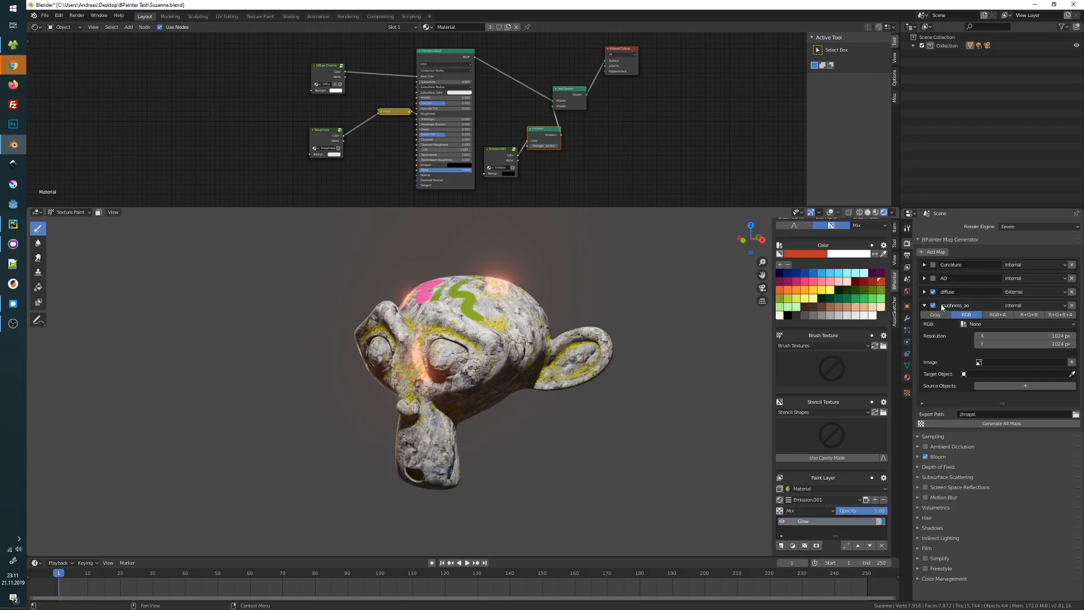
Step: Set roughness_ao to R+G+B, with Roughness - Material in R, BPainter Ambient Occlusion in G and BPainter Curvature in B
click(1026, 315)
click(977, 324)
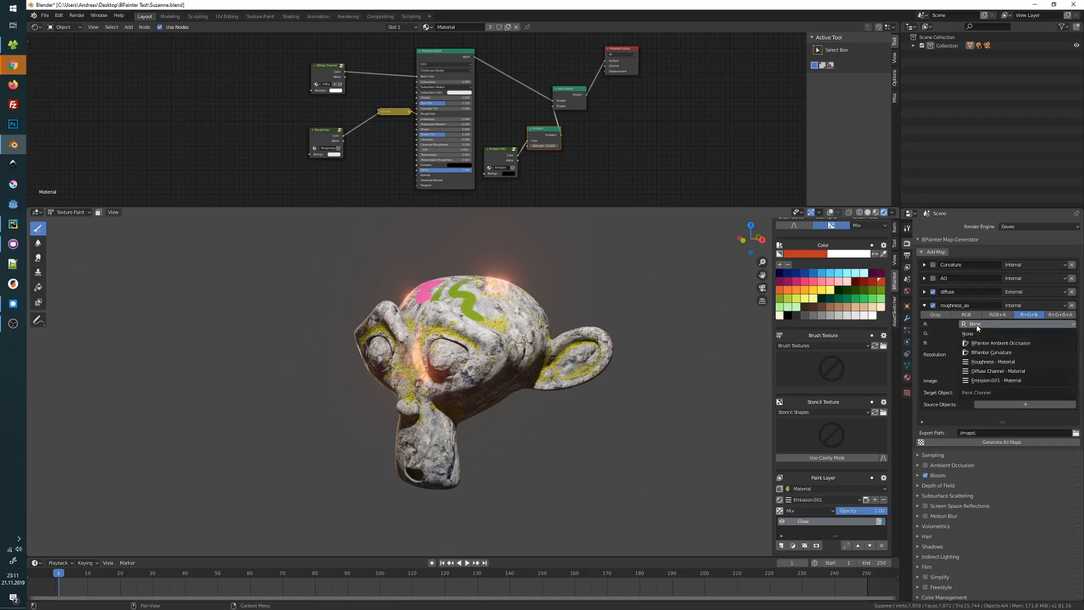
click(978, 324)
click(981, 325)
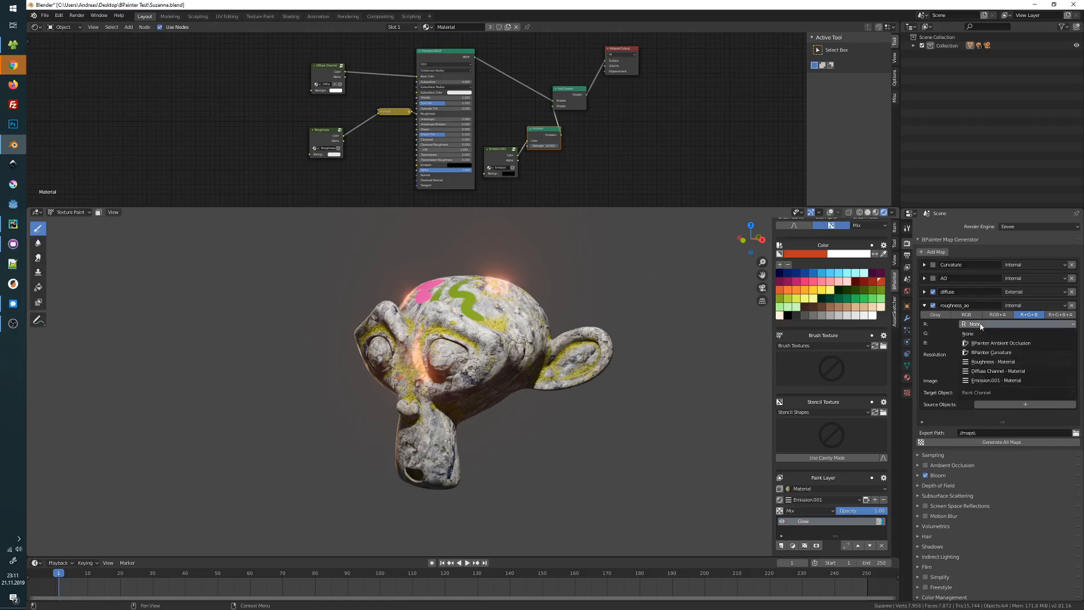
click(982, 361)
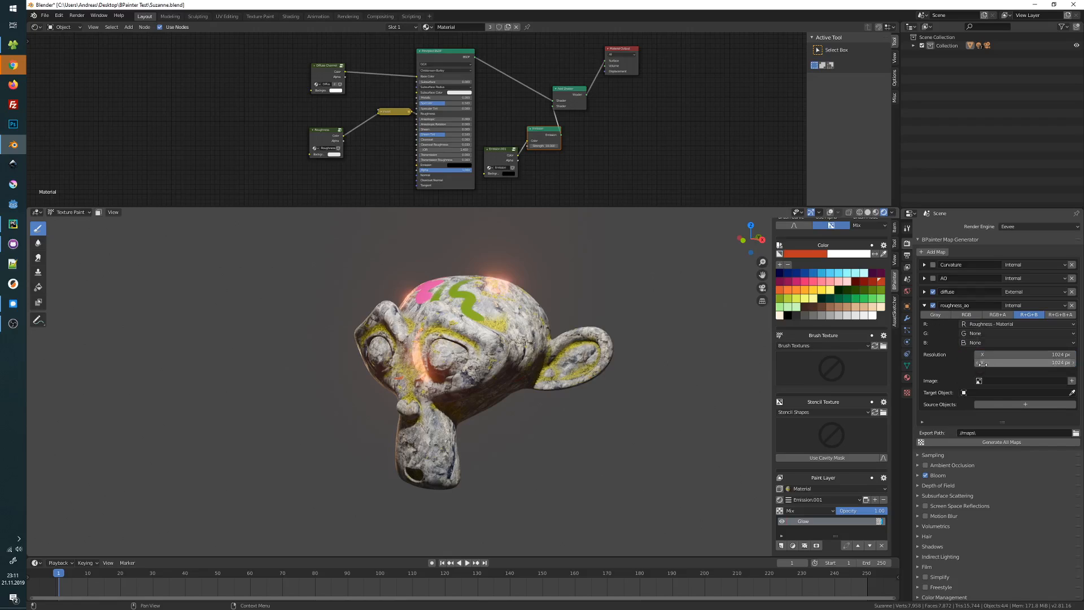
click(975, 334)
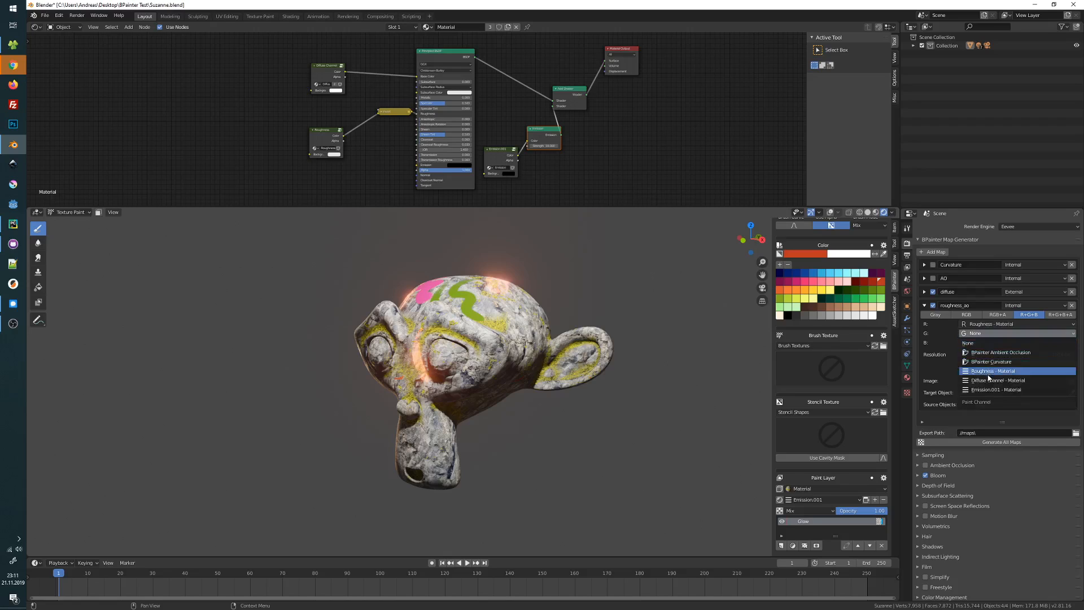
click(985, 351)
click(976, 343)
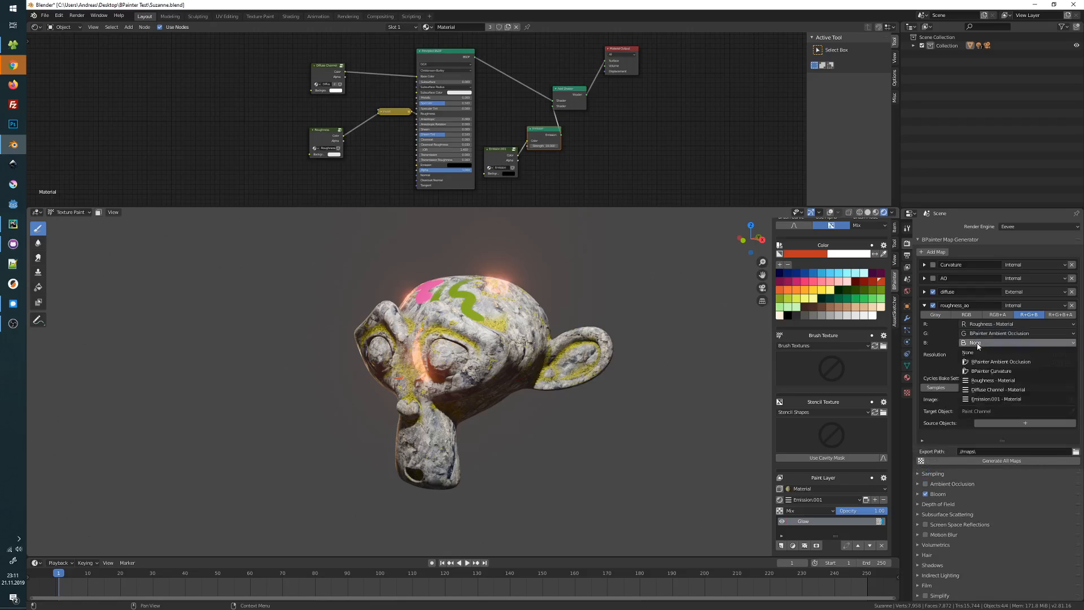
click(985, 370)
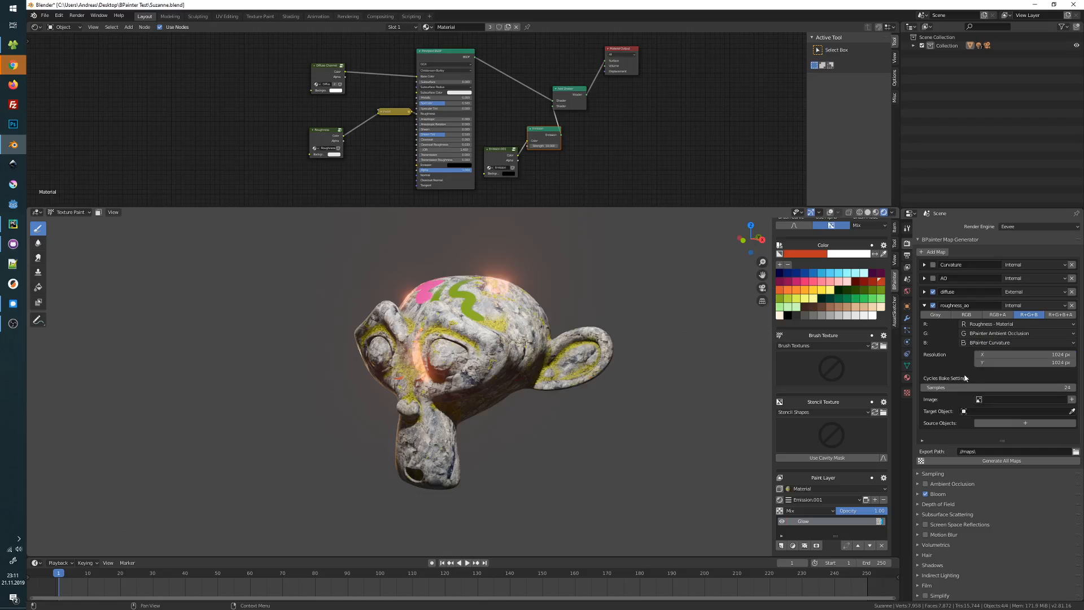
Step: Set the roughness_ao map's bake samples to 12 and pick Suzanne as its target object
click(1016, 387)
text(12)
key(Return)
click(1071, 411)
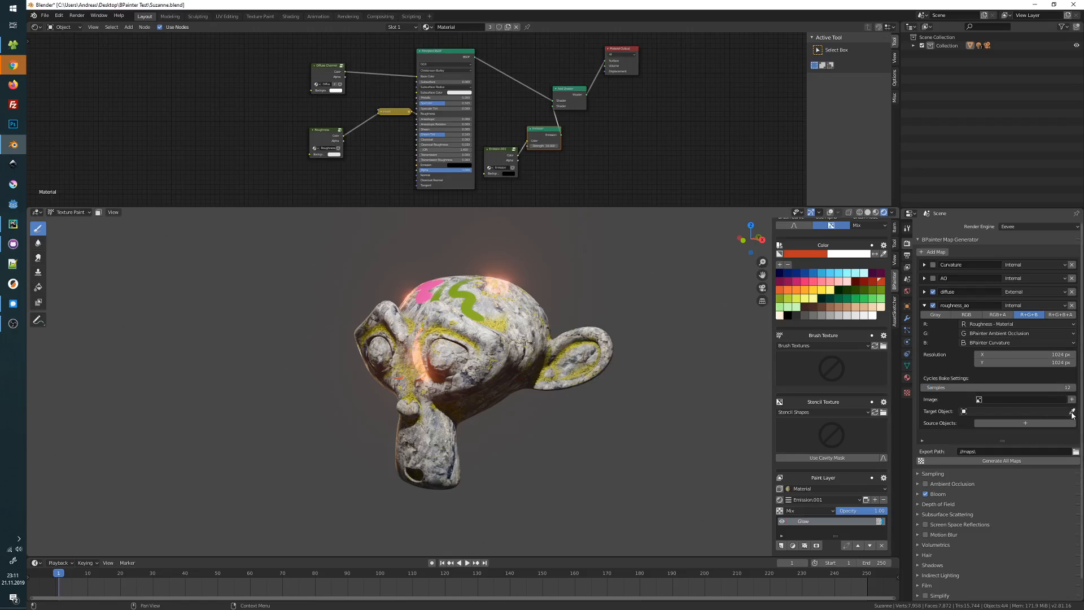
click(528, 341)
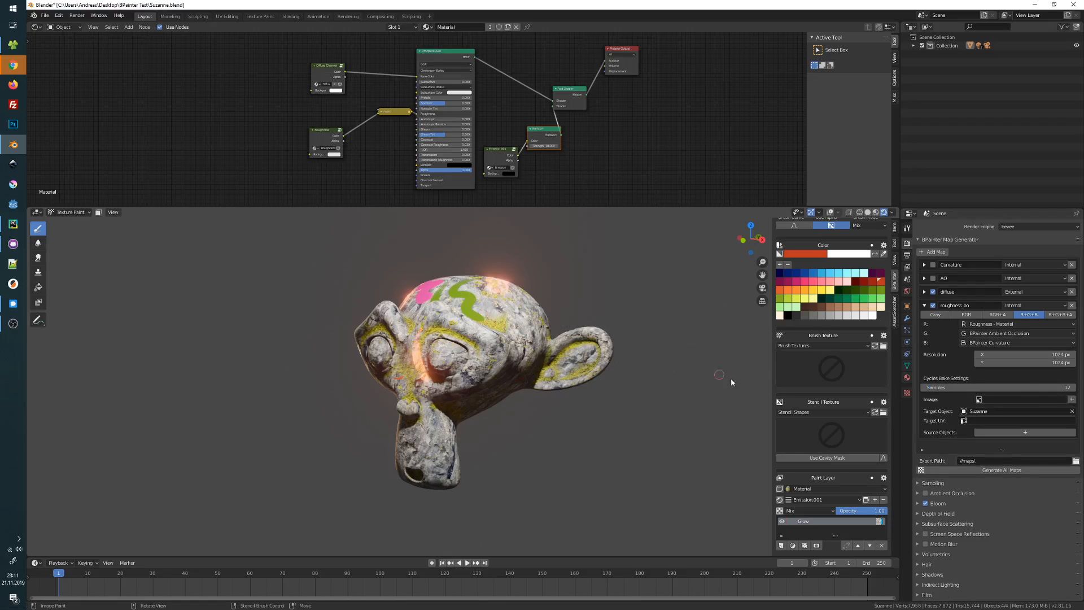
Step: Set roughness_ao to External save mode with UVMap as its target UV, and generate all maps into the maps folder
click(1028, 307)
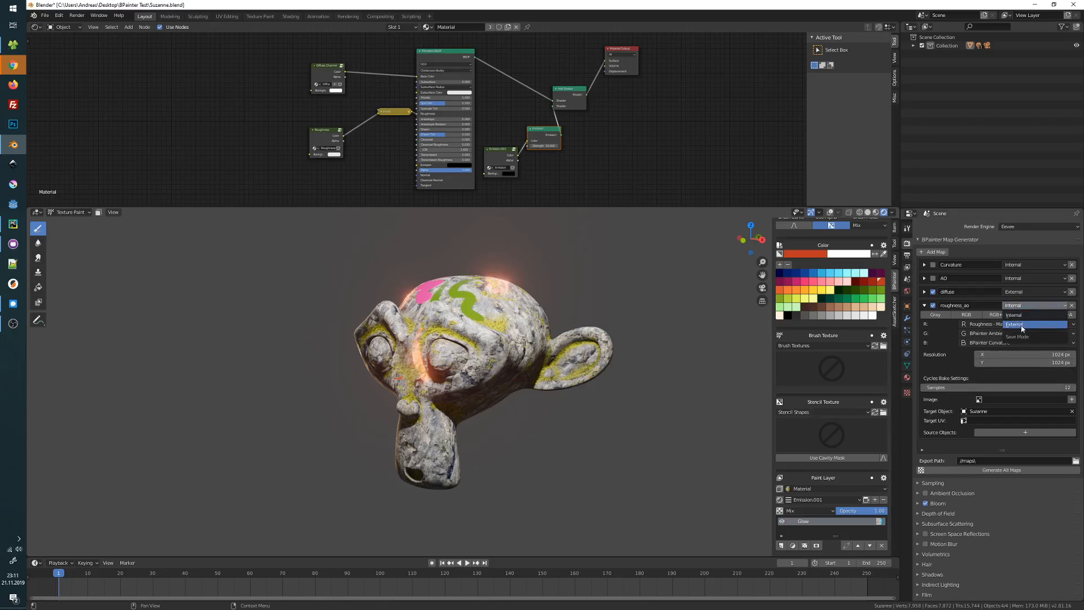
click(1023, 325)
click(992, 410)
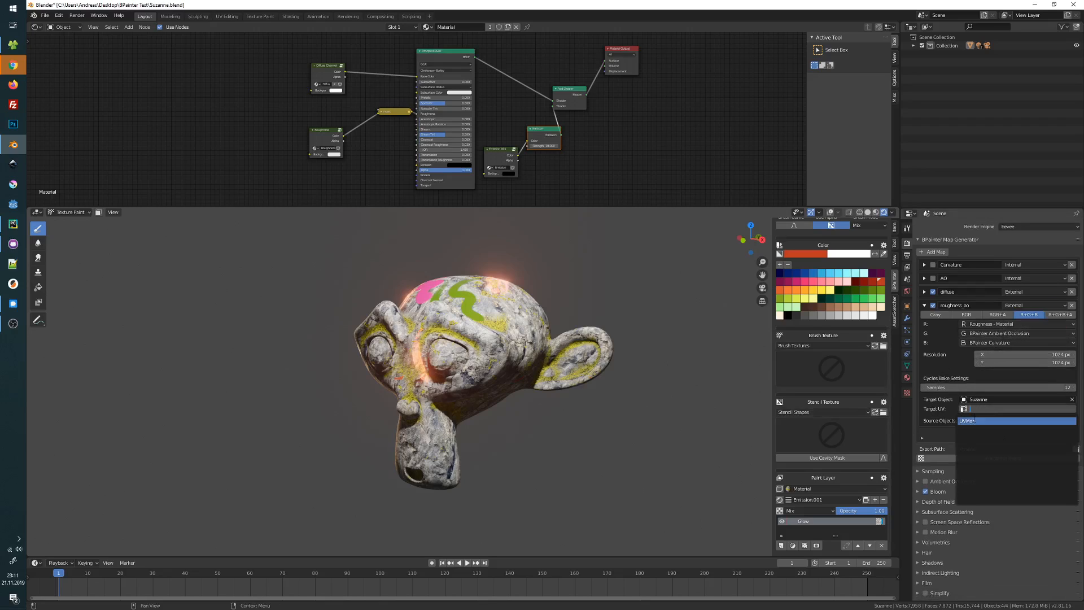
click(969, 421)
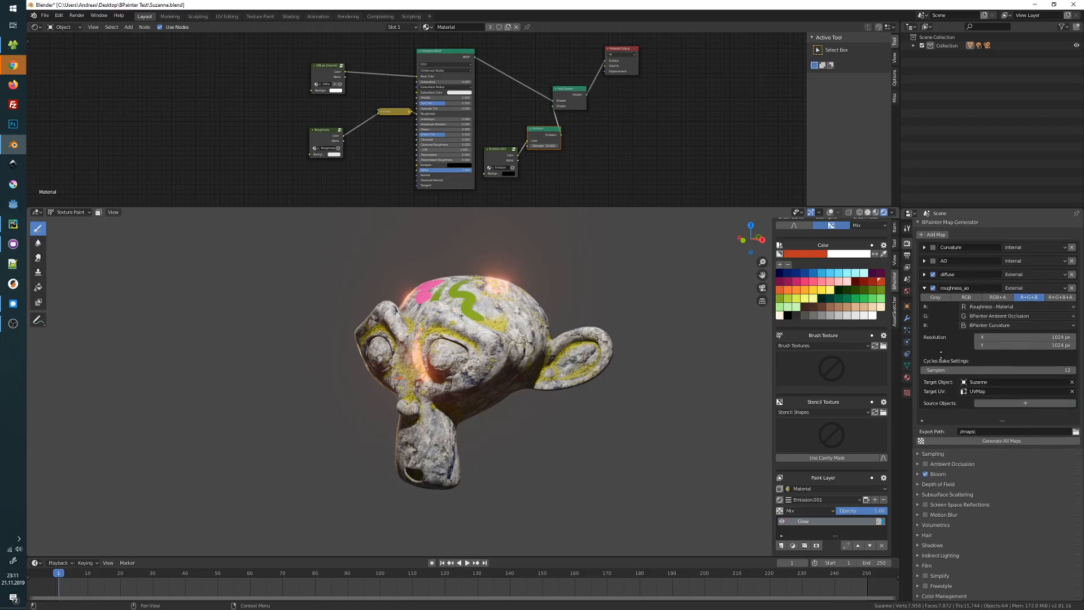
click(988, 458)
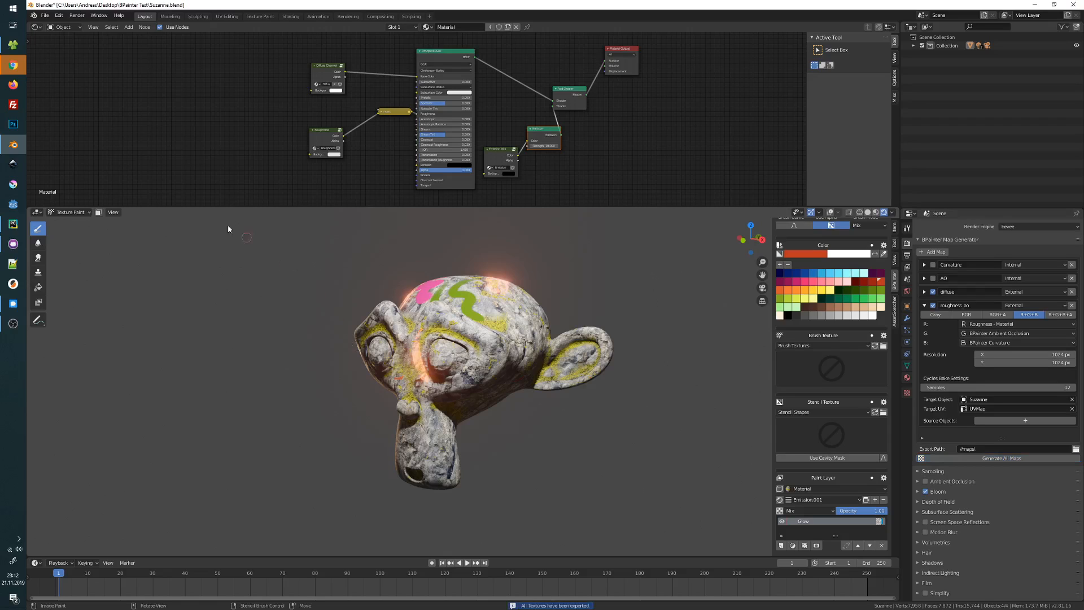
Step: Switch to File Explorer, view the exported diffuse.png and roughness_ao.png in the maps folder, and return to Blender
click(13, 45)
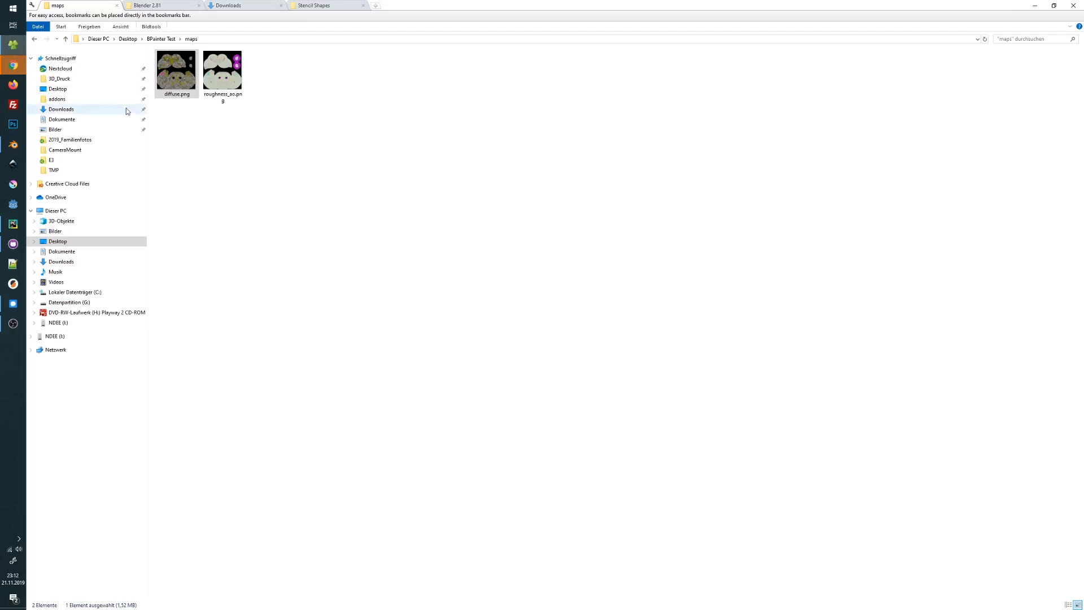
double_click(180, 77)
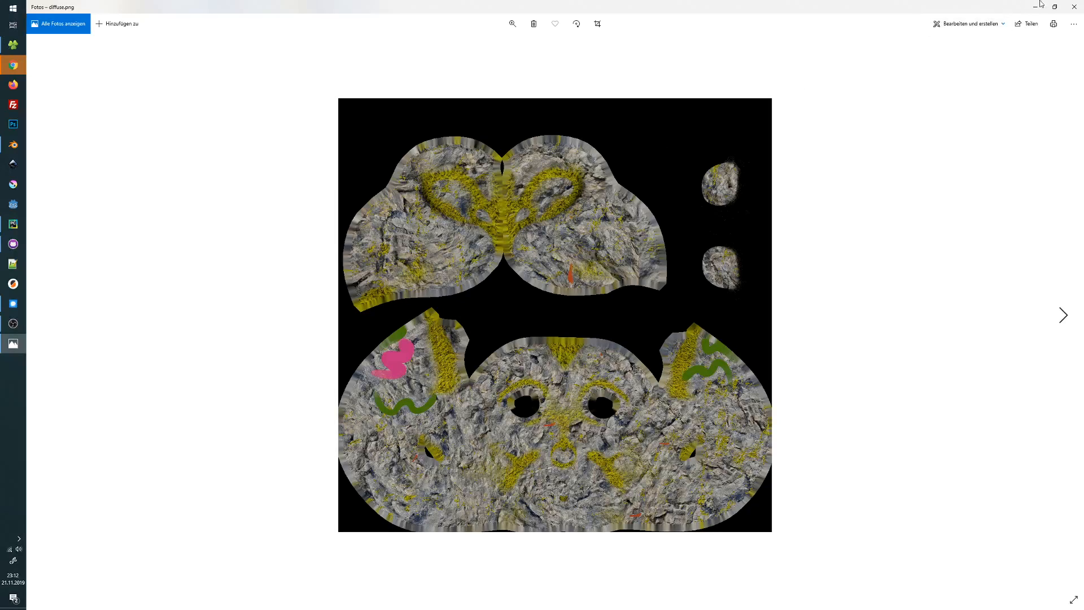
click(1073, 7)
double_click(223, 80)
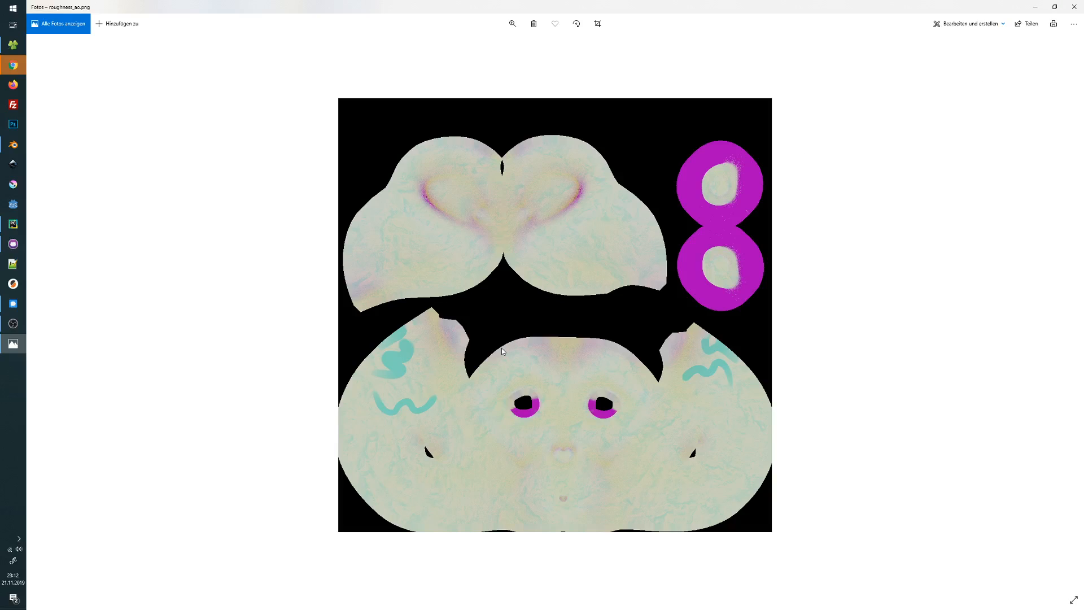
click(1074, 7)
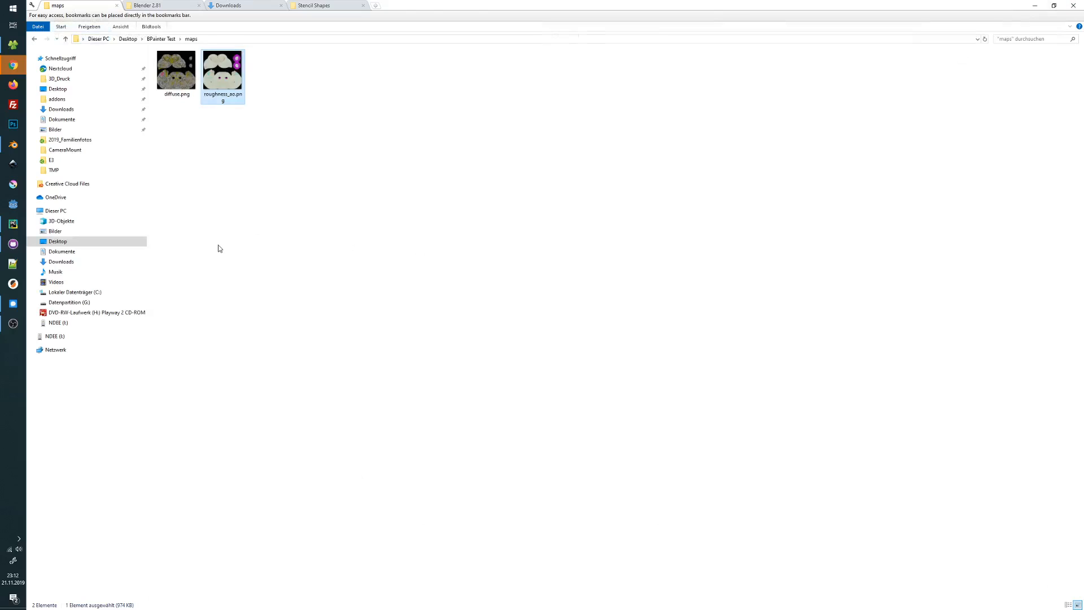
click(13, 144)
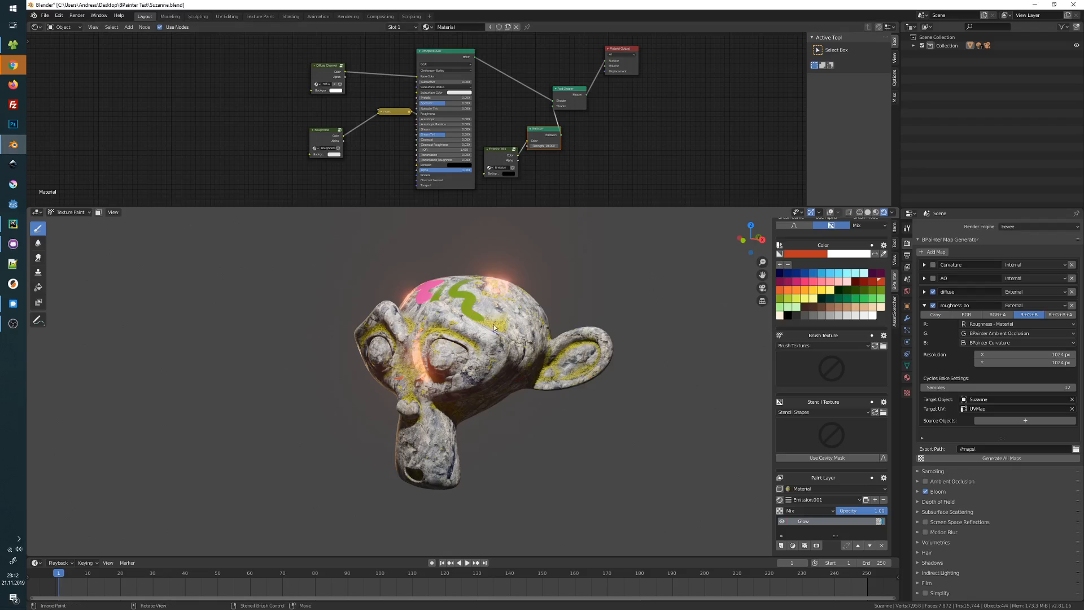
middle_drag(494, 327, 548, 340)
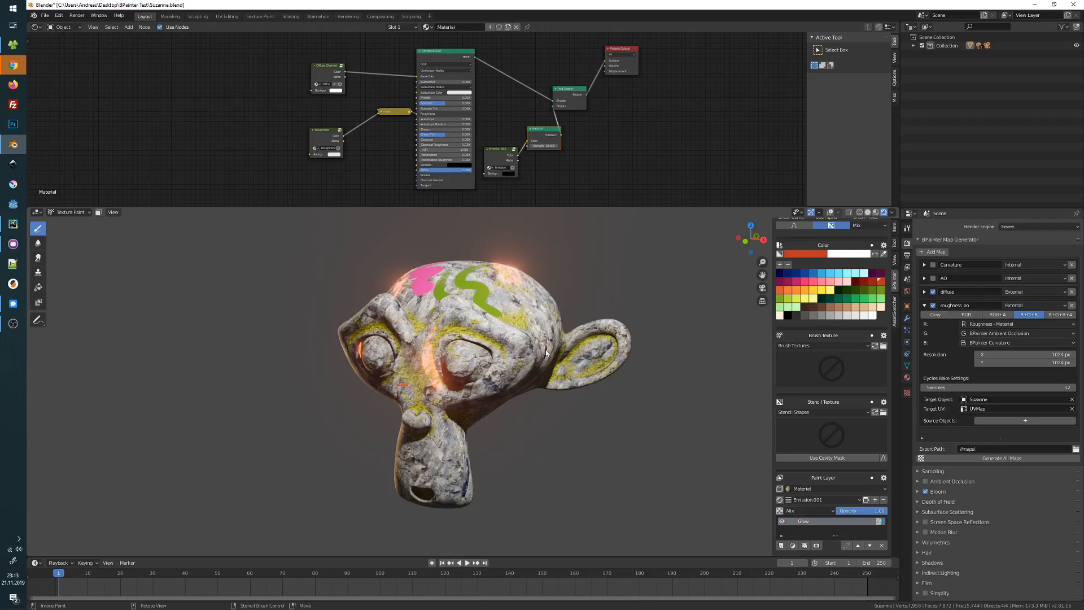
middle_drag(546, 350, 519, 299)
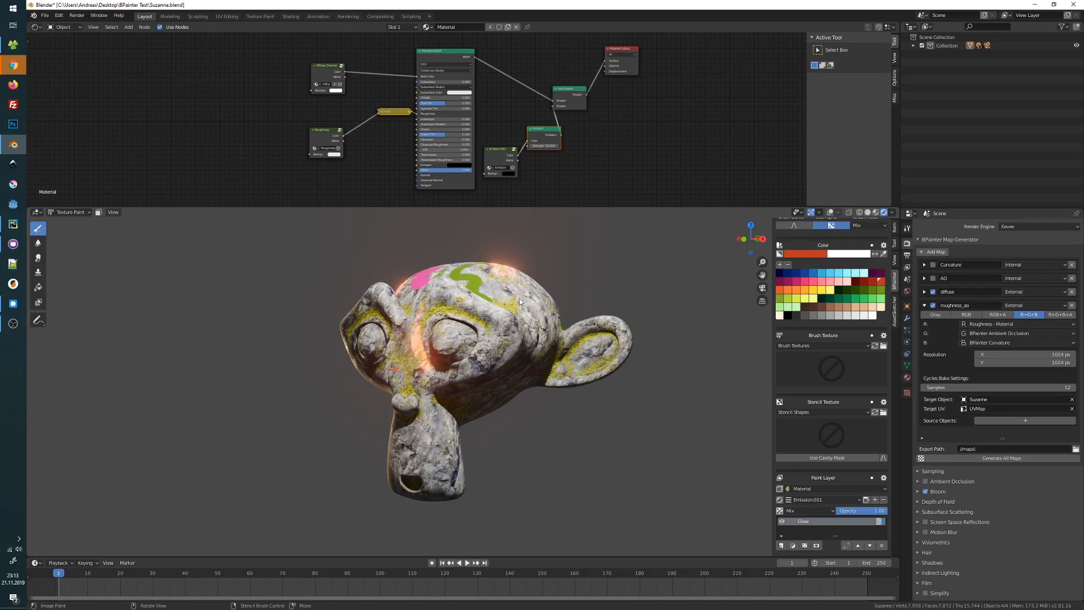
click(13, 323)
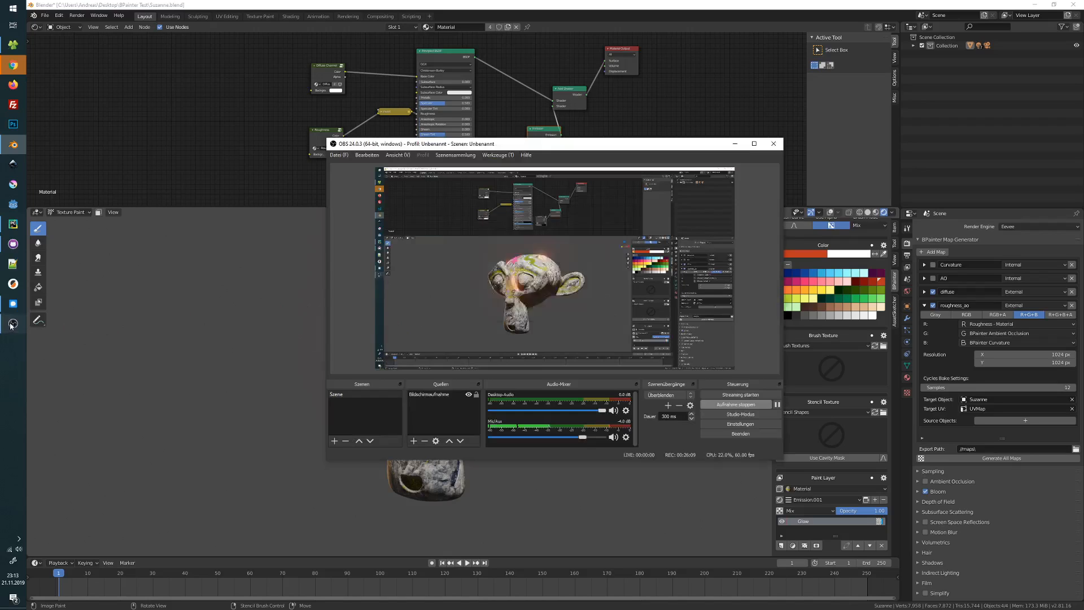